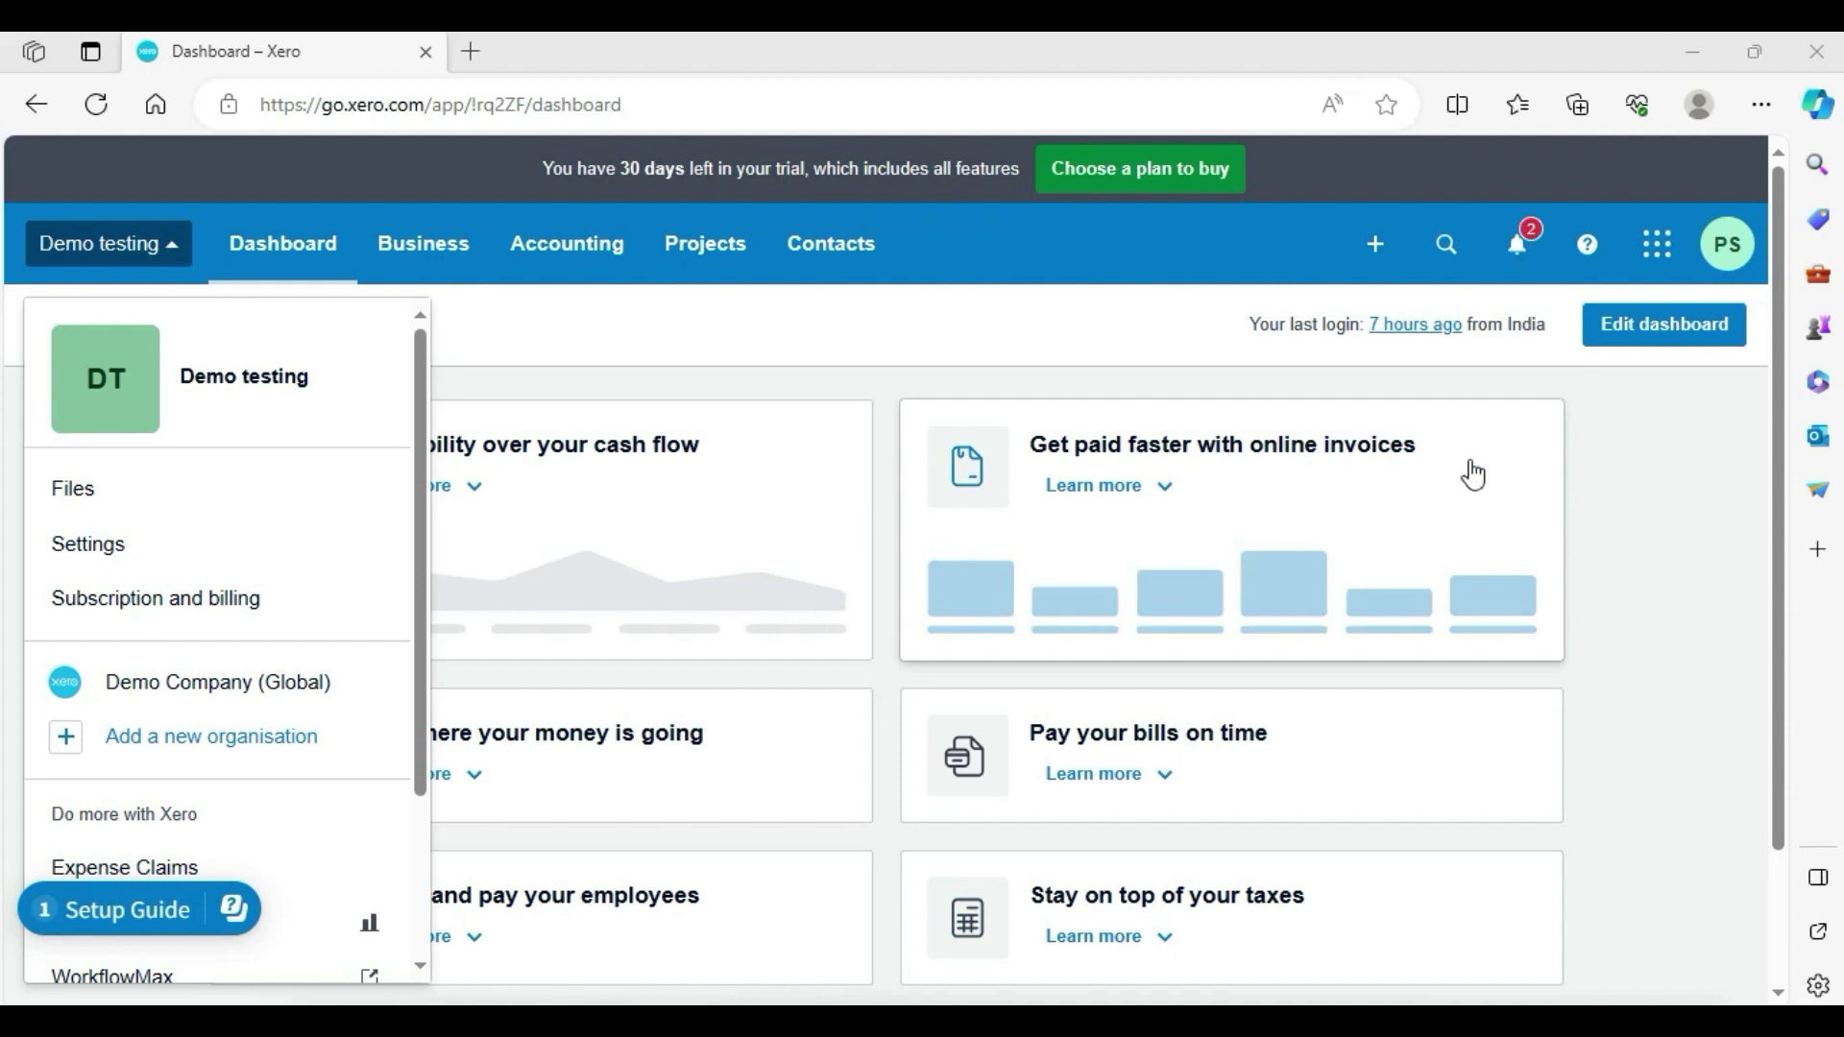
Switch from the Demo testing organisation to Demo Company (Global)
left_click(1632, 480)
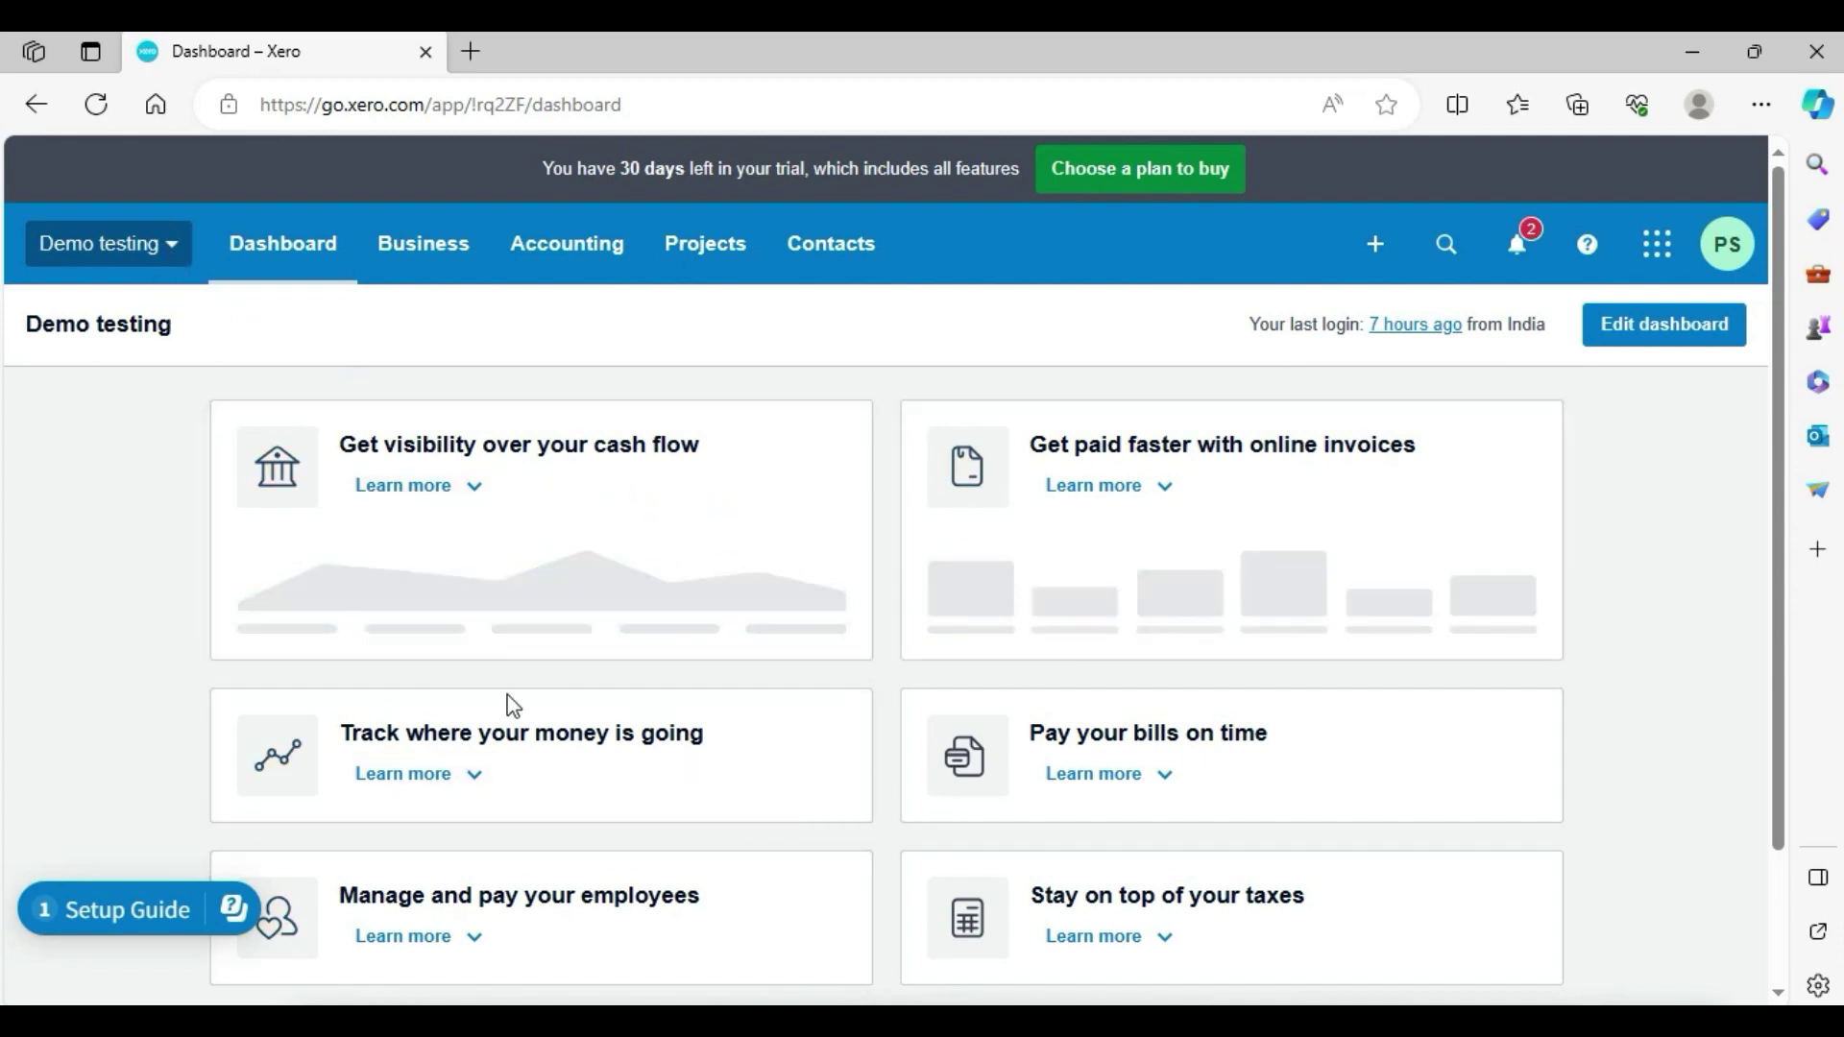
left_click(172, 257)
left_click(240, 701)
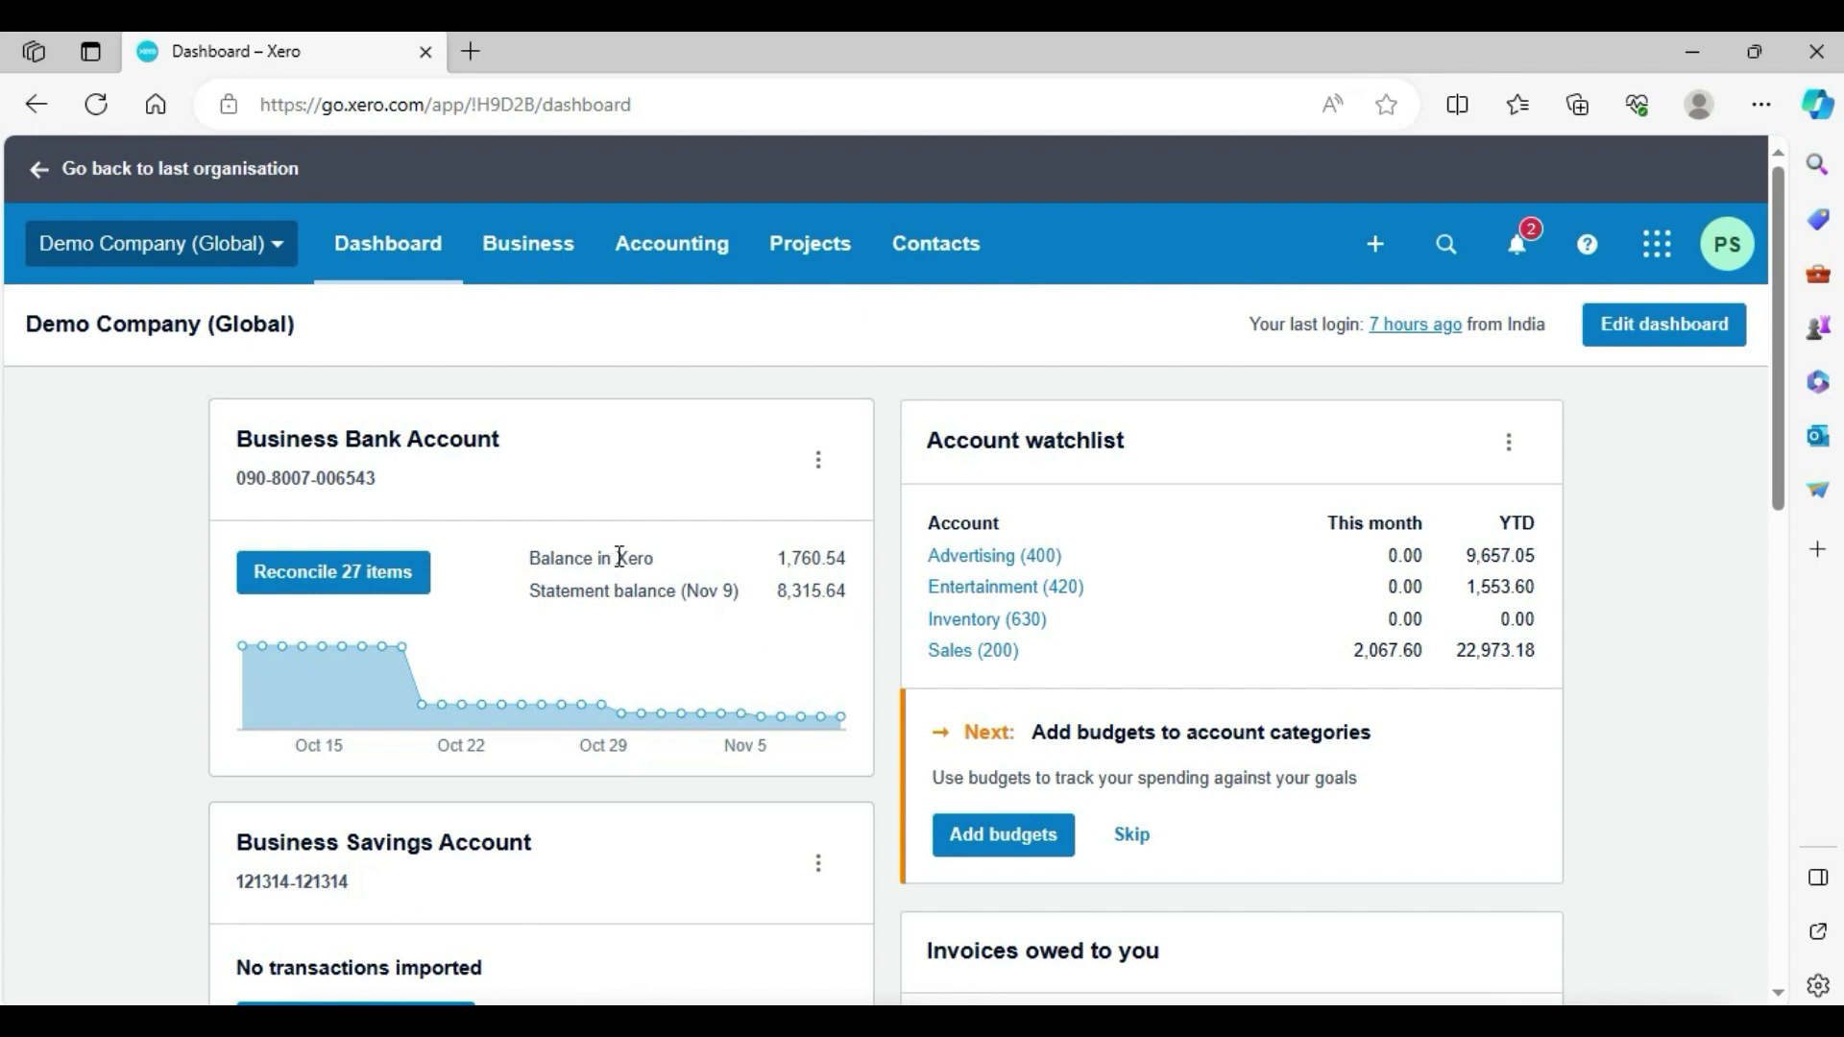
Compare the Business Bank Account's balance in Xero with its statement balance on the dashboard
left_click_drag(618, 558, 663, 563)
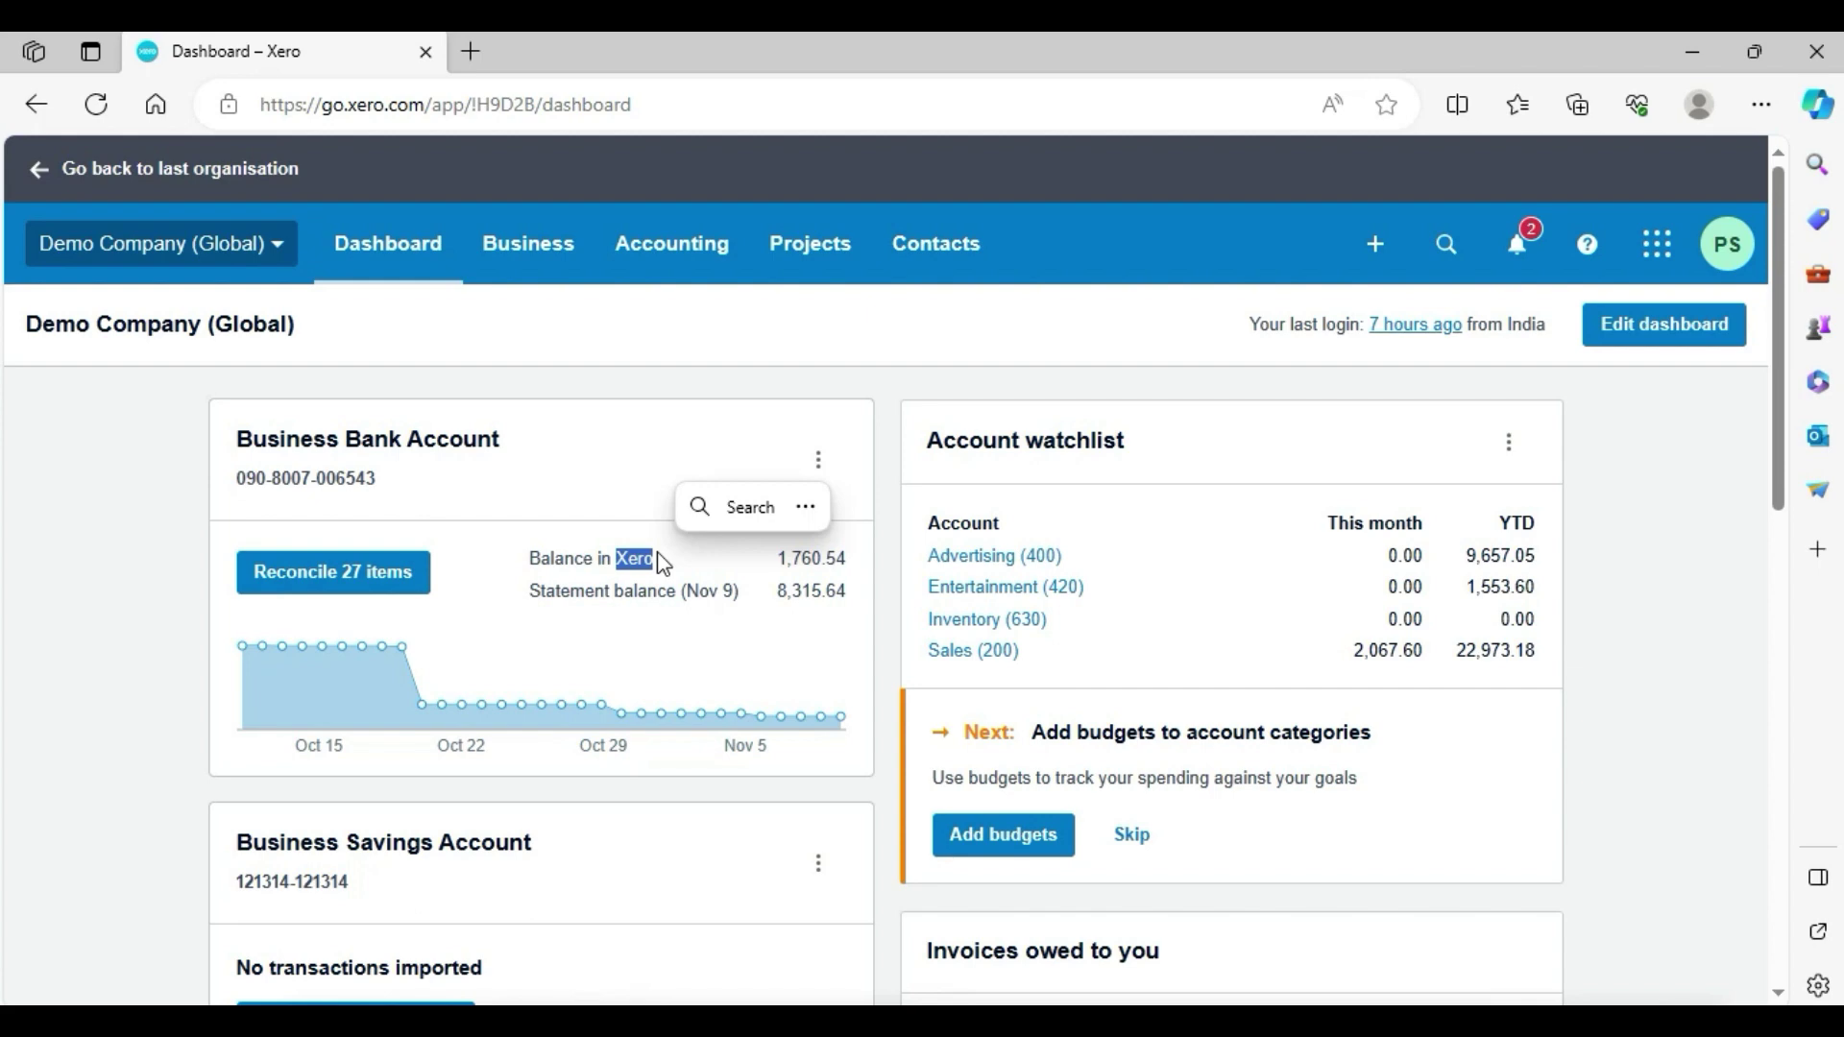
left_click(631, 384)
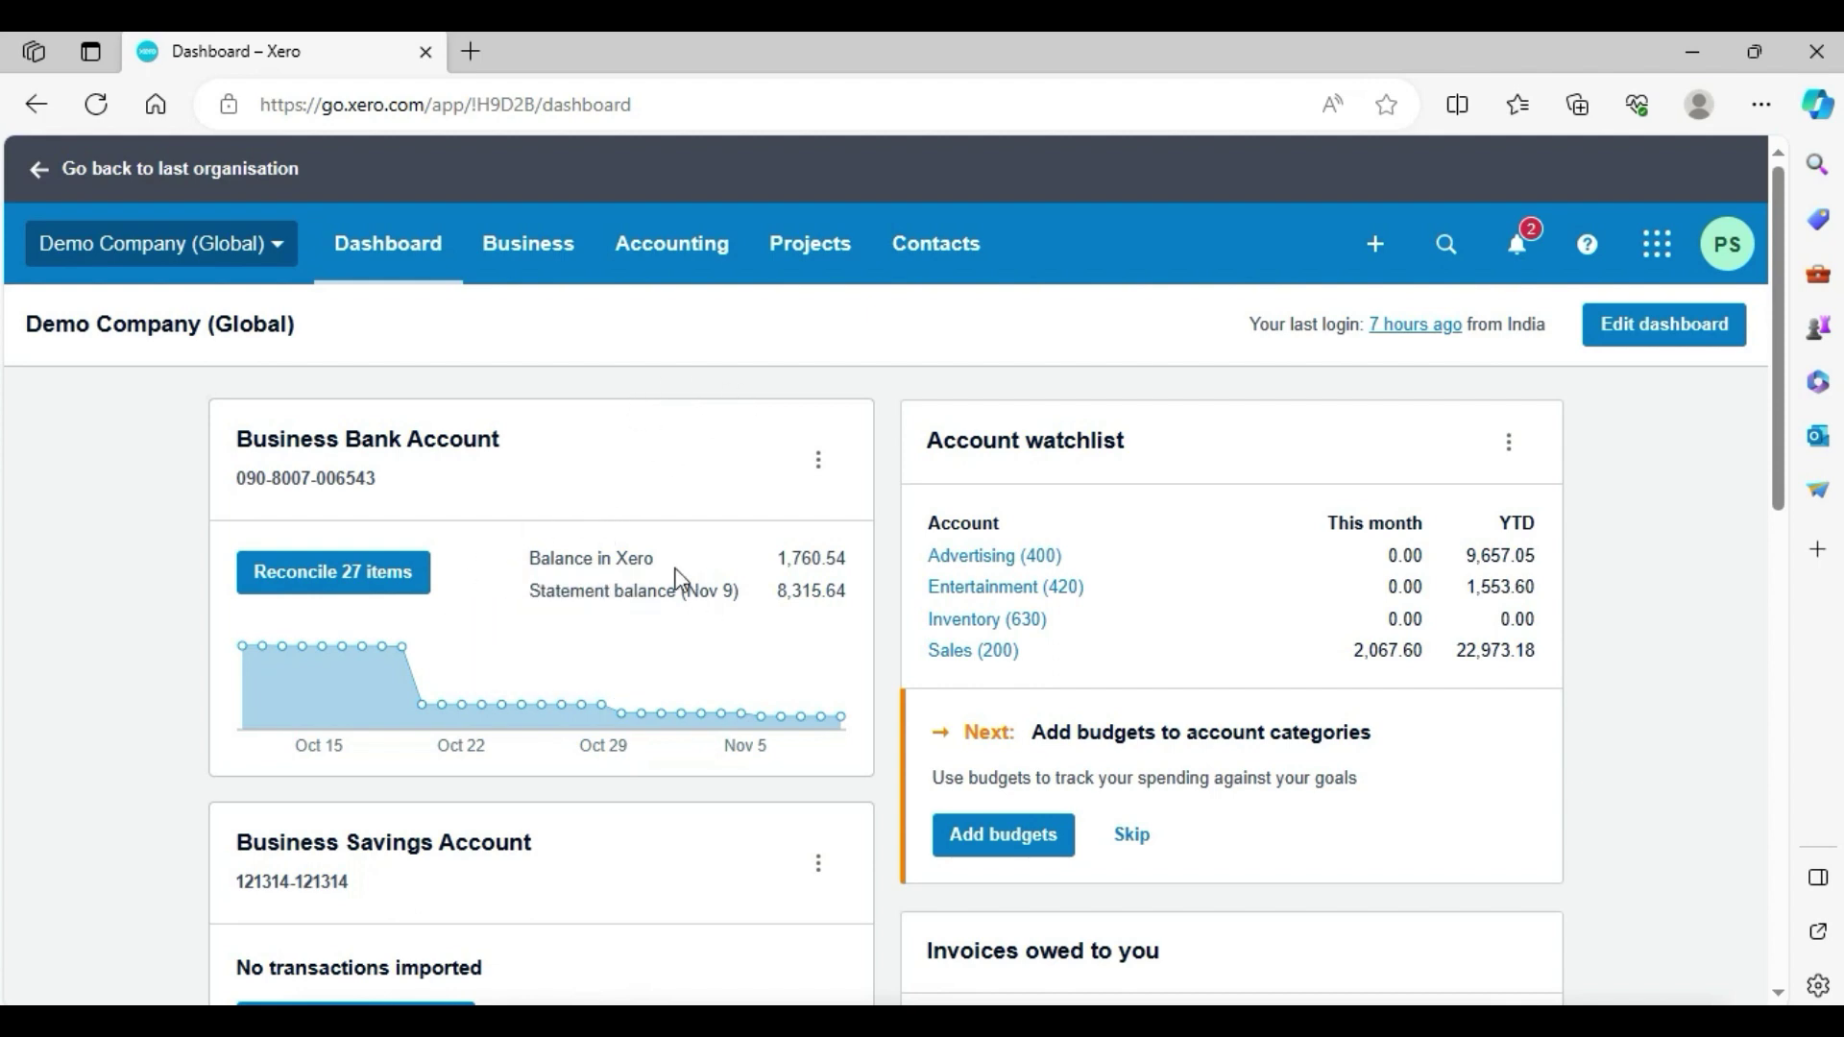
mouse_move(693, 654)
mouse_move(805, 661)
mouse_move(488, 739)
left_click_drag(850, 600, 776, 592)
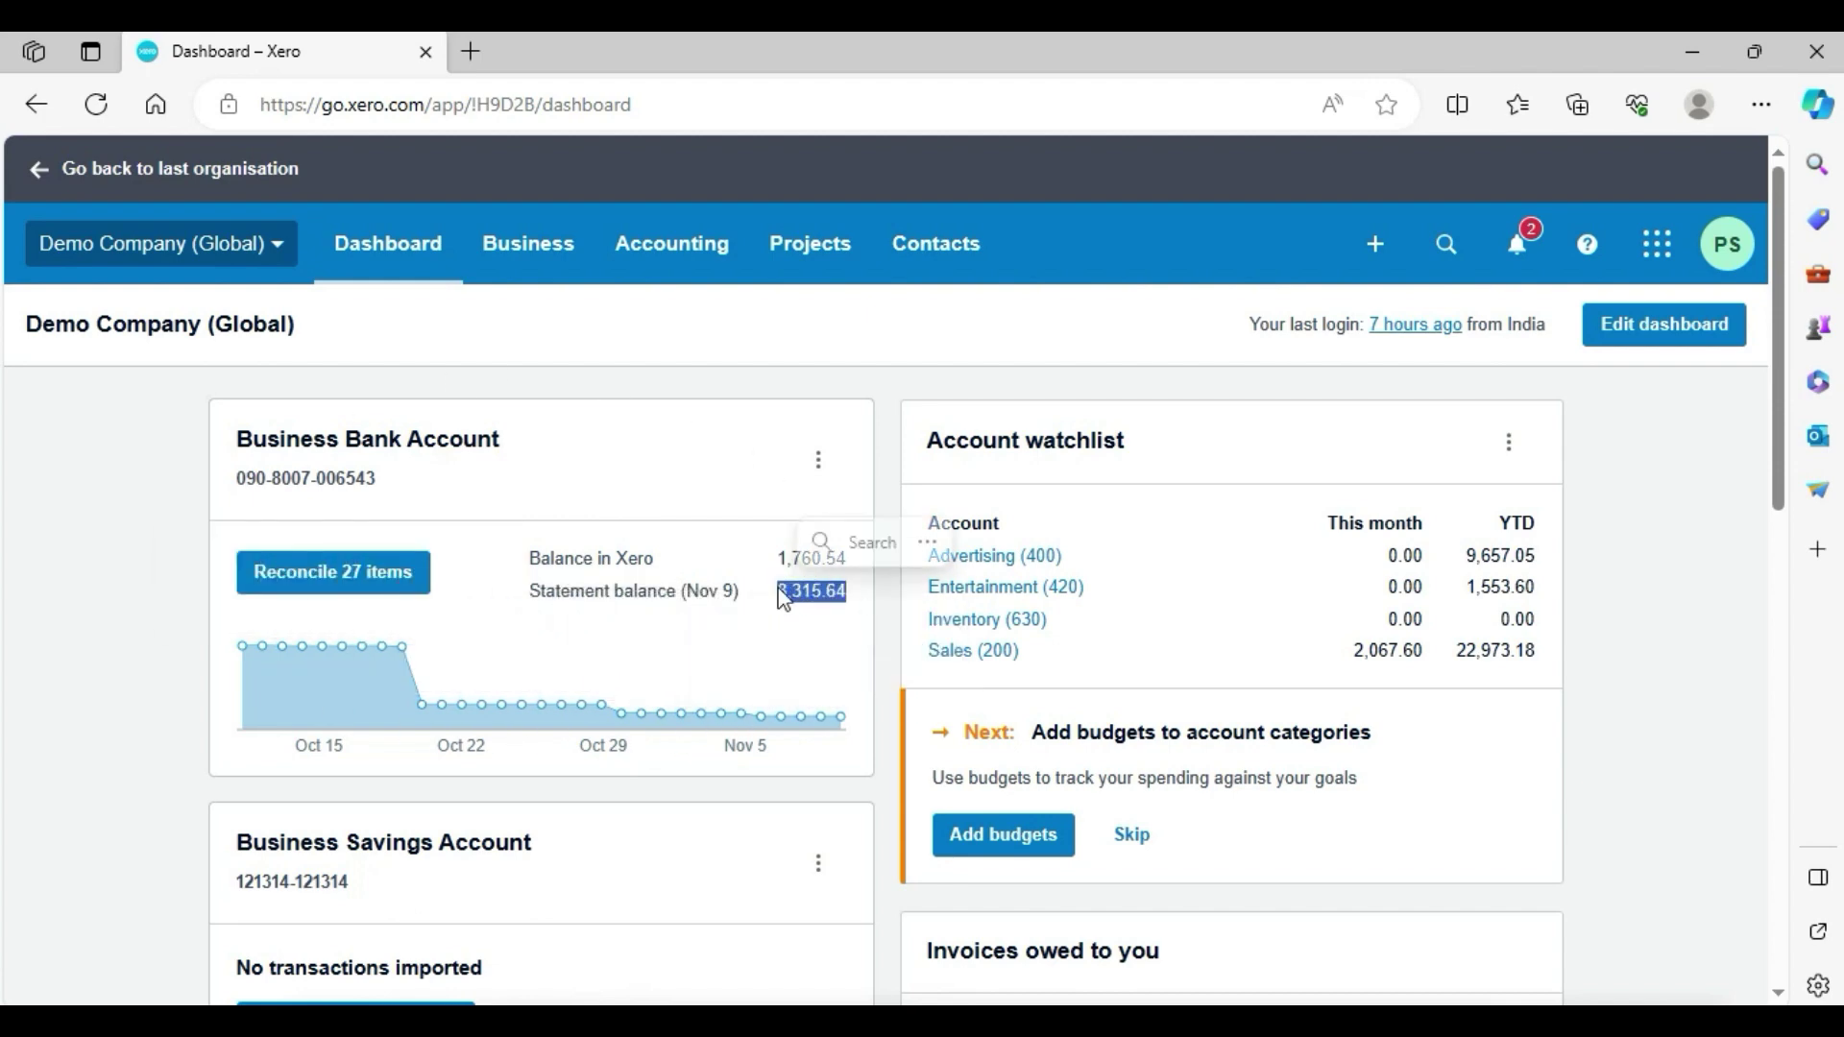
left_click(663, 559)
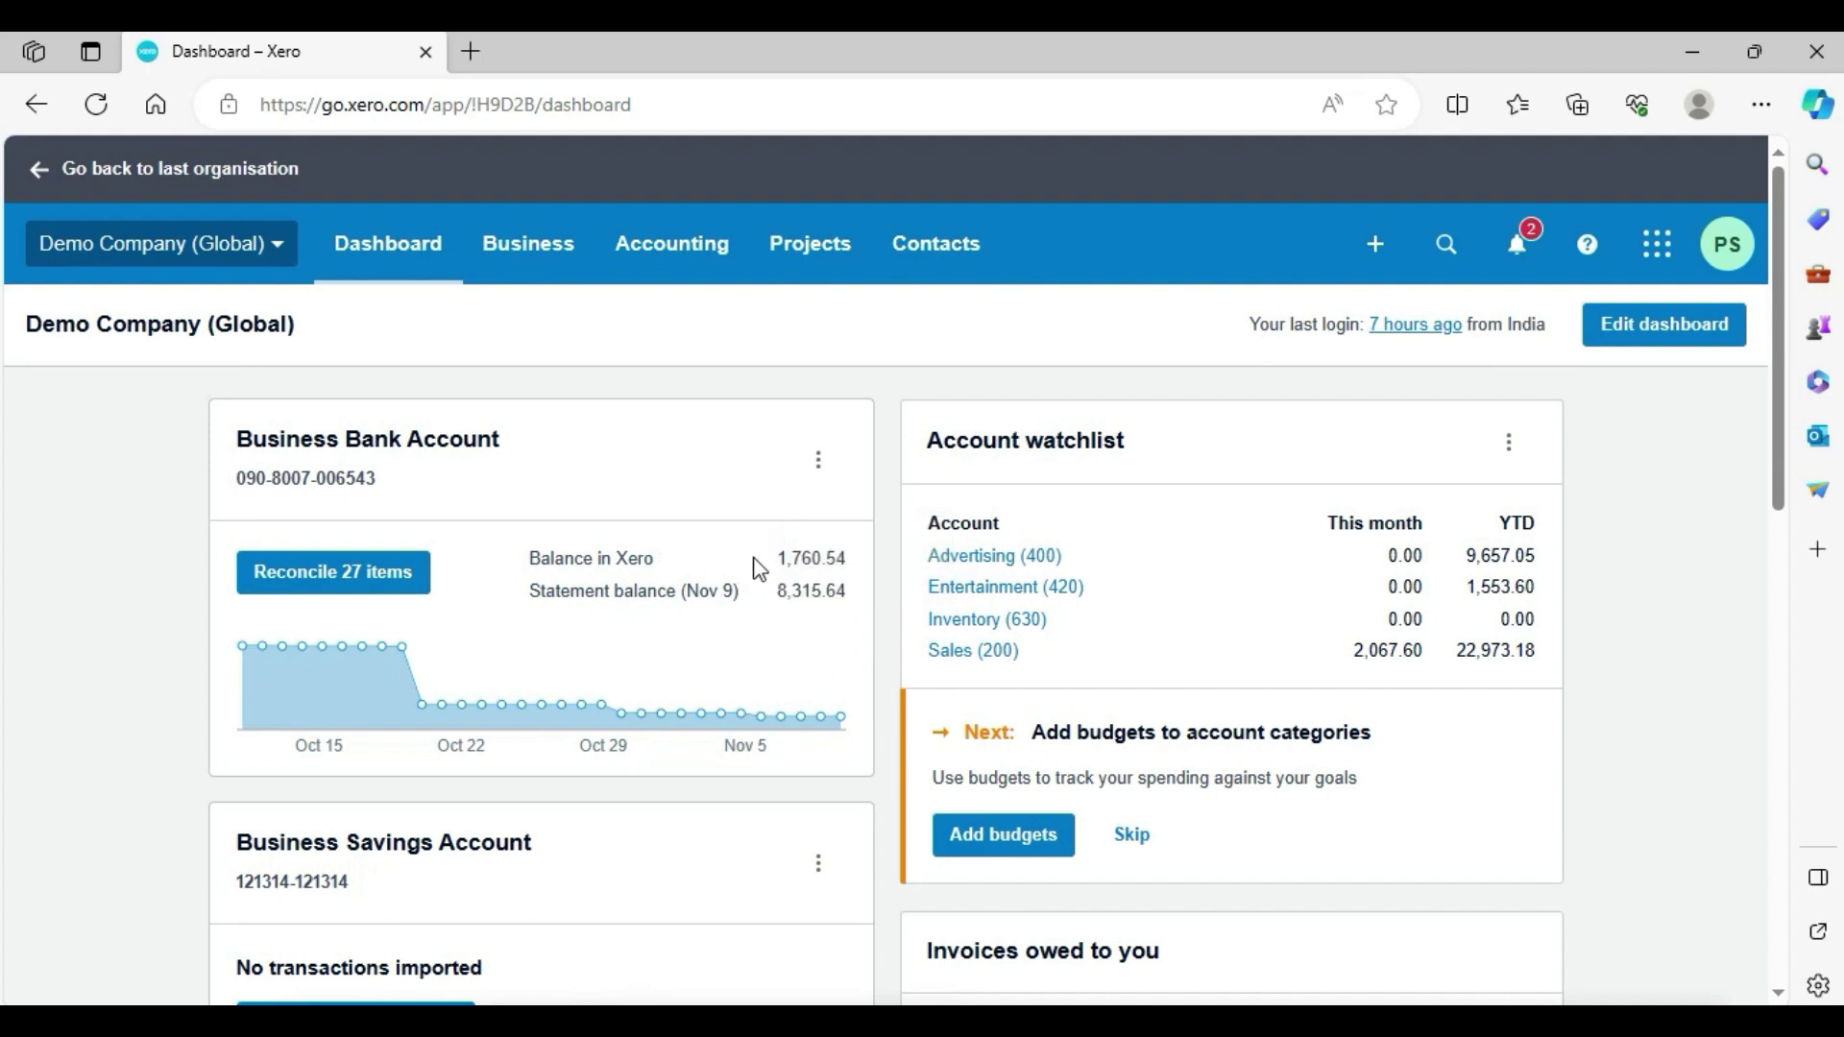
left_click_drag(776, 561, 843, 560)
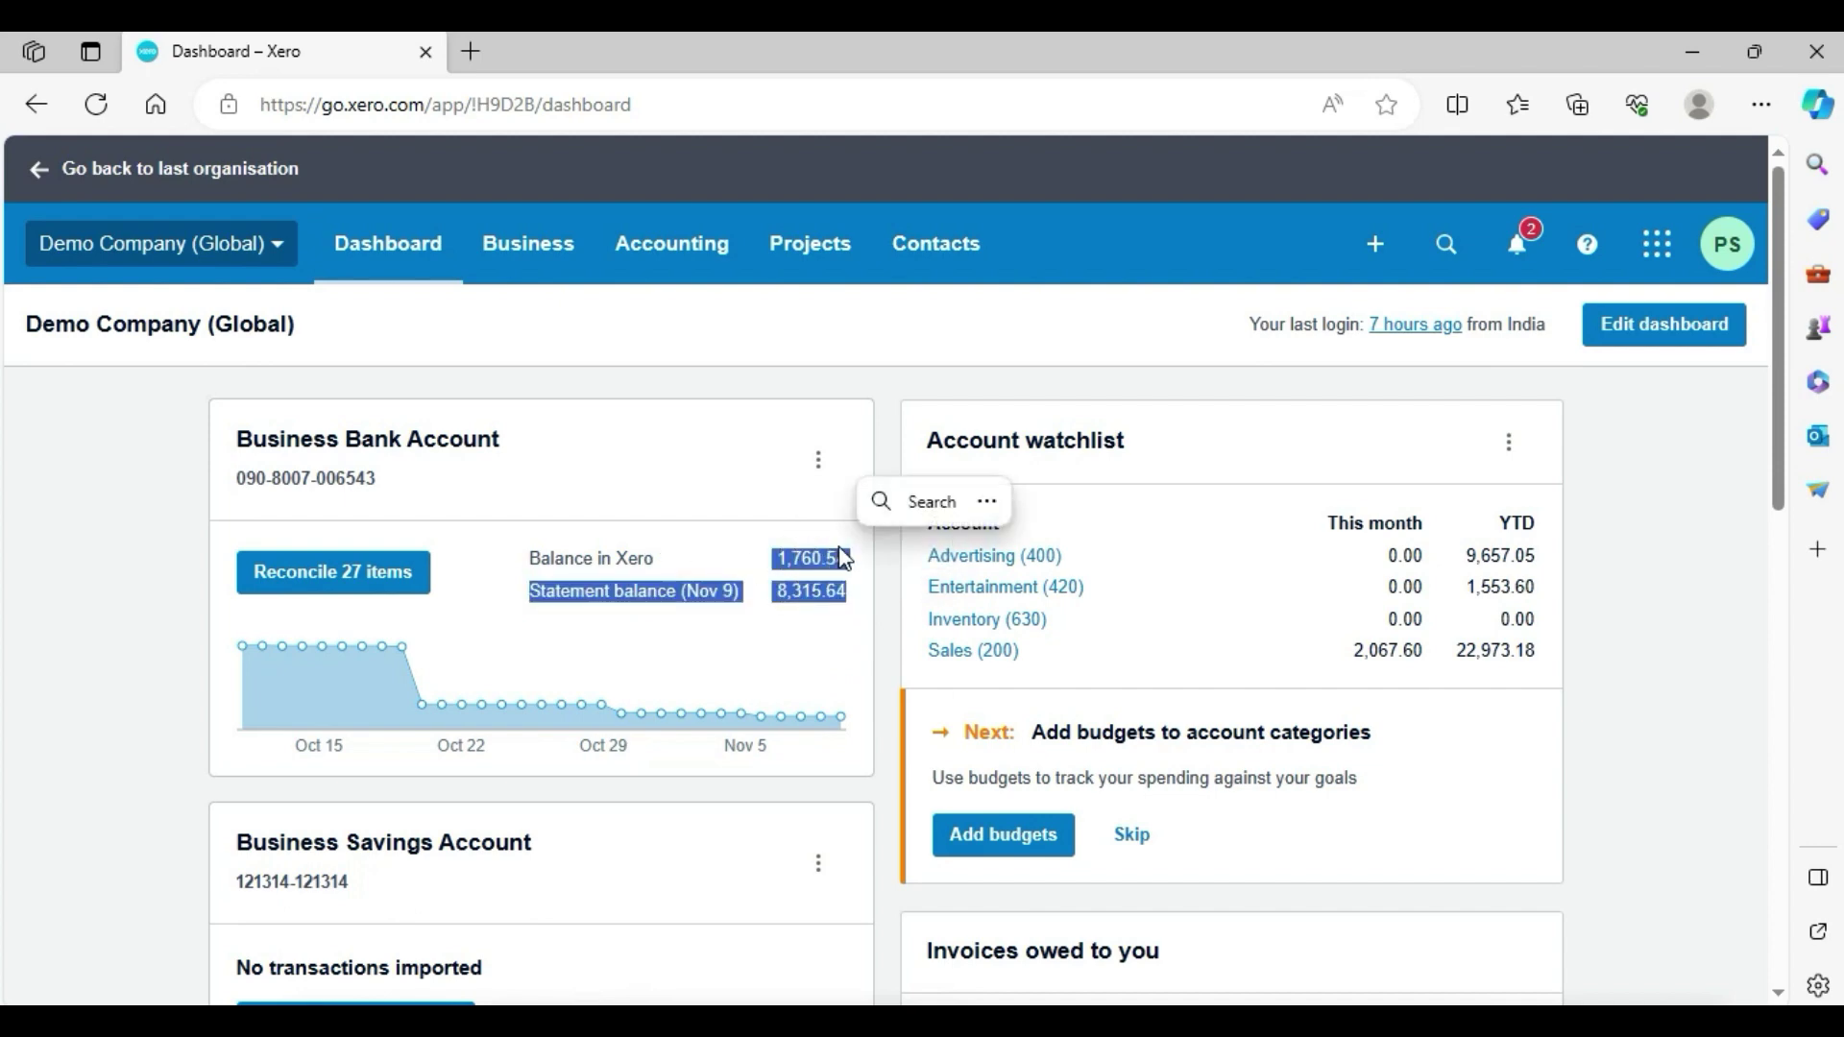
left_click(765, 557)
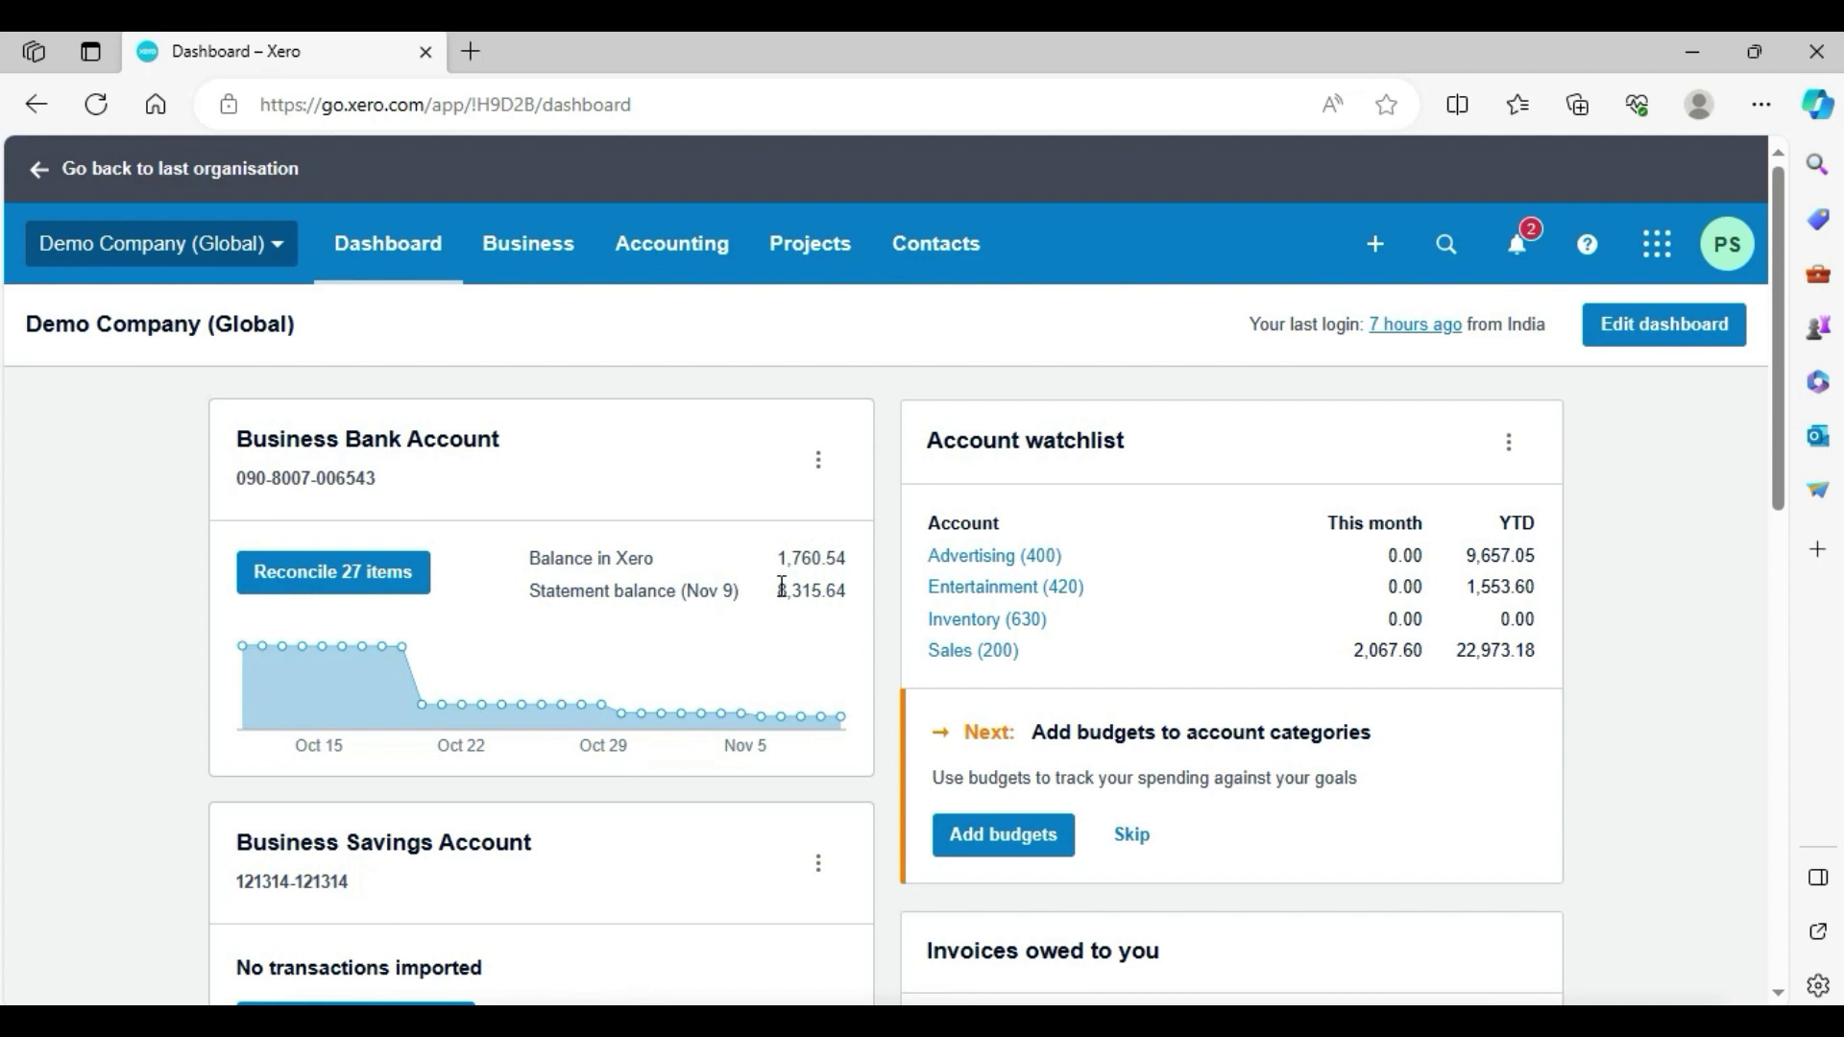
left_click_drag(781, 587, 851, 610)
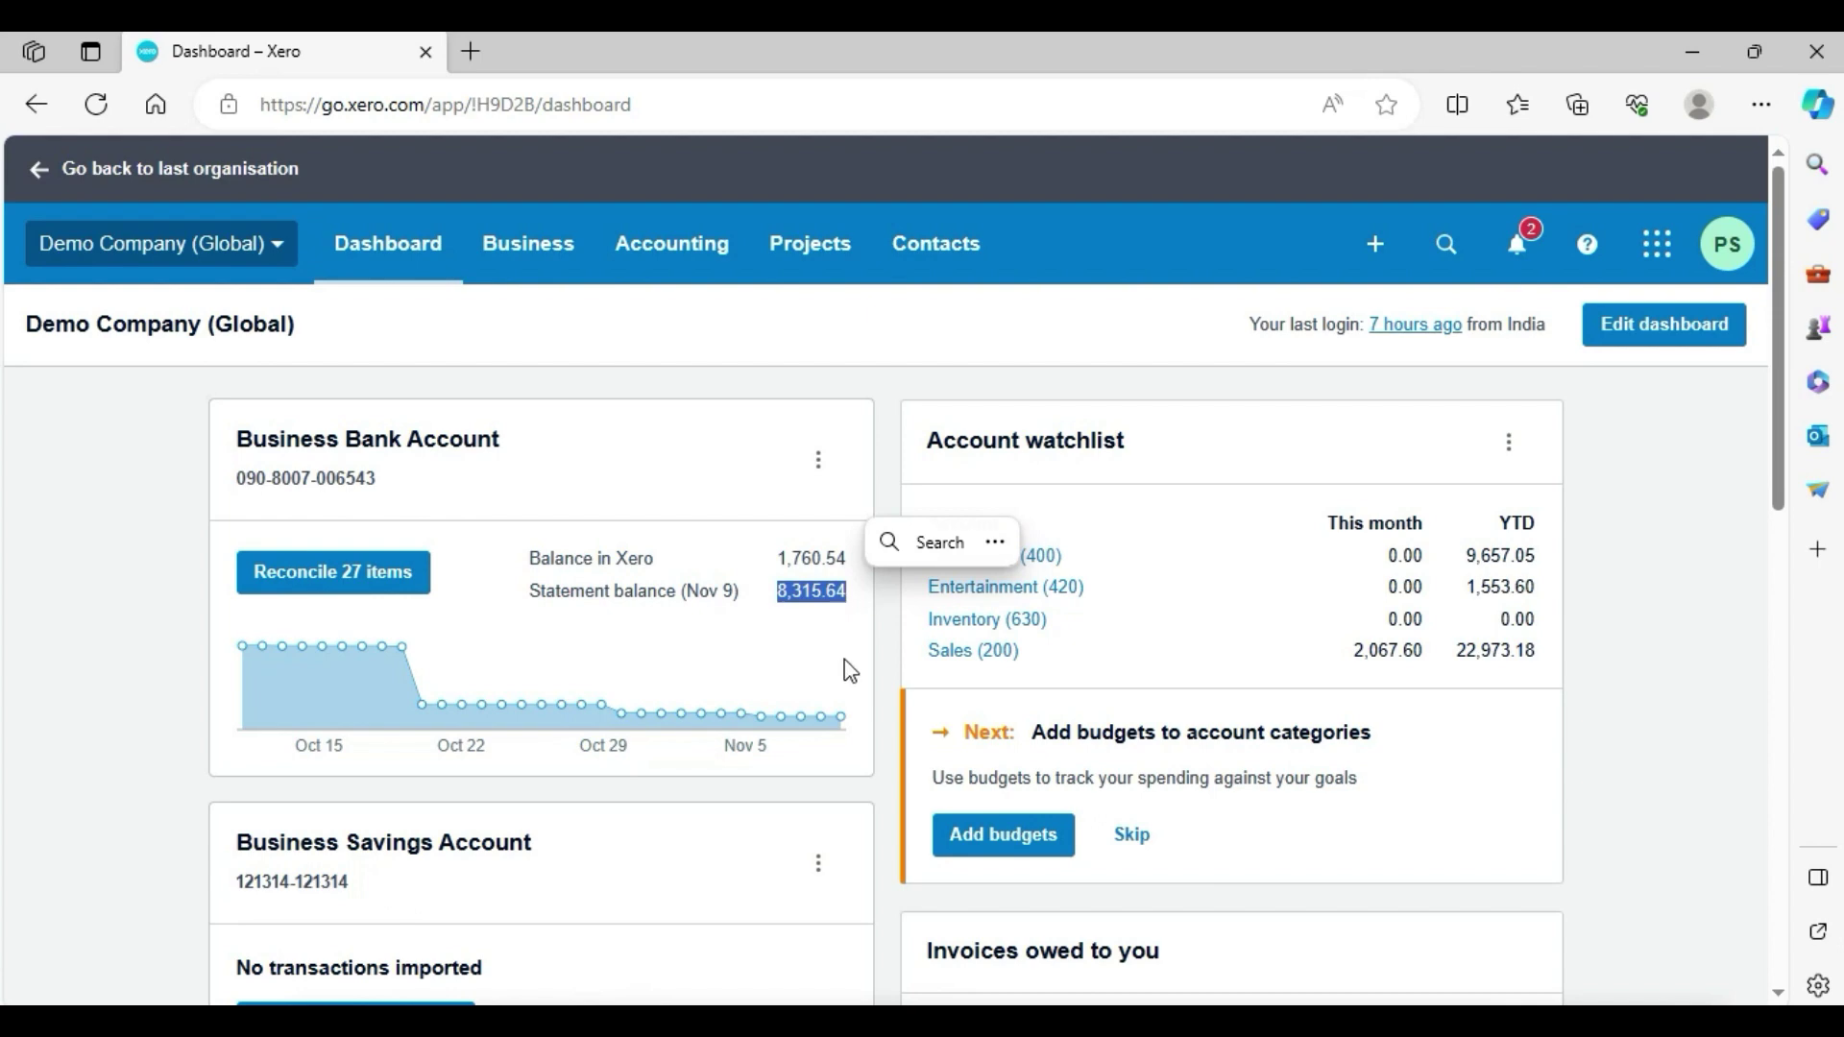
left_click(849, 670)
left_click_drag(770, 558, 841, 636)
left_click(832, 634)
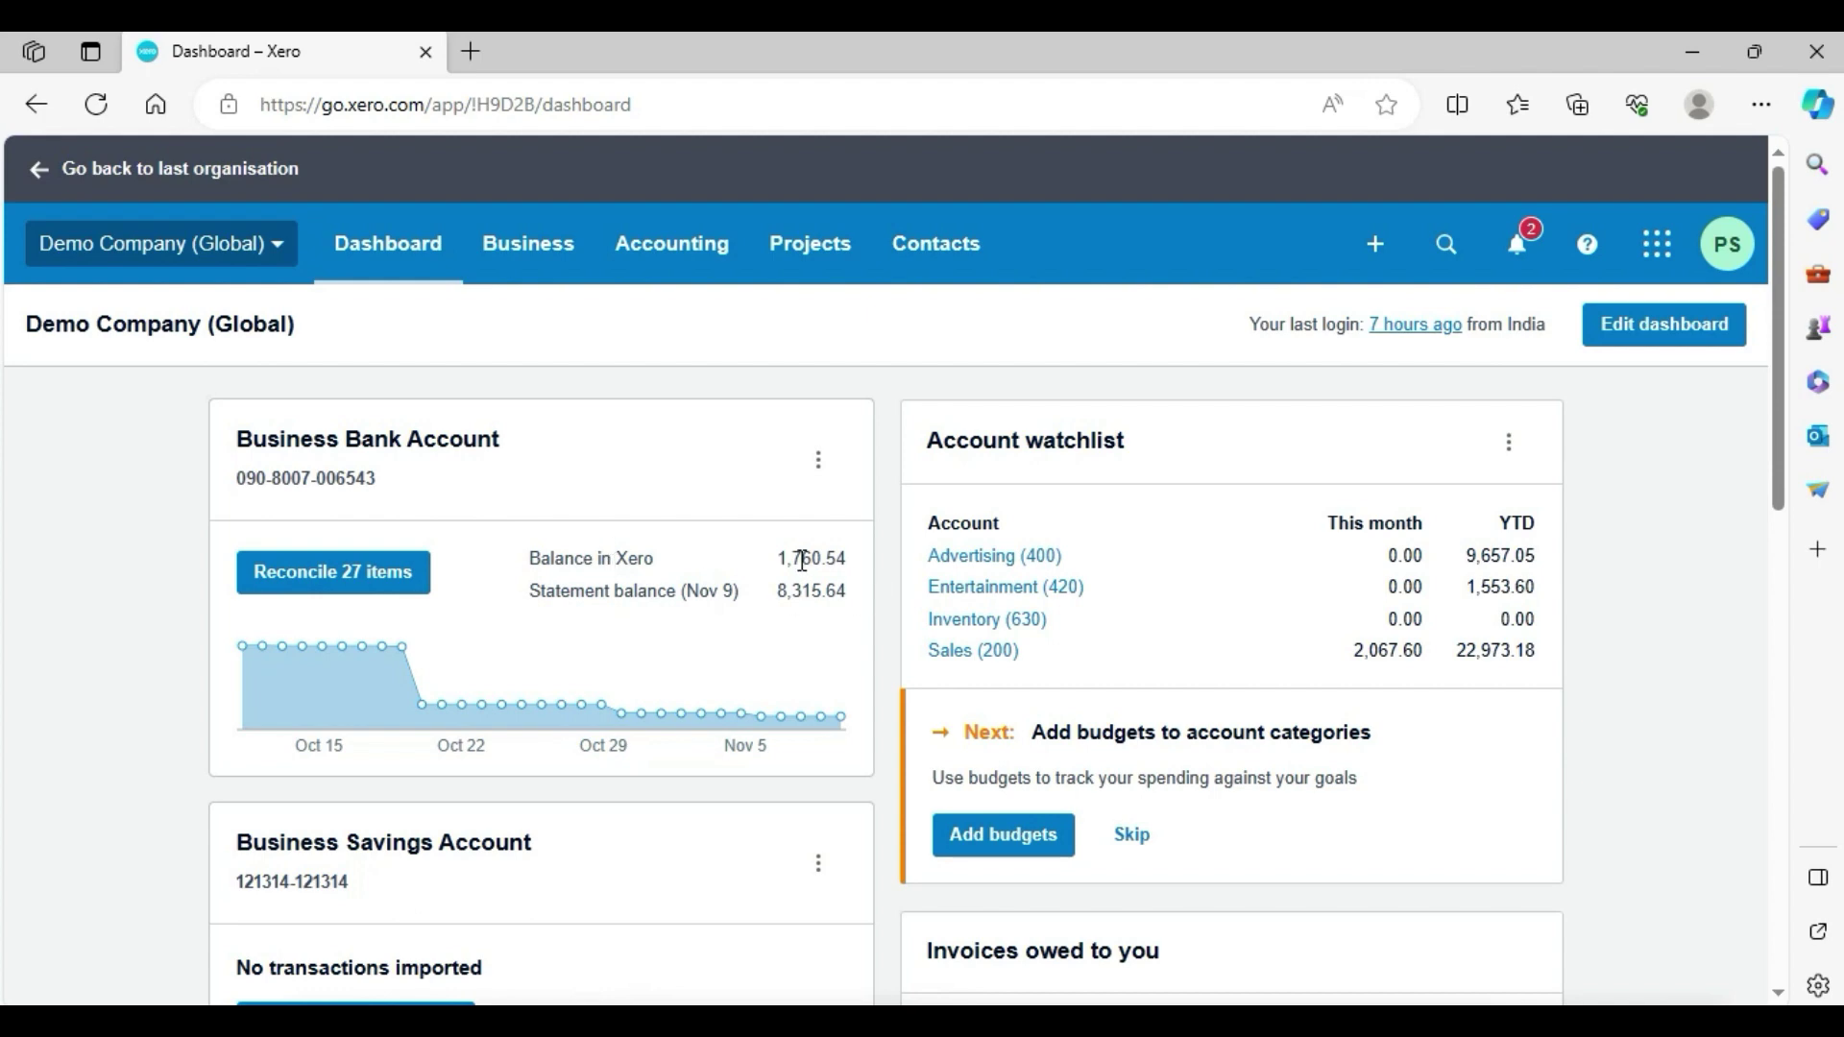
Open the Business Bank Account's items for reconciliation, dismiss the introductory banner and check the two account balances
left_click(328, 577)
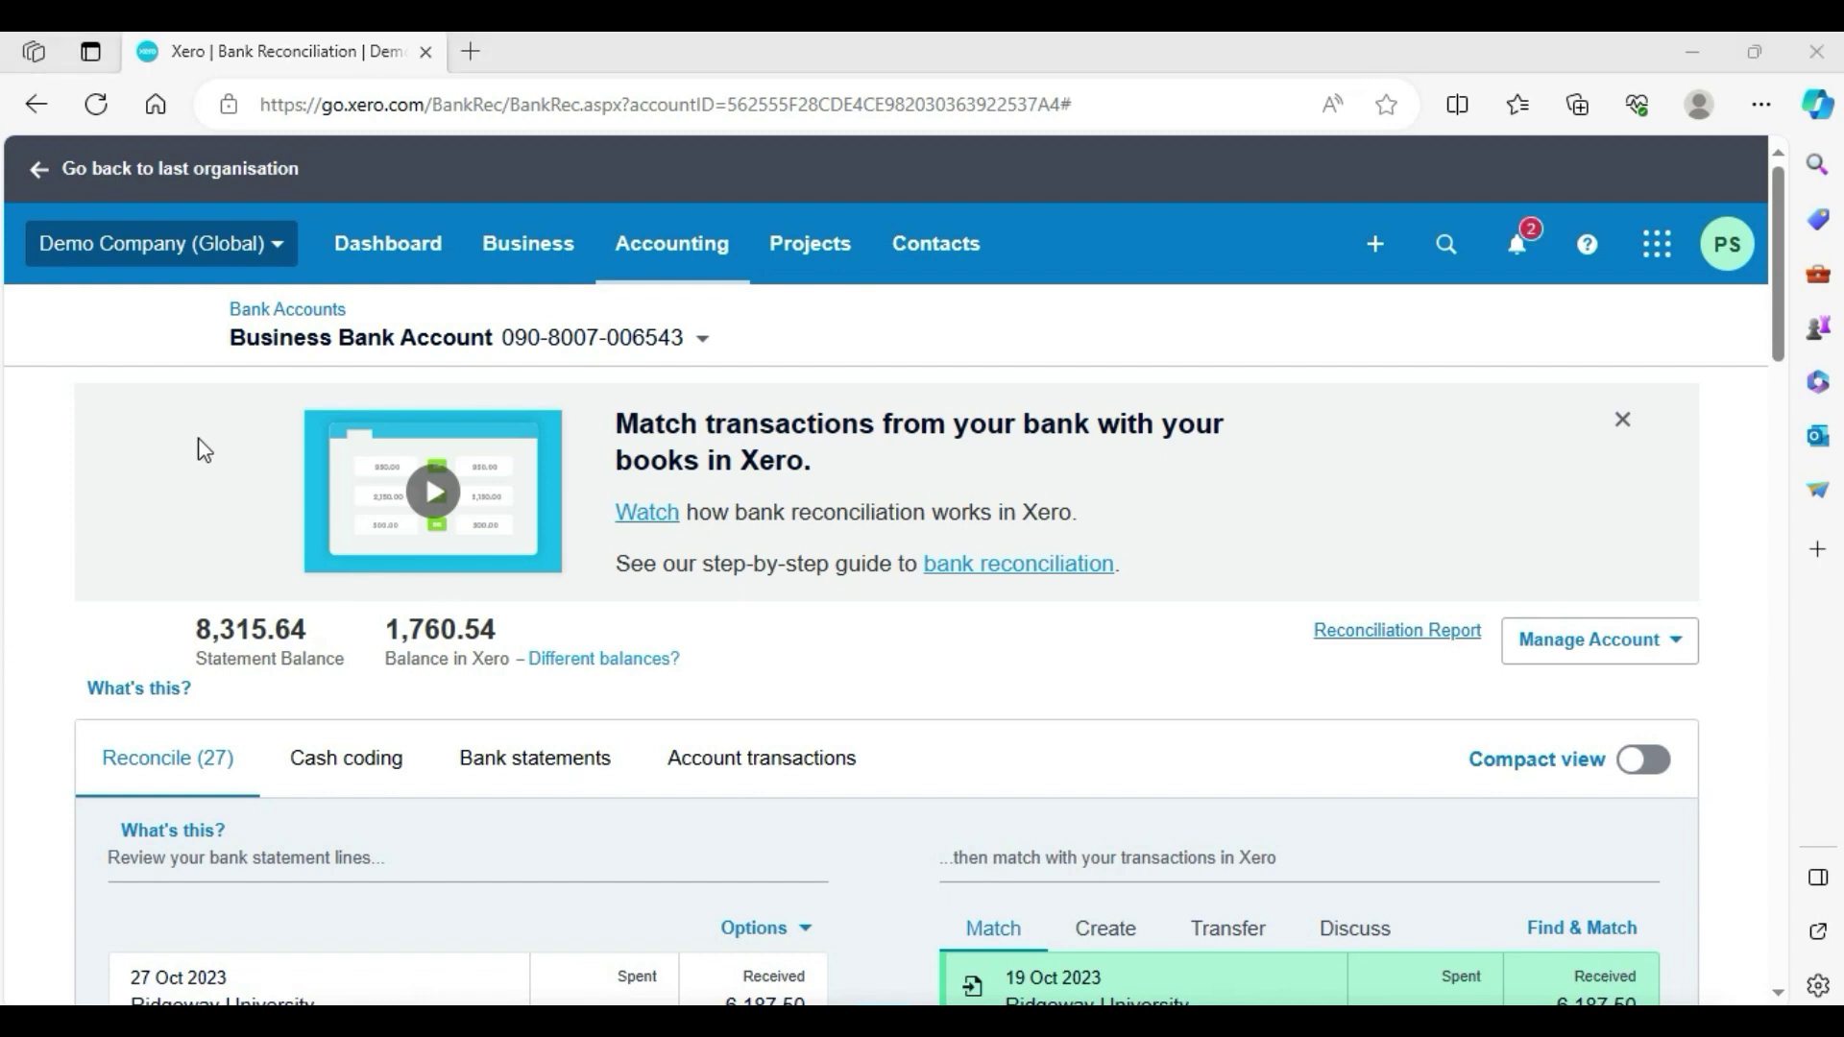
left_click(1624, 423)
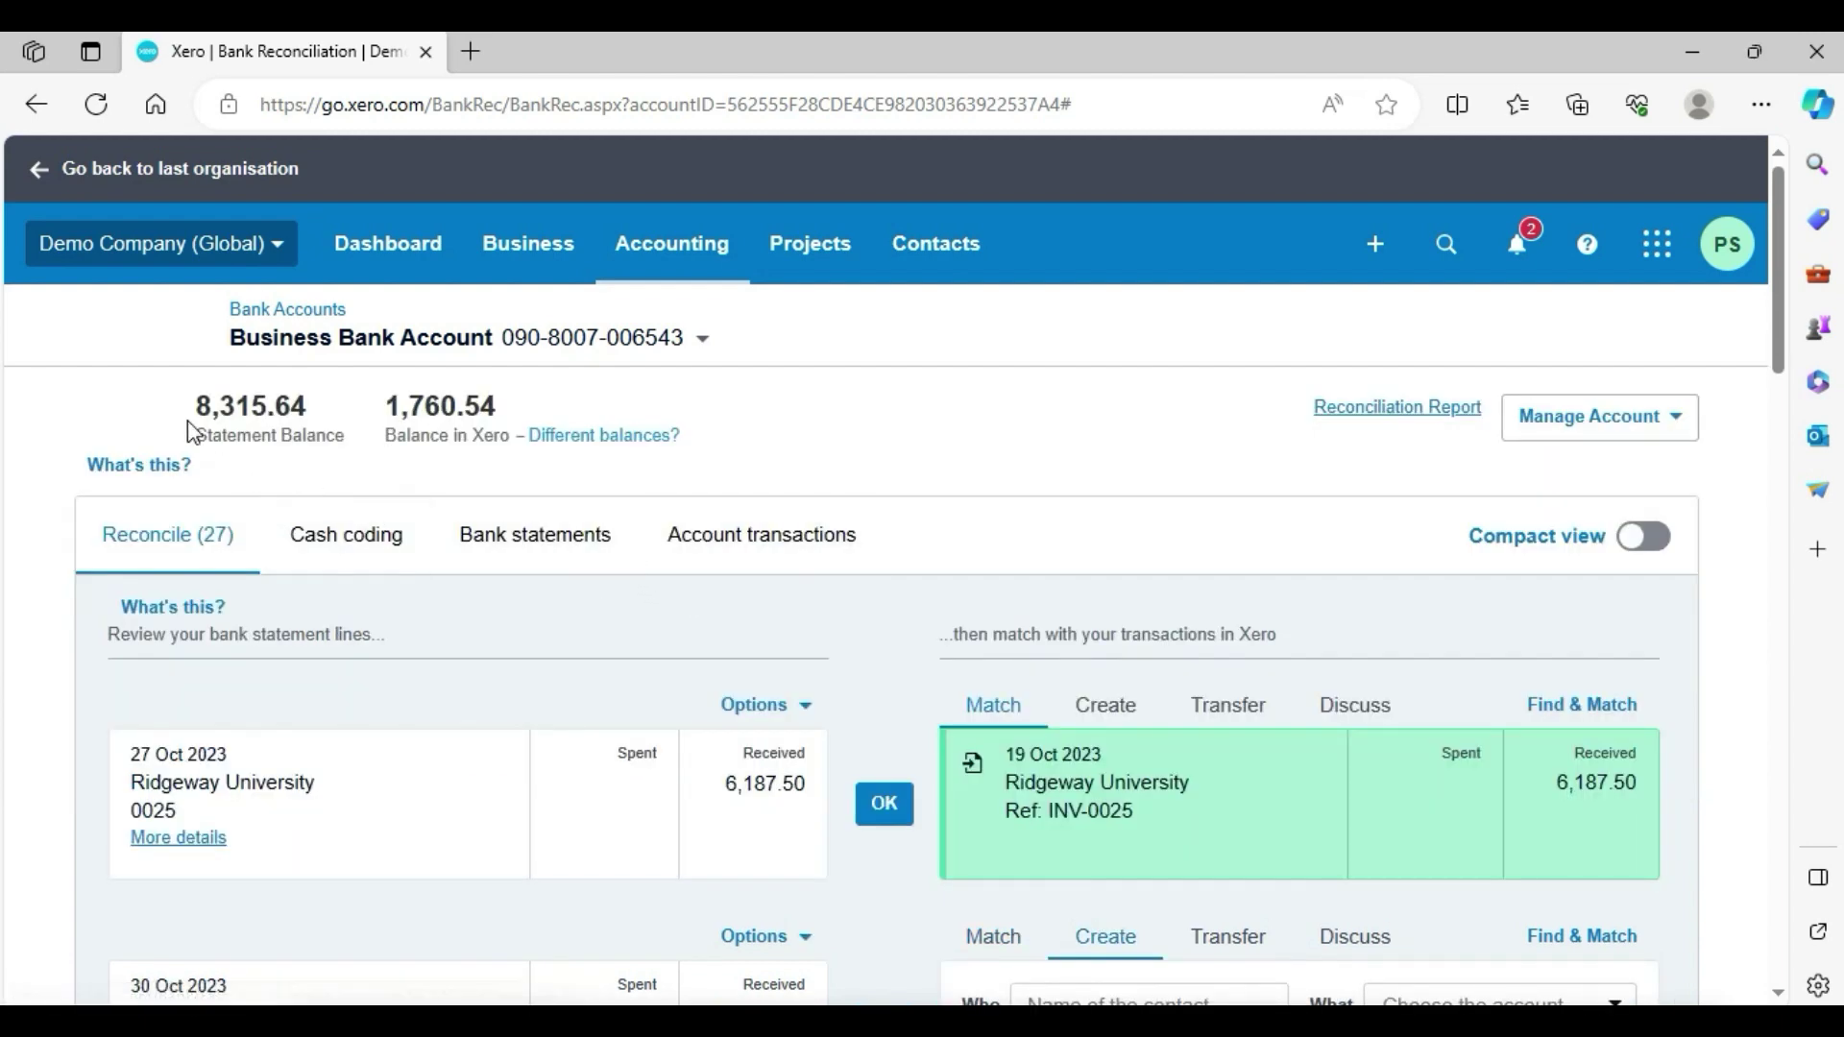
left_click_drag(181, 409, 515, 413)
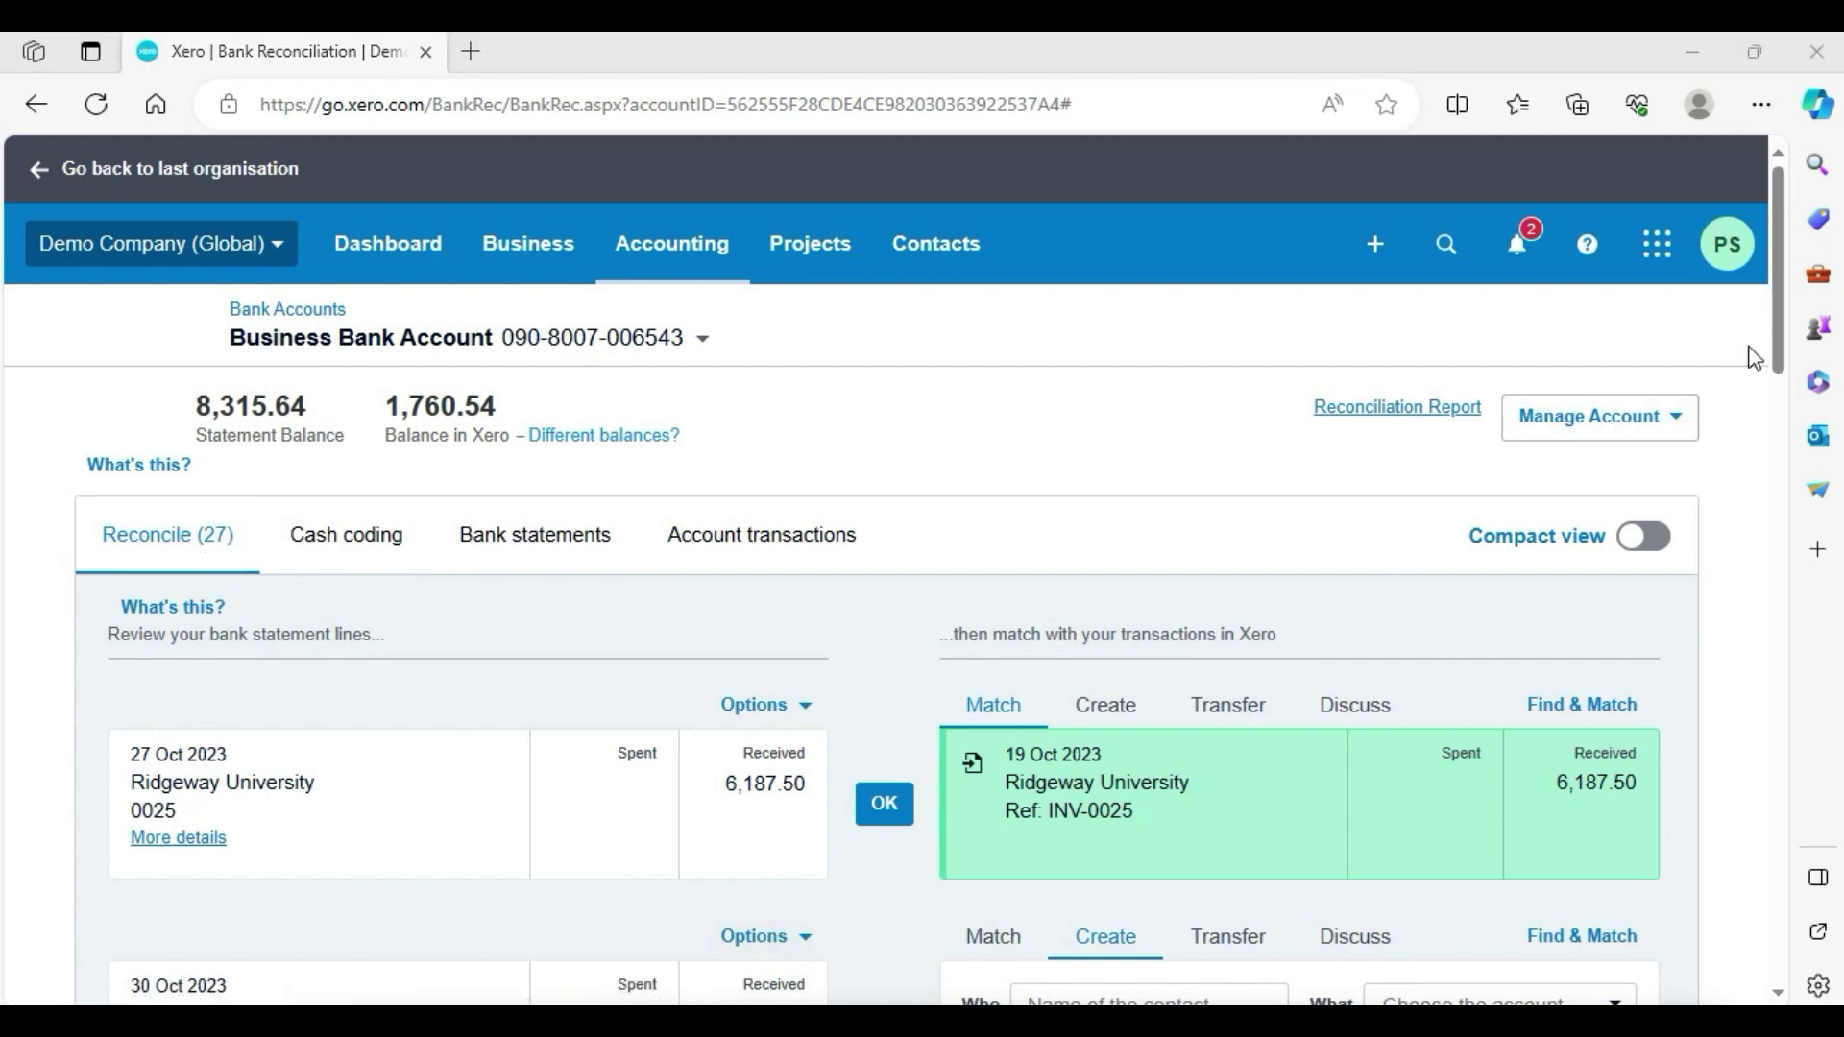
Review the bank statement lines and compare the received amounts of the Ridgeway University line and its suggested match
scroll(1783, 338, "down", 1)
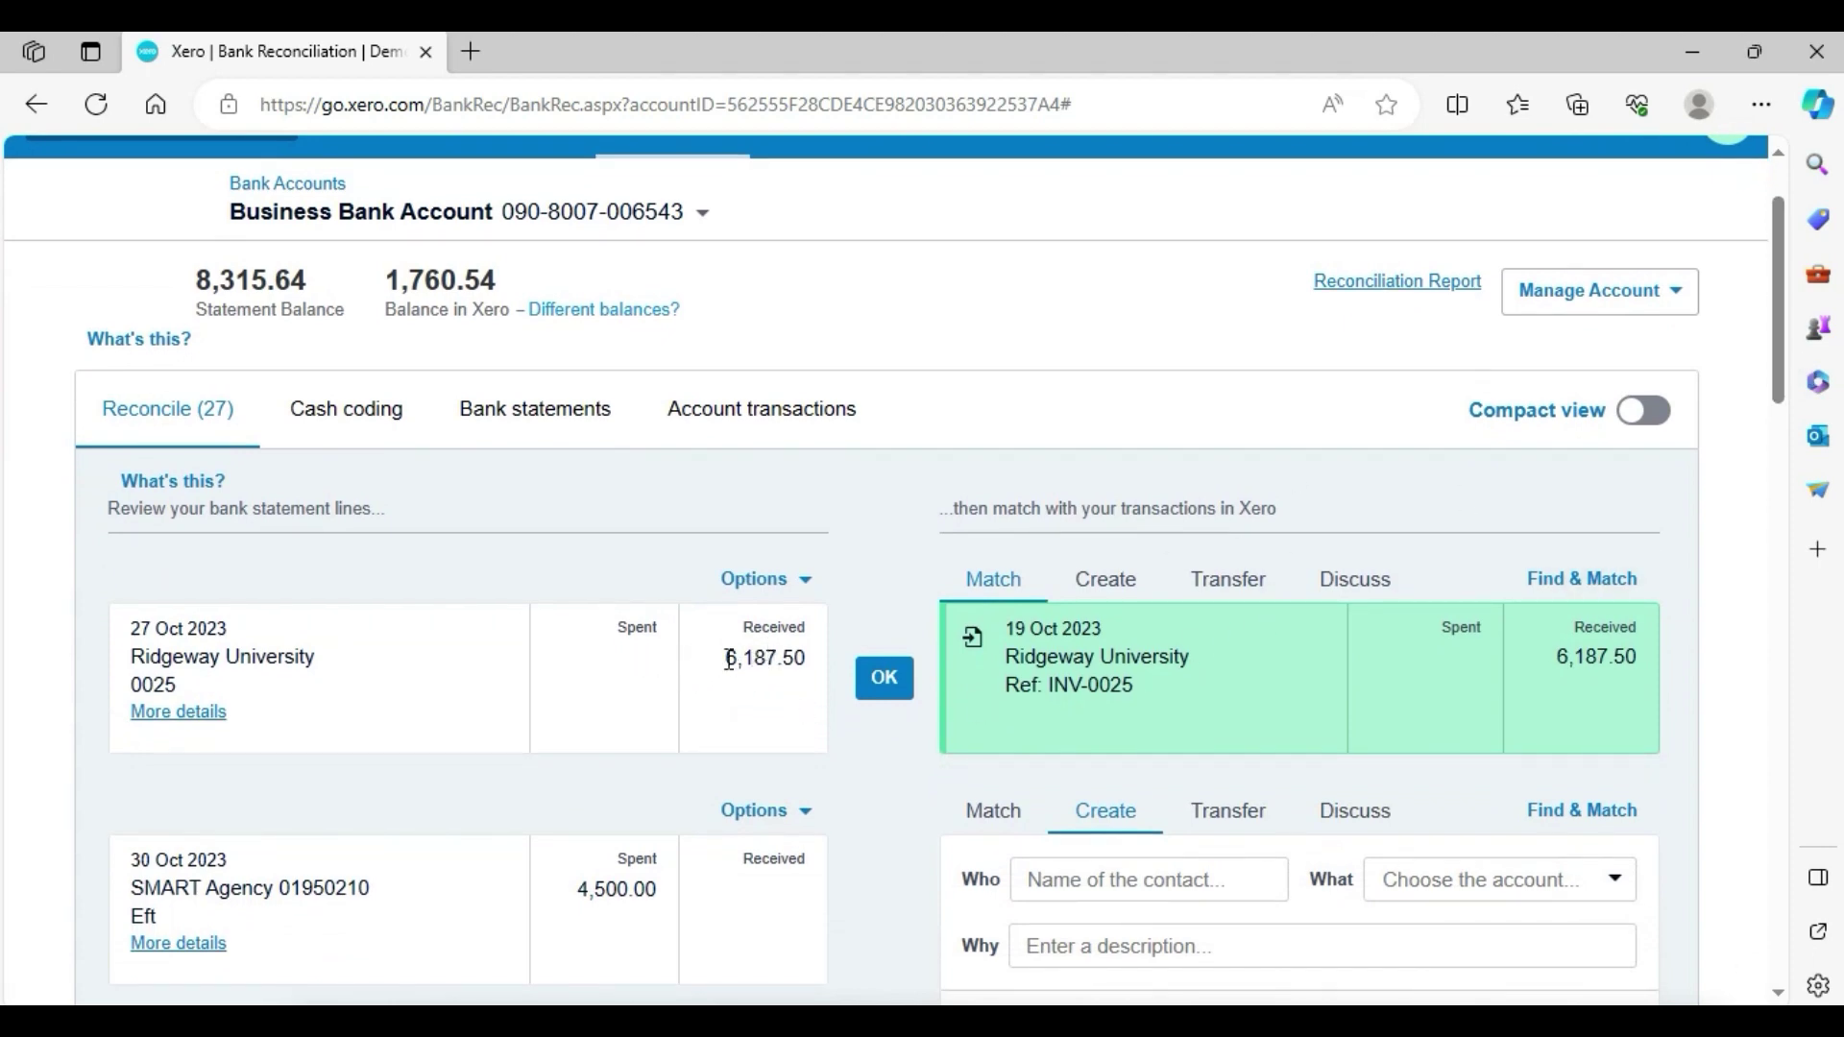
scroll(1724, 452, "down", 6)
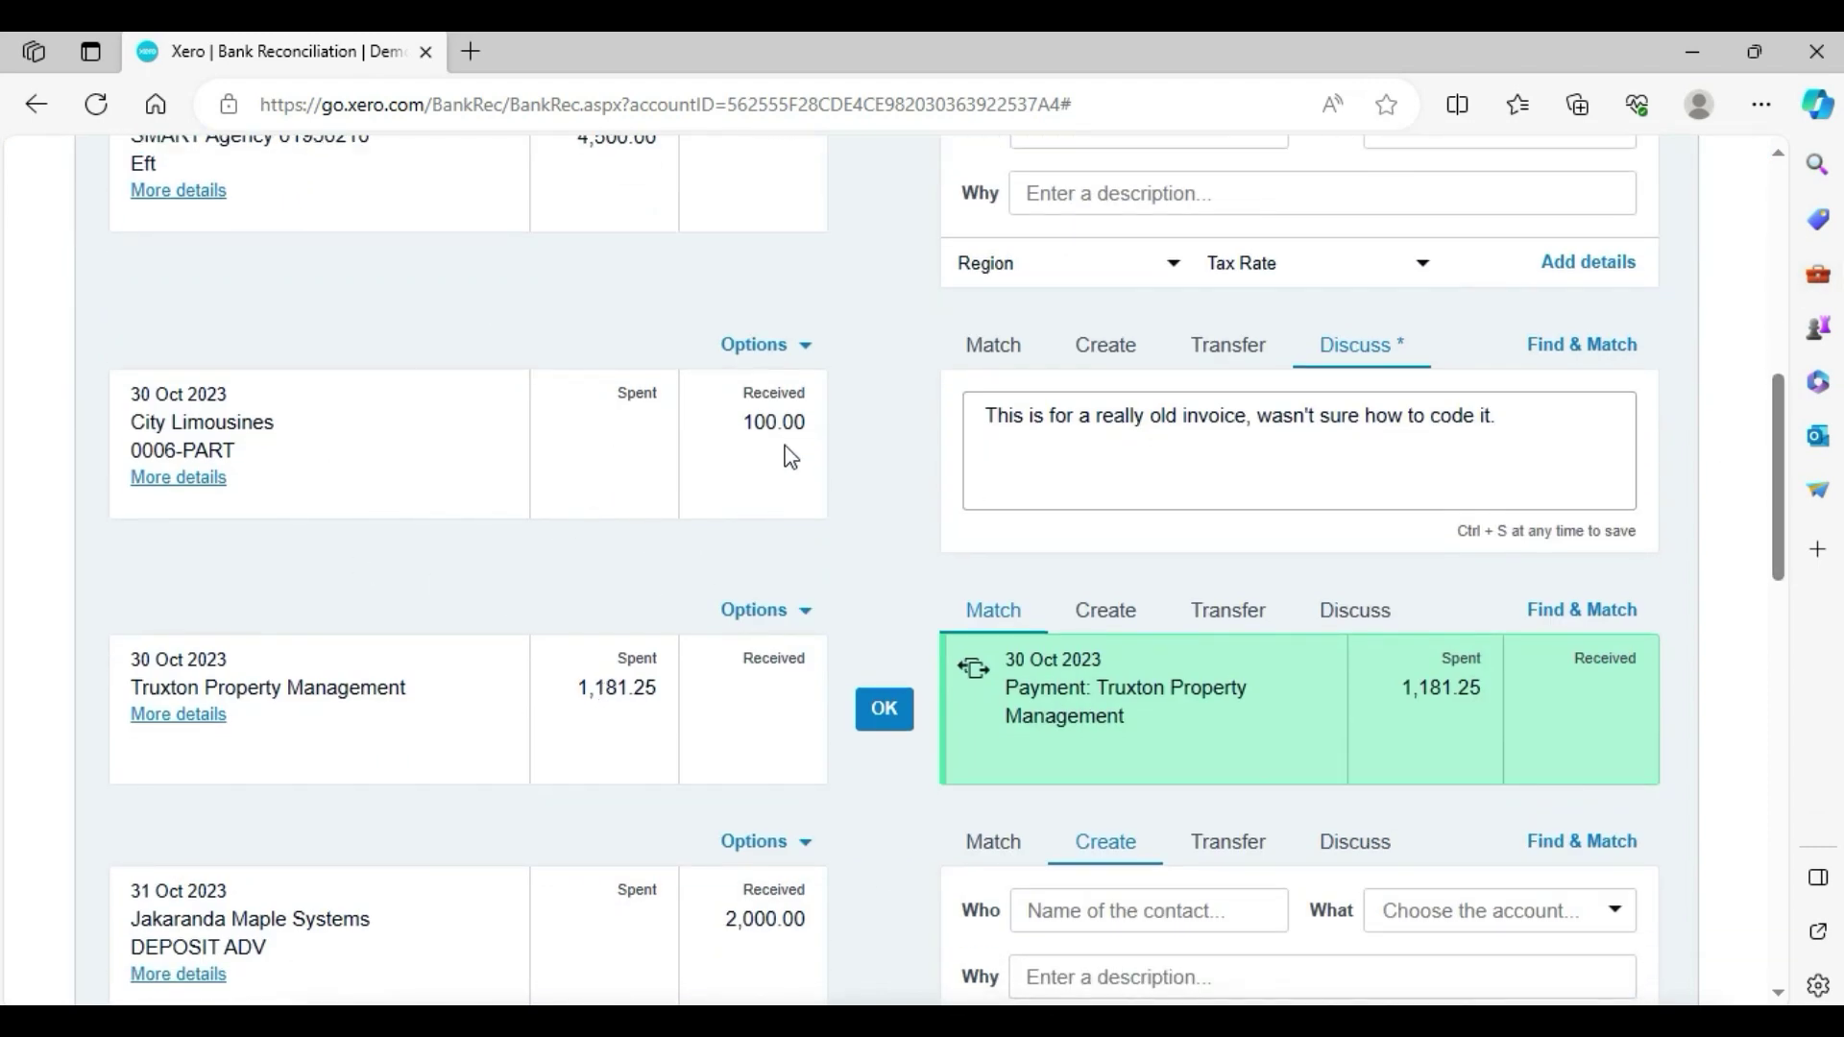
left_click_drag(1778, 485, 1745, 320)
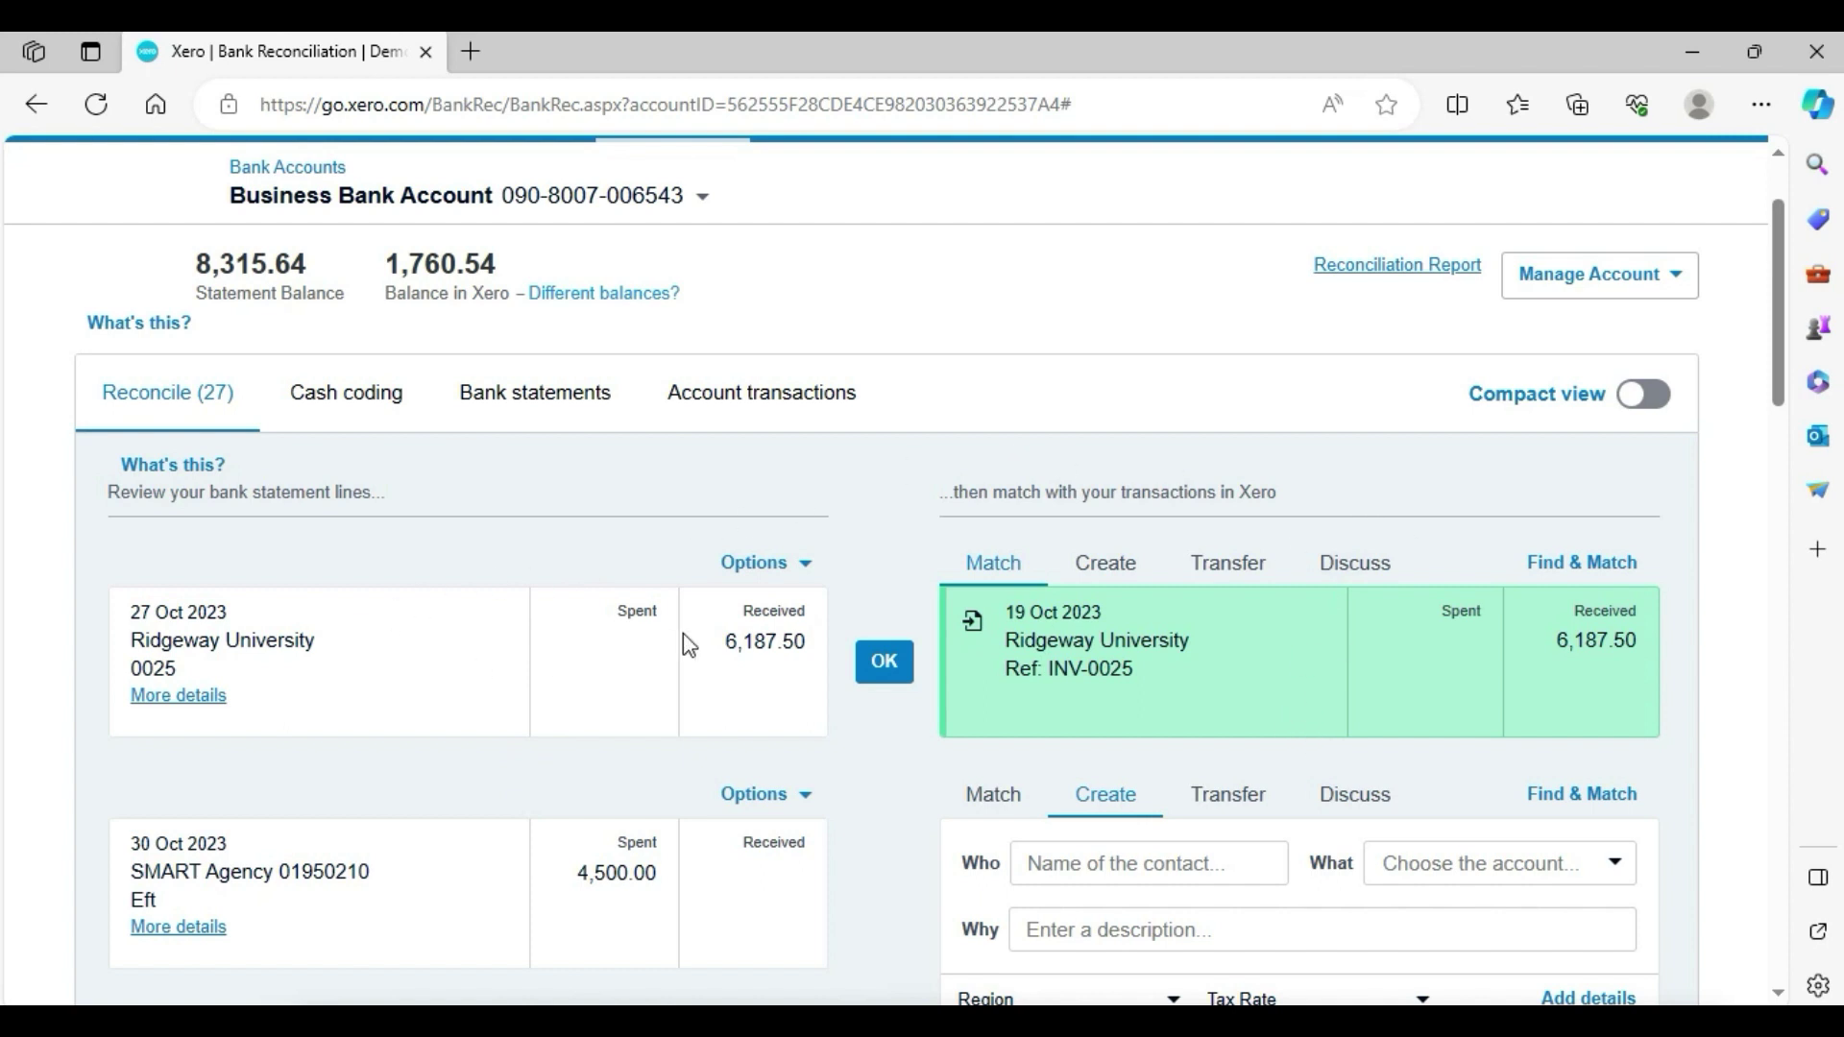
left_click_drag(716, 645, 802, 646)
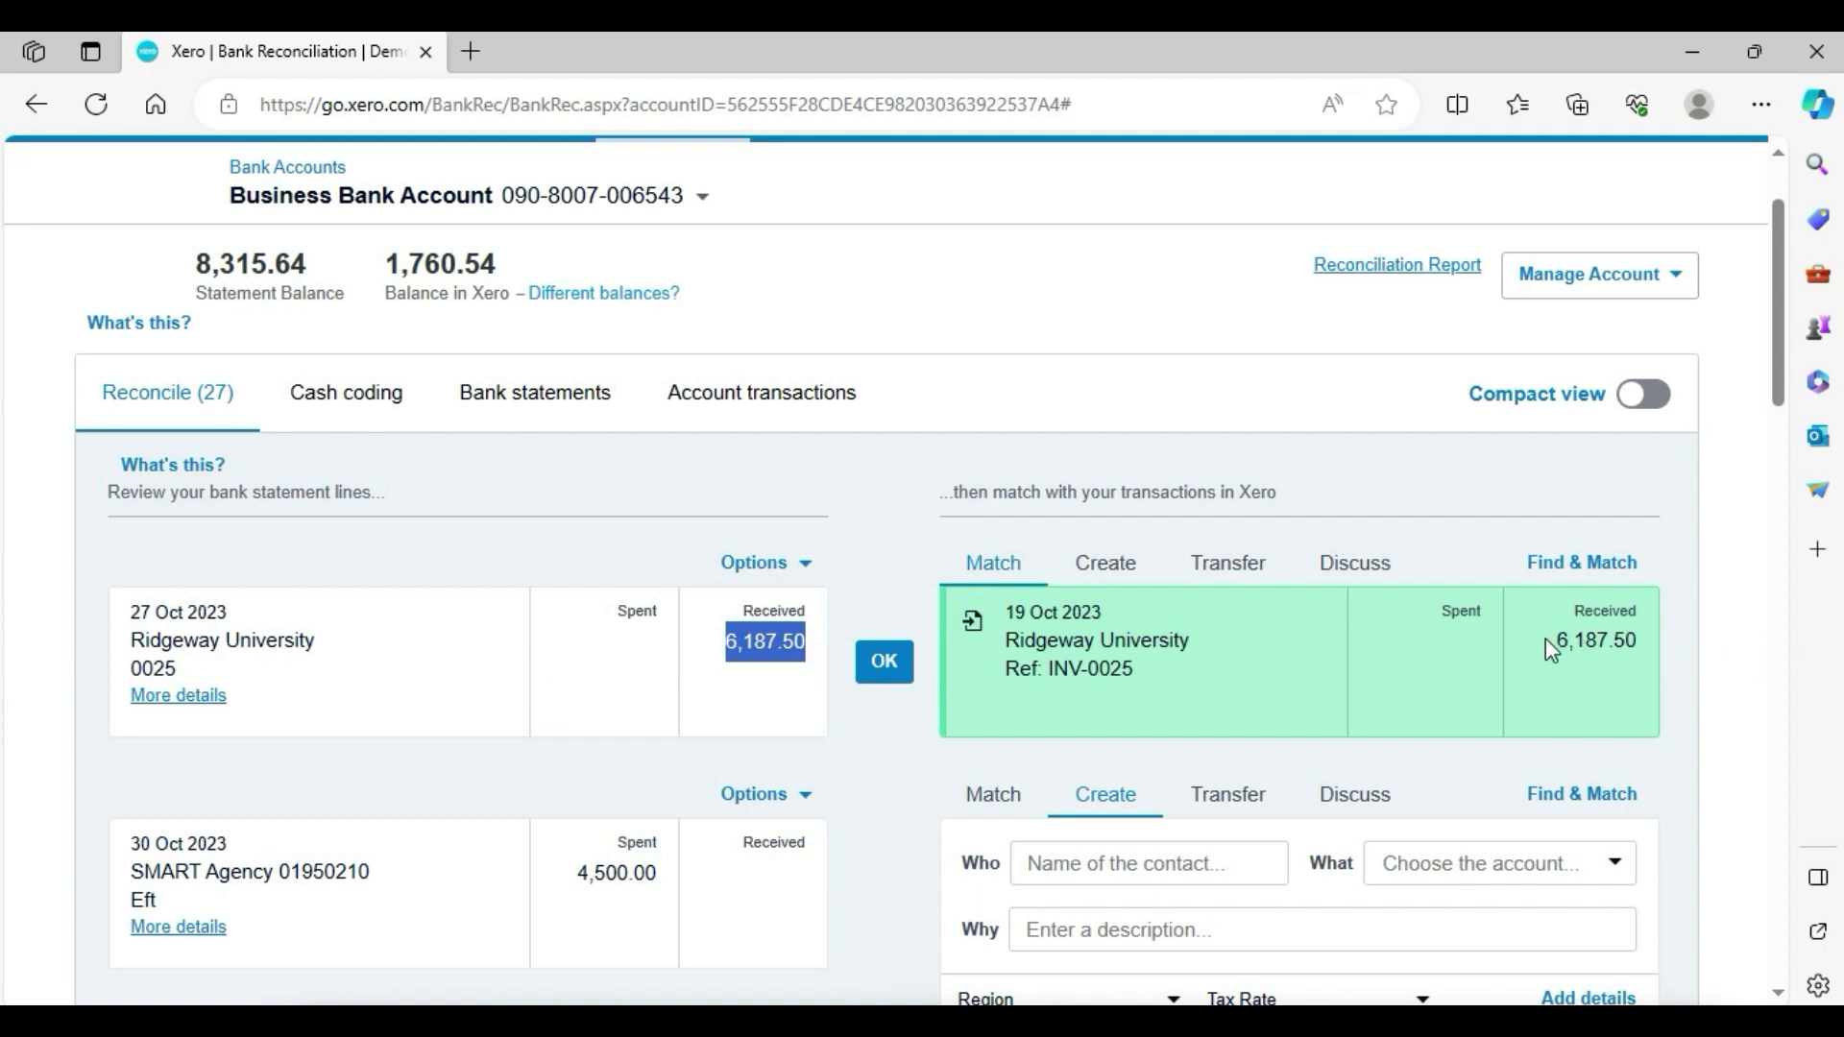
left_click_drag(1536, 640, 1670, 647)
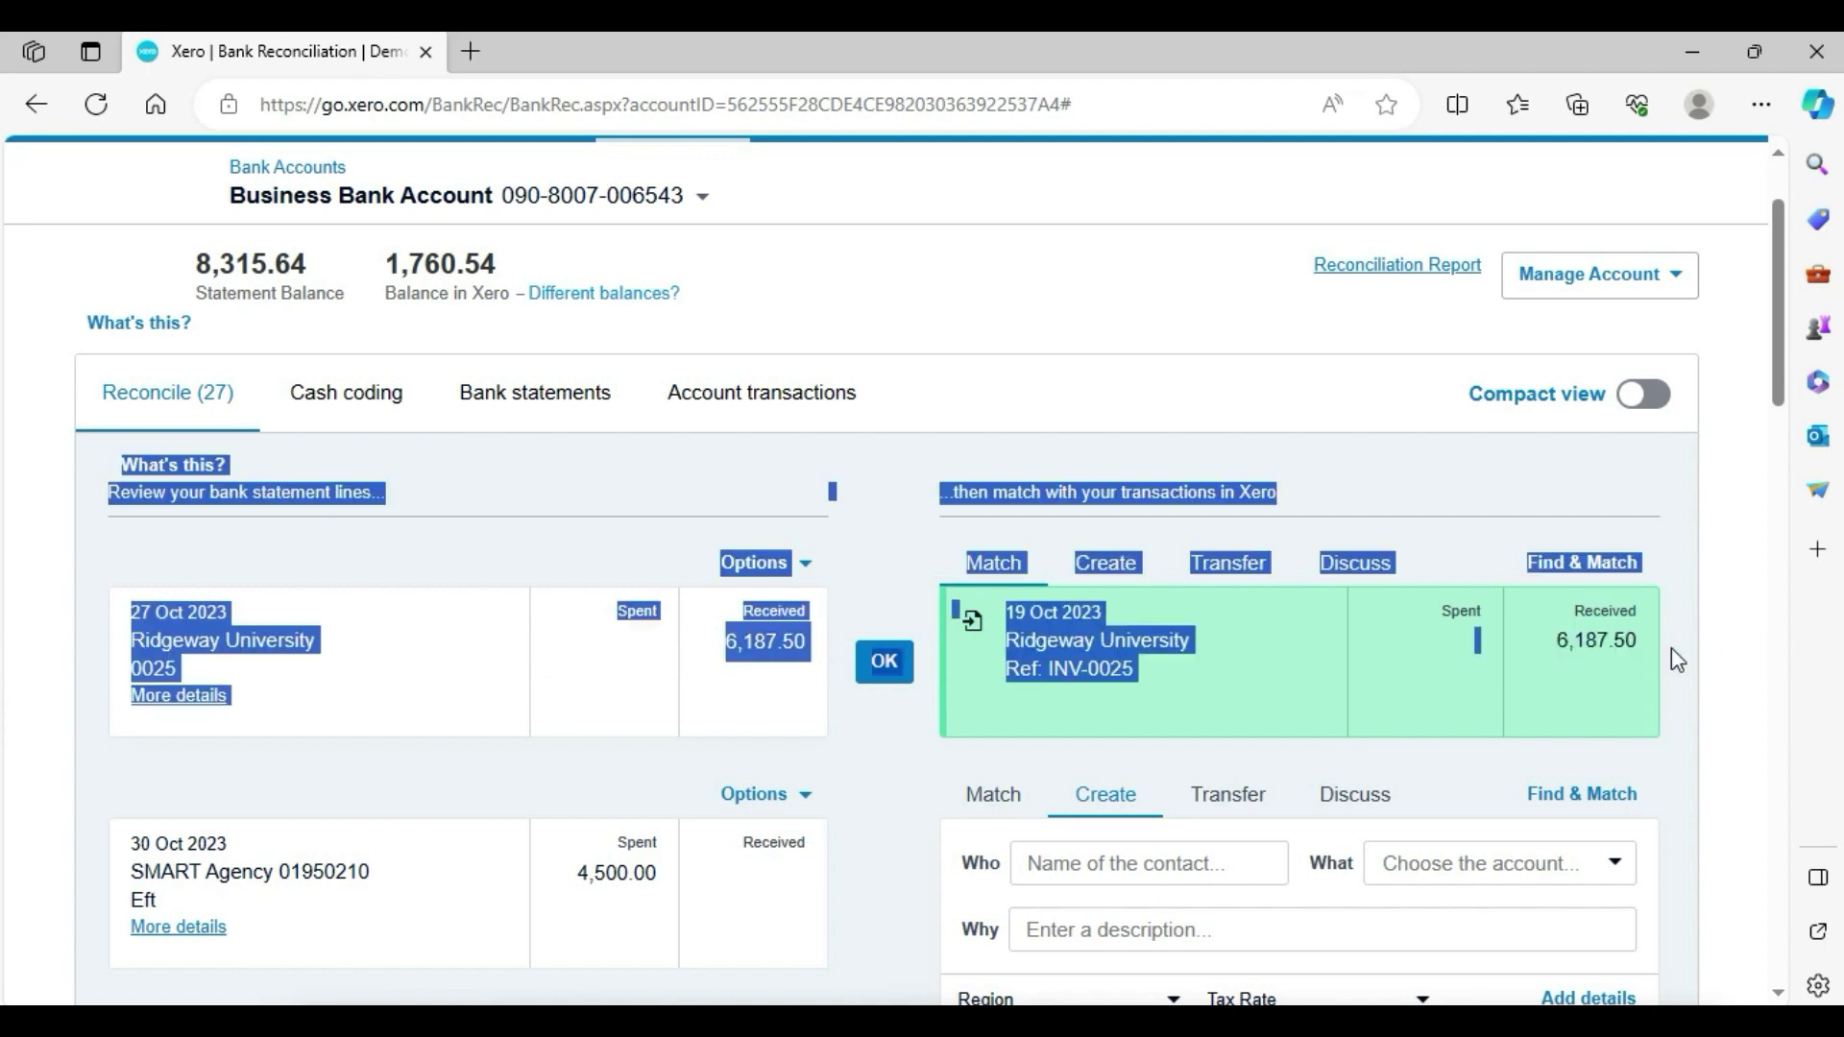
left_click(361, 745)
View the statement details of the 27 Oct 2023 Ridgeway University line, check its payee, and close them
left_click(182, 696)
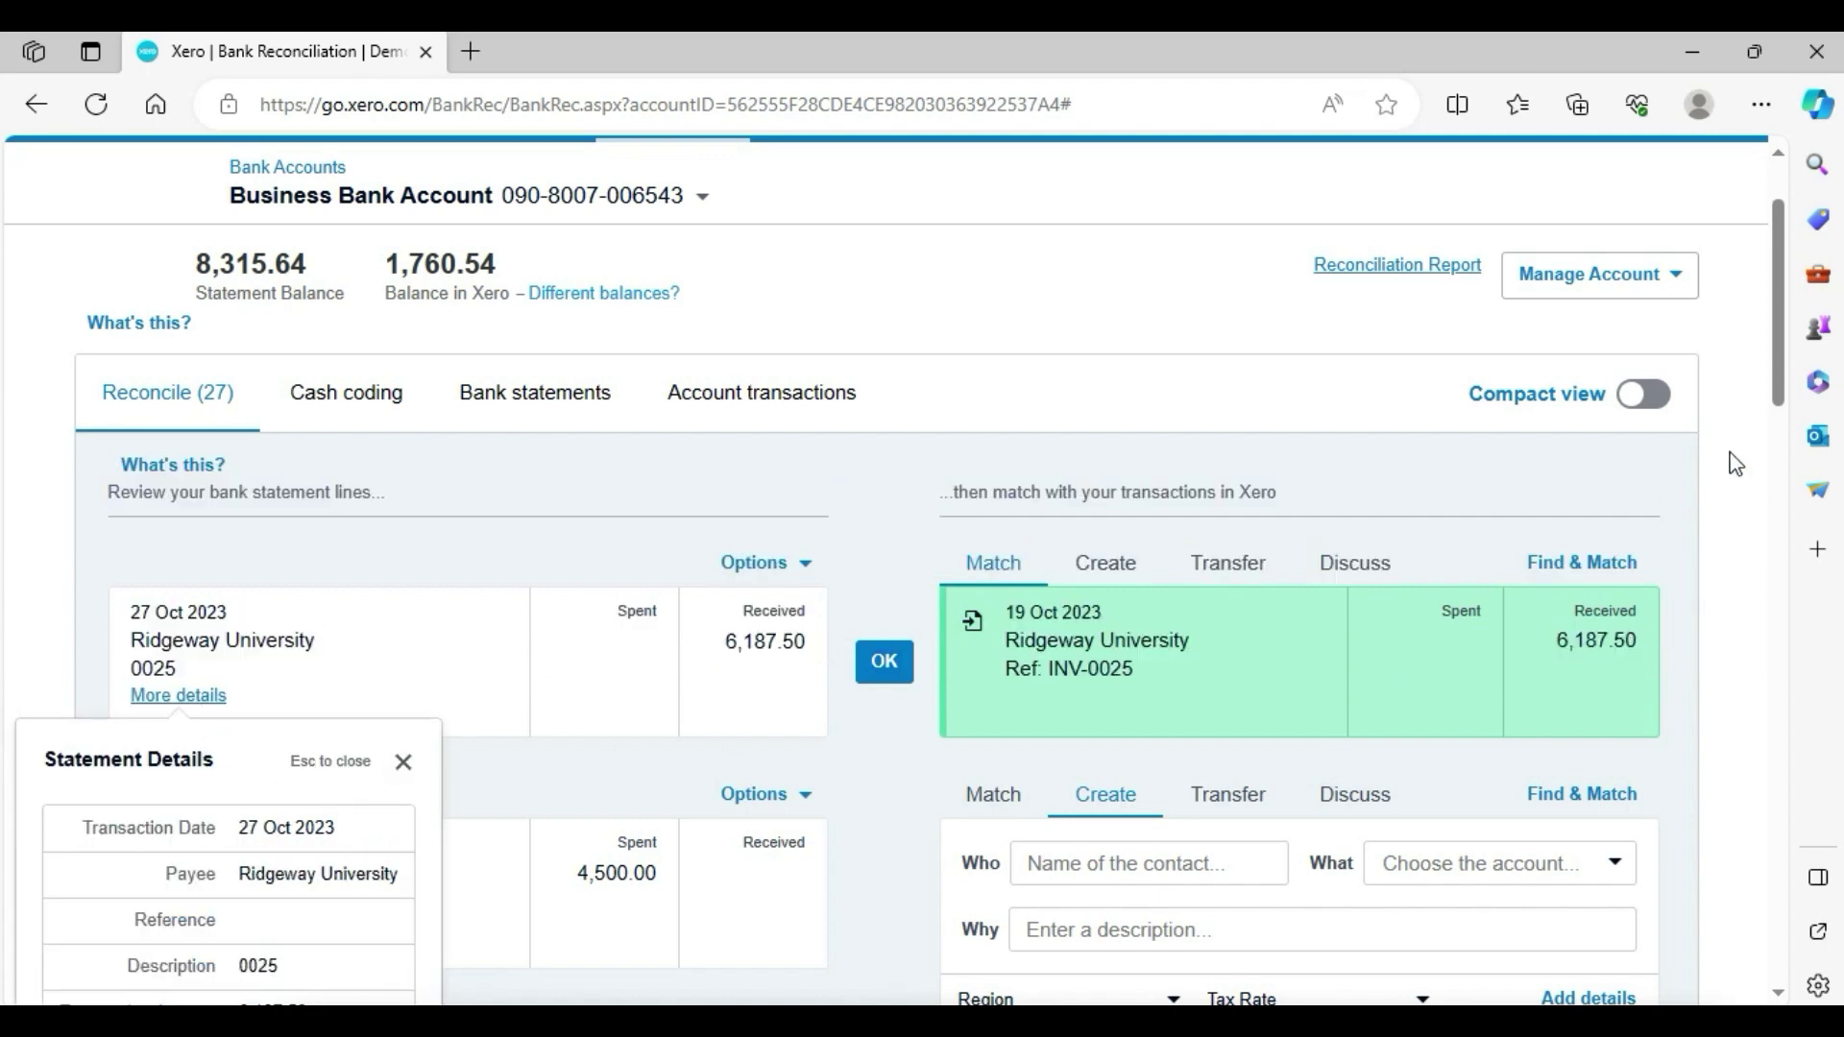
scroll(1792, 384, "down", 4)
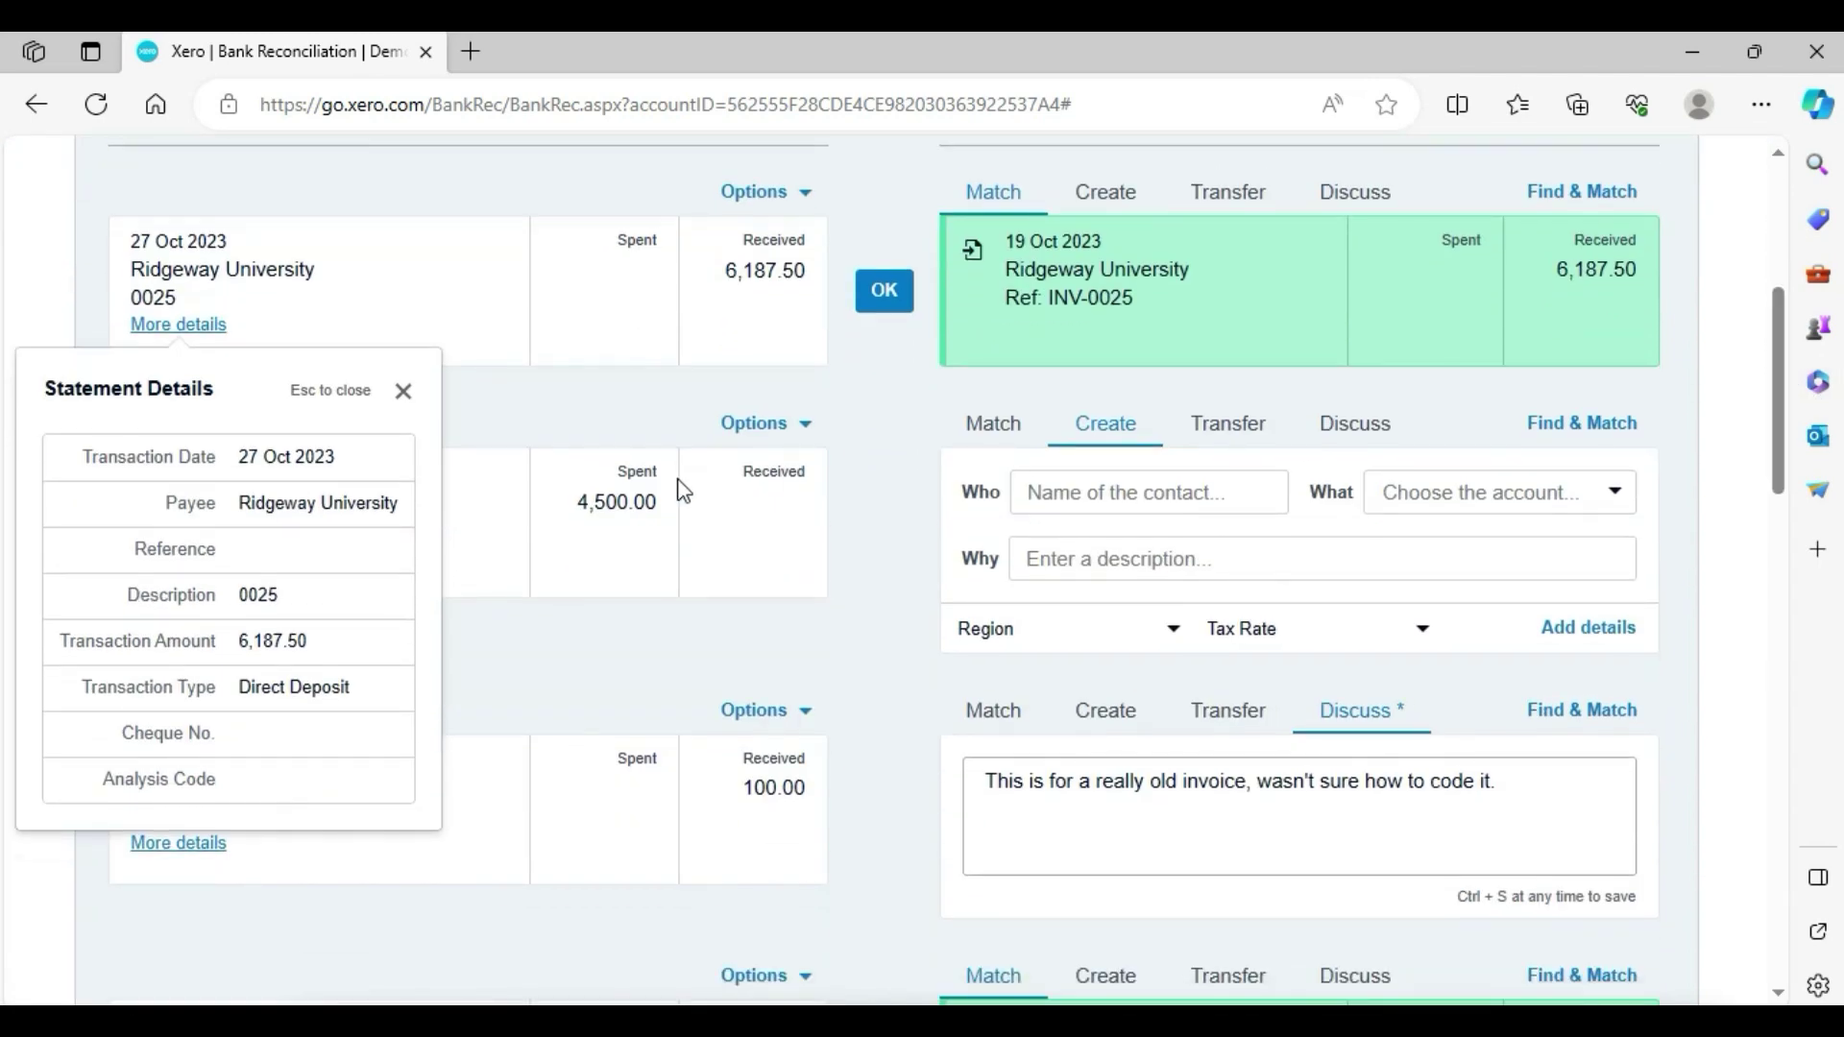
left_click_drag(238, 501, 378, 563)
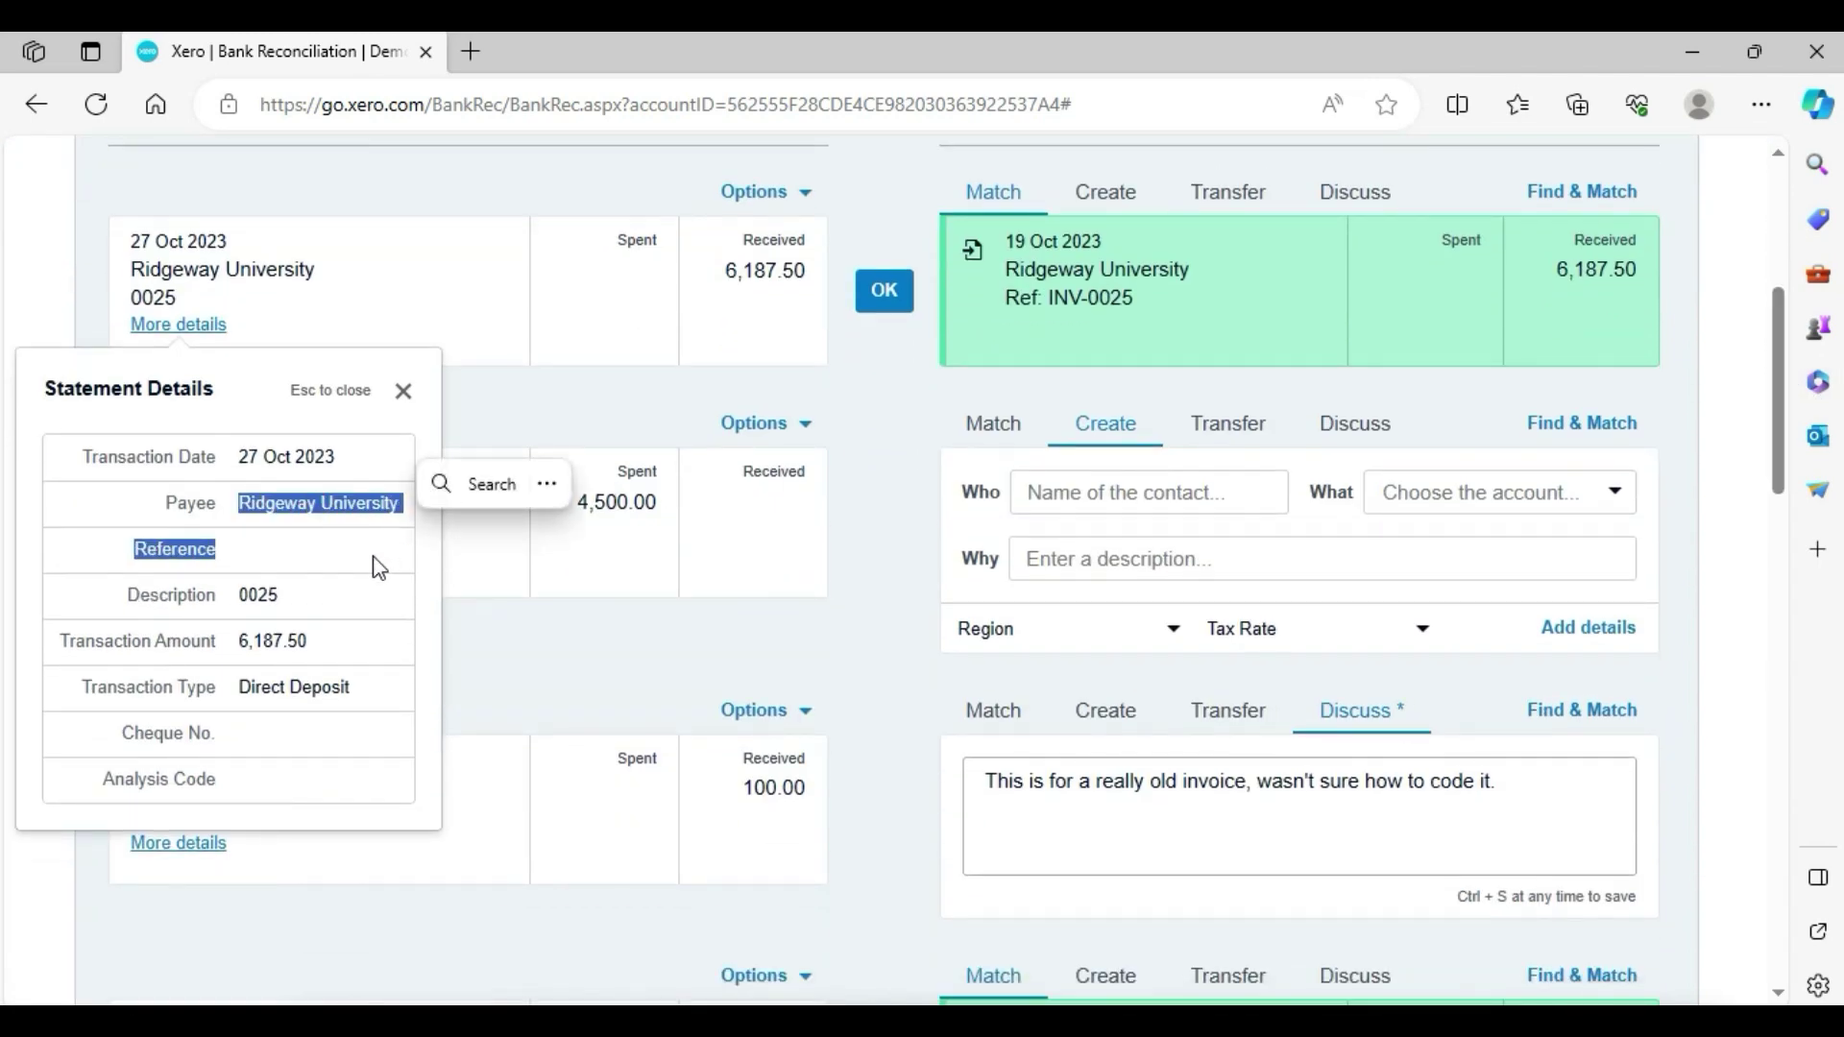
left_click(304, 609)
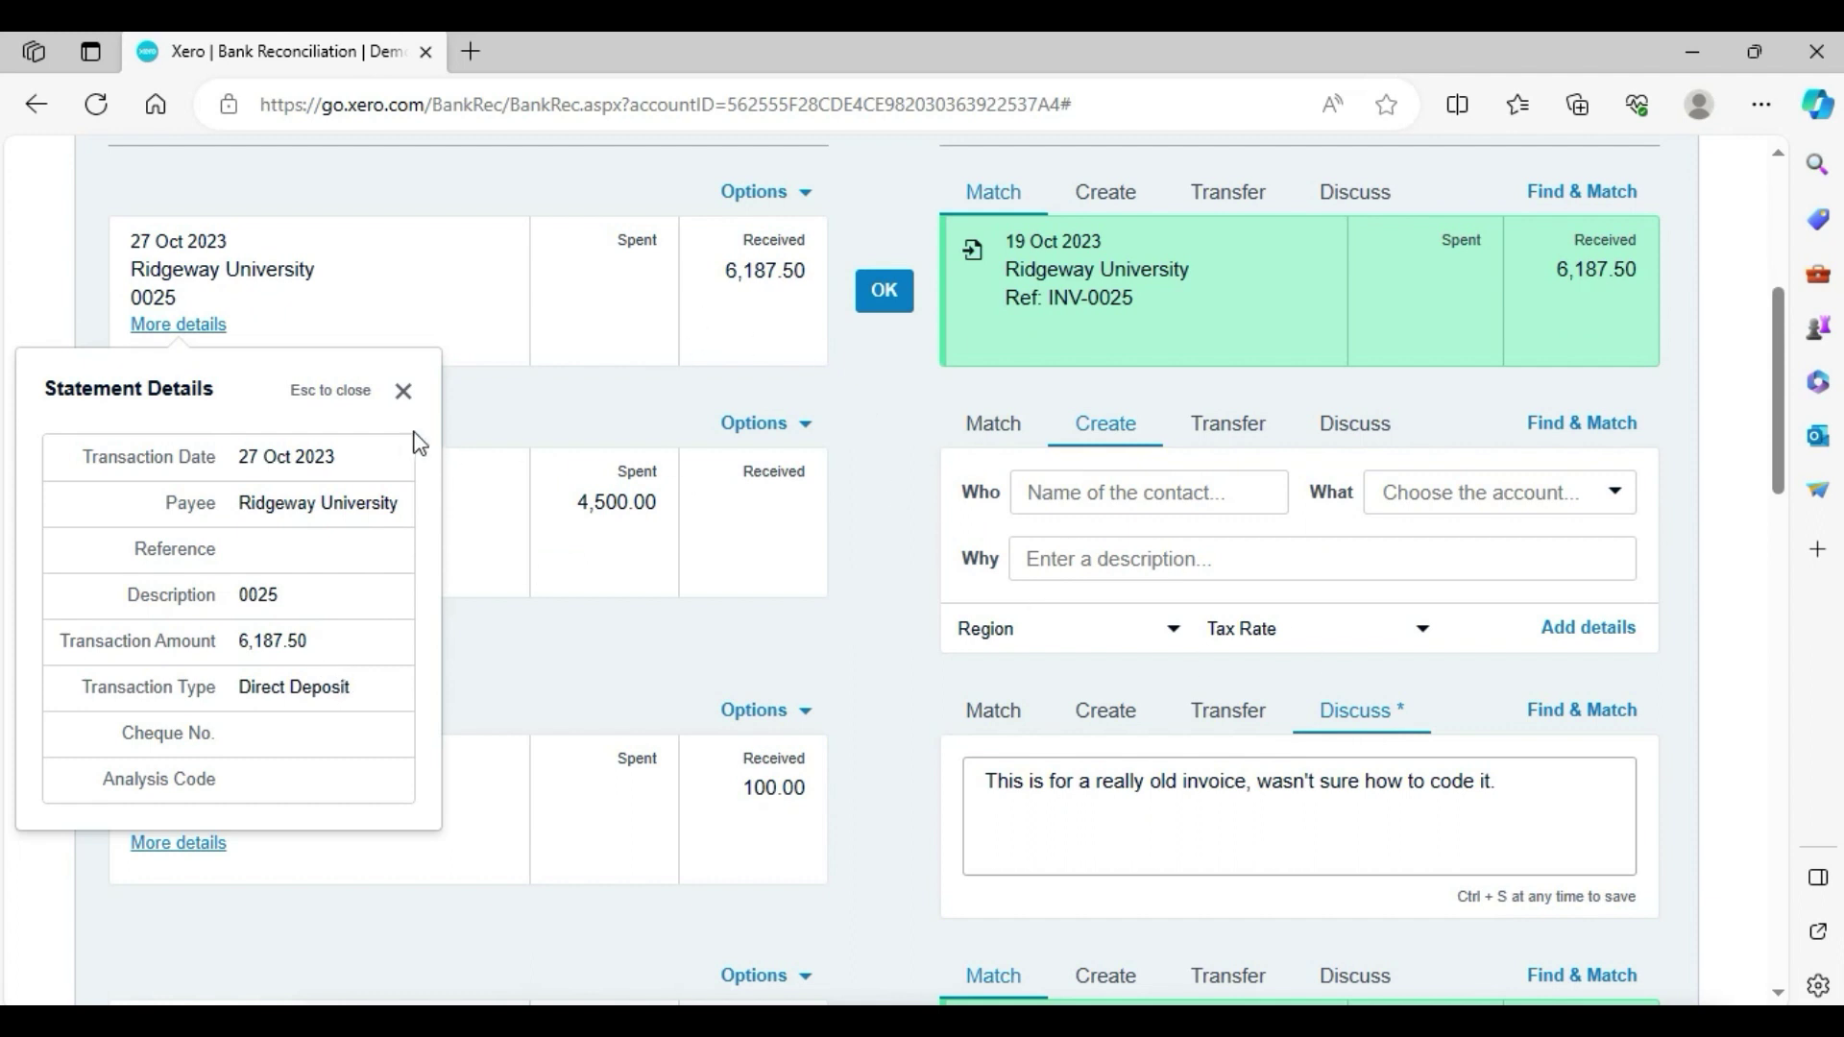
left_click(401, 392)
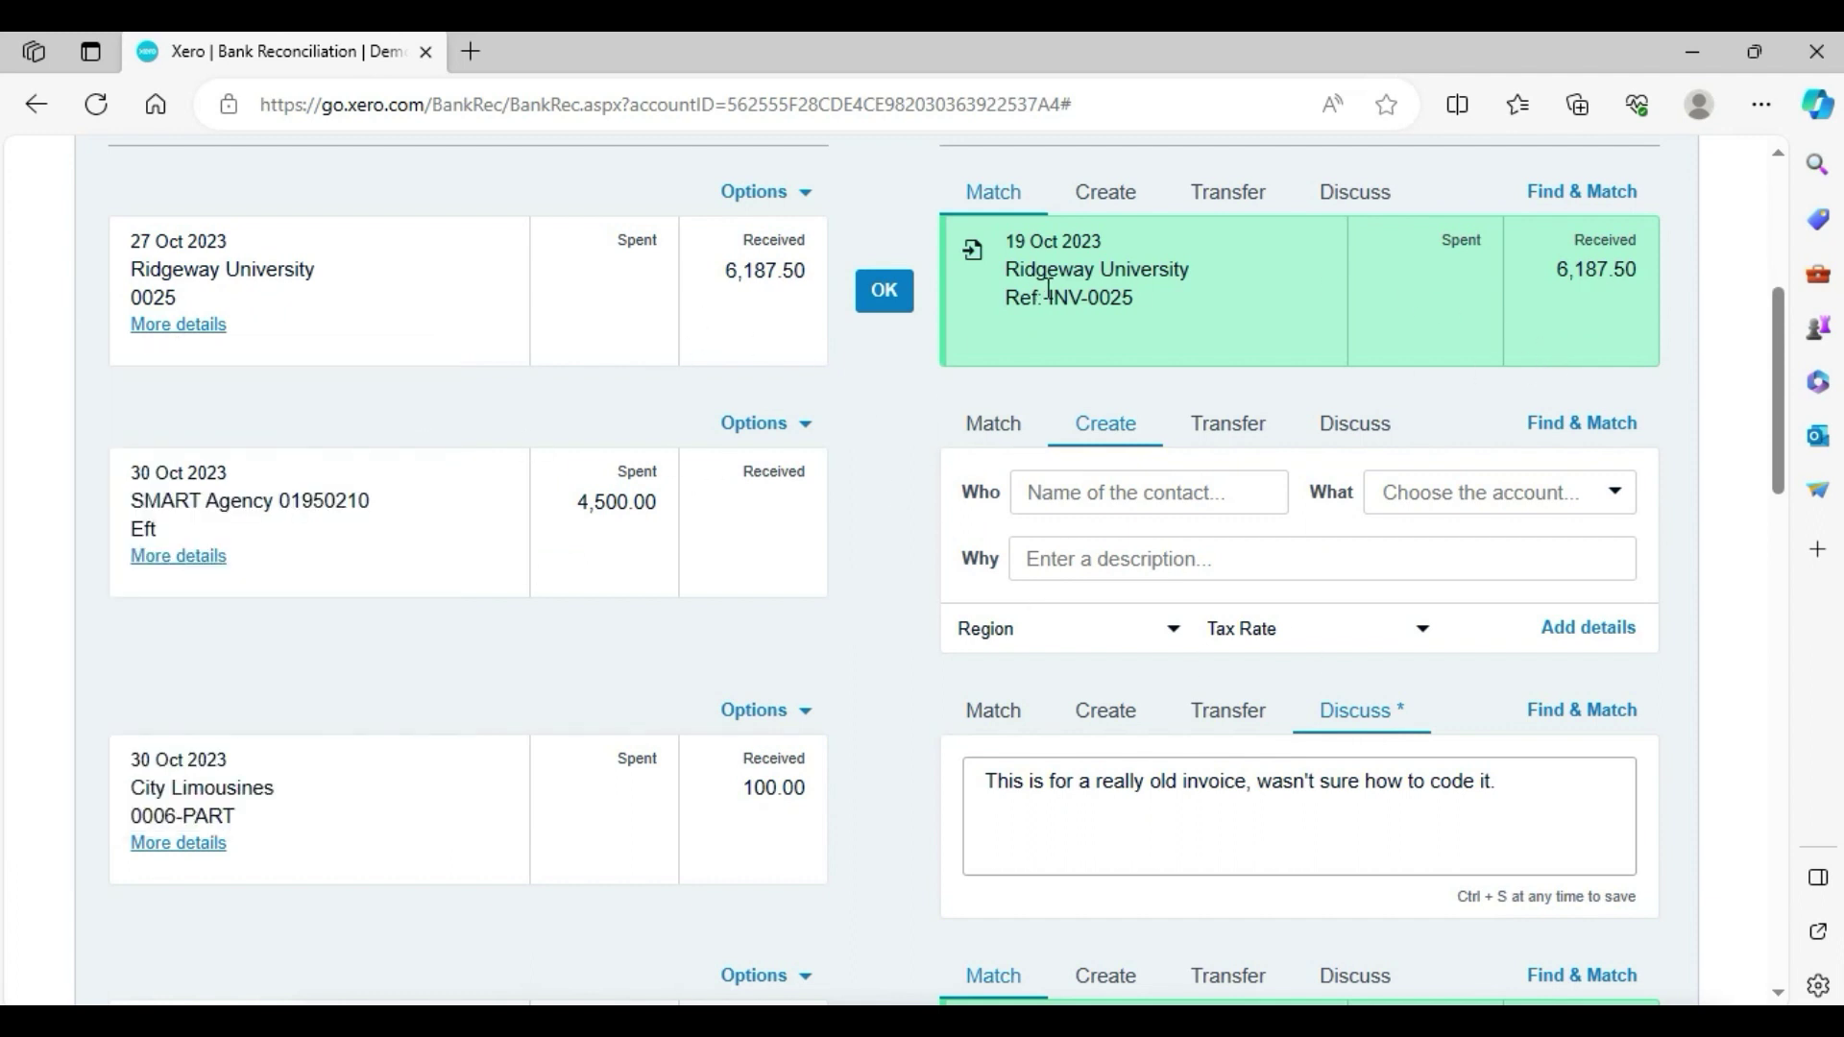
Check the payee, invoice reference and amount of the matched Ridgeway University transaction against its bank statement line
left_click_drag(1004, 267, 1191, 290)
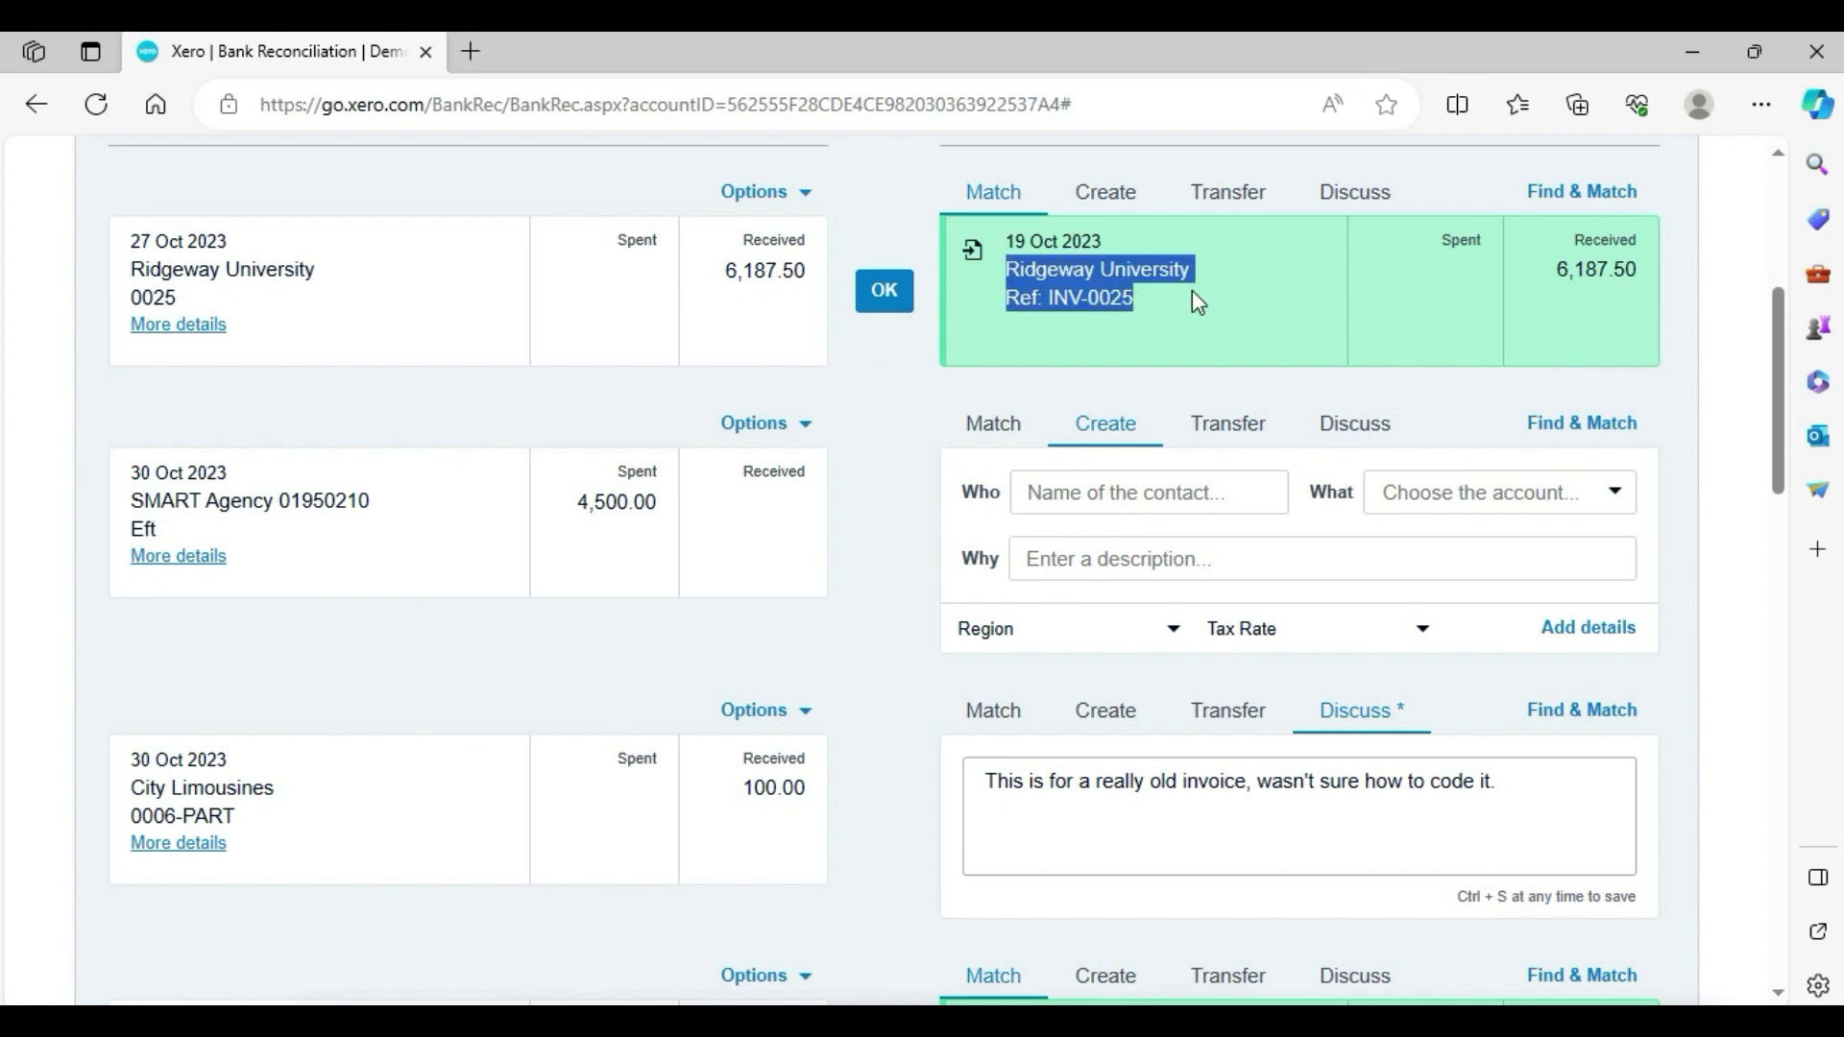
left_click(1077, 291)
left_click_drag(1056, 302, 1139, 307)
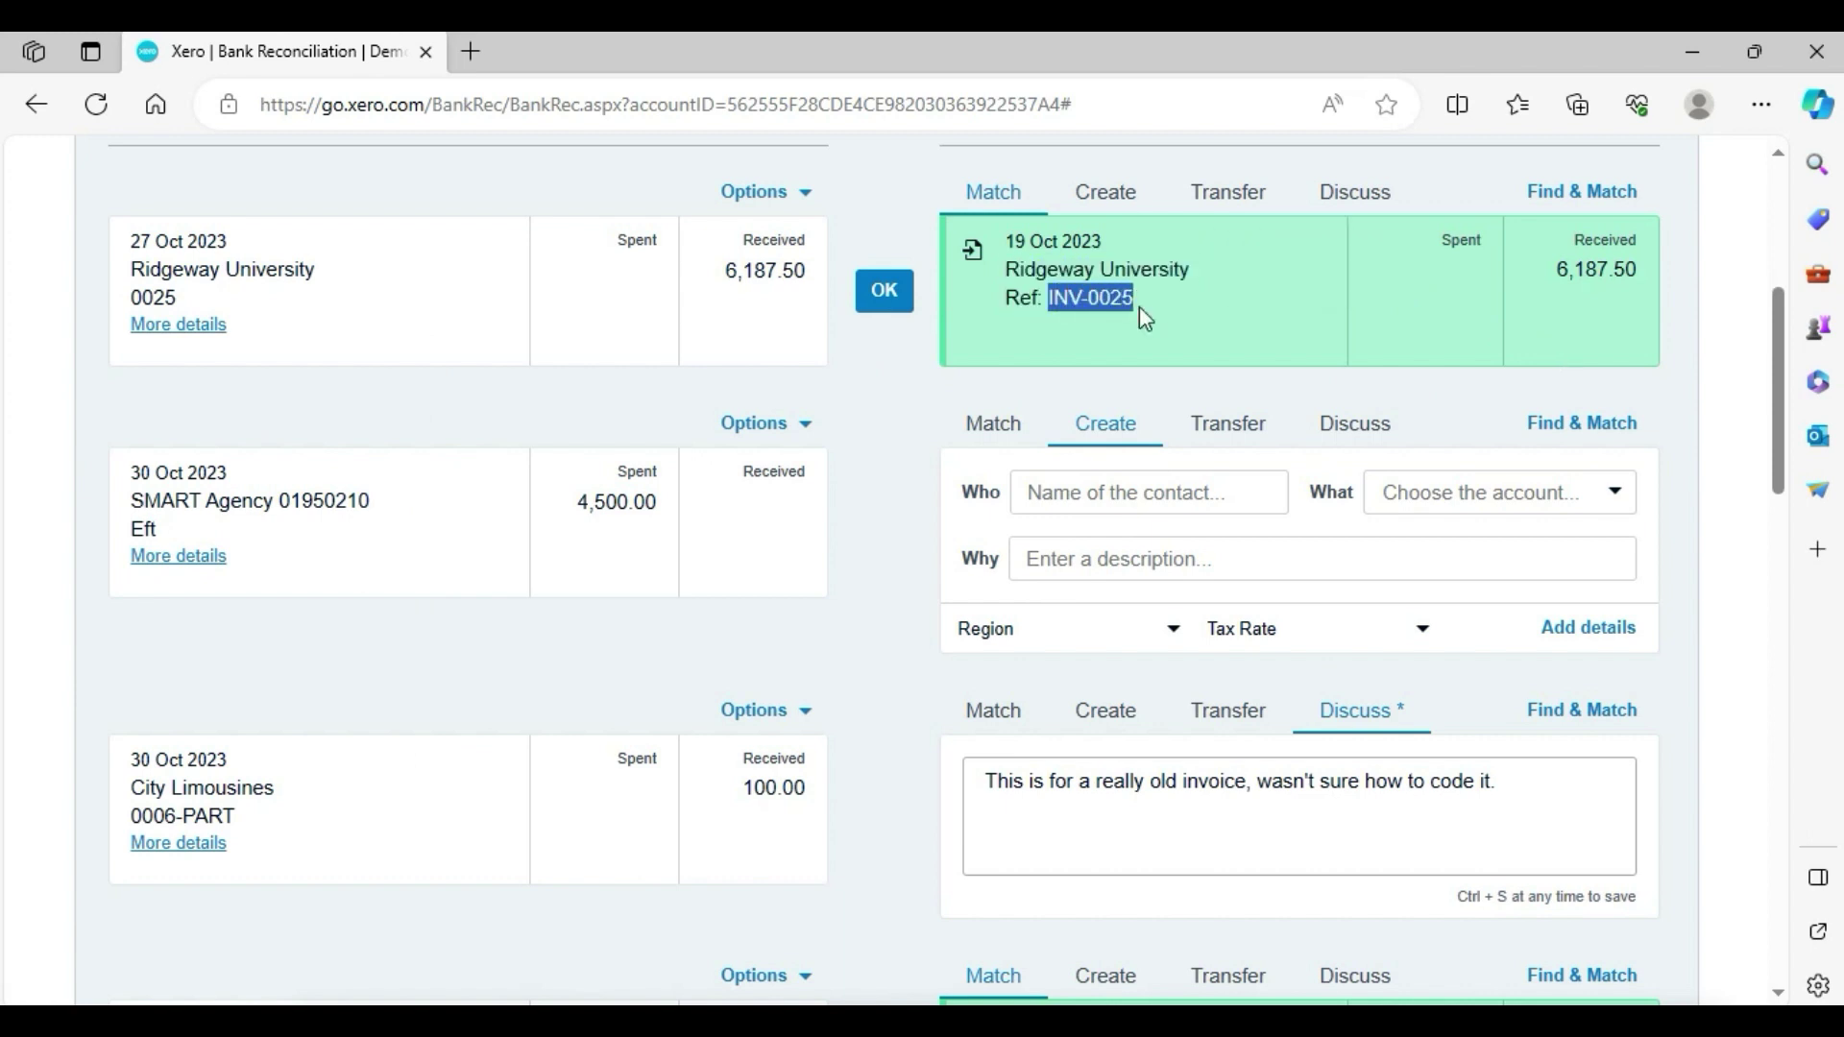
left_click_drag(1552, 275, 1621, 279)
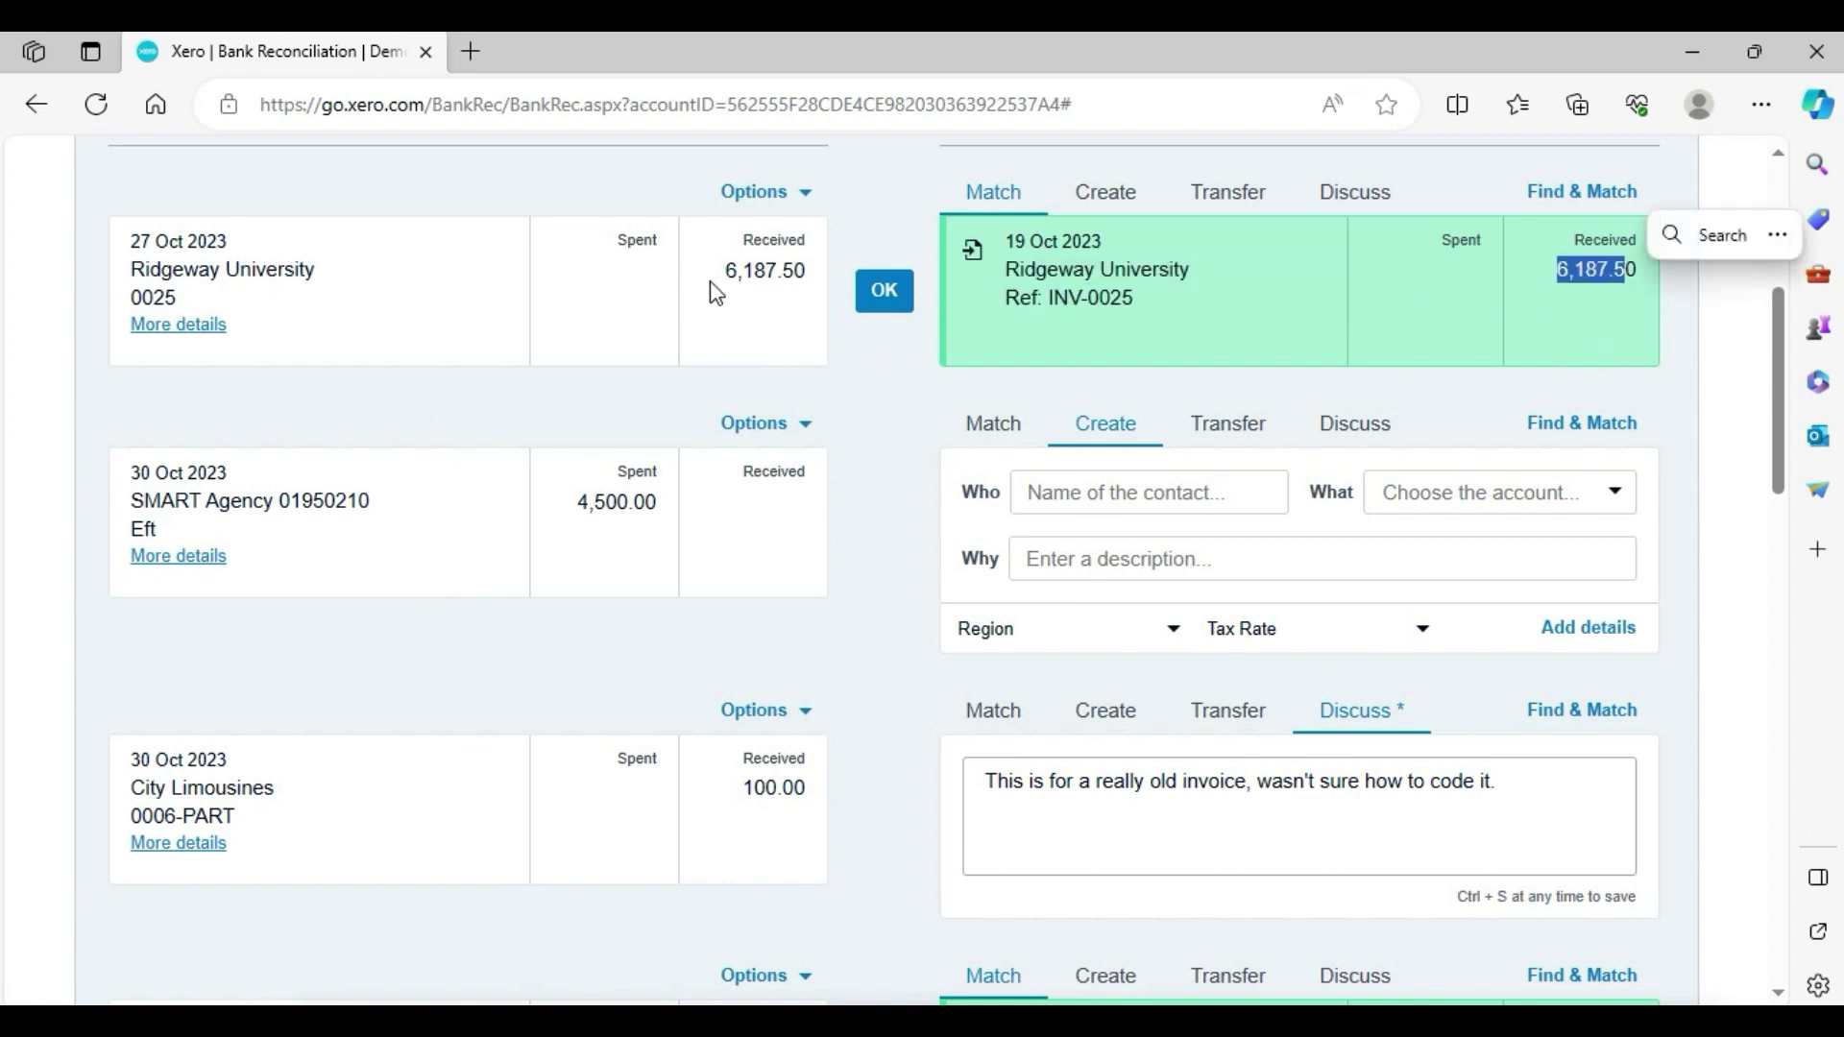
left_click_drag(728, 273, 795, 279)
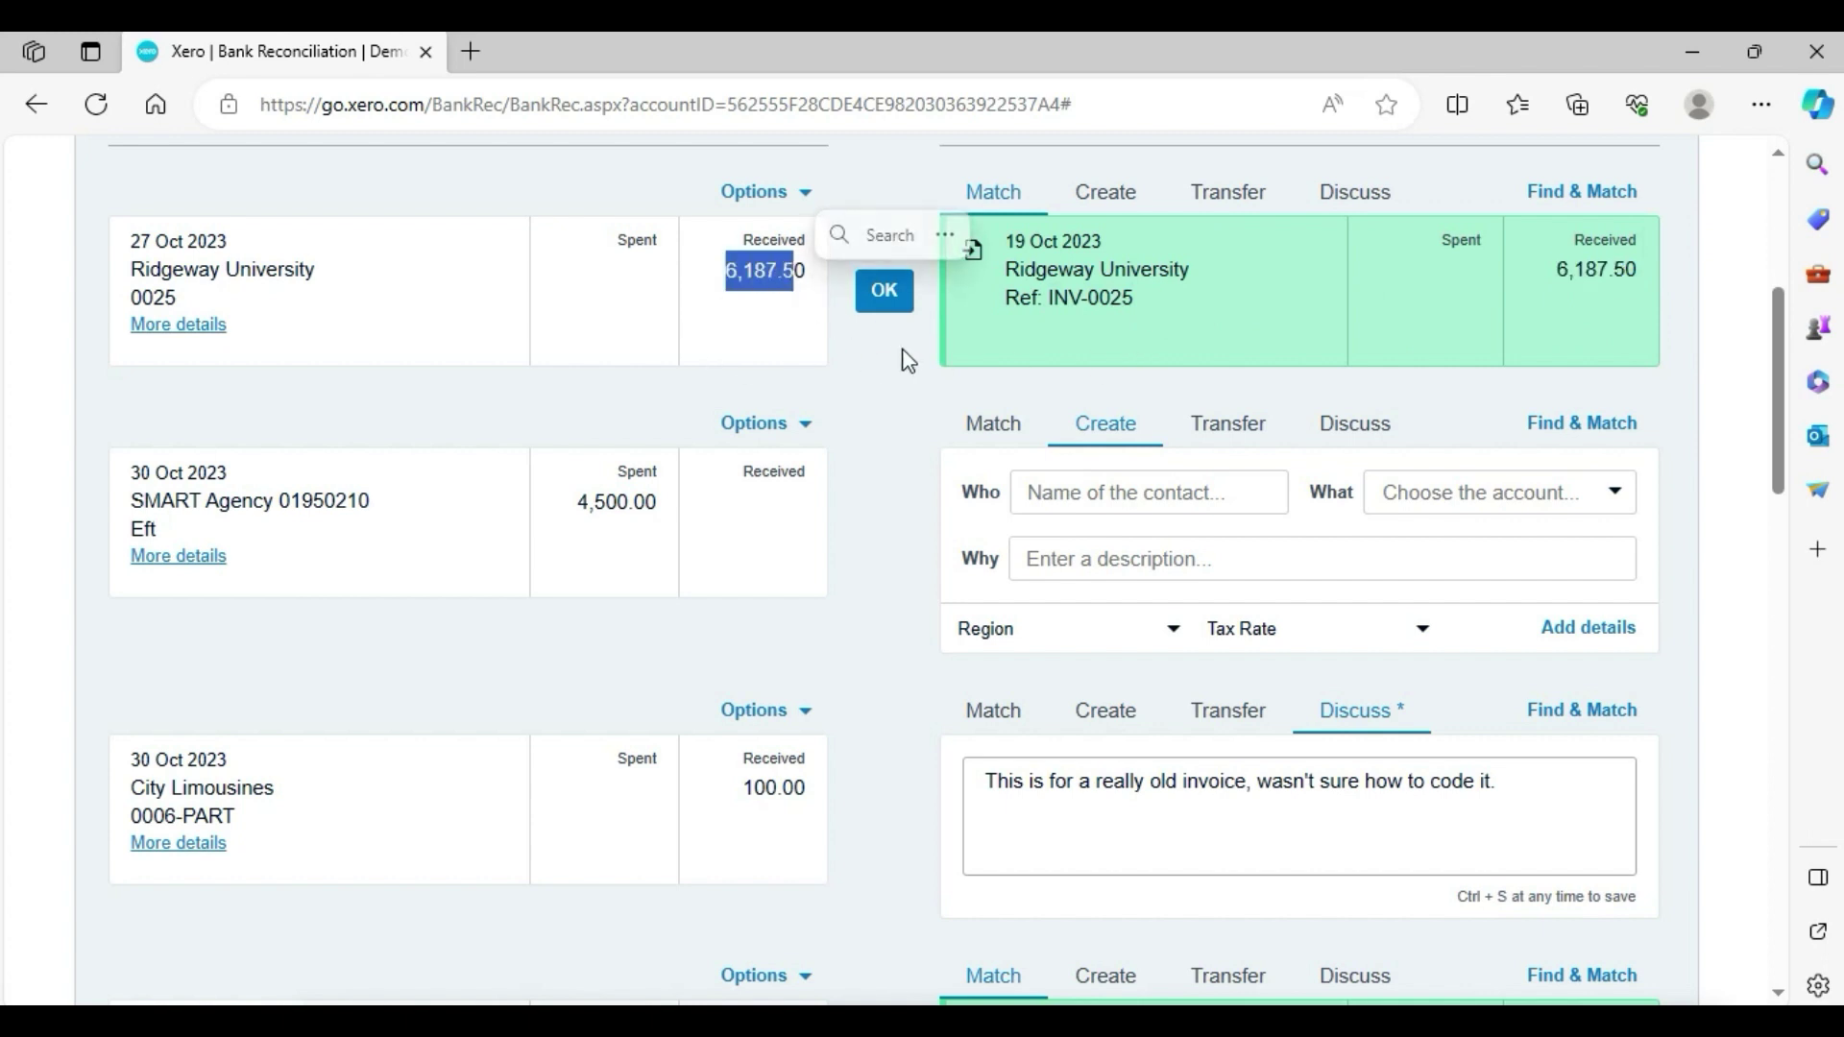
left_click_drag(1783, 348, 1771, 290)
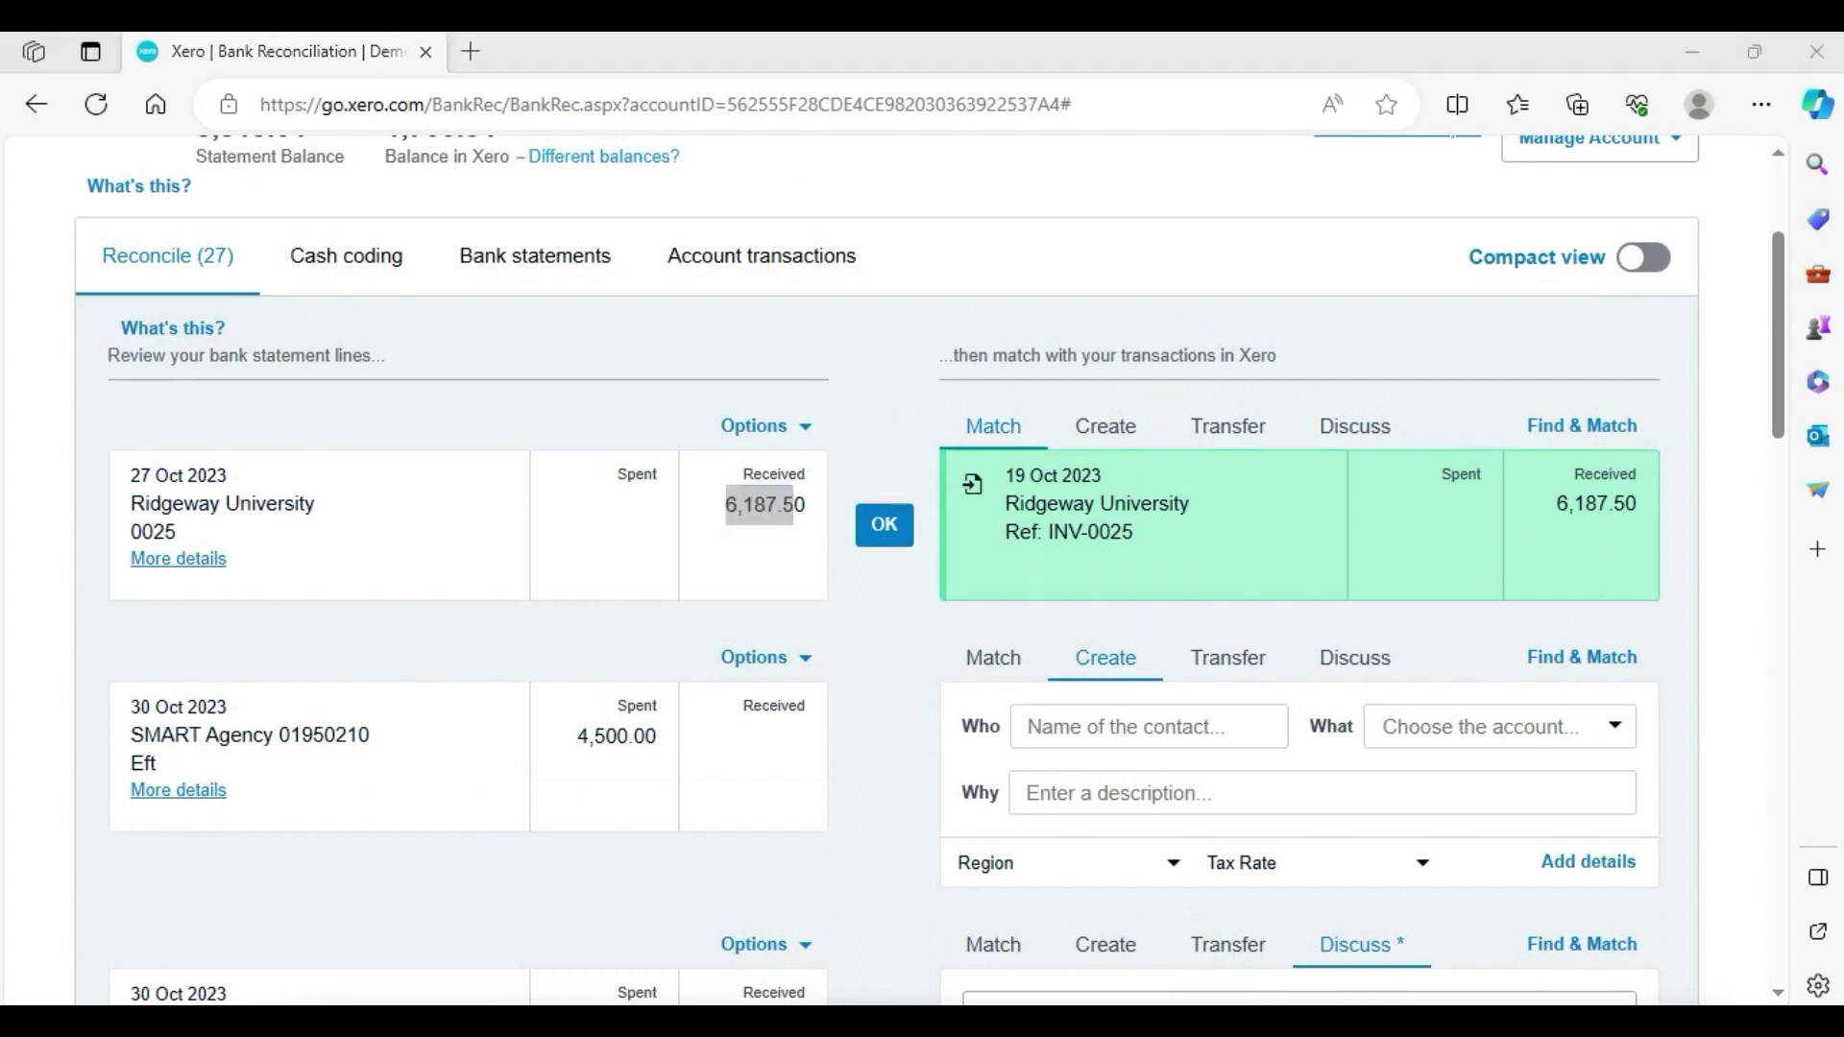
left_click(843, 655)
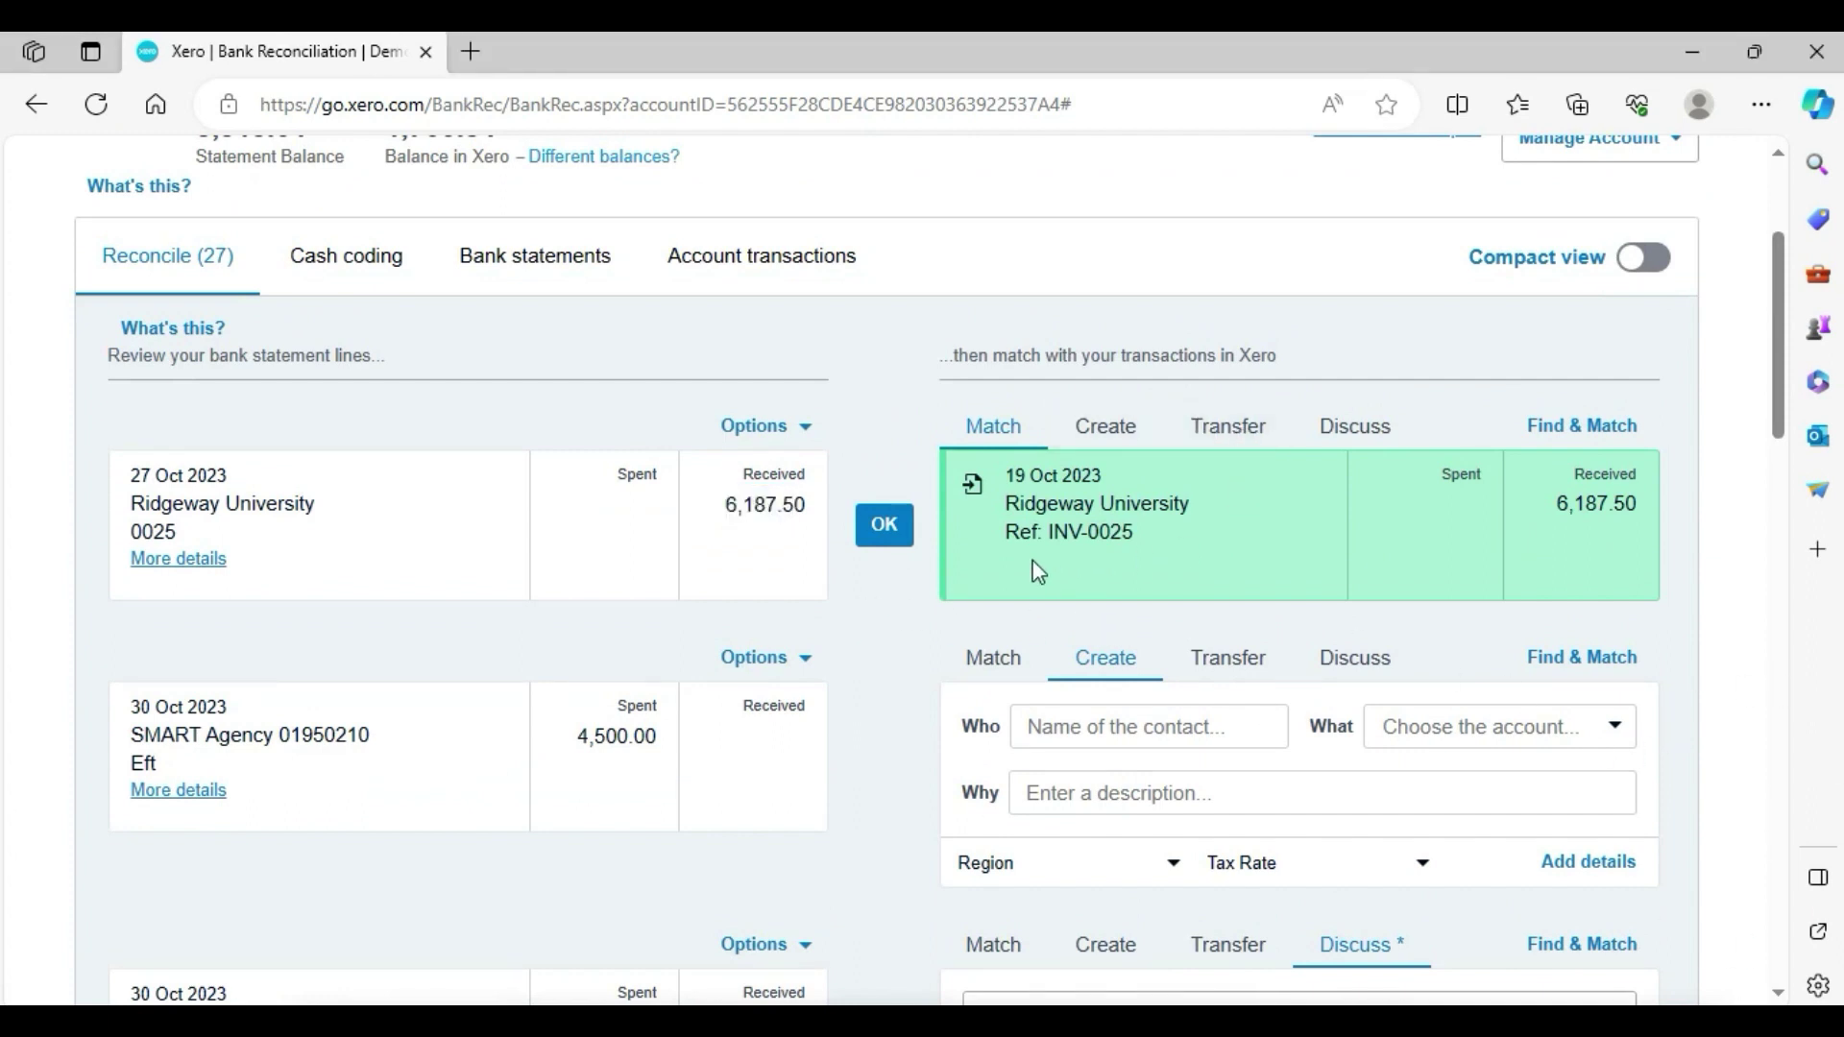
left_click_drag(1777, 371, 1774, 337)
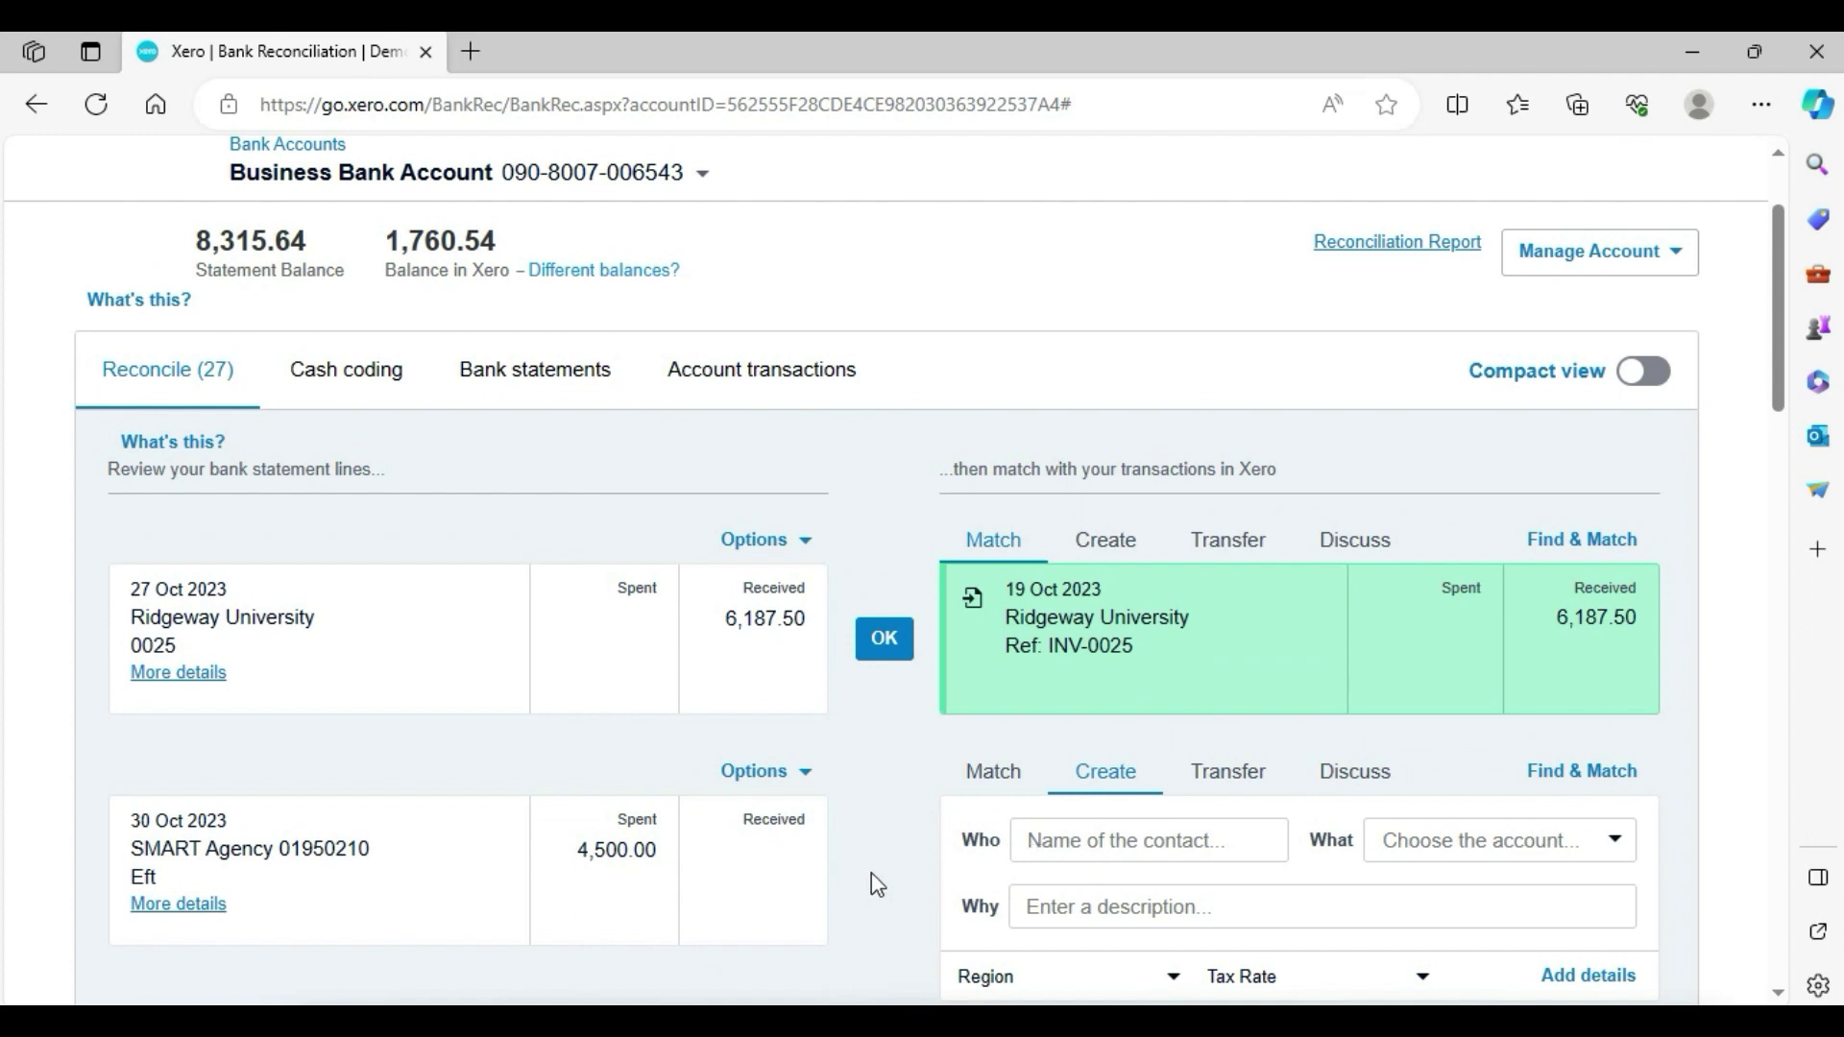
scroll(1771, 278, "up", 2)
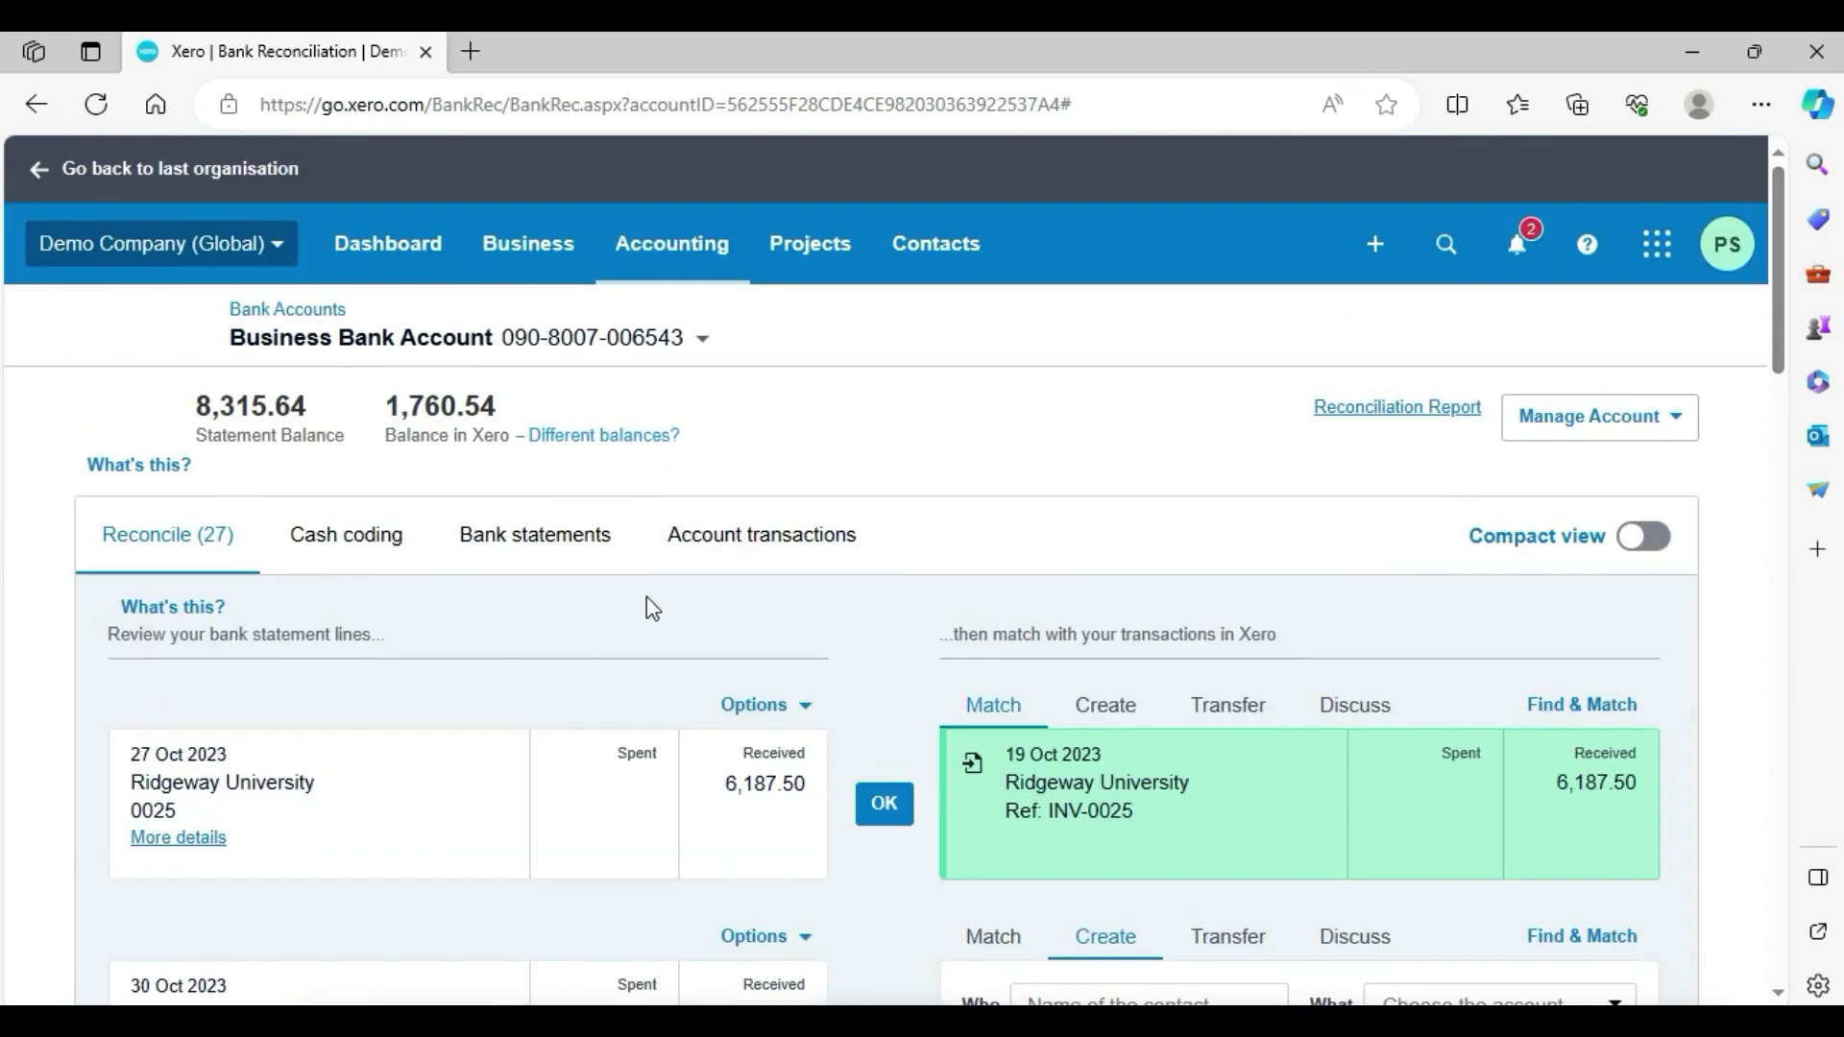
Return to the Demo Company (Global) dashboard and examine the monthly and year-to-date amounts in the Account watchlist
left_click(38, 169)
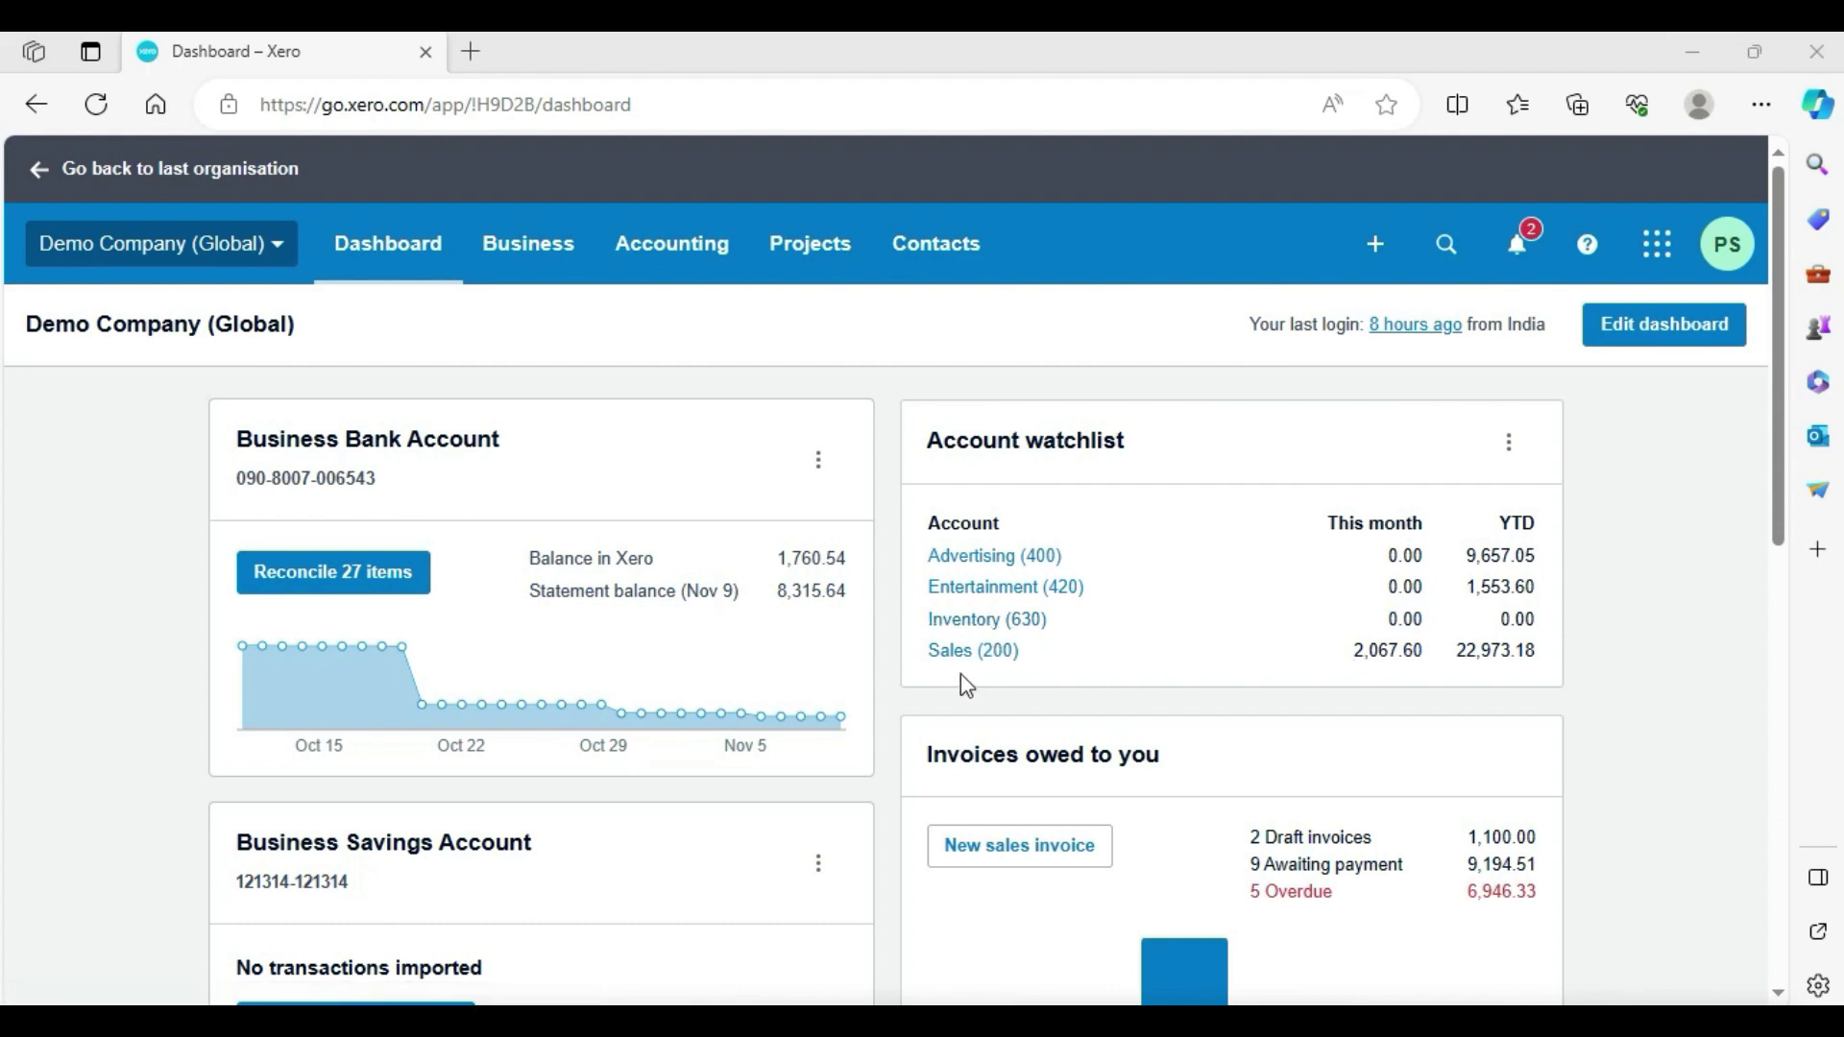
left_click_drag(1347, 652, 1546, 663)
left_click(1593, 519)
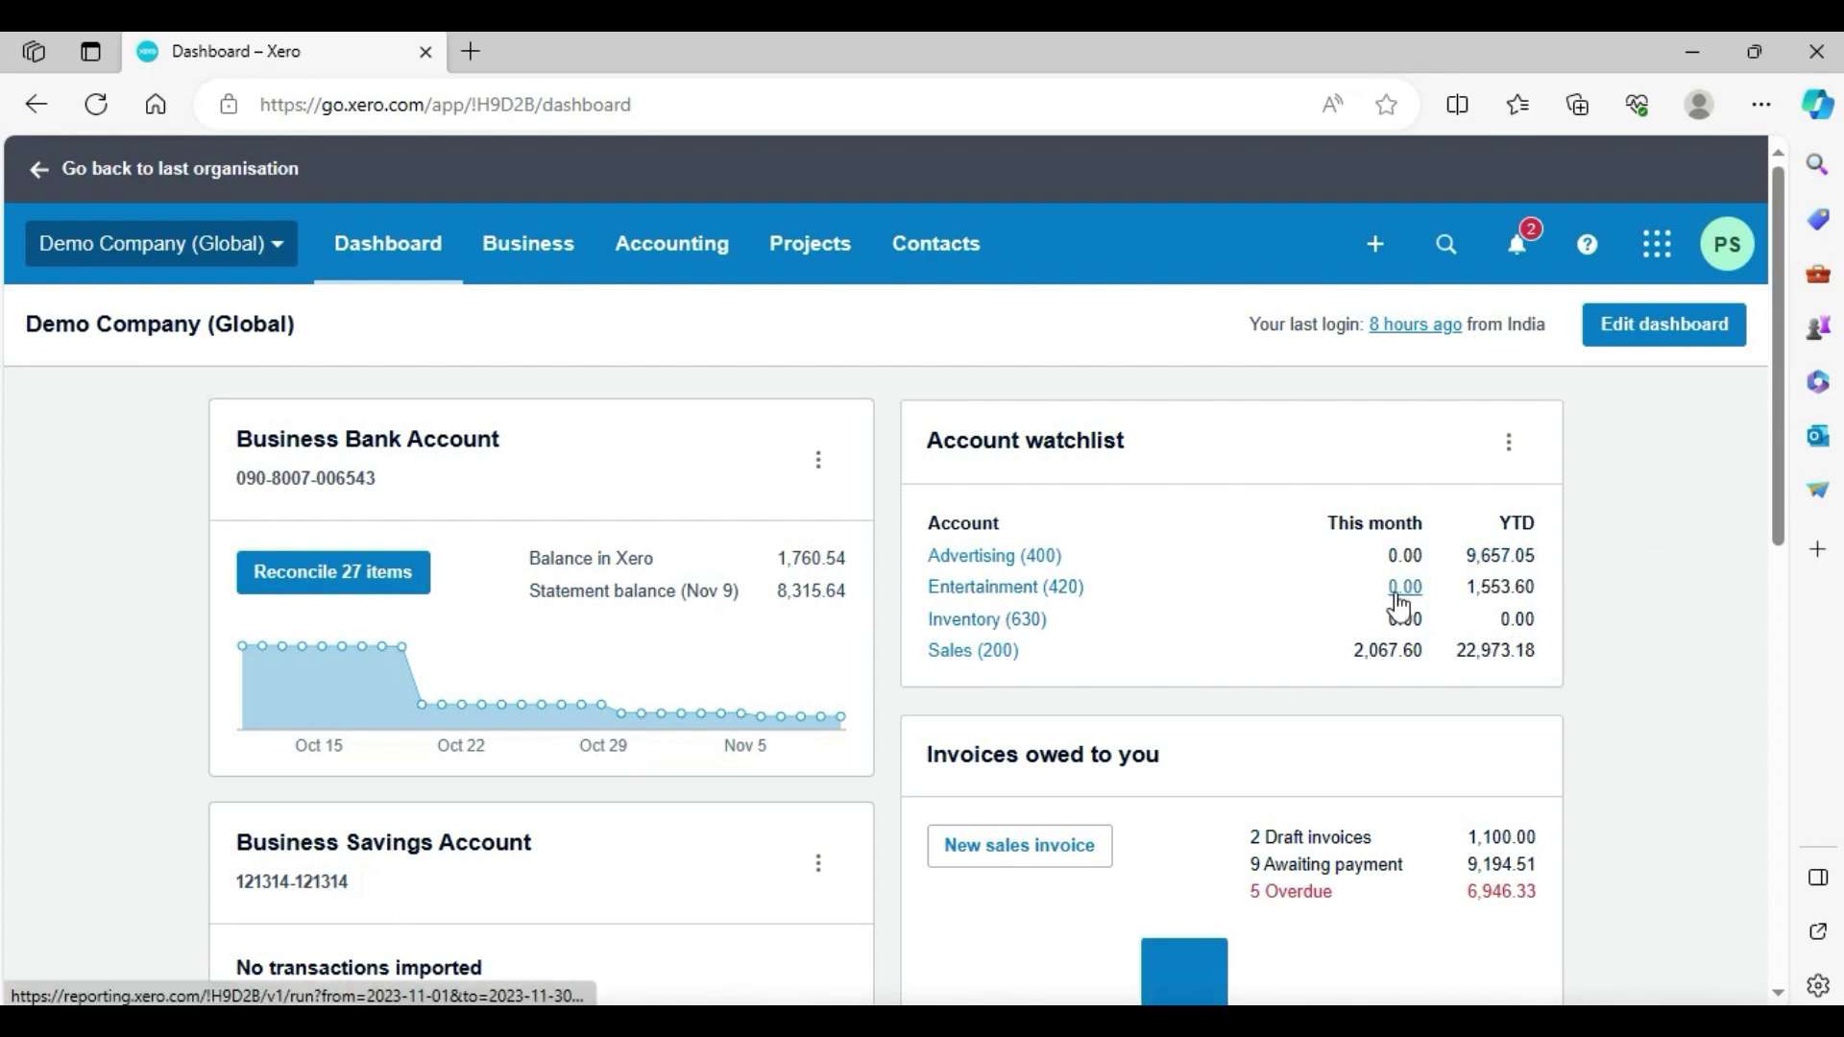
left_click_drag(1552, 559, 1466, 559)
left_click(1589, 573)
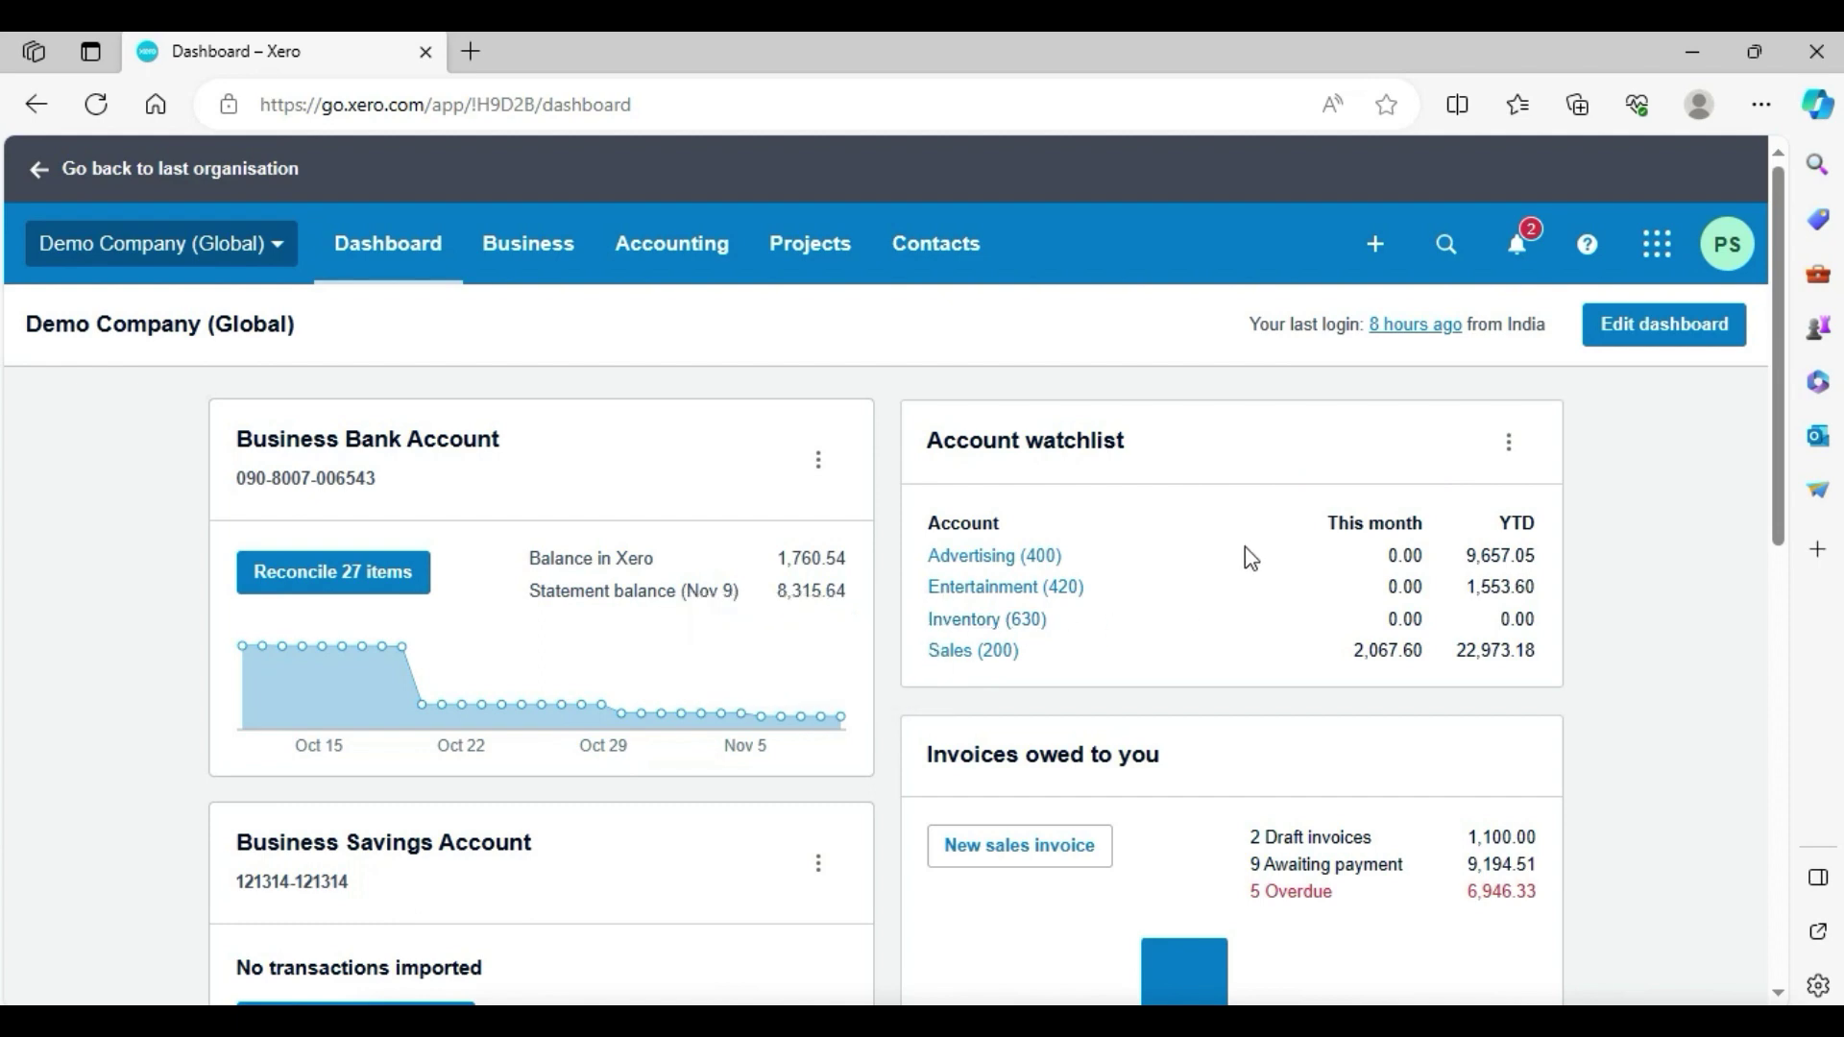
Add the Purchases account to the Account watchlist by enabling Show on Dashboard Watchlist in its account details and saving
left_click(1508, 457)
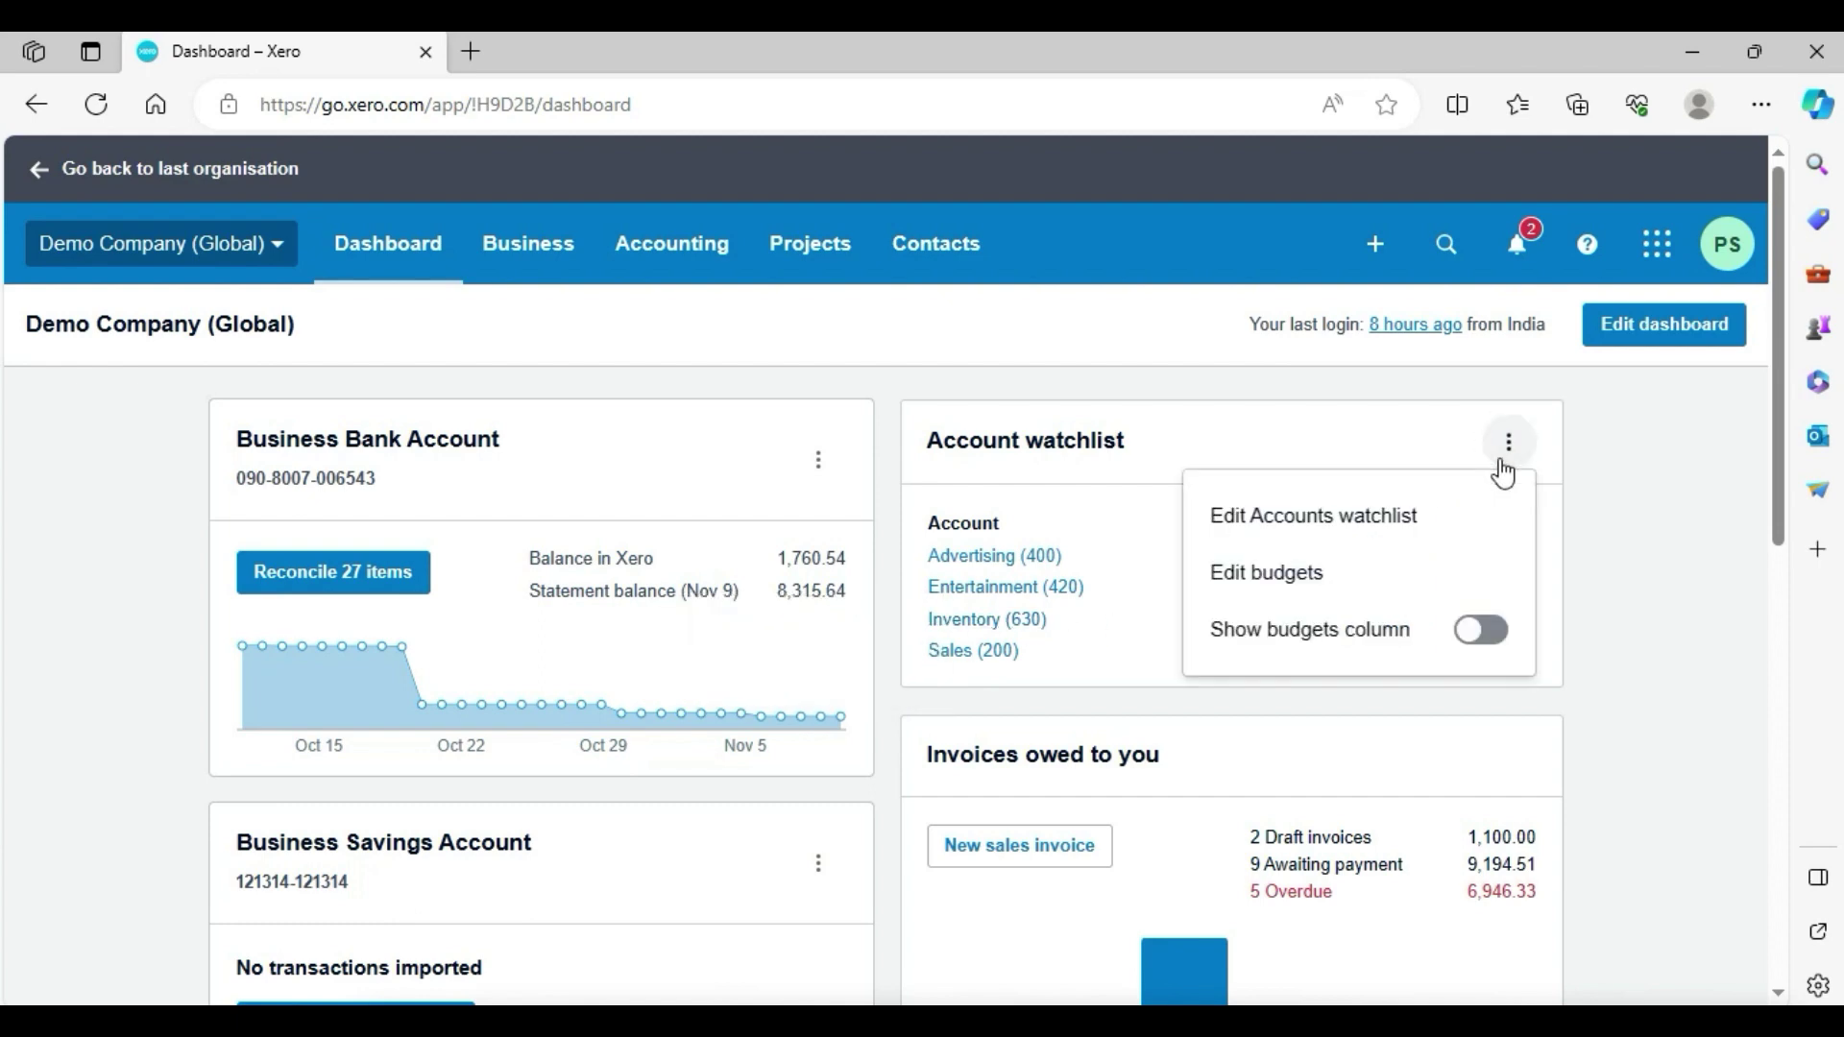
left_click(1337, 534)
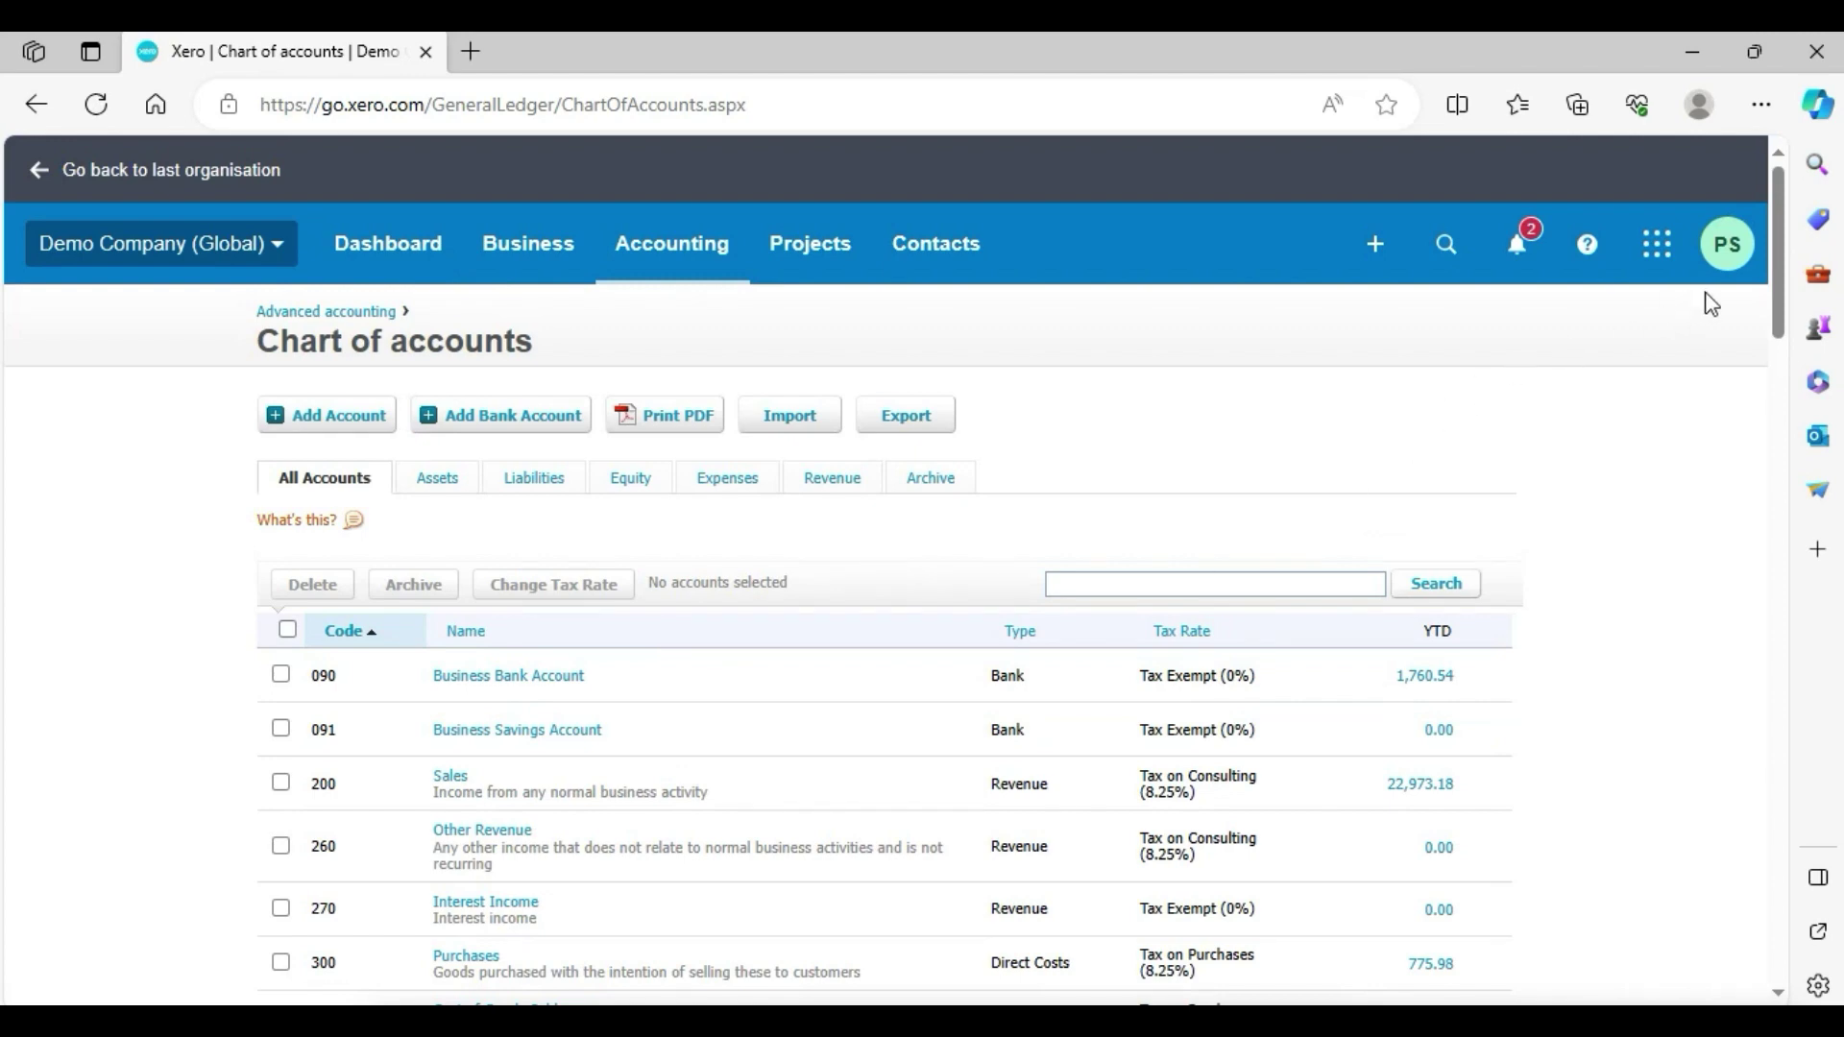
scroll(1781, 280, "down", 2)
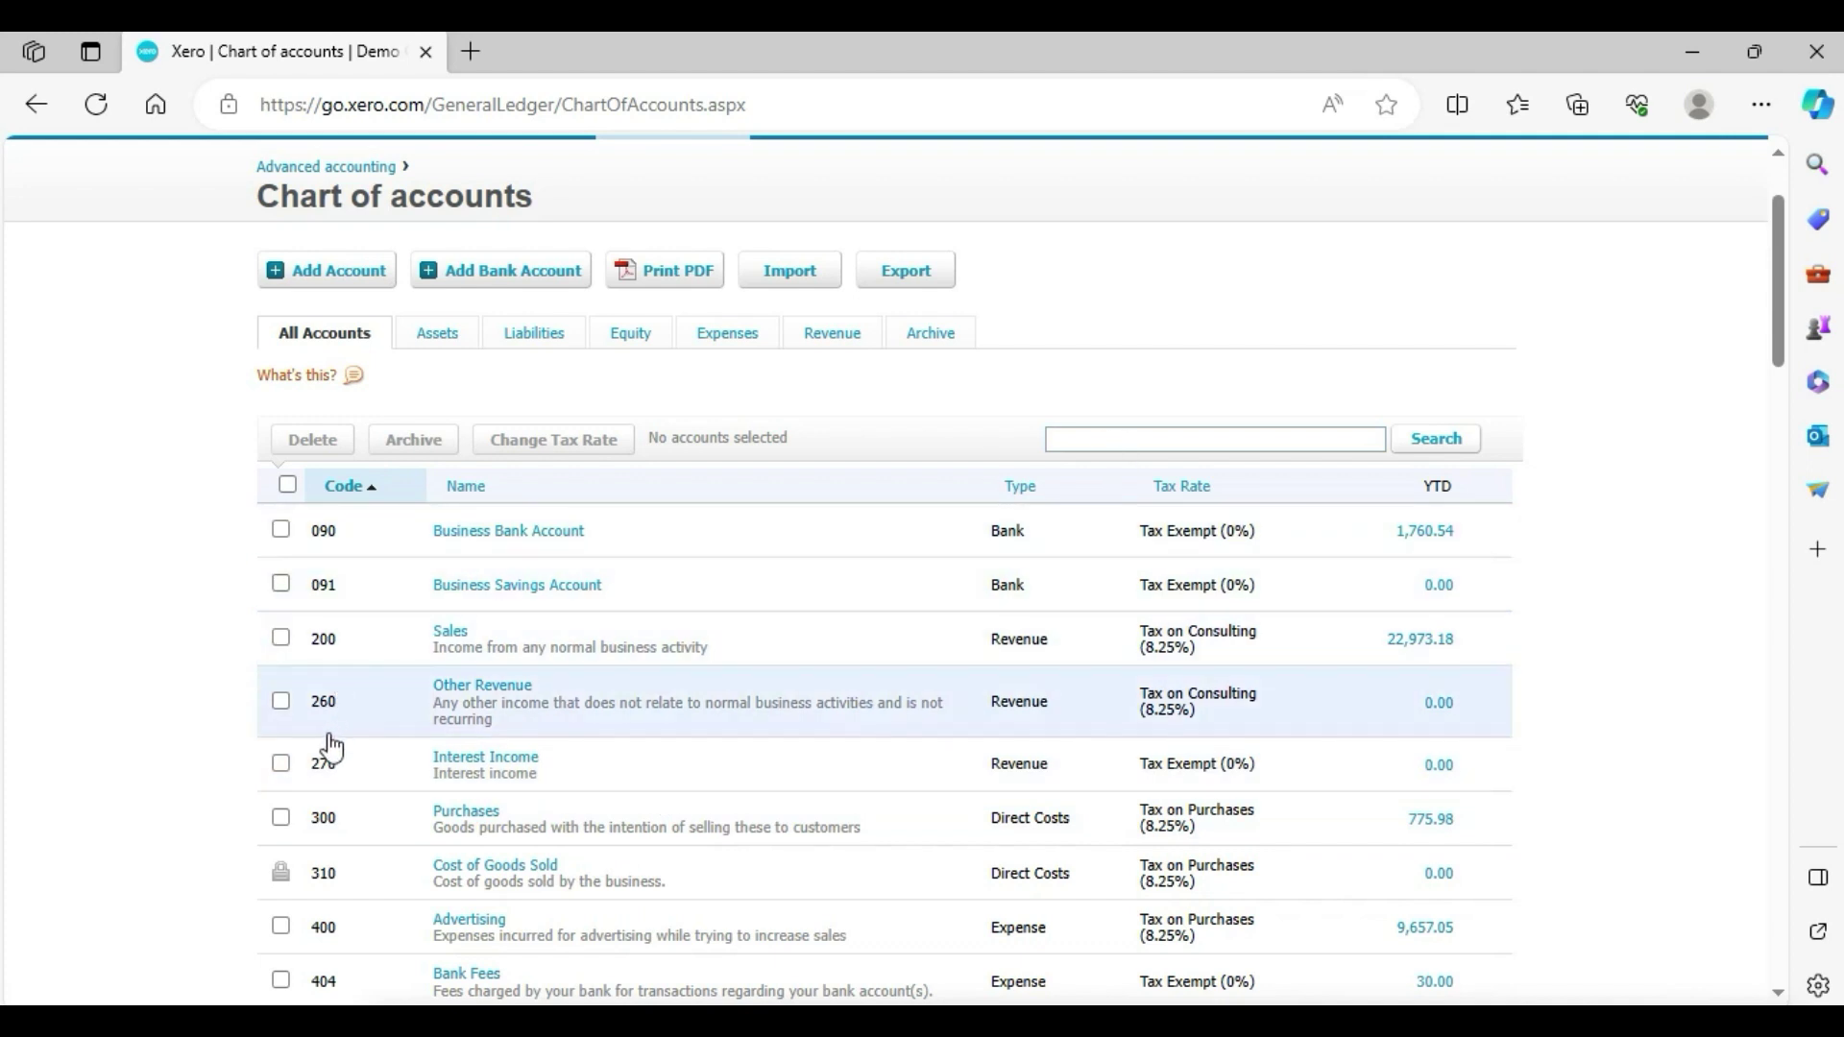
left_click(450, 812)
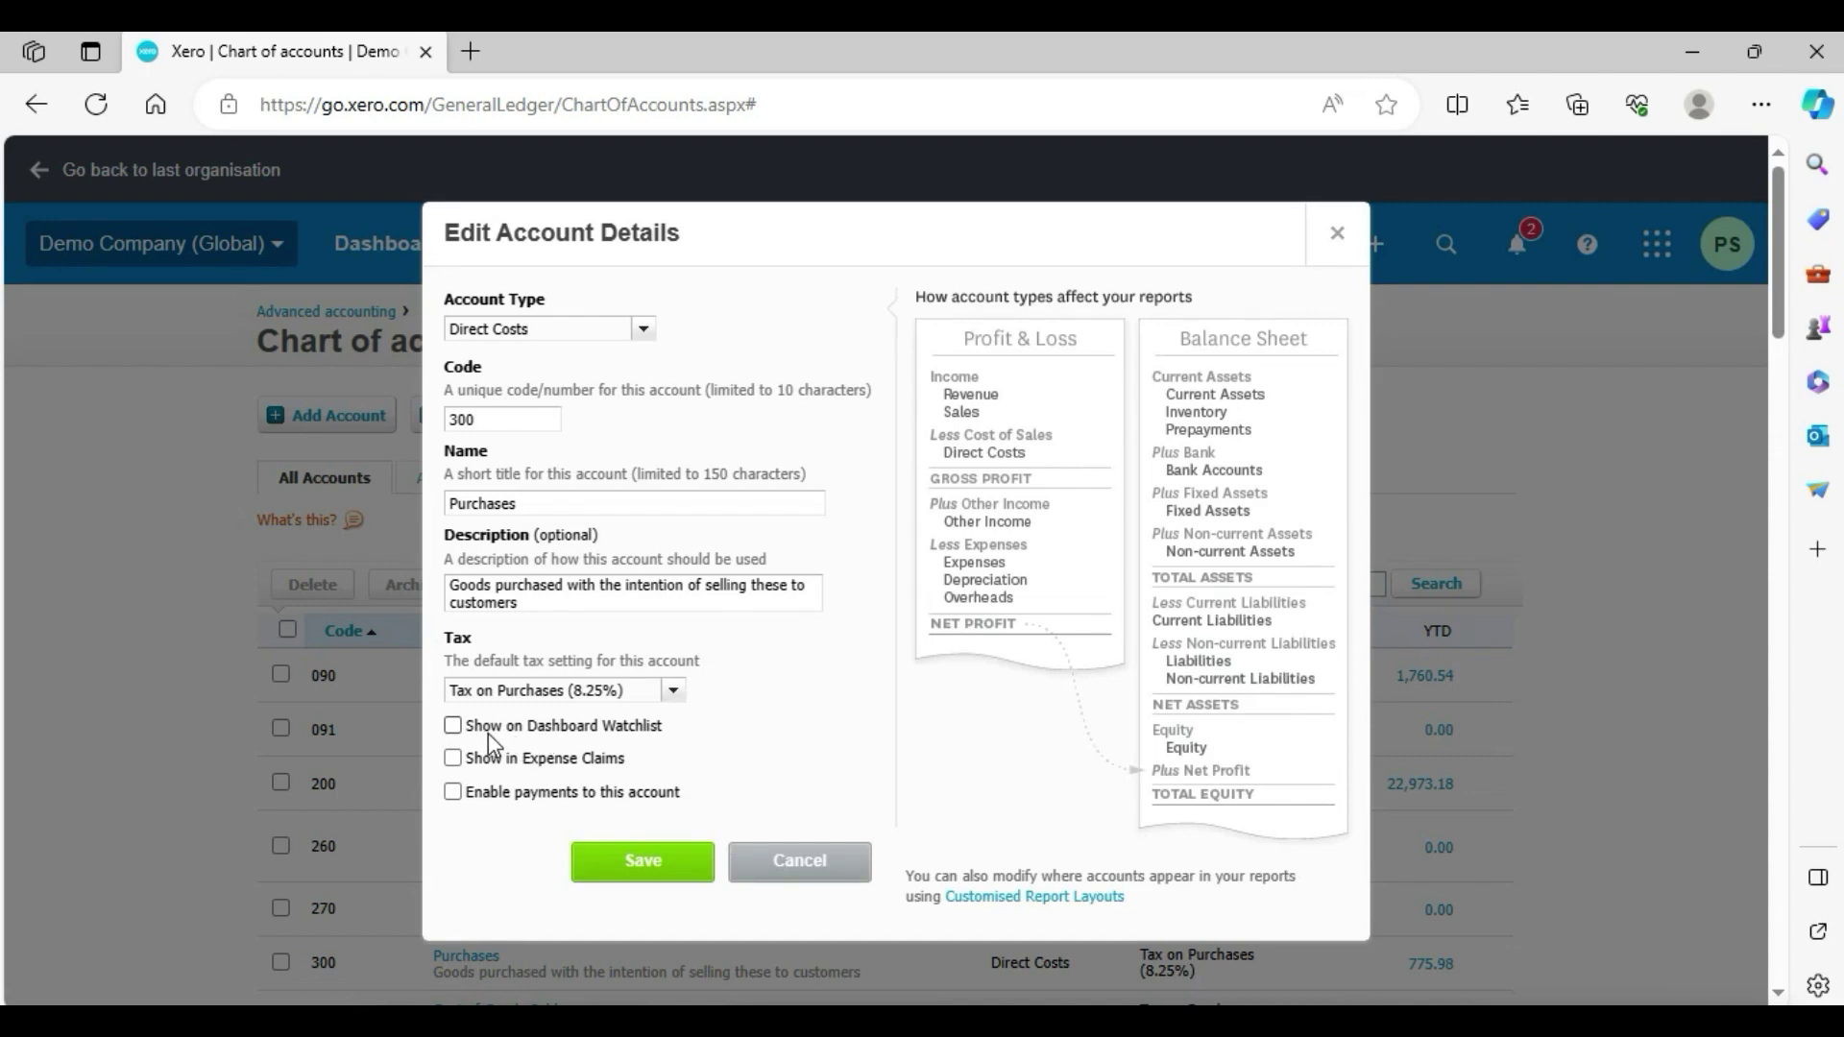
left_click(452, 726)
left_click(617, 858)
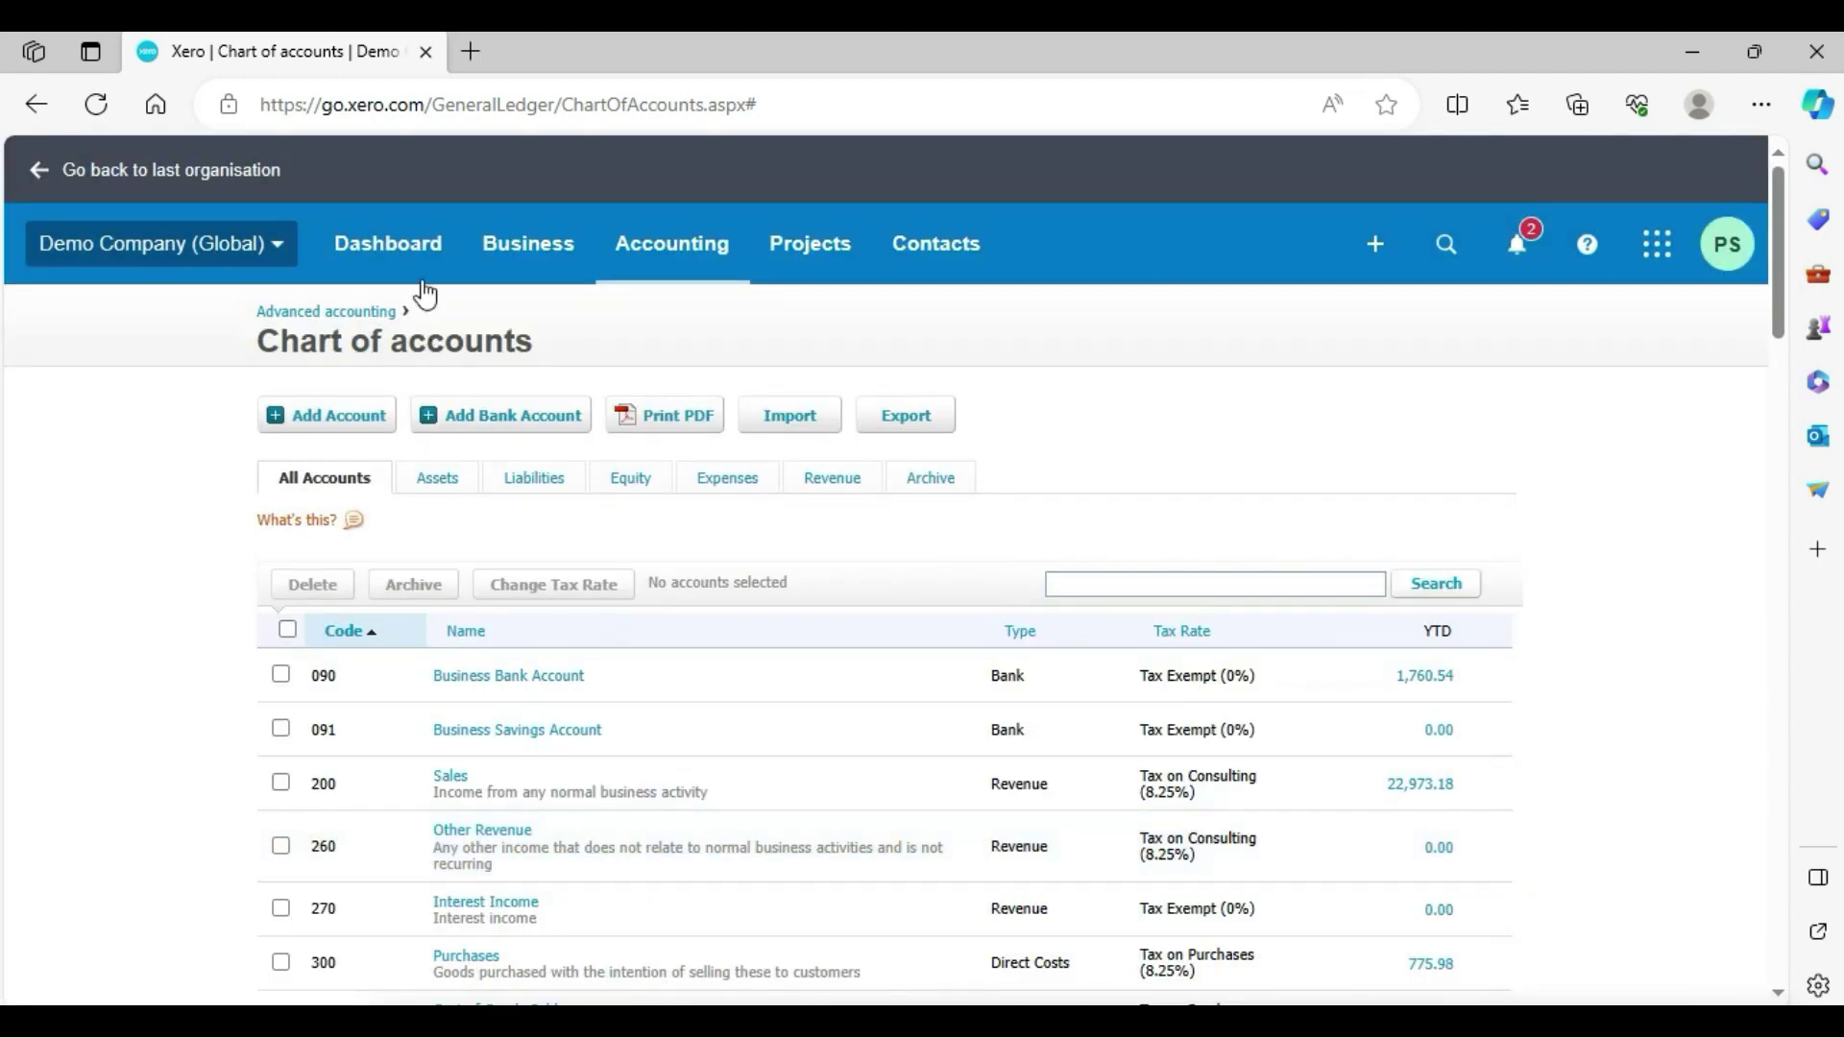
Return to the dashboard and check the monthly and year-to-date amounts of Purchases in the Account watchlist
left_click(401, 247)
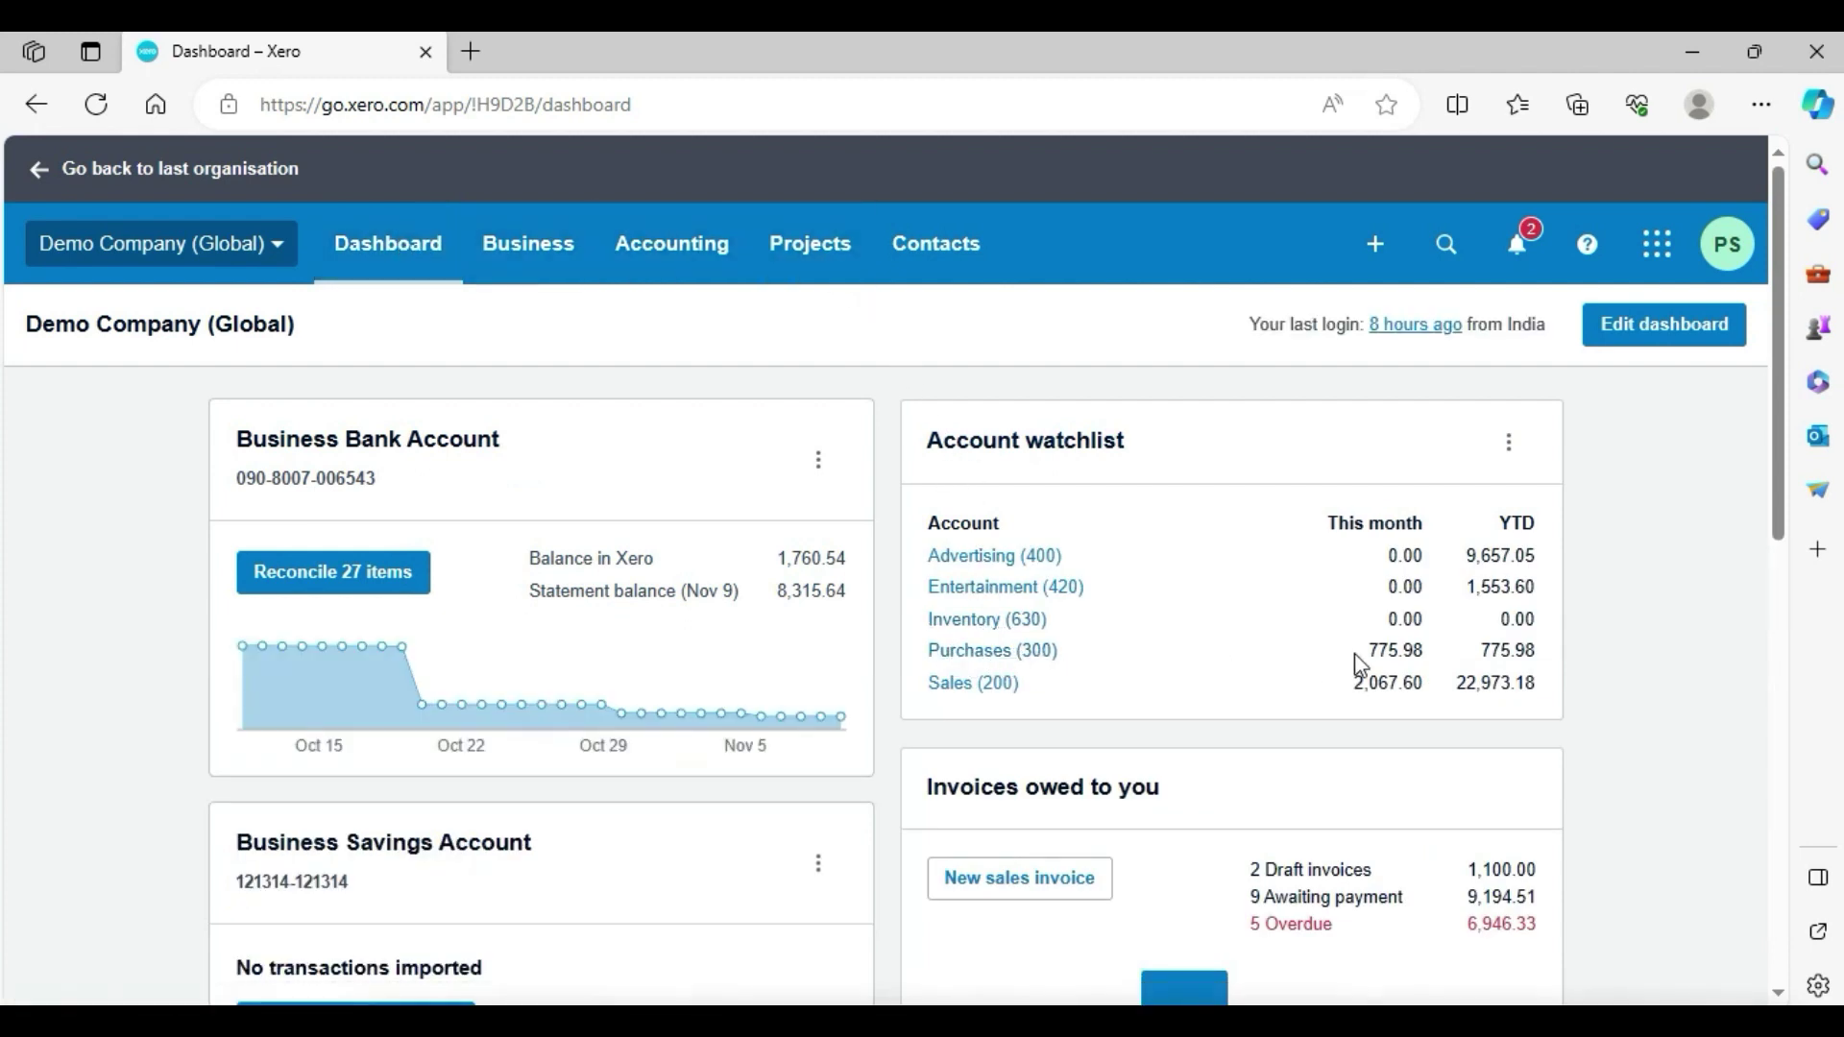
left_click_drag(1366, 650, 1431, 657)
left_click_drag(1559, 662, 1563, 670)
left_click(1606, 687)
Remove the Purchases account from the Account watchlist by disabling Show on Dashboard Watchlist in its account details and saving
left_click(1509, 447)
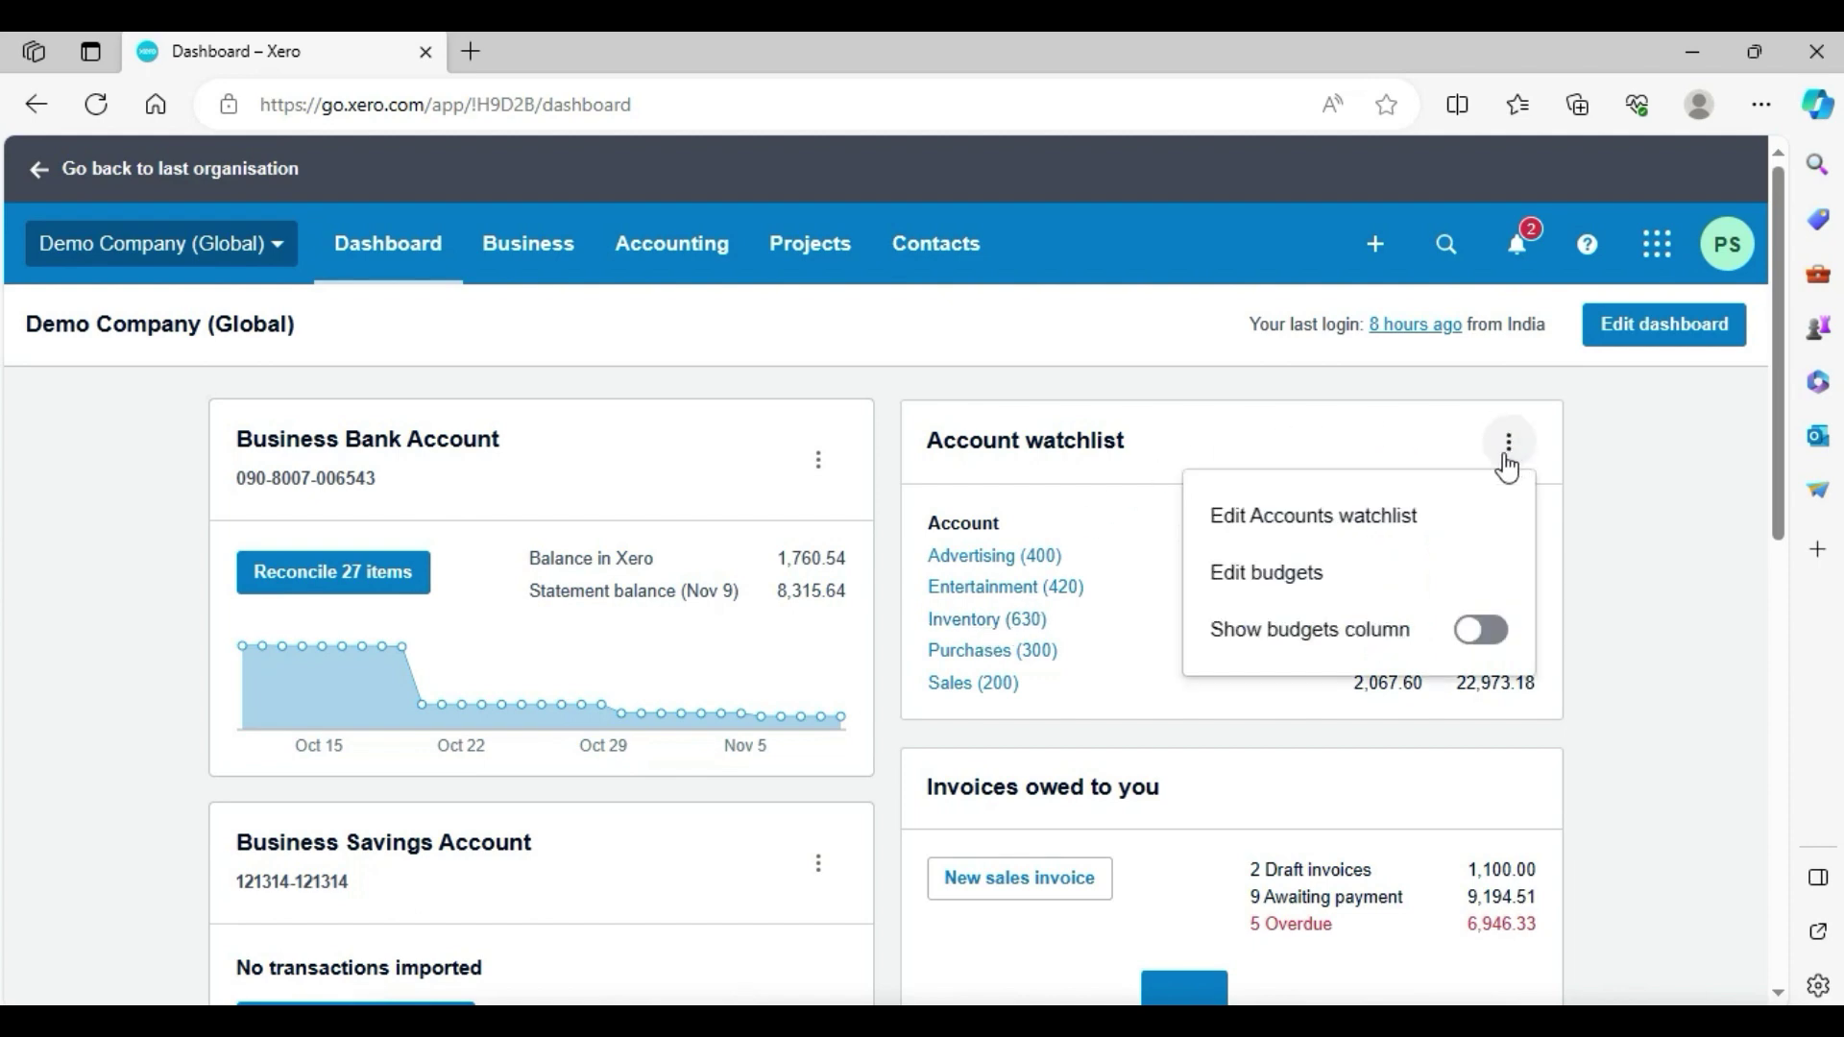
left_click(1400, 527)
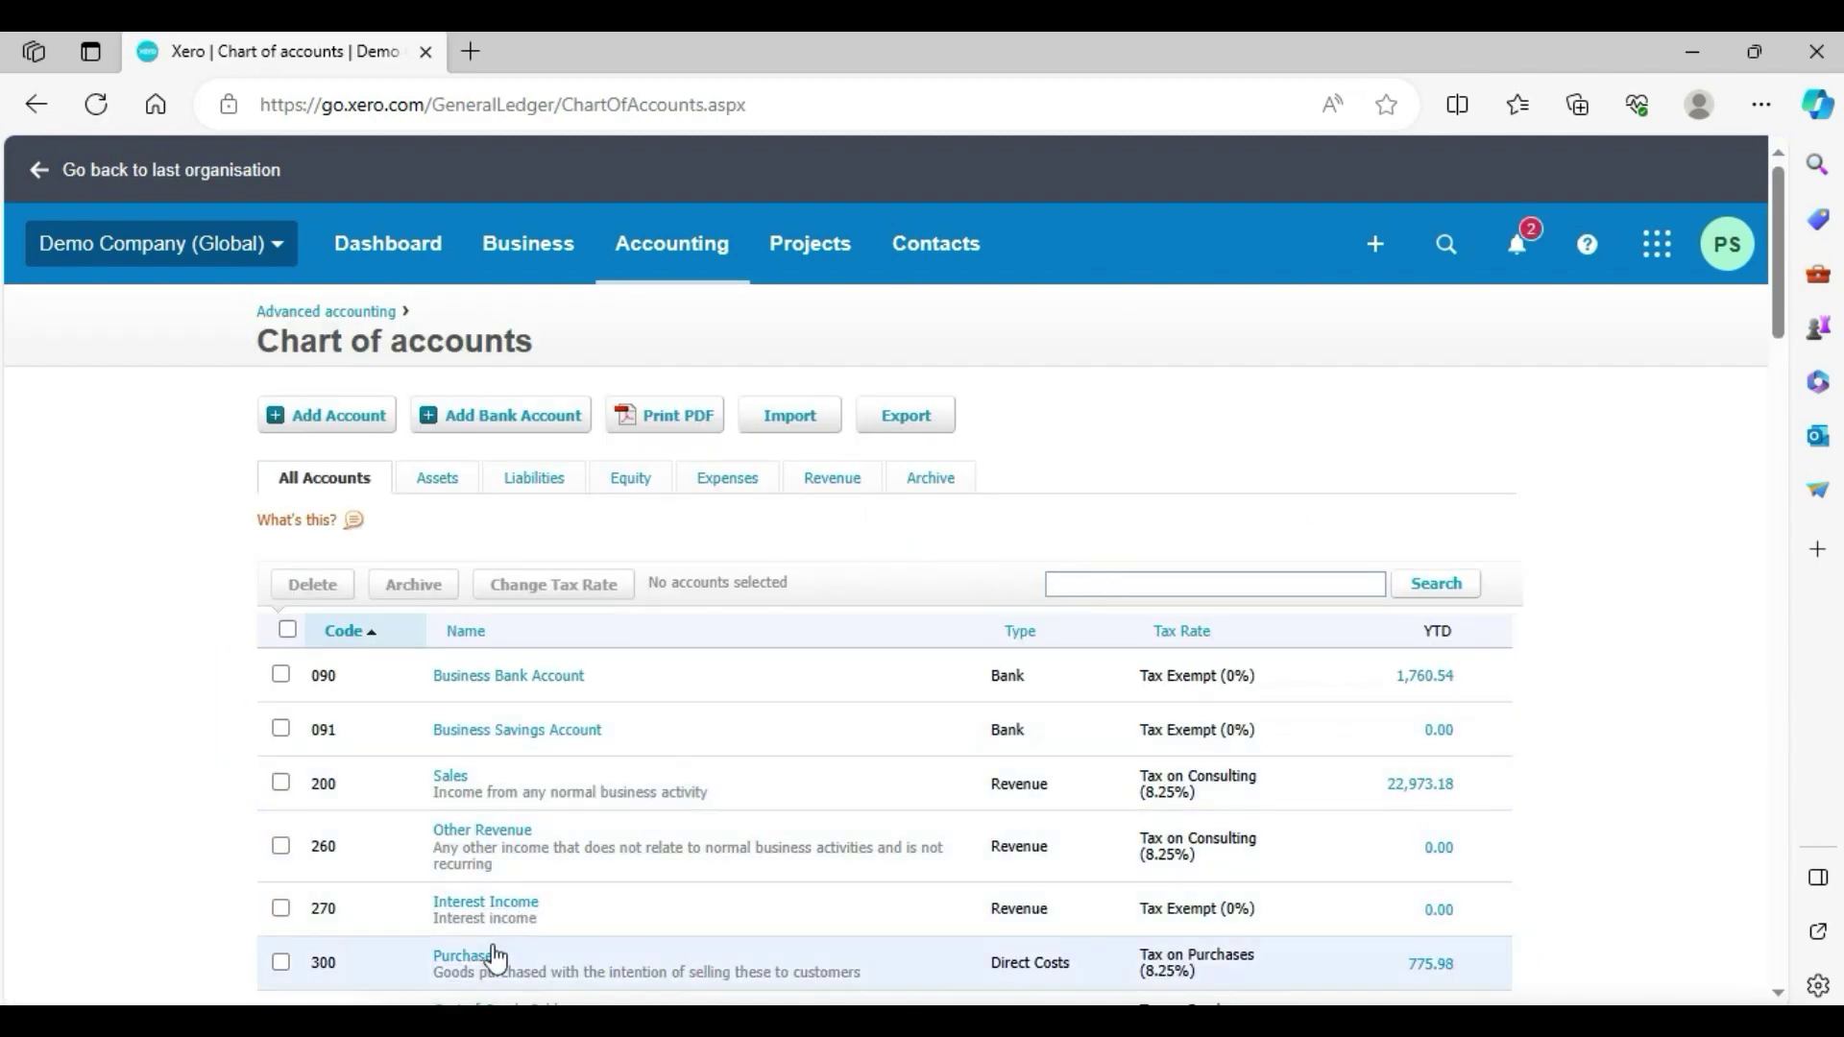
left_click(465, 956)
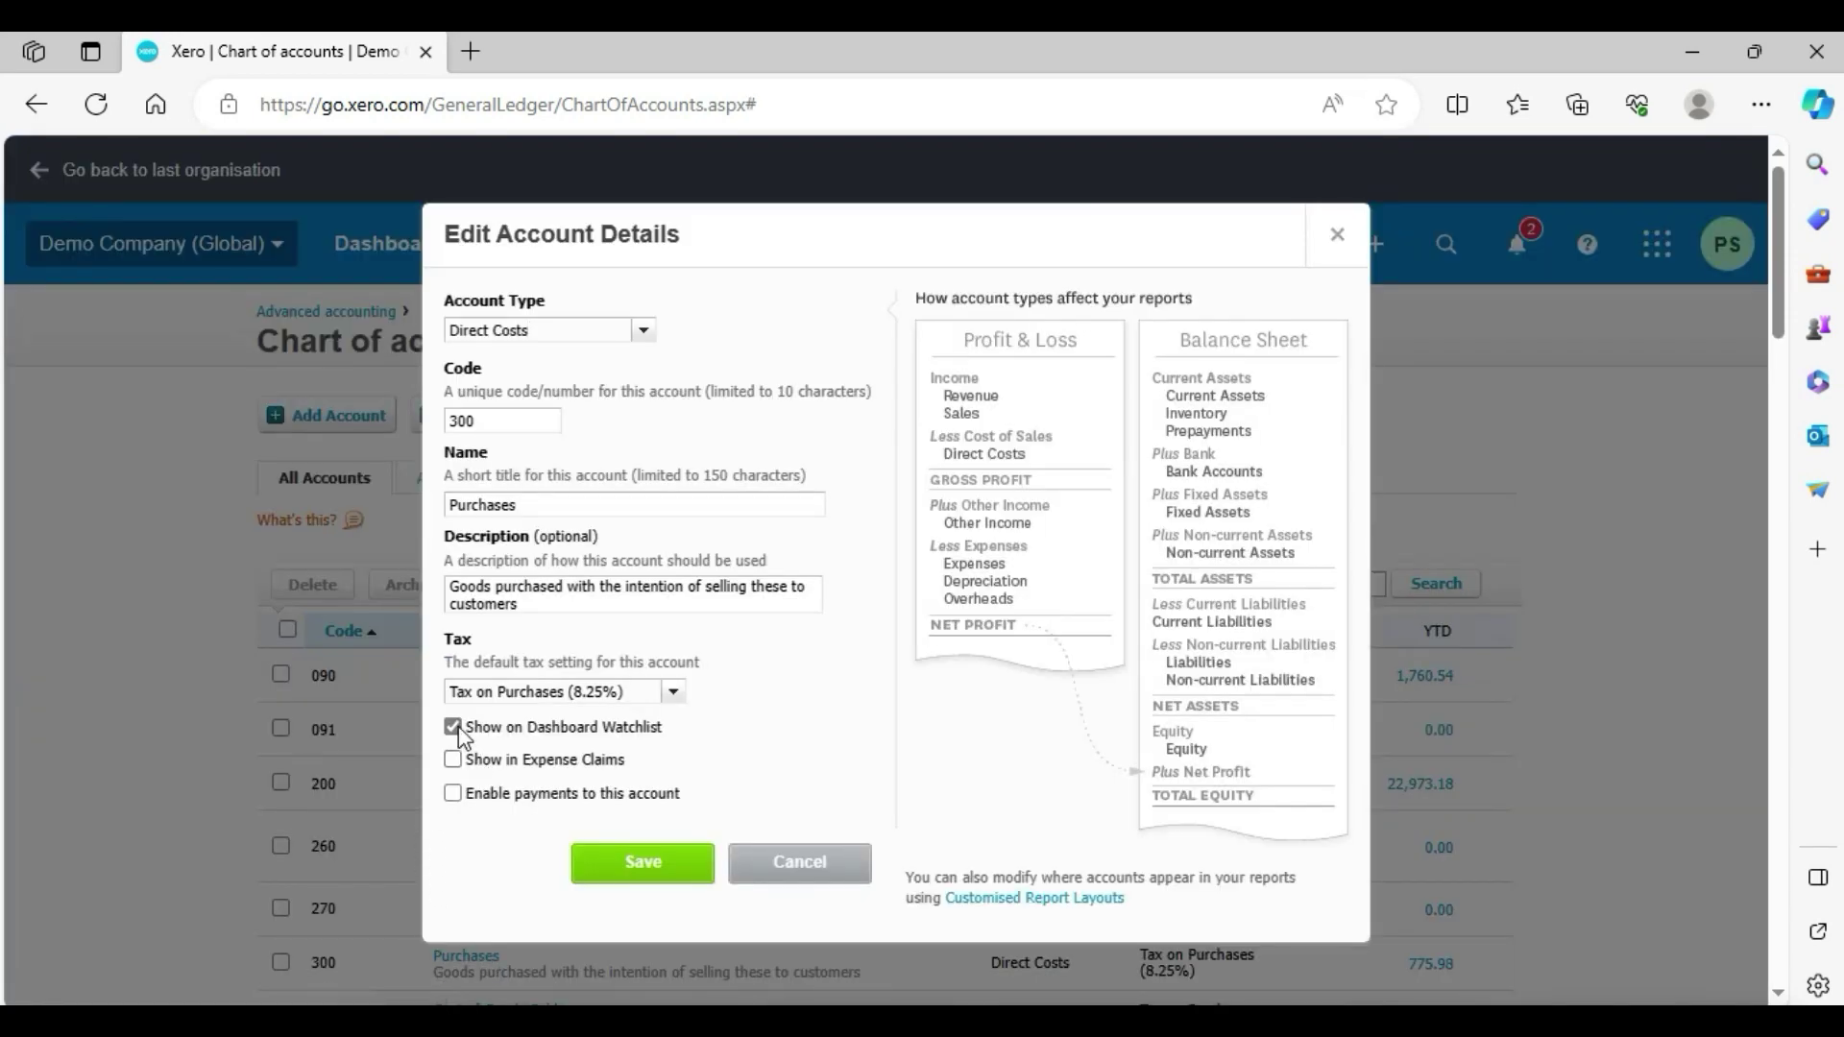
left_click(641, 861)
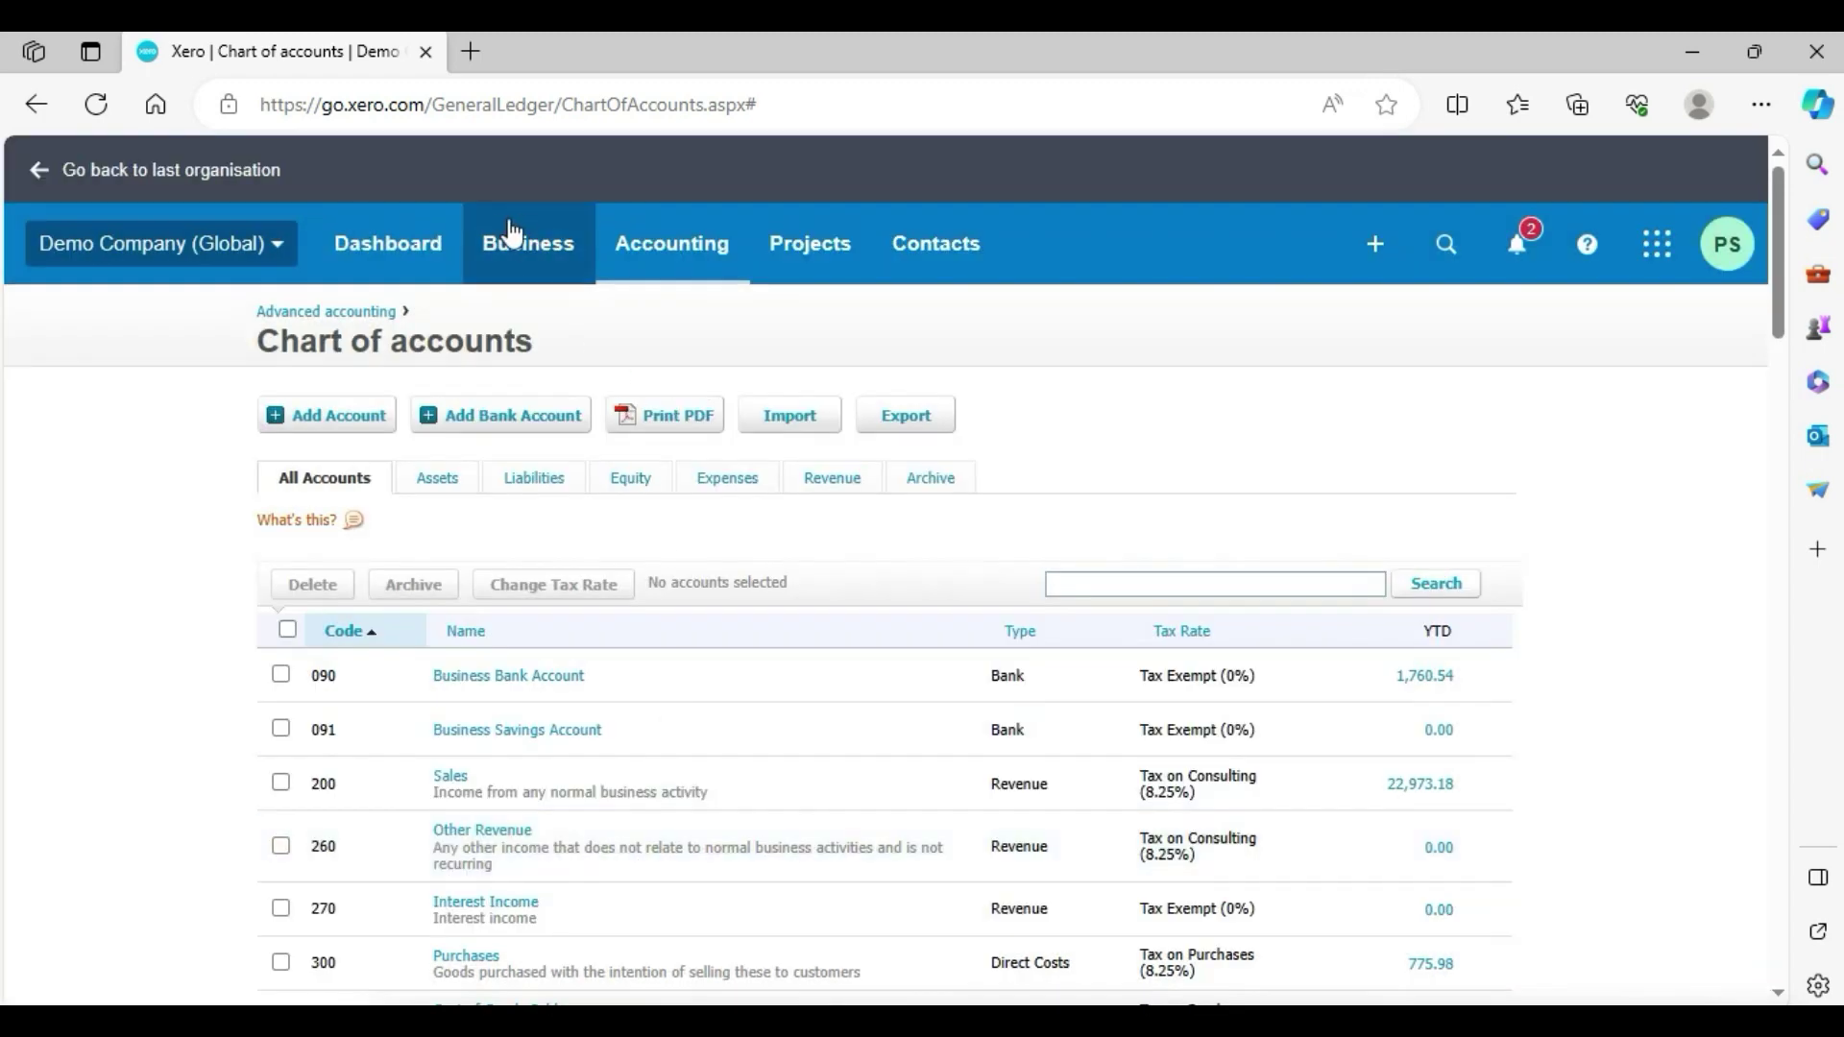
Return to the dashboard and examine the This month and YTD columns of the Account watchlist
left_click(425, 235)
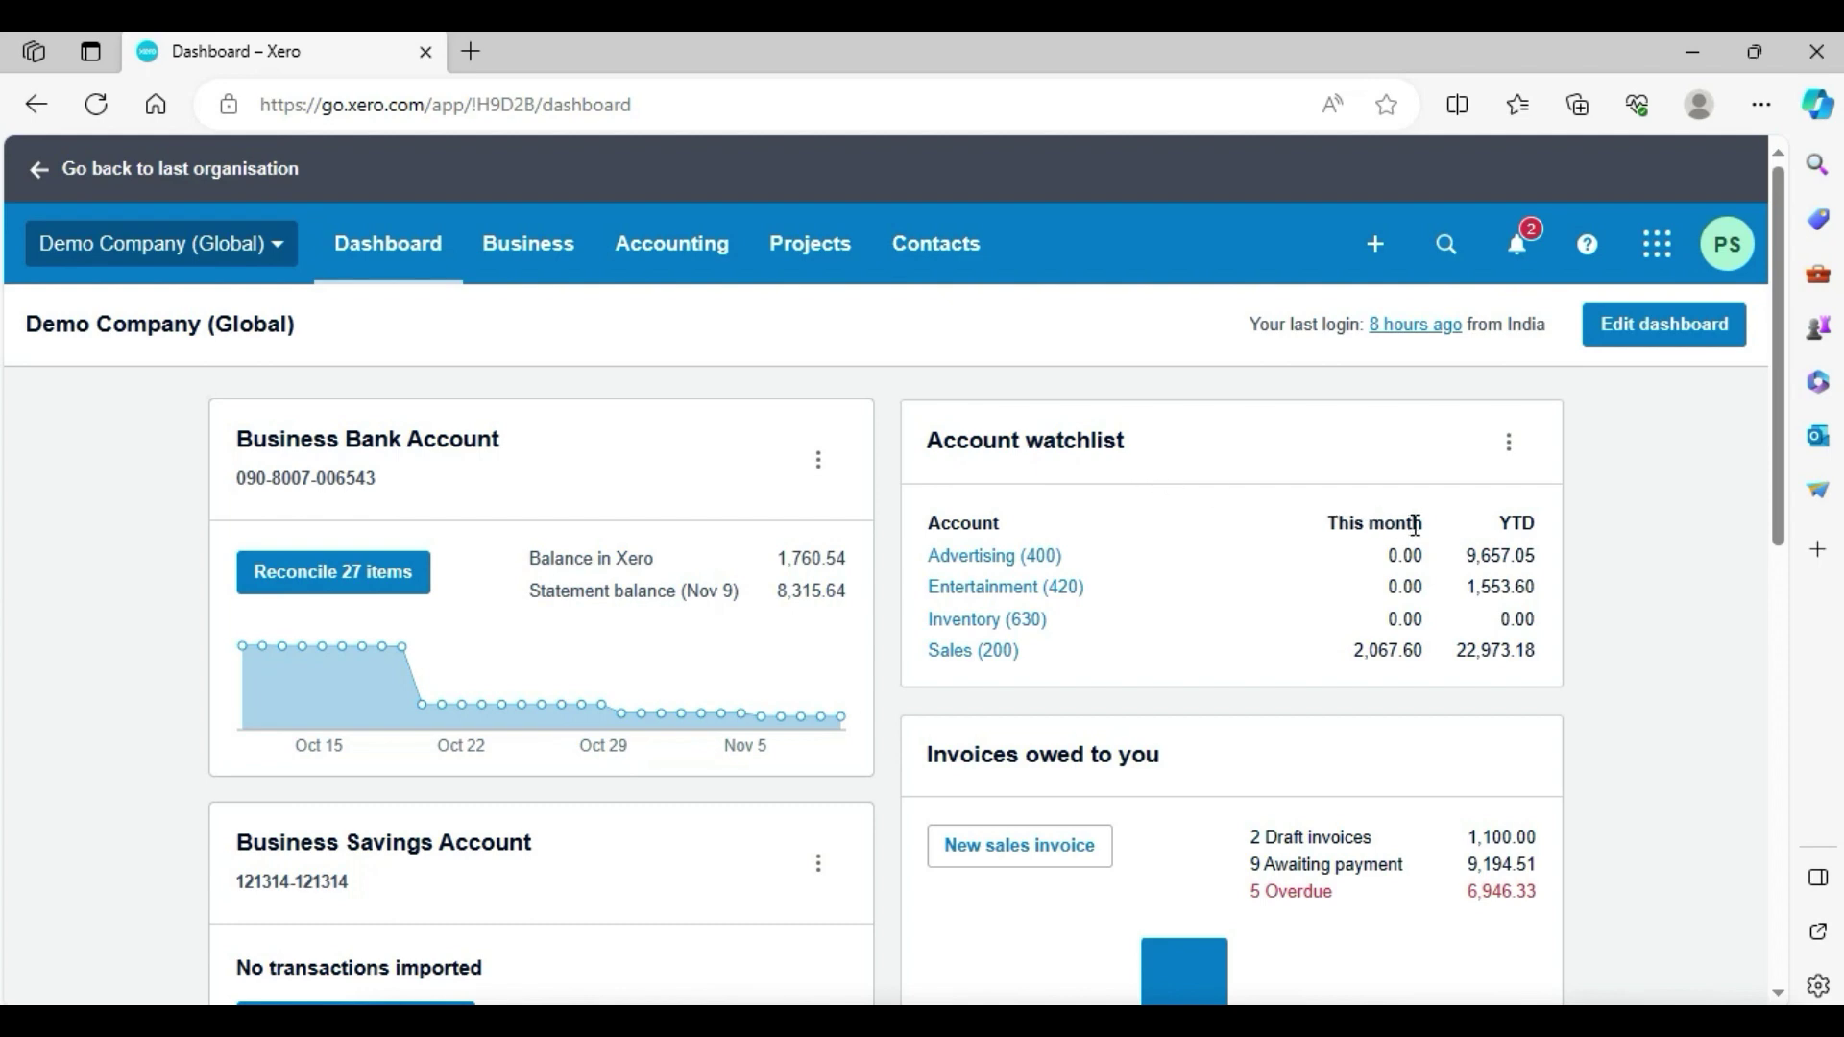
left_click_drag(1411, 520, 1357, 514)
left_click(1325, 495)
left_click_drag(1505, 522, 1539, 542)
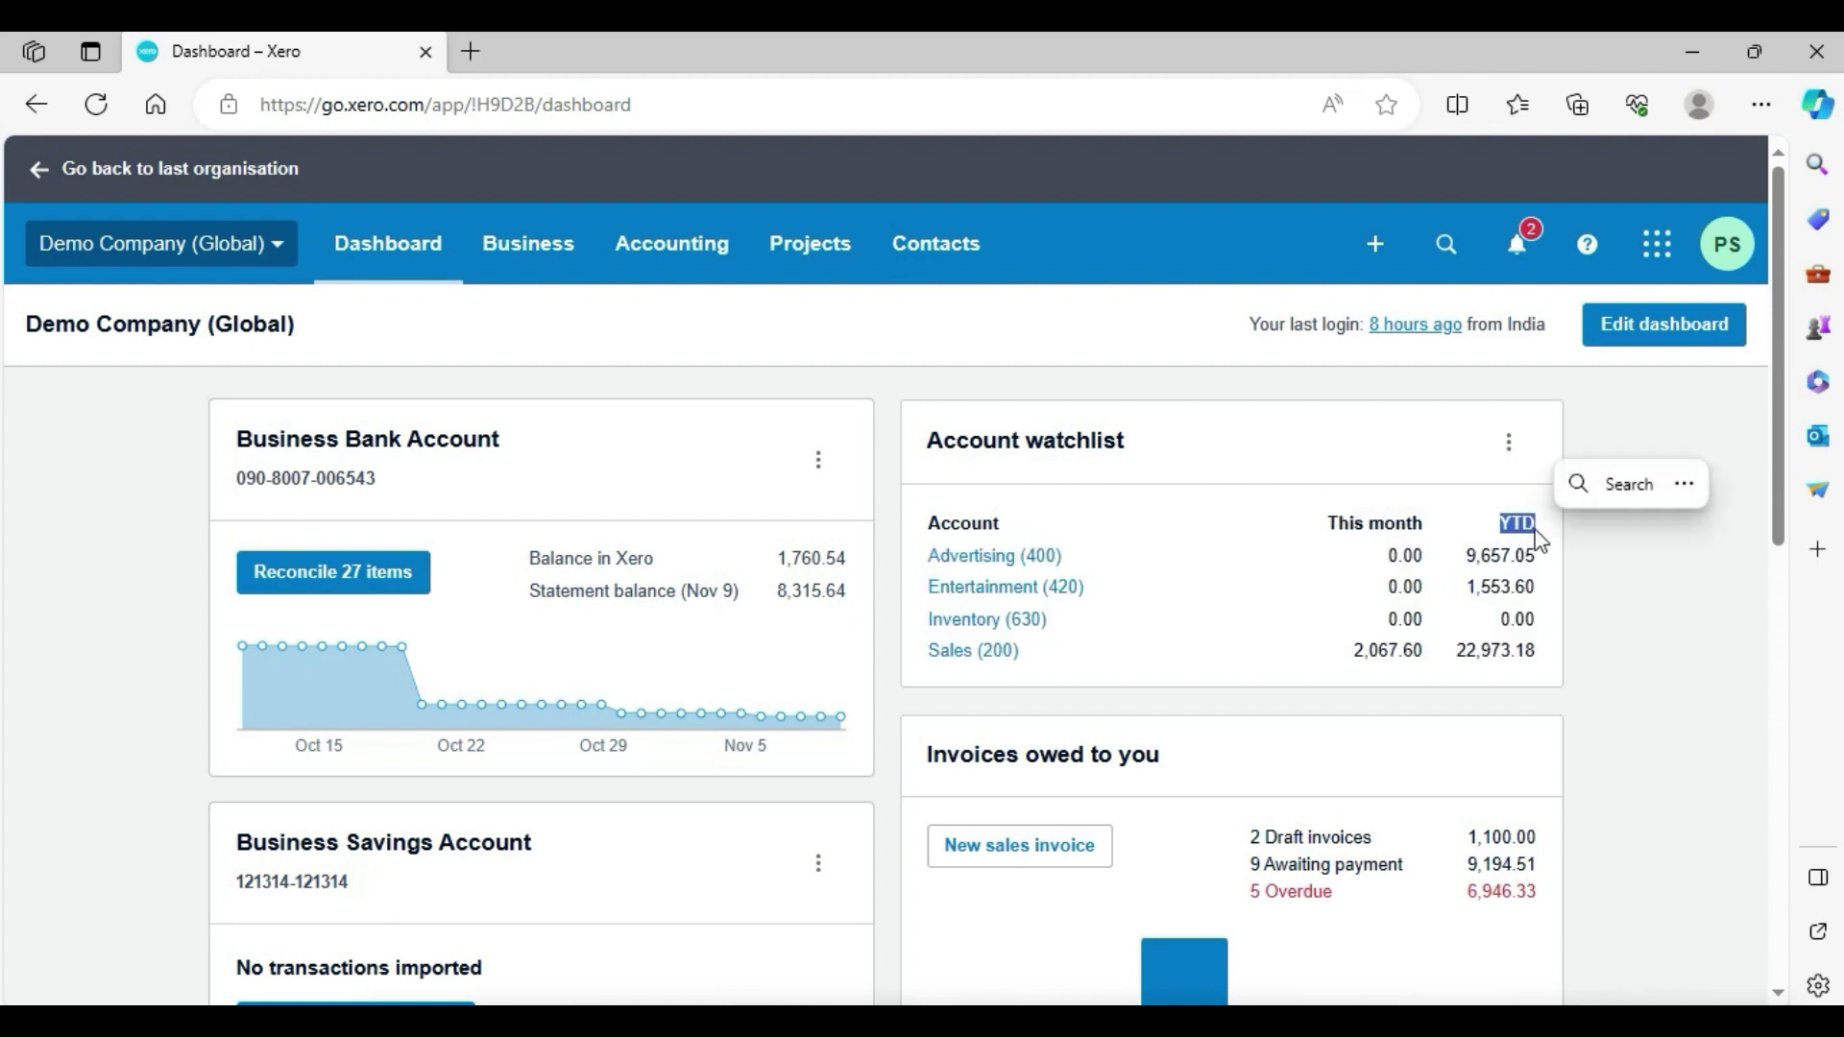
left_click(1599, 597)
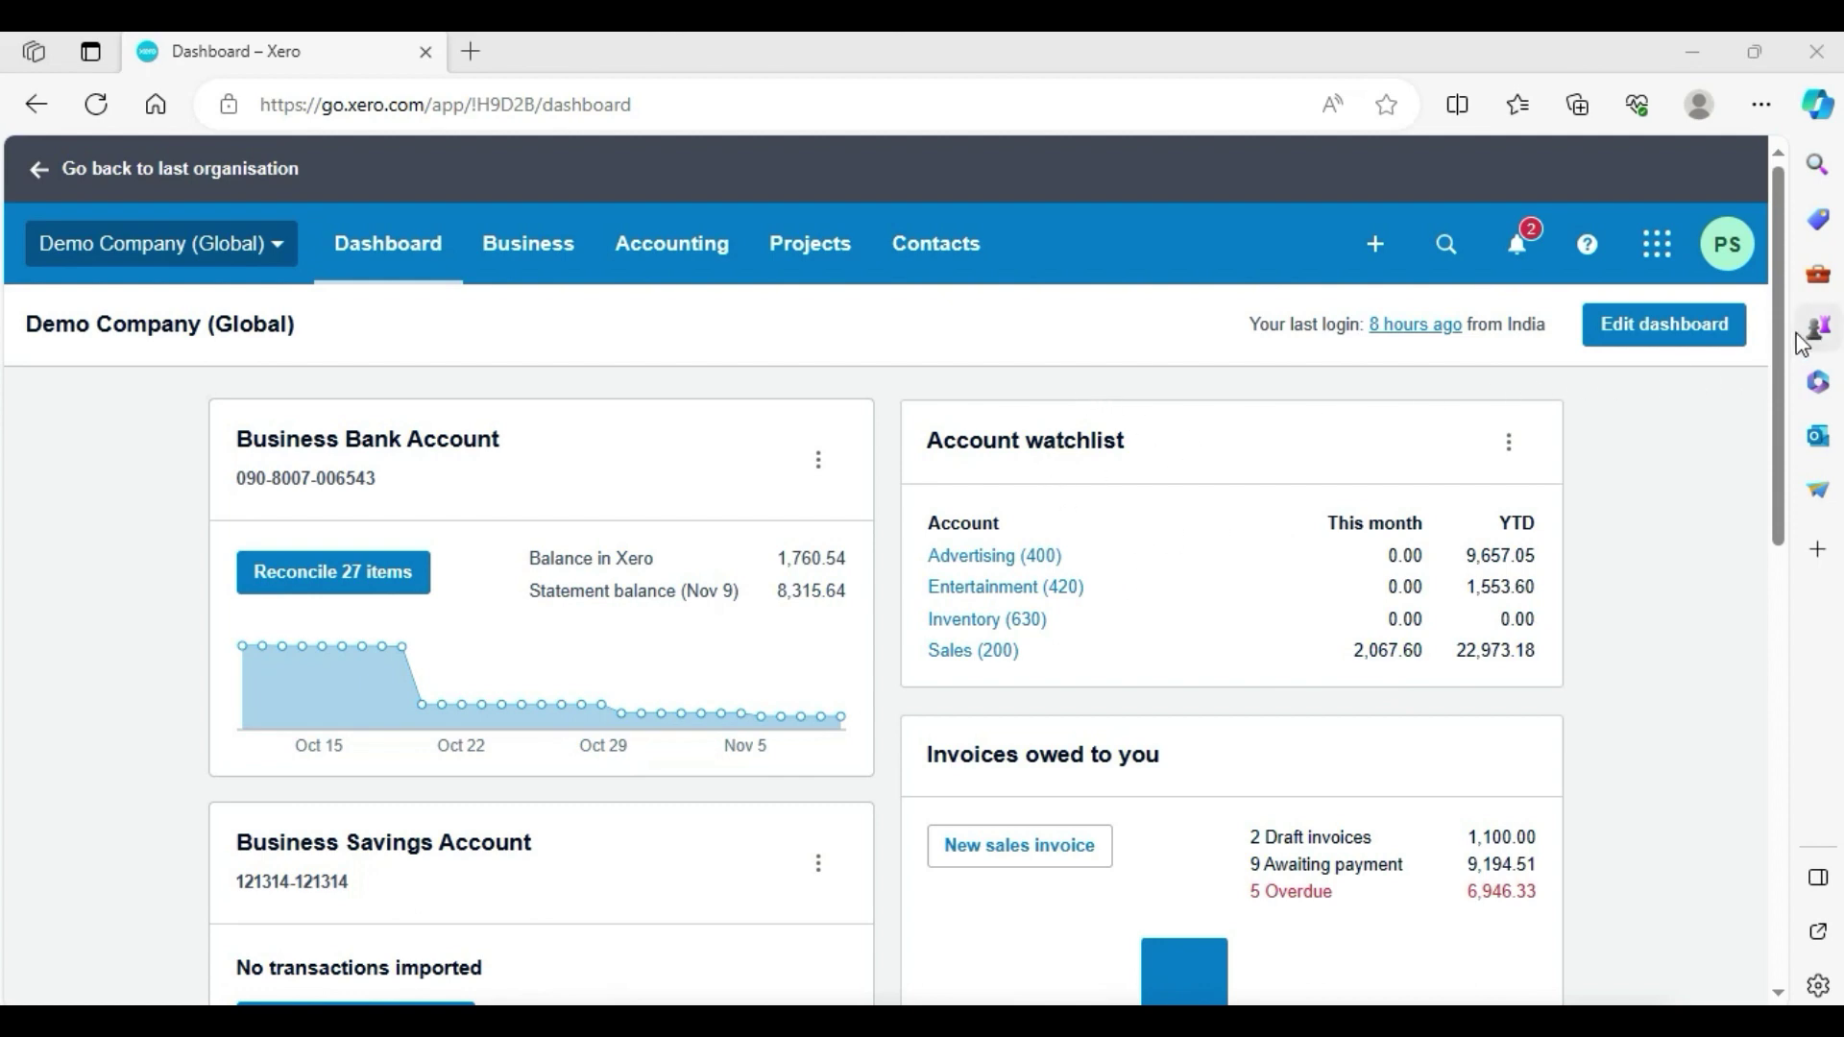
Examine the Invoices owed to you section on the dashboard, starting with its draft invoices entry
left_click_drag(1784, 346, 1772, 514)
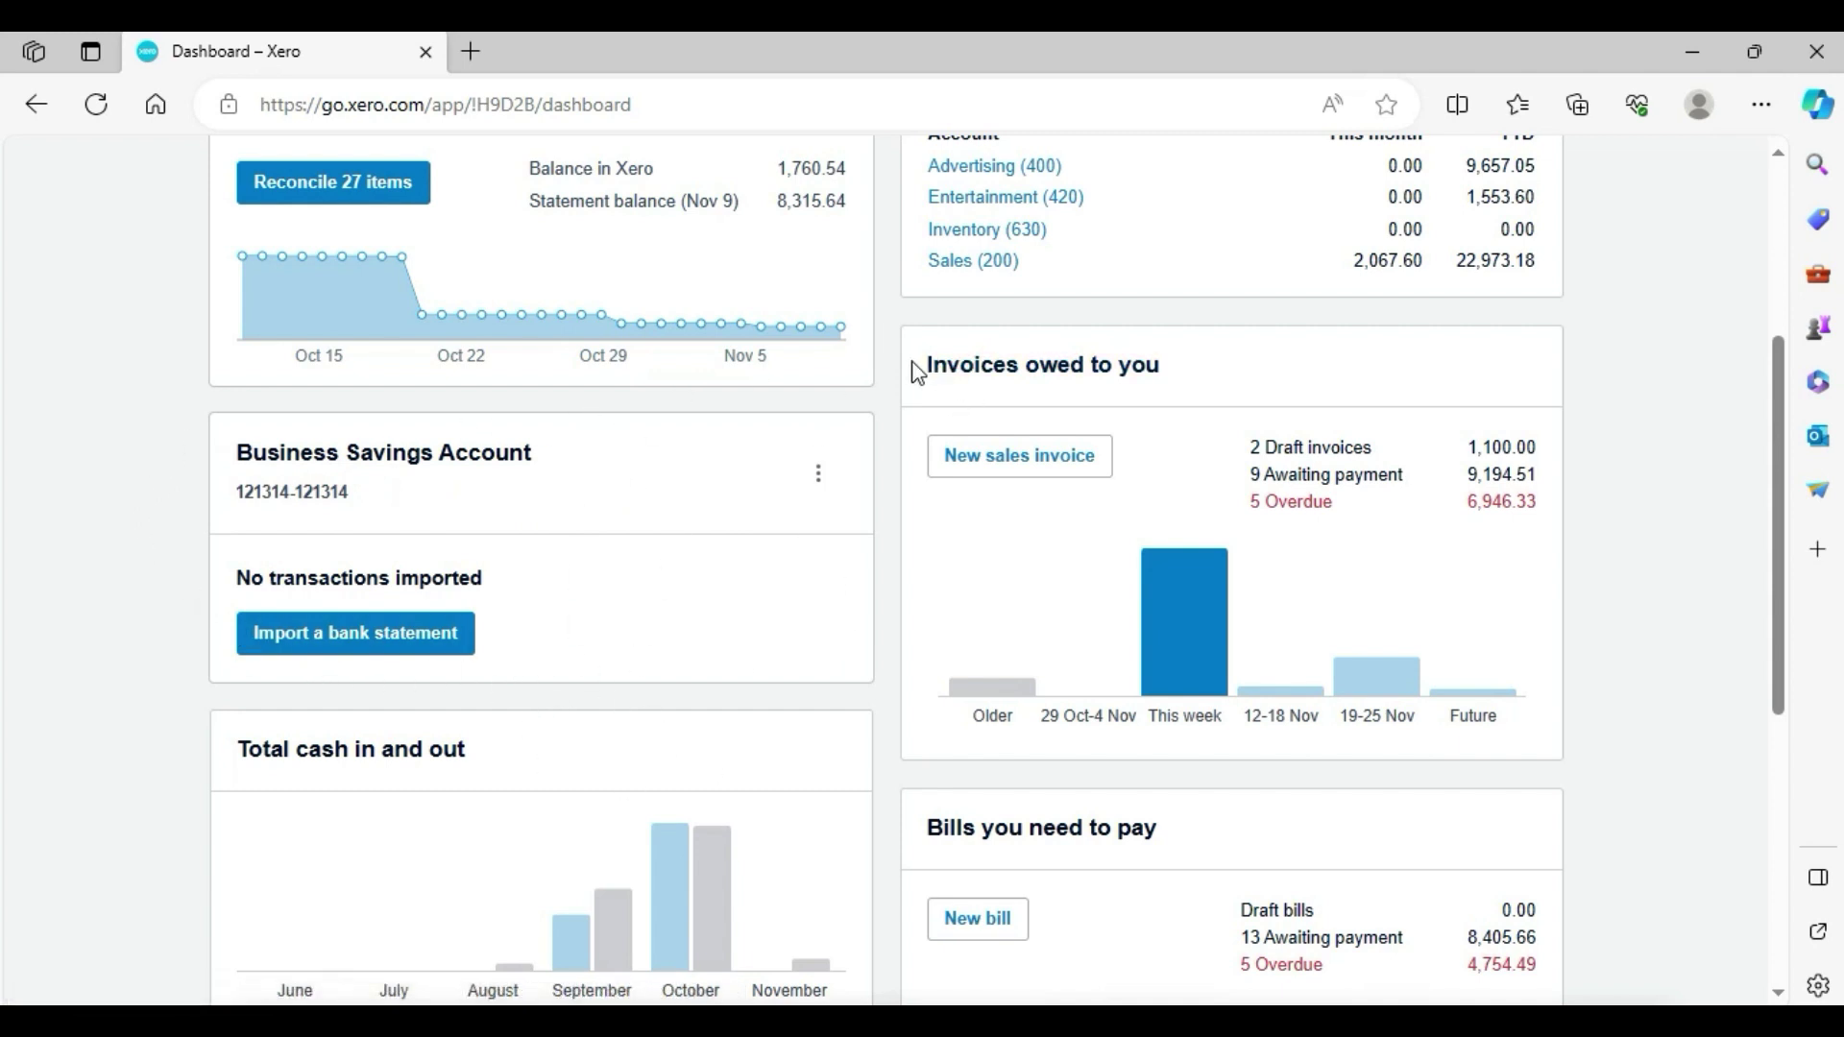
left_click_drag(919, 373, 1174, 349)
left_click(1293, 396)
left_click_drag(1248, 448, 1384, 449)
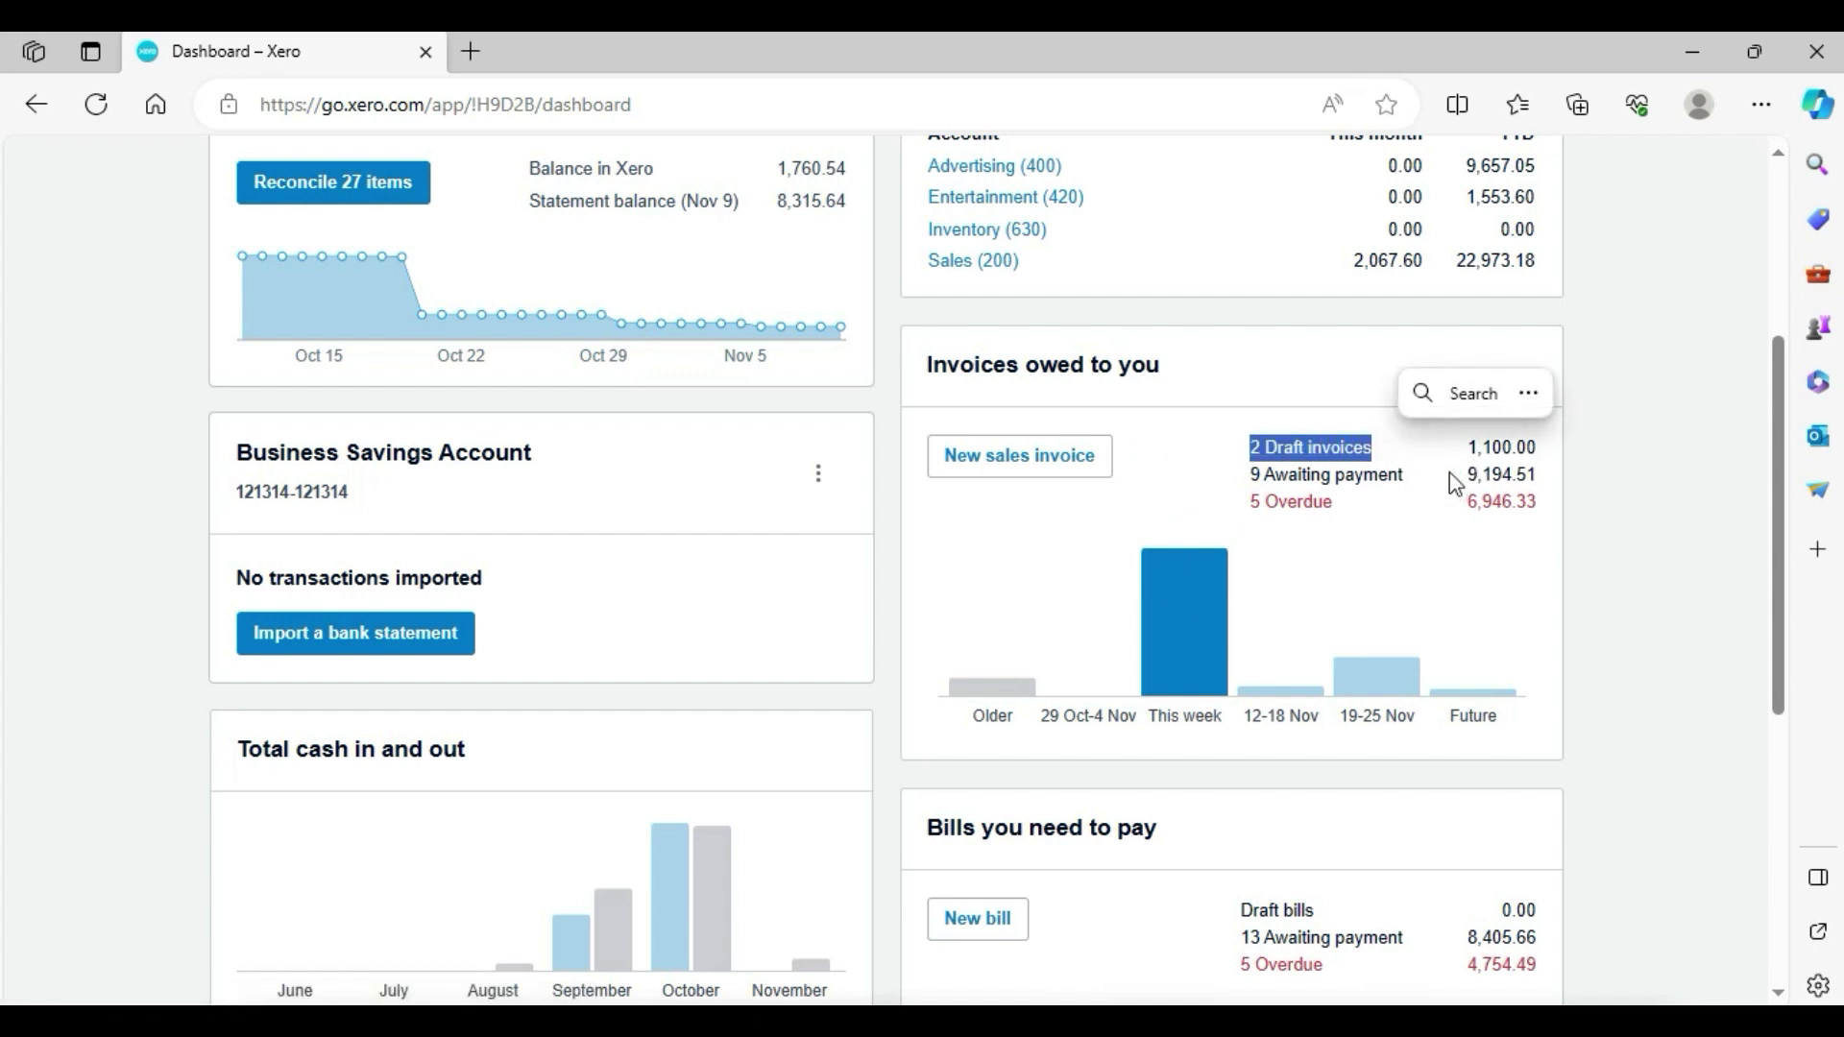
left_click(1507, 619)
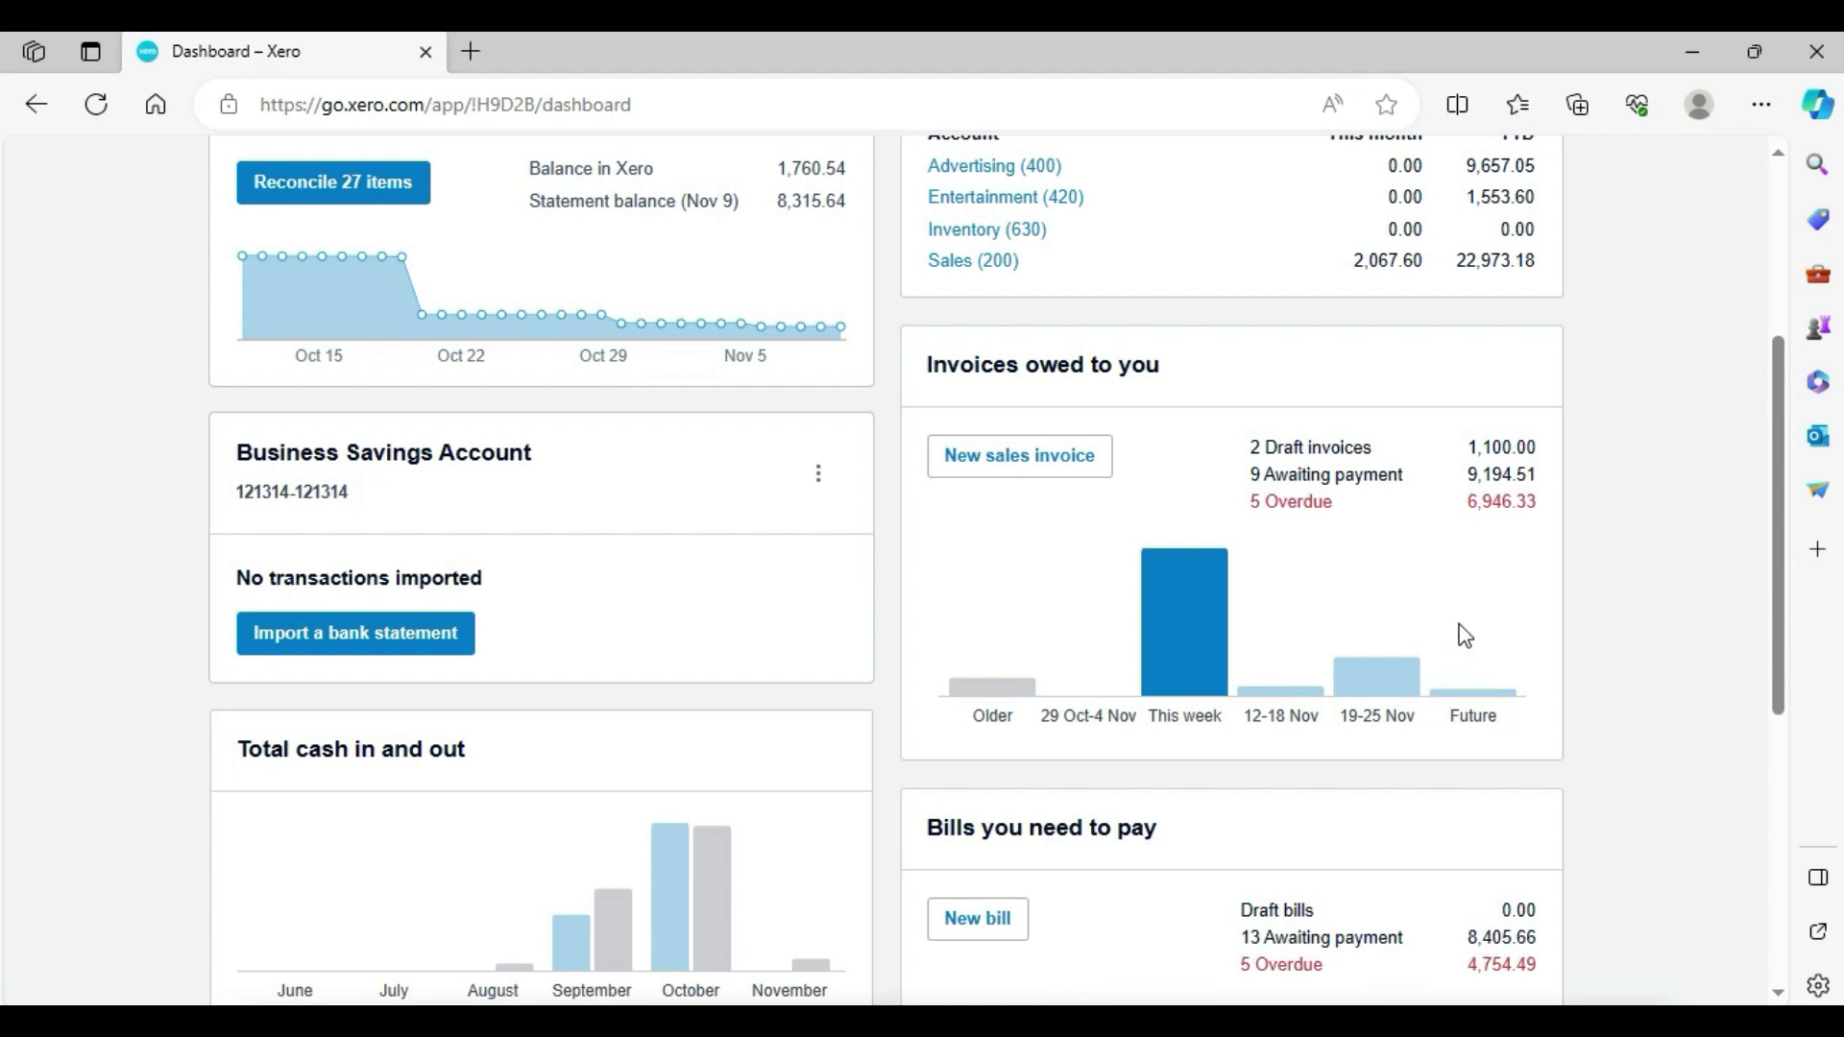
Compare the draft, awaiting payment and overdue entries and their amounts under Invoices owed to you
left_click_drag(1238, 459, 1287, 475)
left_click(1187, 479)
left_click_drag(1425, 490, 1256, 494)
left_click(1541, 563)
left_click_drag(1467, 478, 1527, 471)
left_click(1569, 570)
left_click_drag(1247, 445, 1354, 514)
left_click(1358, 535)
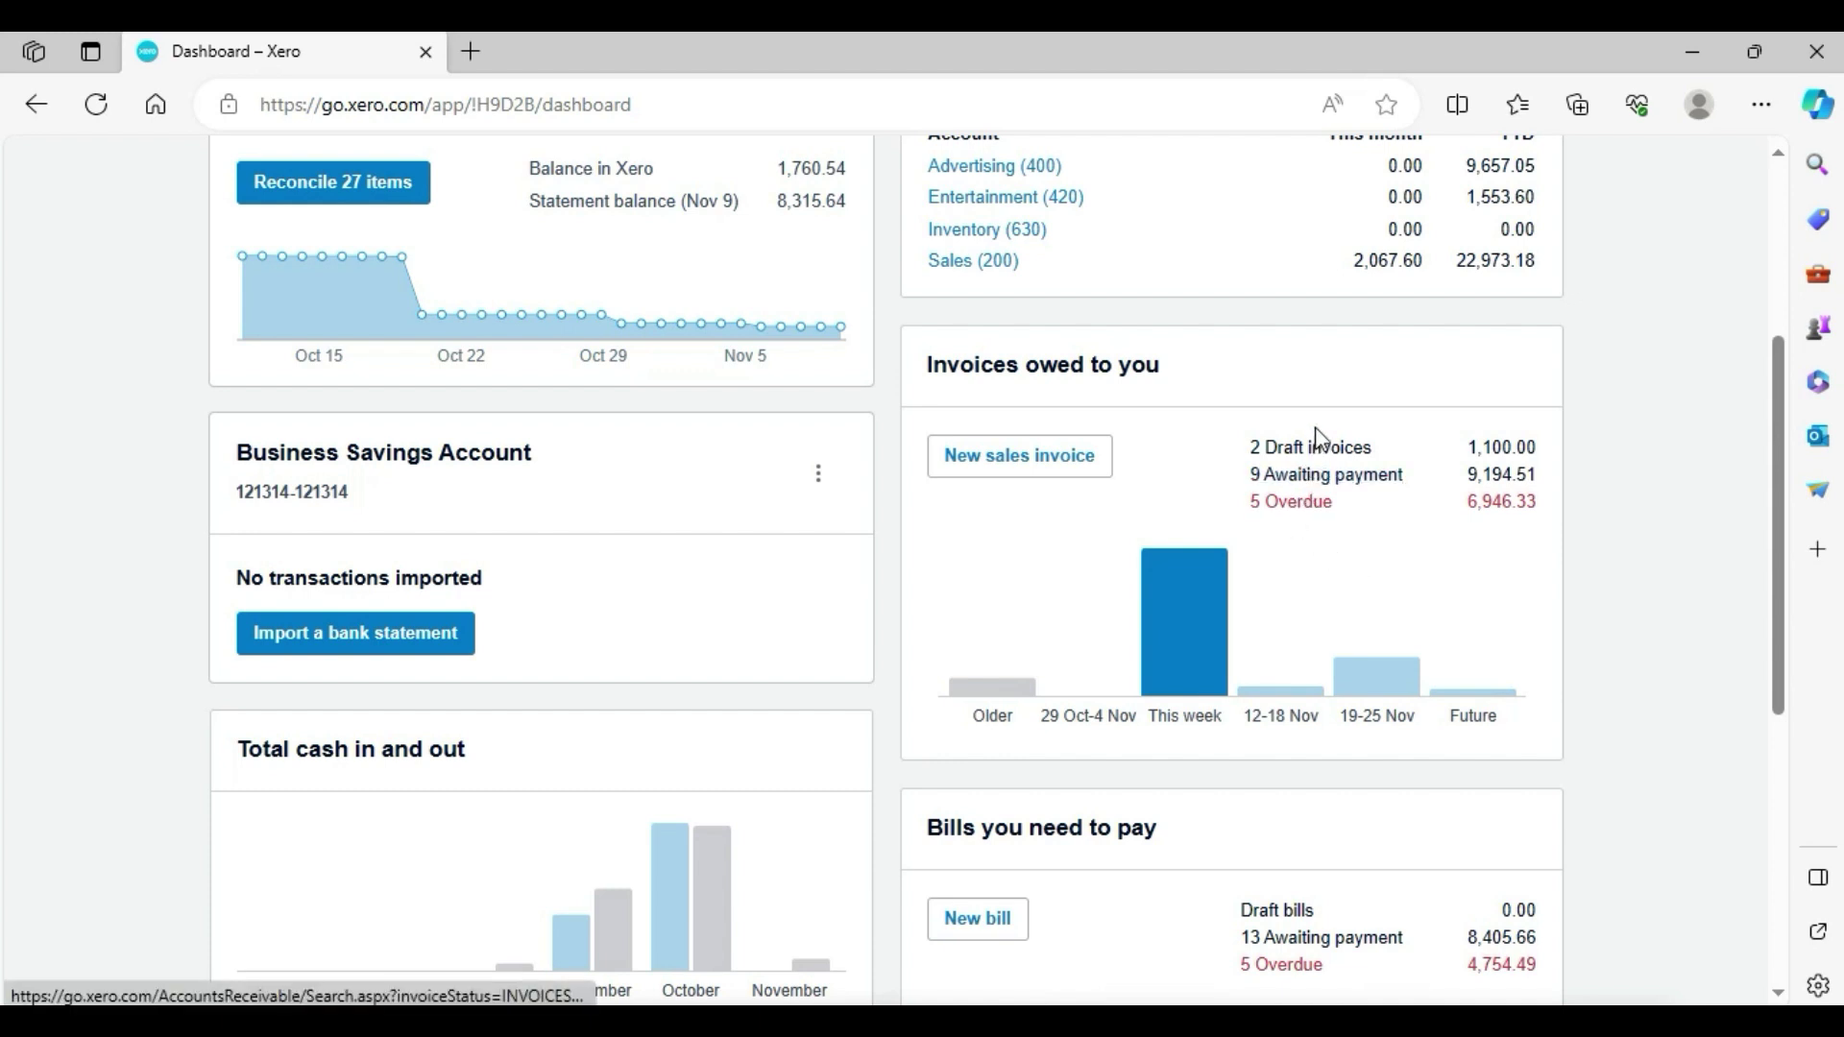
left_click(1319, 524)
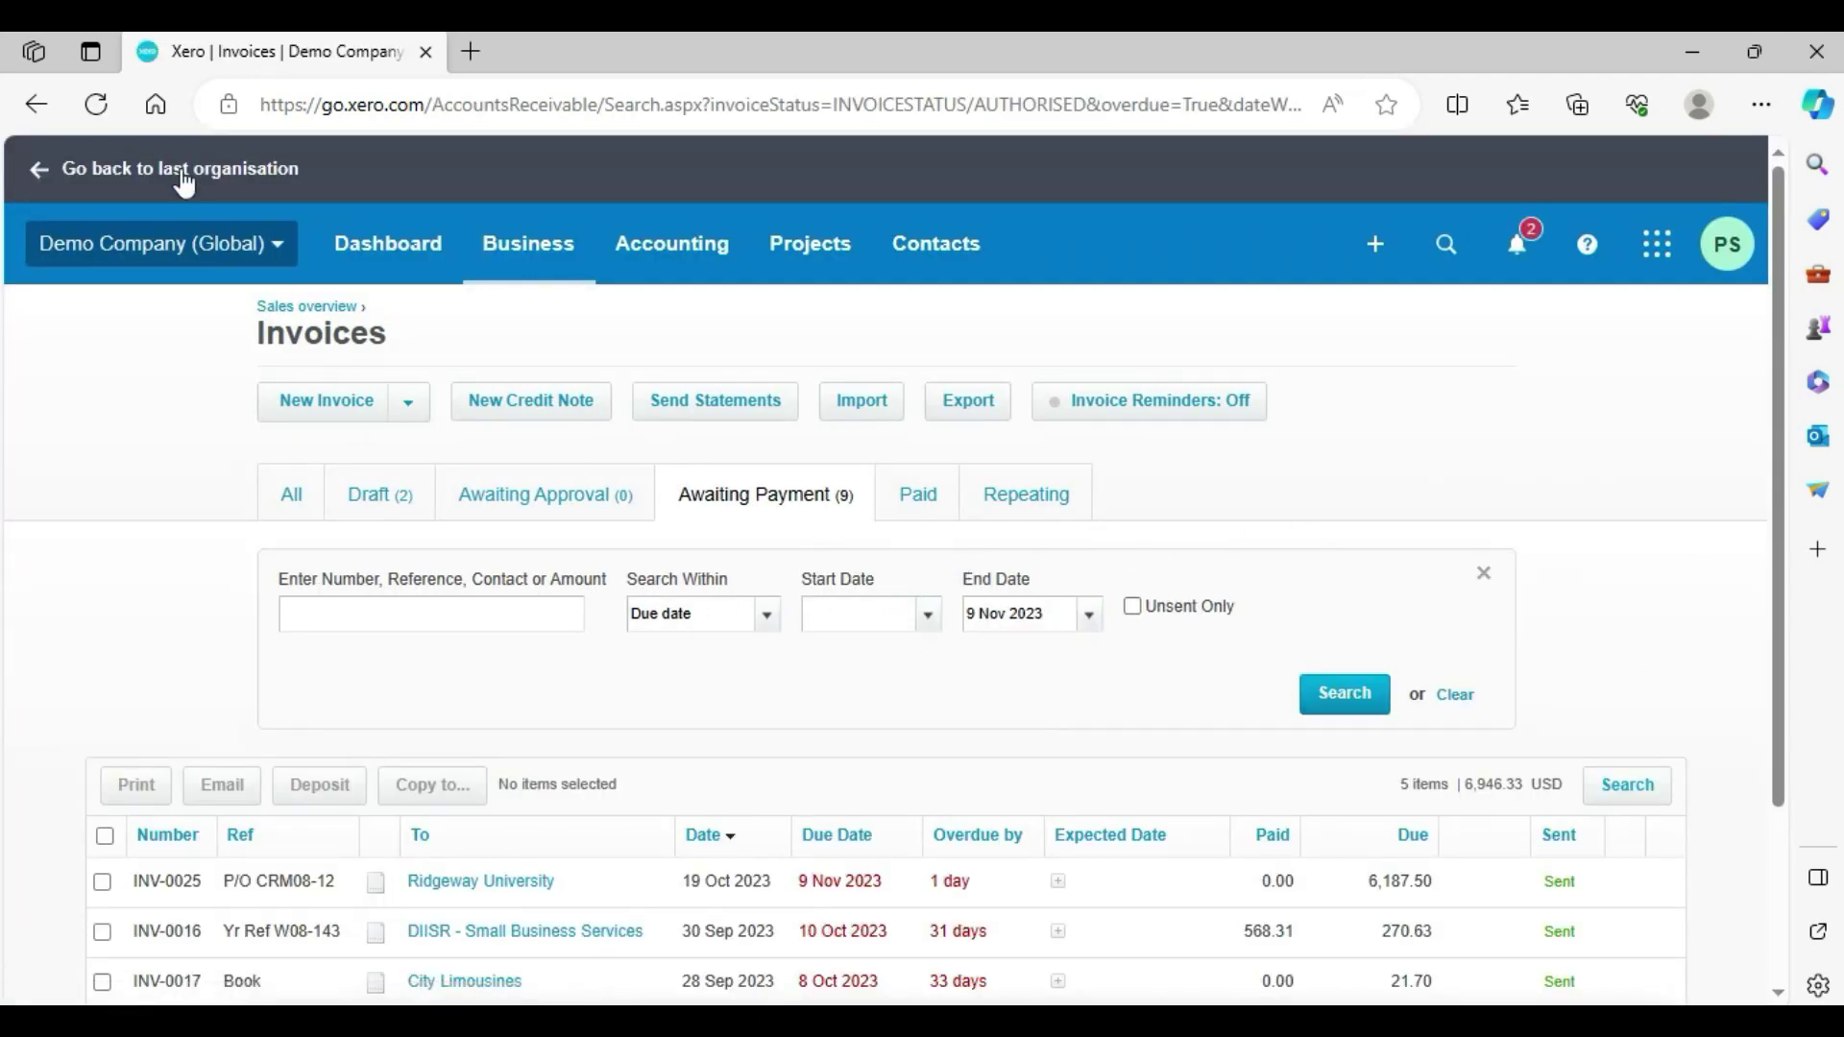
left_click(40, 172)
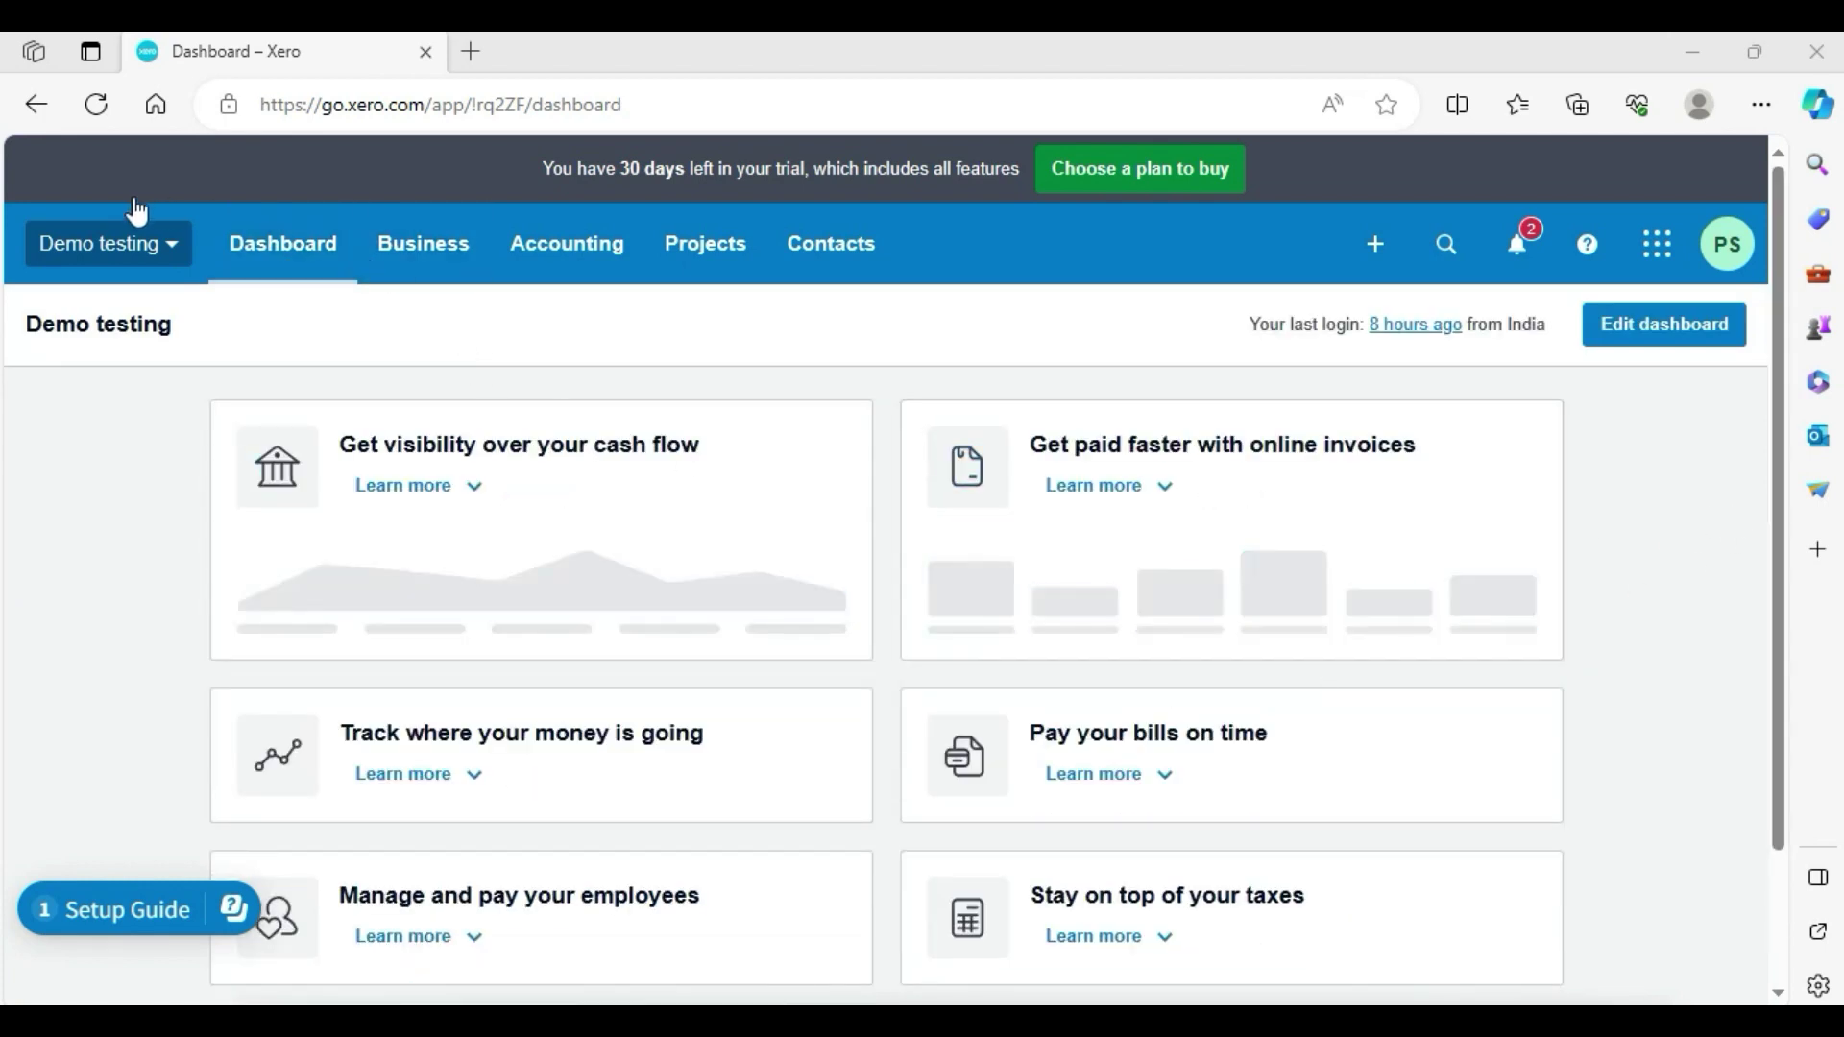
left_click(163, 252)
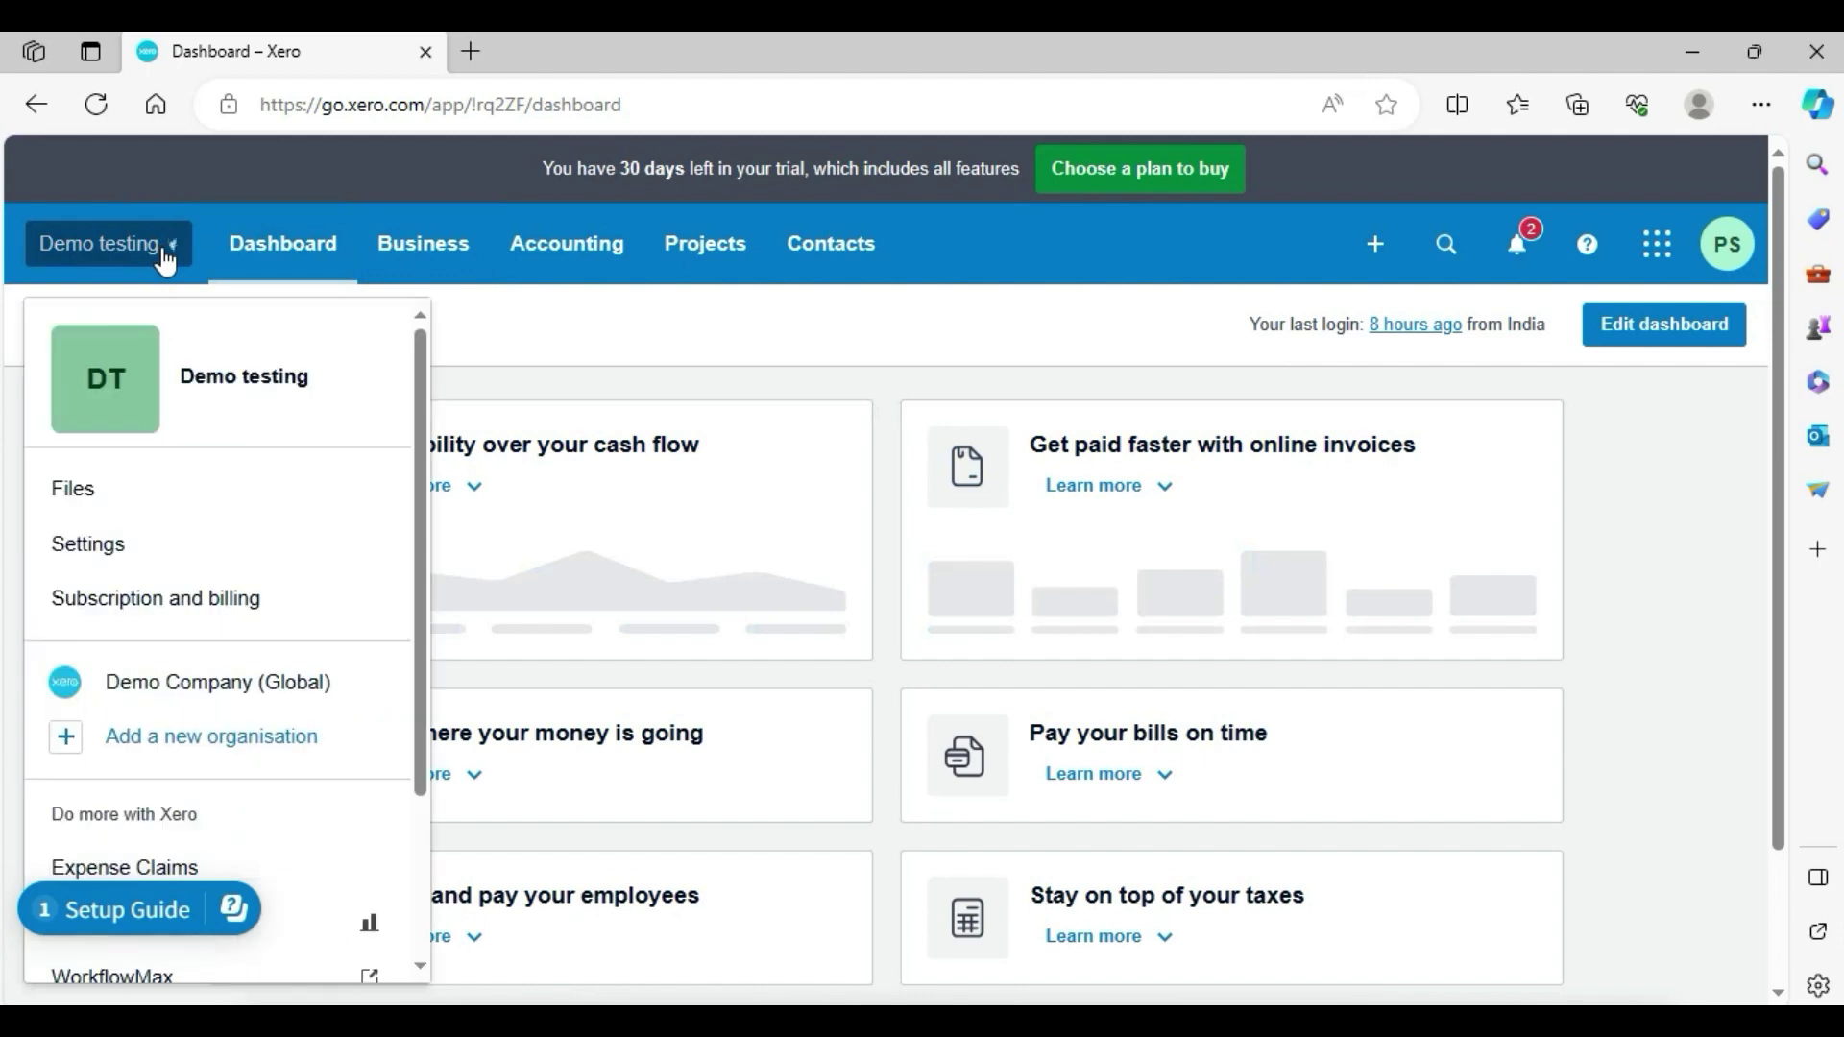
left_click(188, 688)
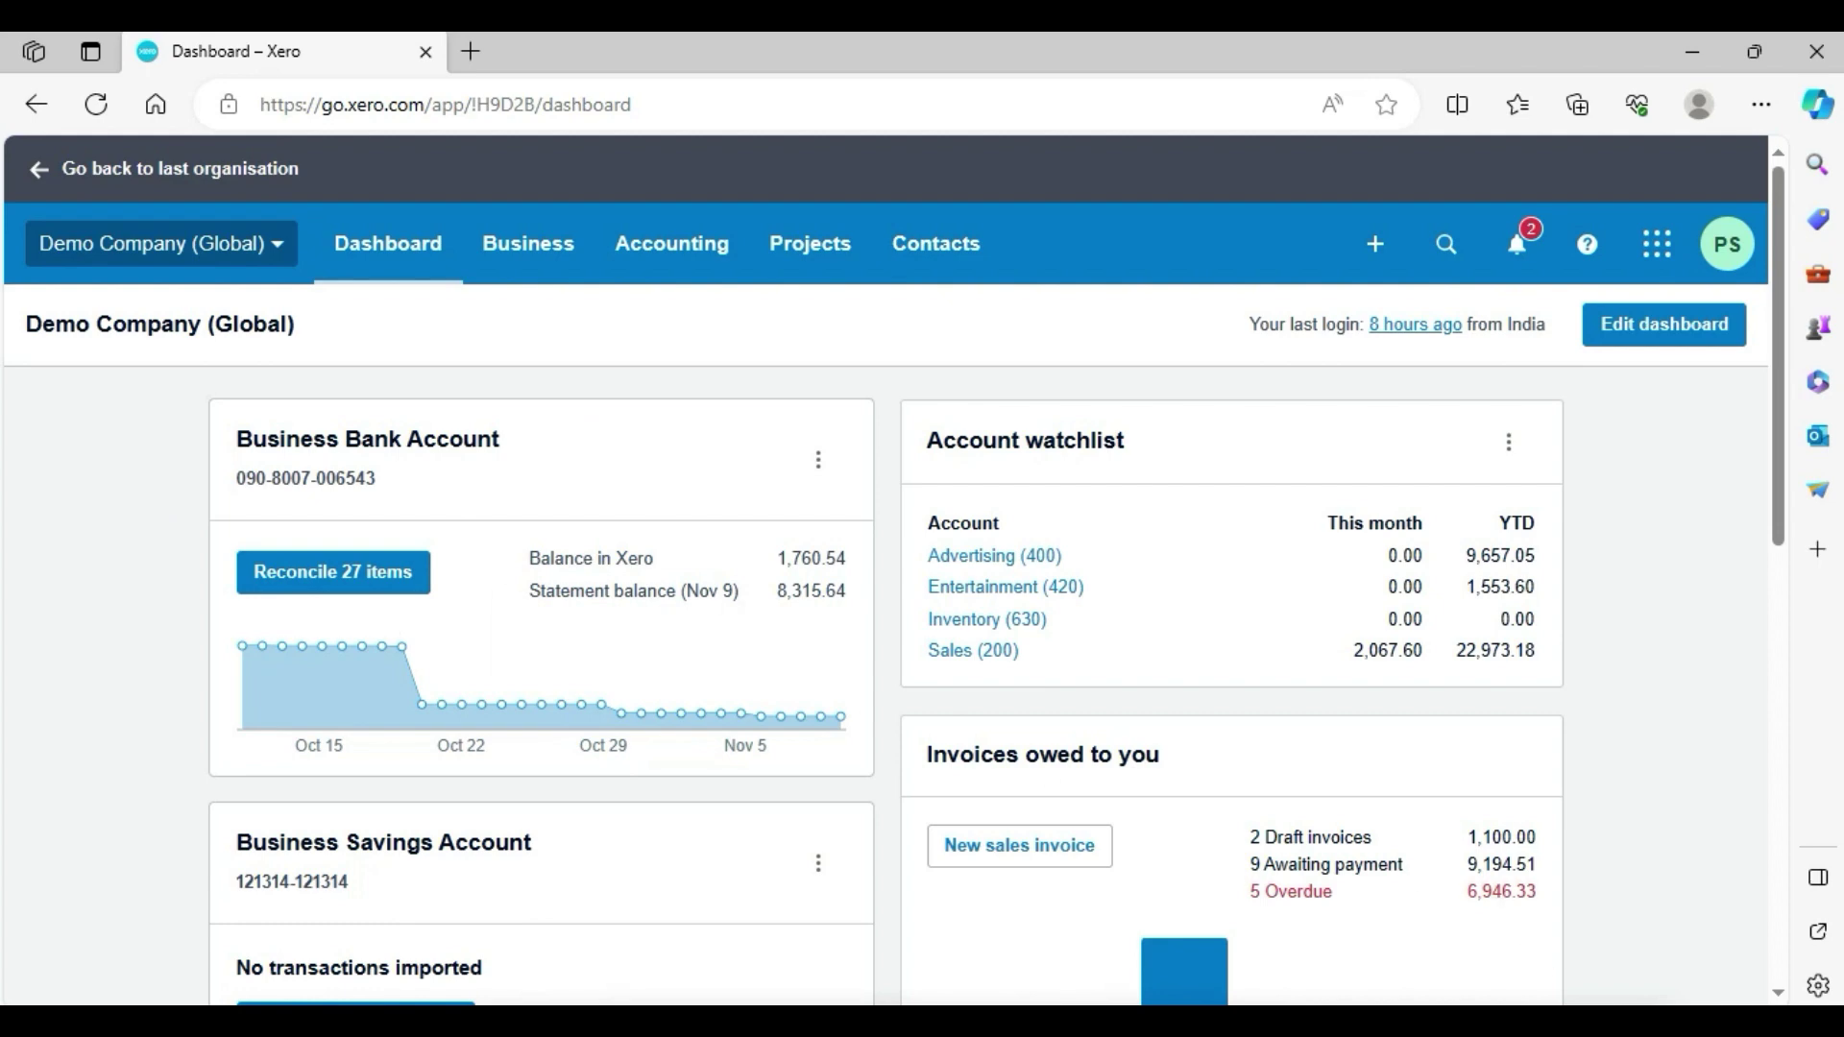
View the overdue sales invoices and check the invoice number and customer of the Ridgeway University entry, staying on the list
left_click(1294, 899)
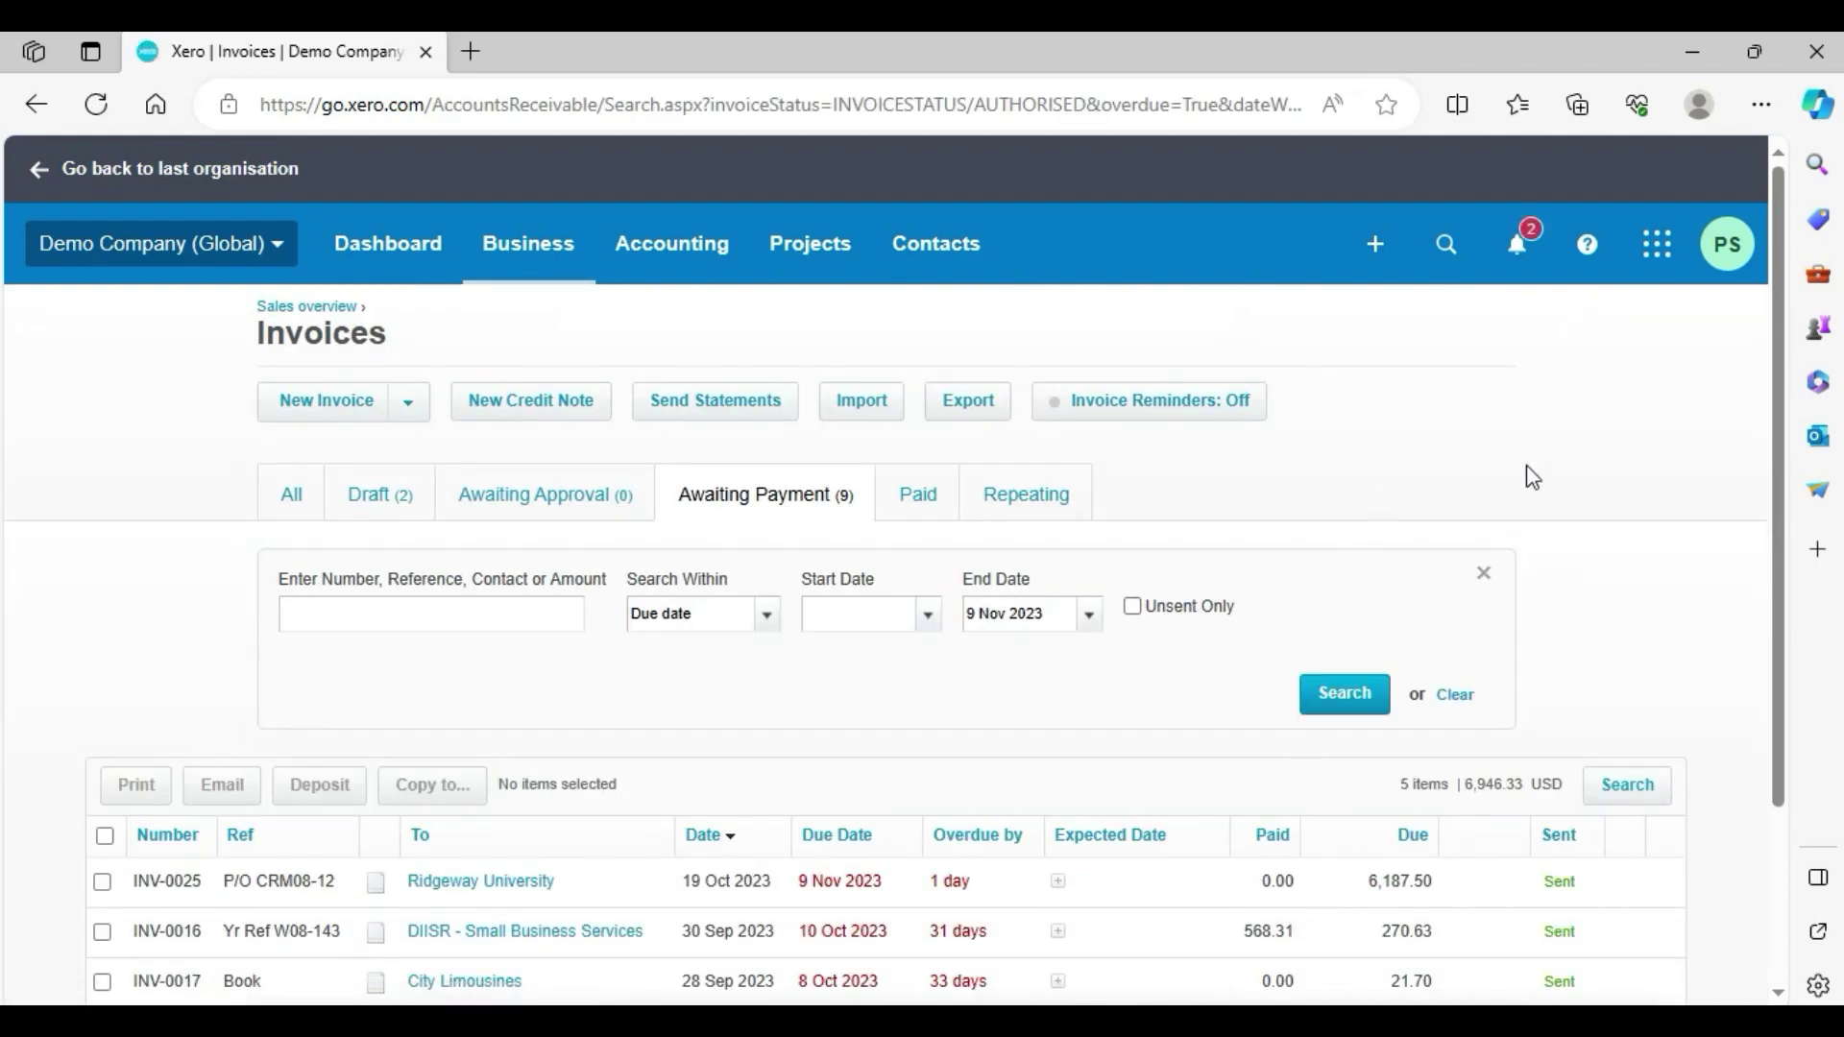
scroll(1773, 349, "down", 3)
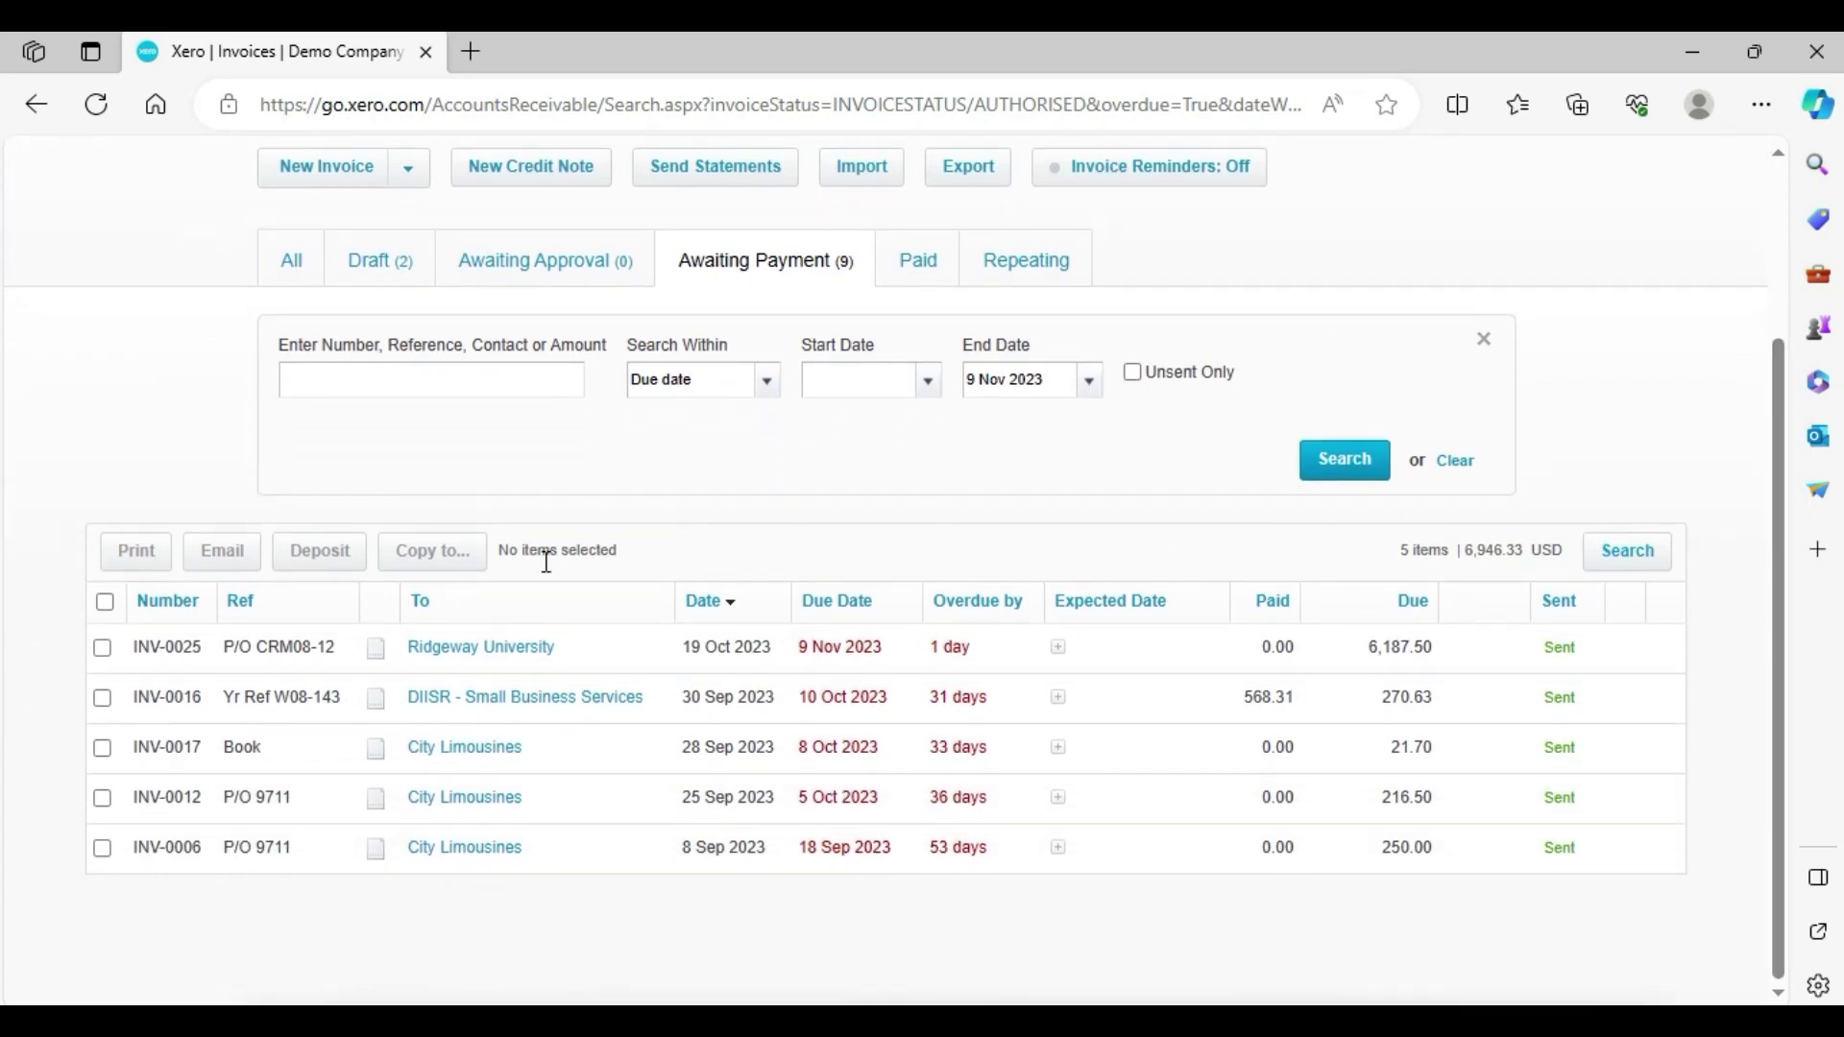
left_click_drag(126, 647, 213, 664)
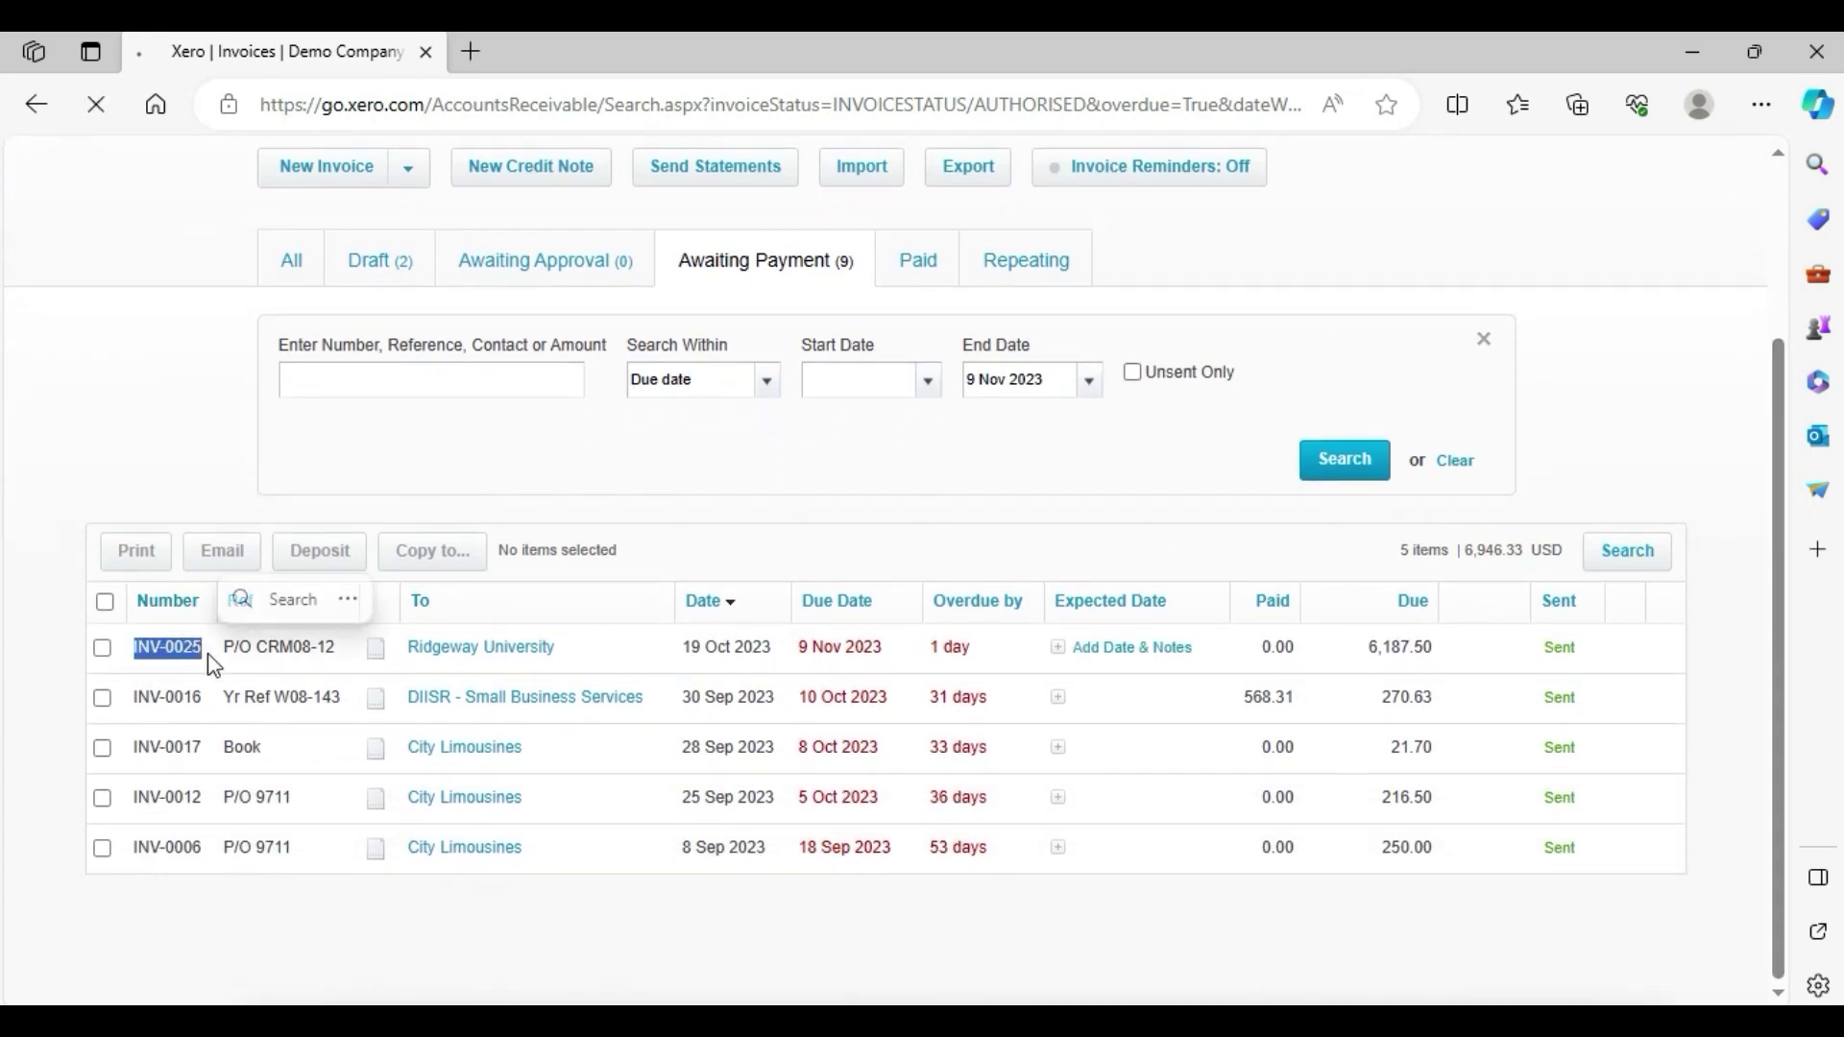
left_click_drag(588, 654, 395, 646)
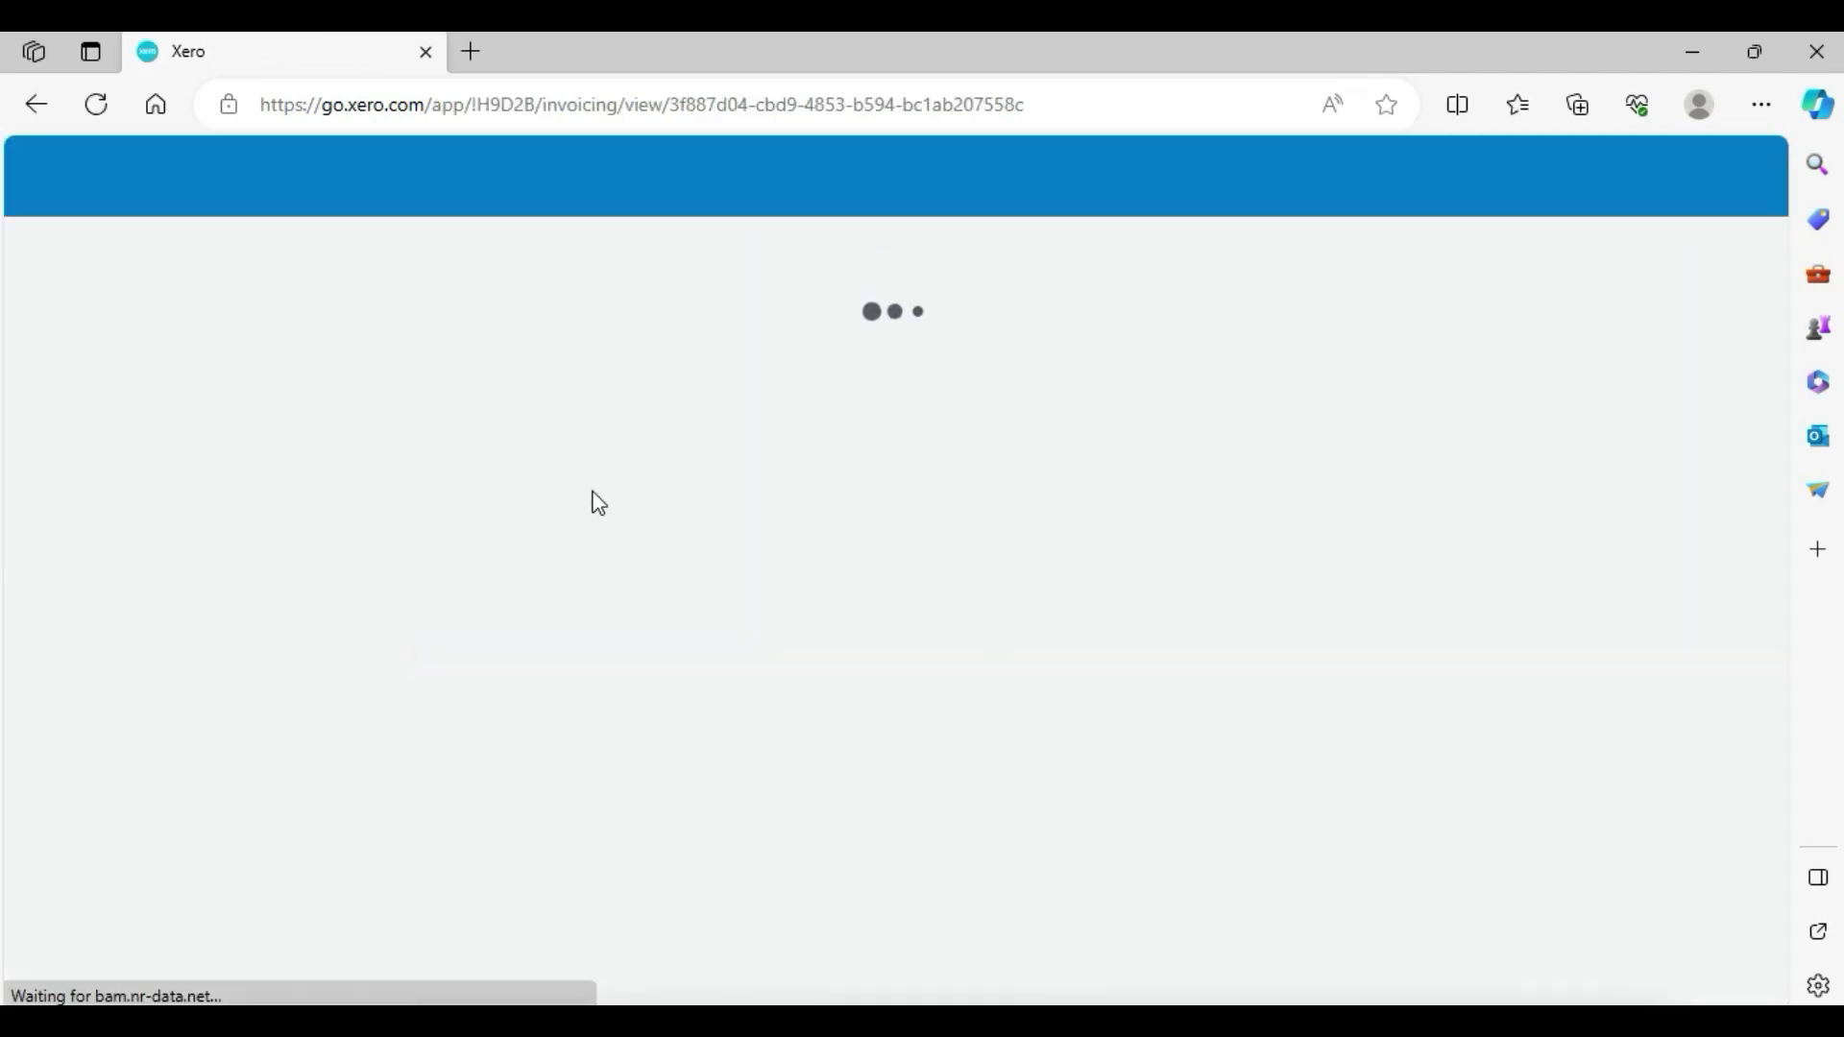
left_click(34, 105)
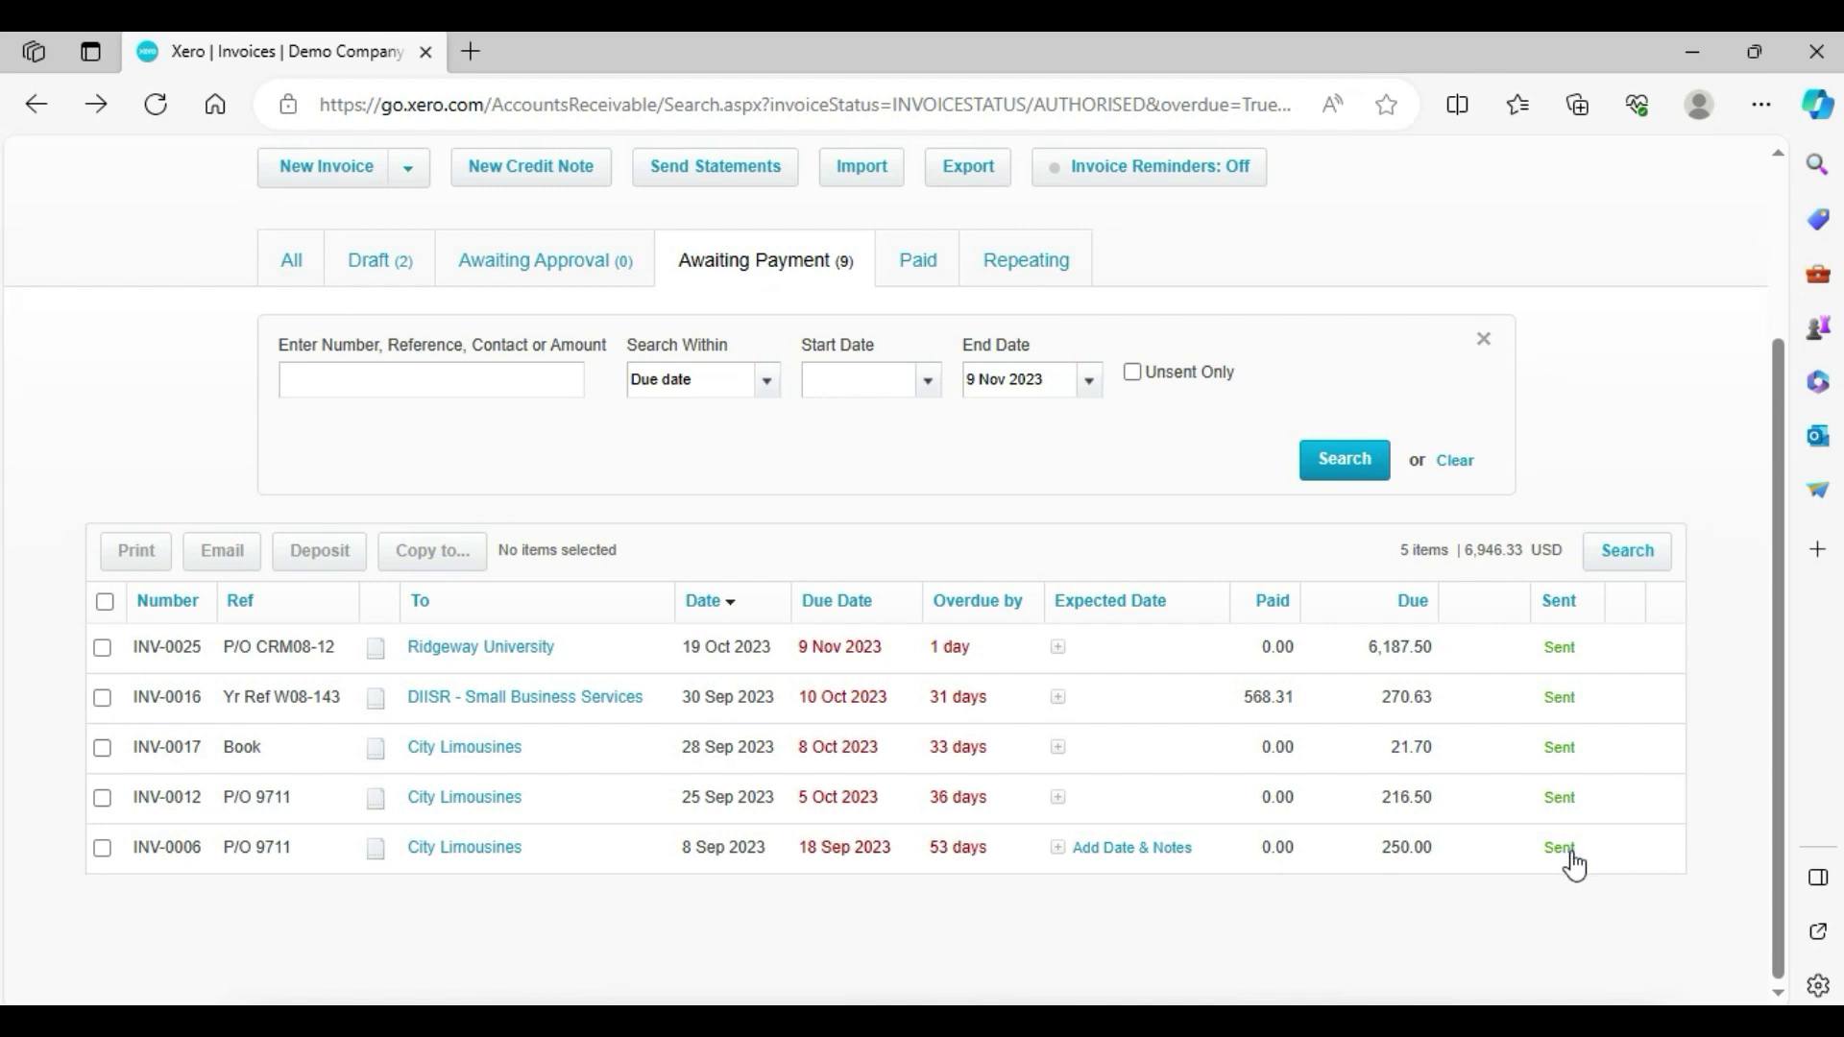
Open the overdue Ridgeway University invoice and review its dates, line item, tax and amount due
left_click(501, 654)
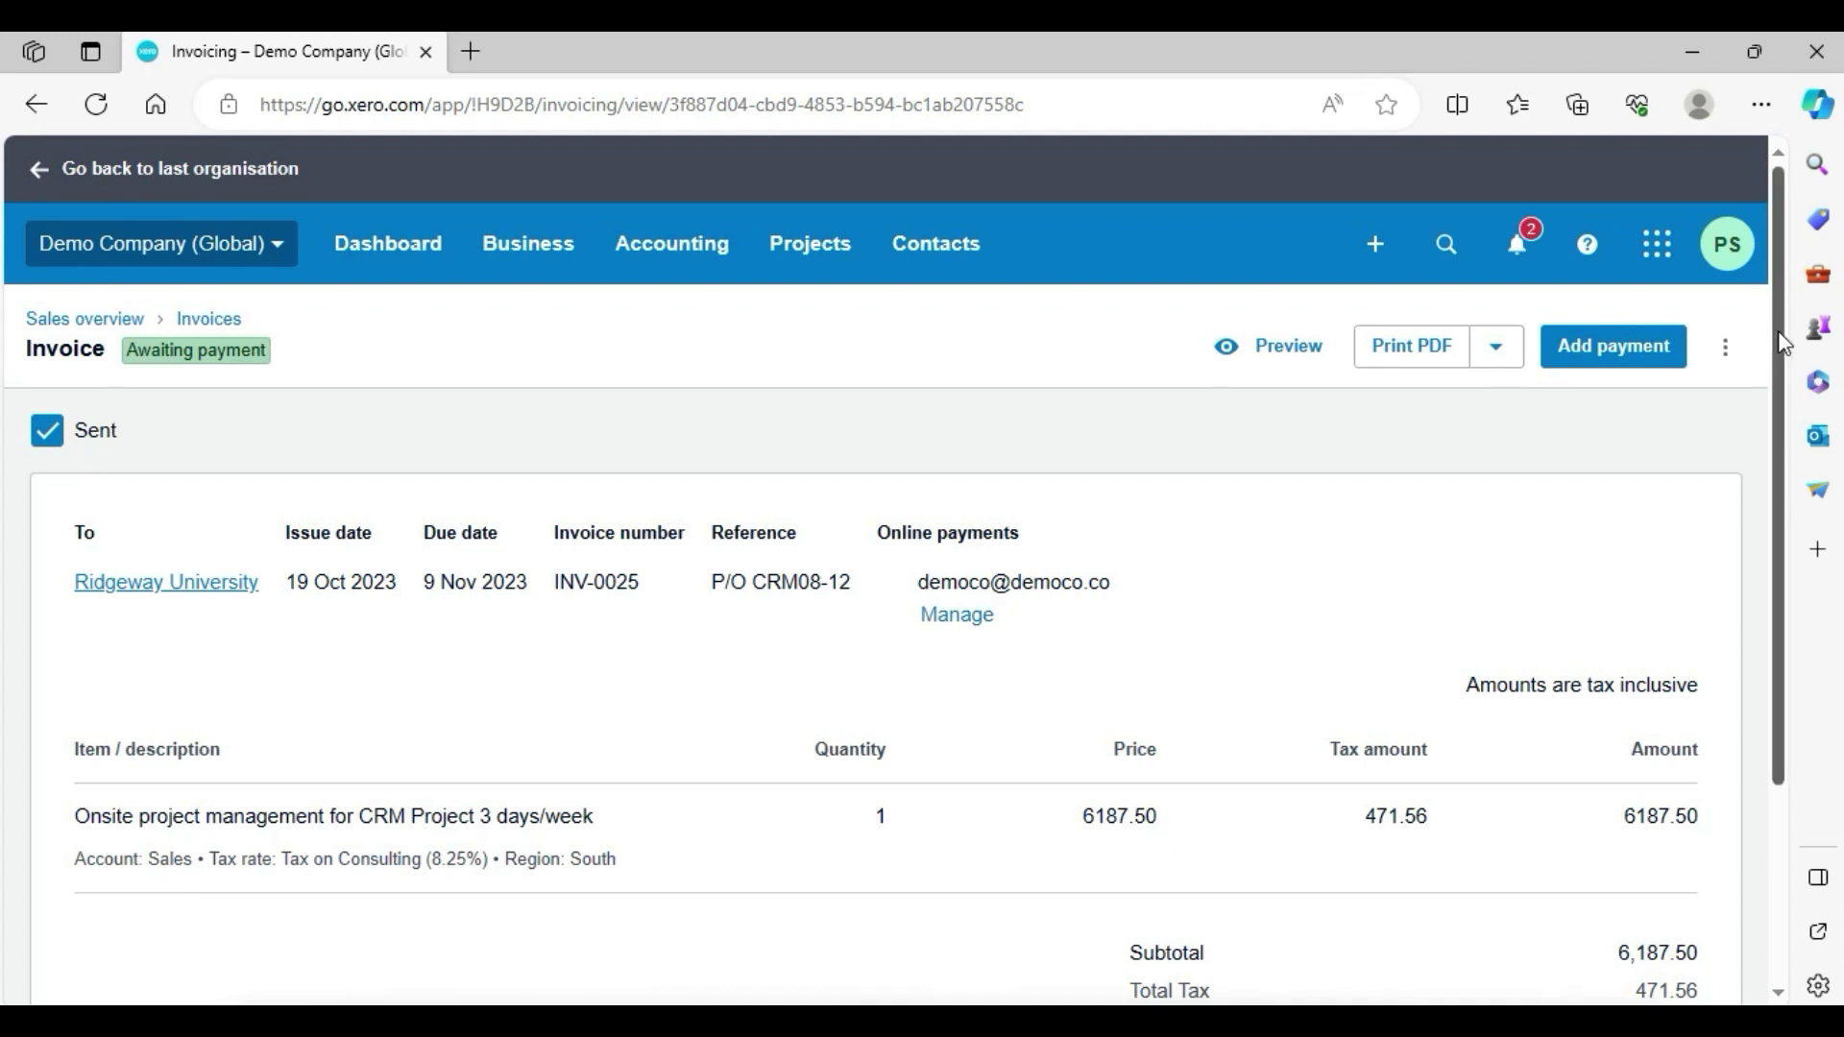
left_click_drag(1783, 343, 1788, 413)
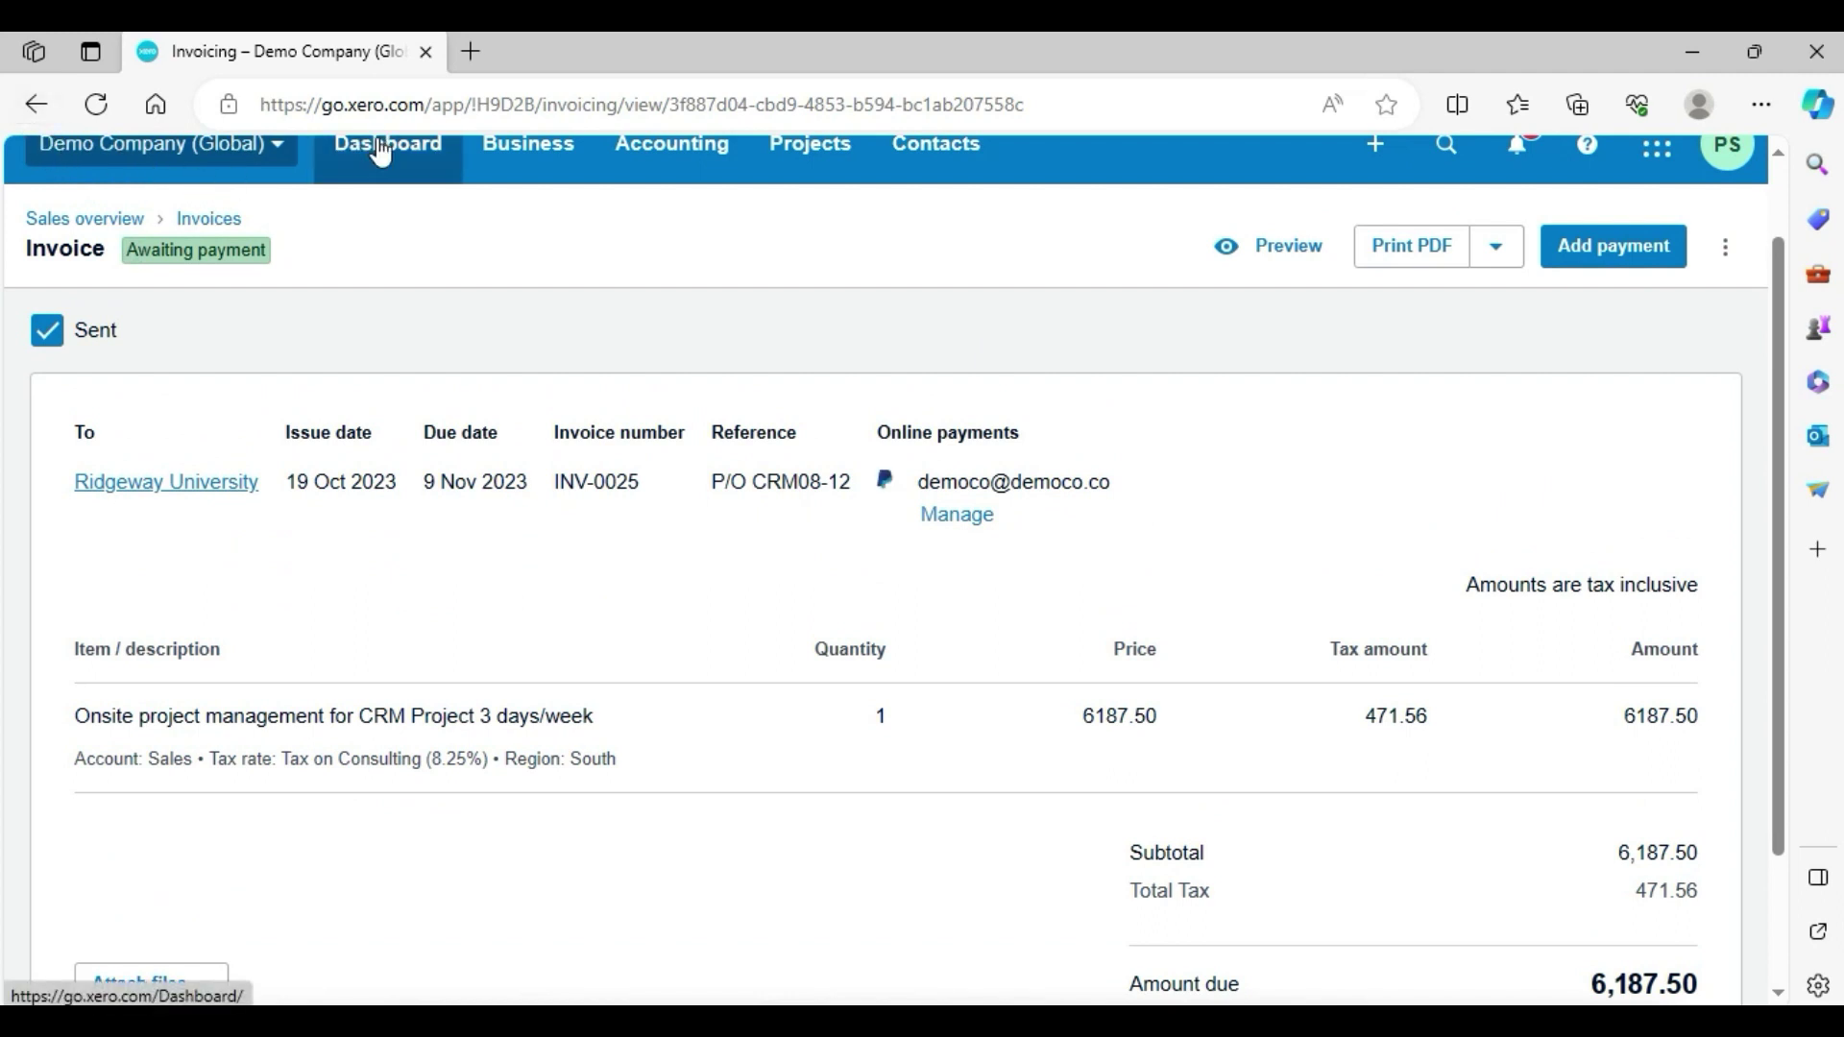
Go back to the overdue invoices list via the dashboard and review the customers, due dates, overdue days and due amounts
left_click(381, 152)
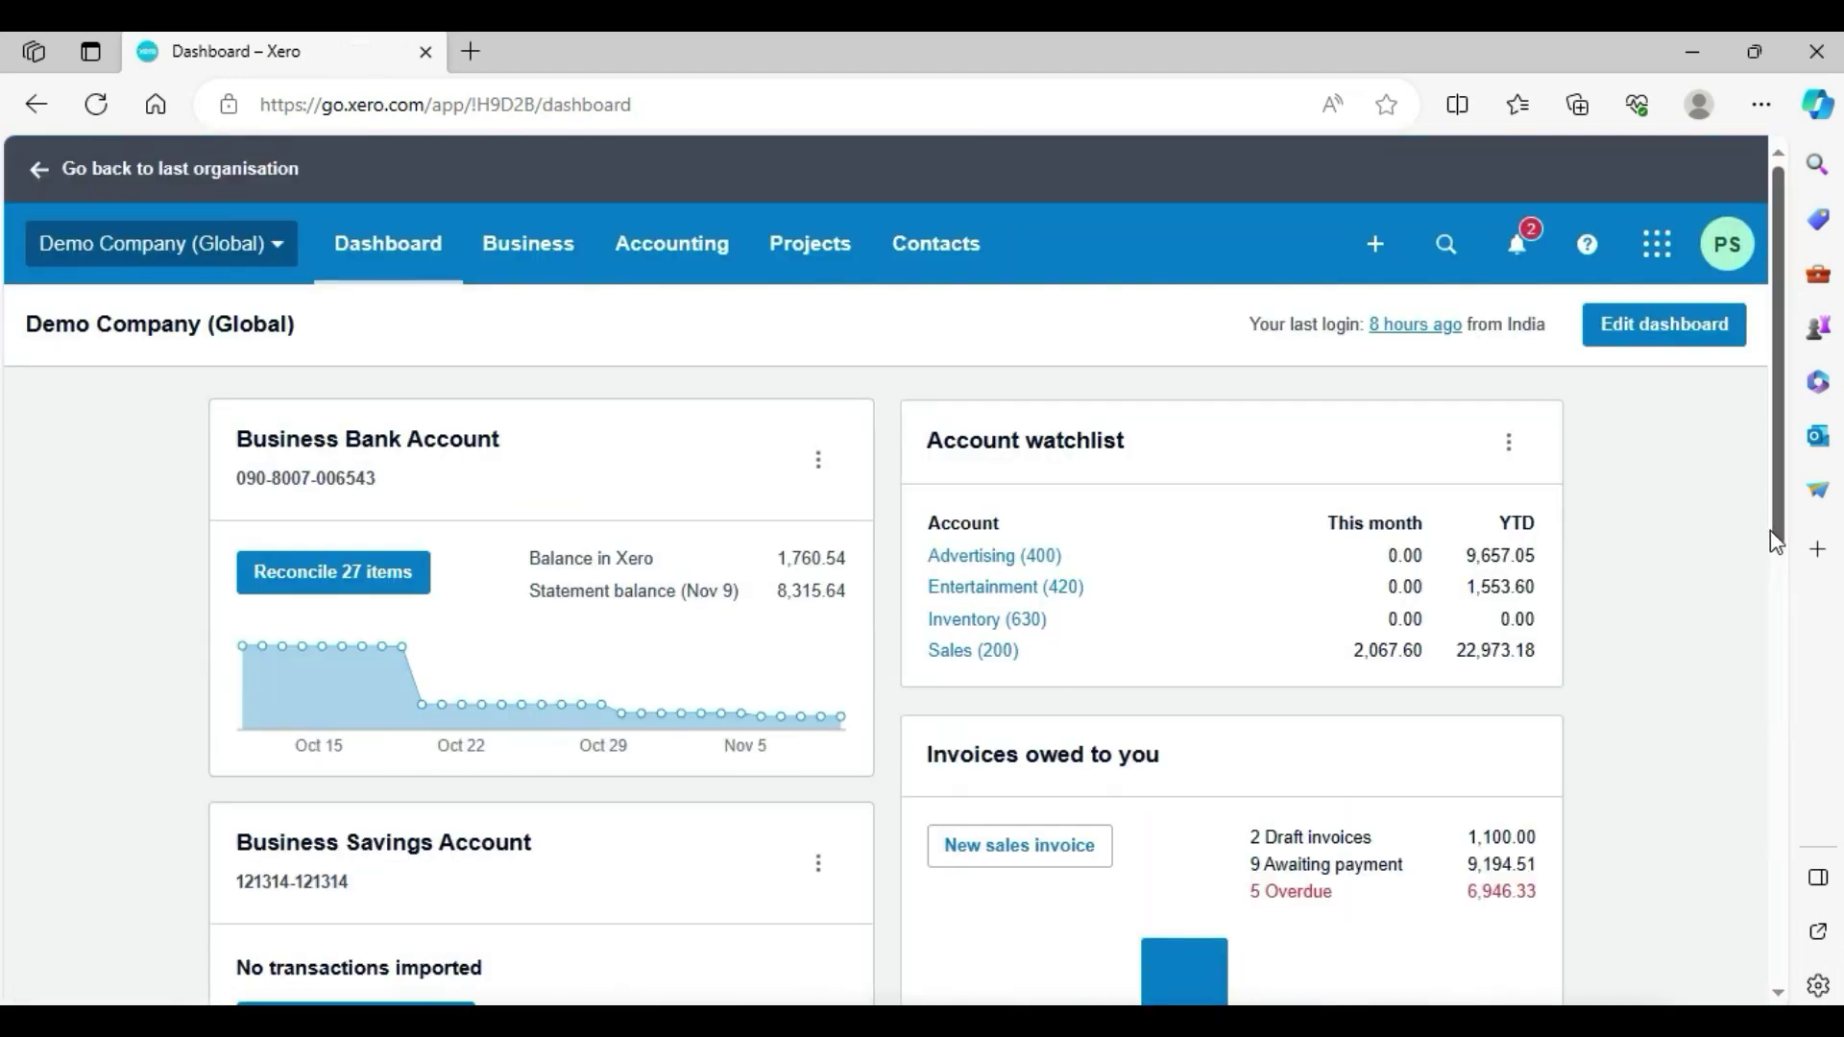
left_click_drag(1773, 530, 1792, 614)
left_click(1292, 740)
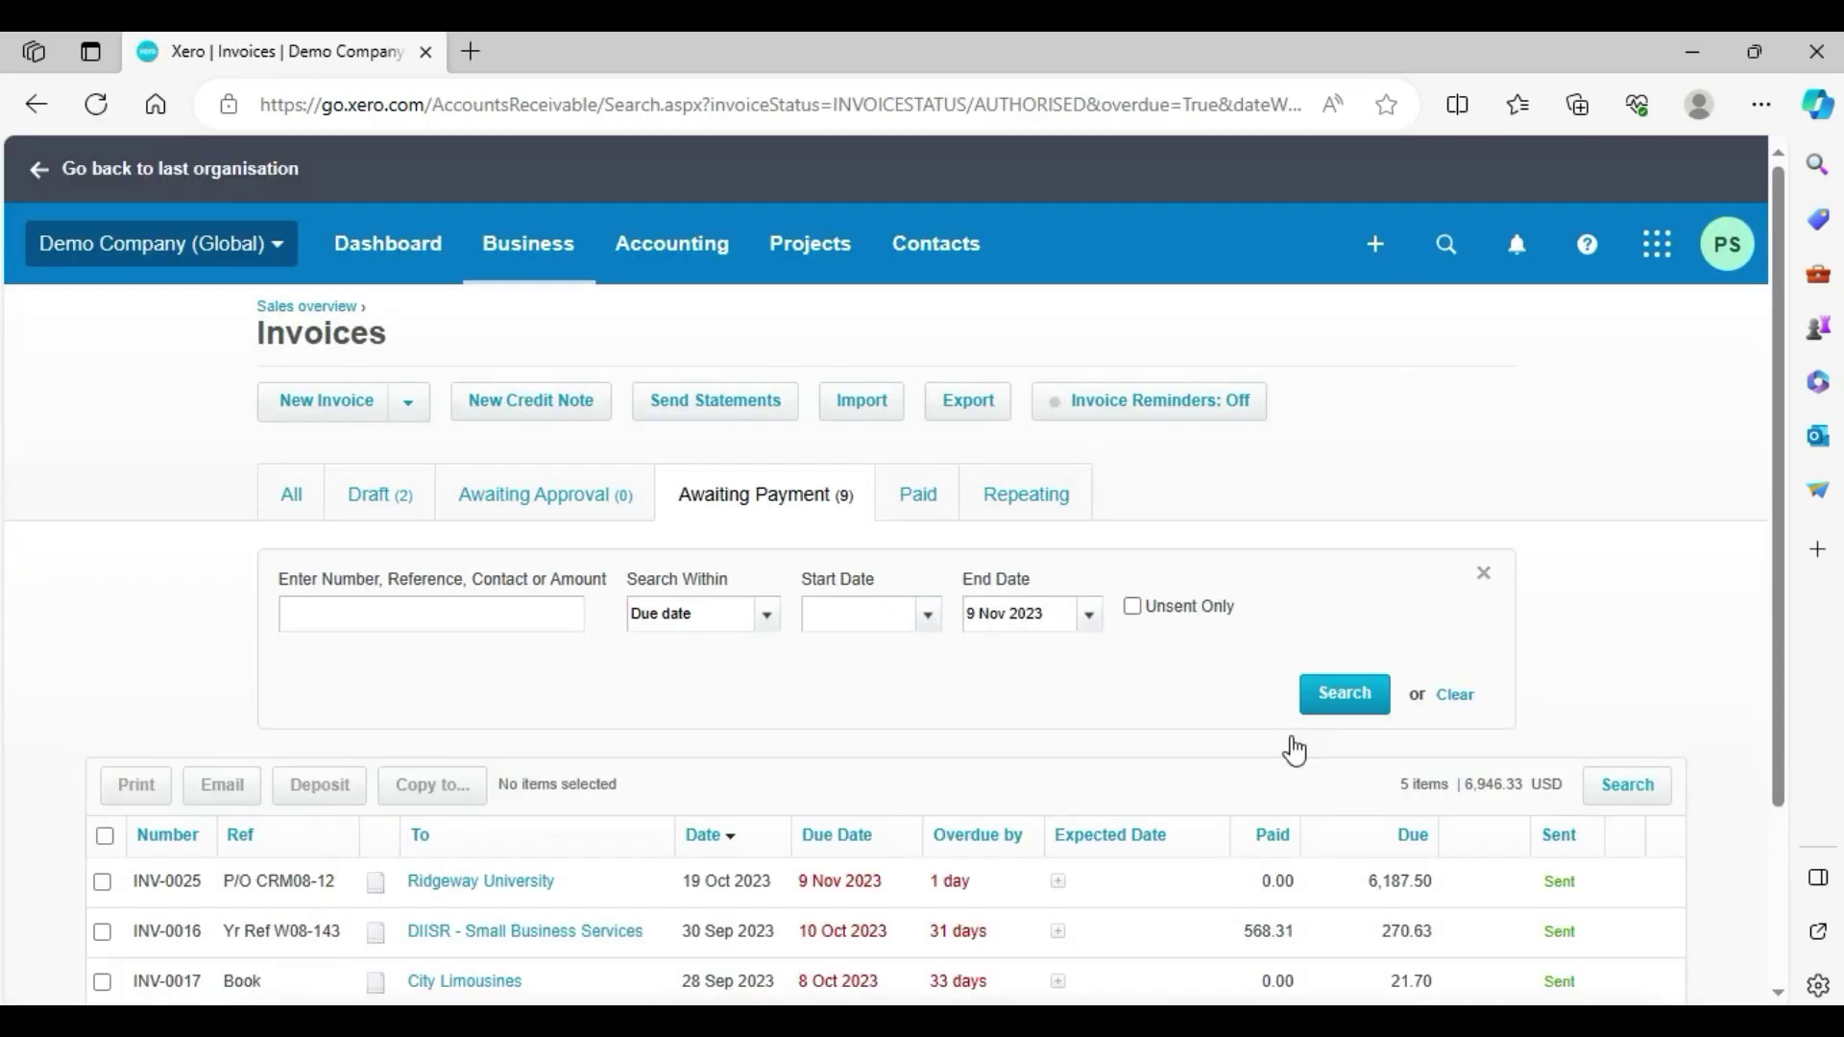
left_click_drag(1773, 529, 1774, 702)
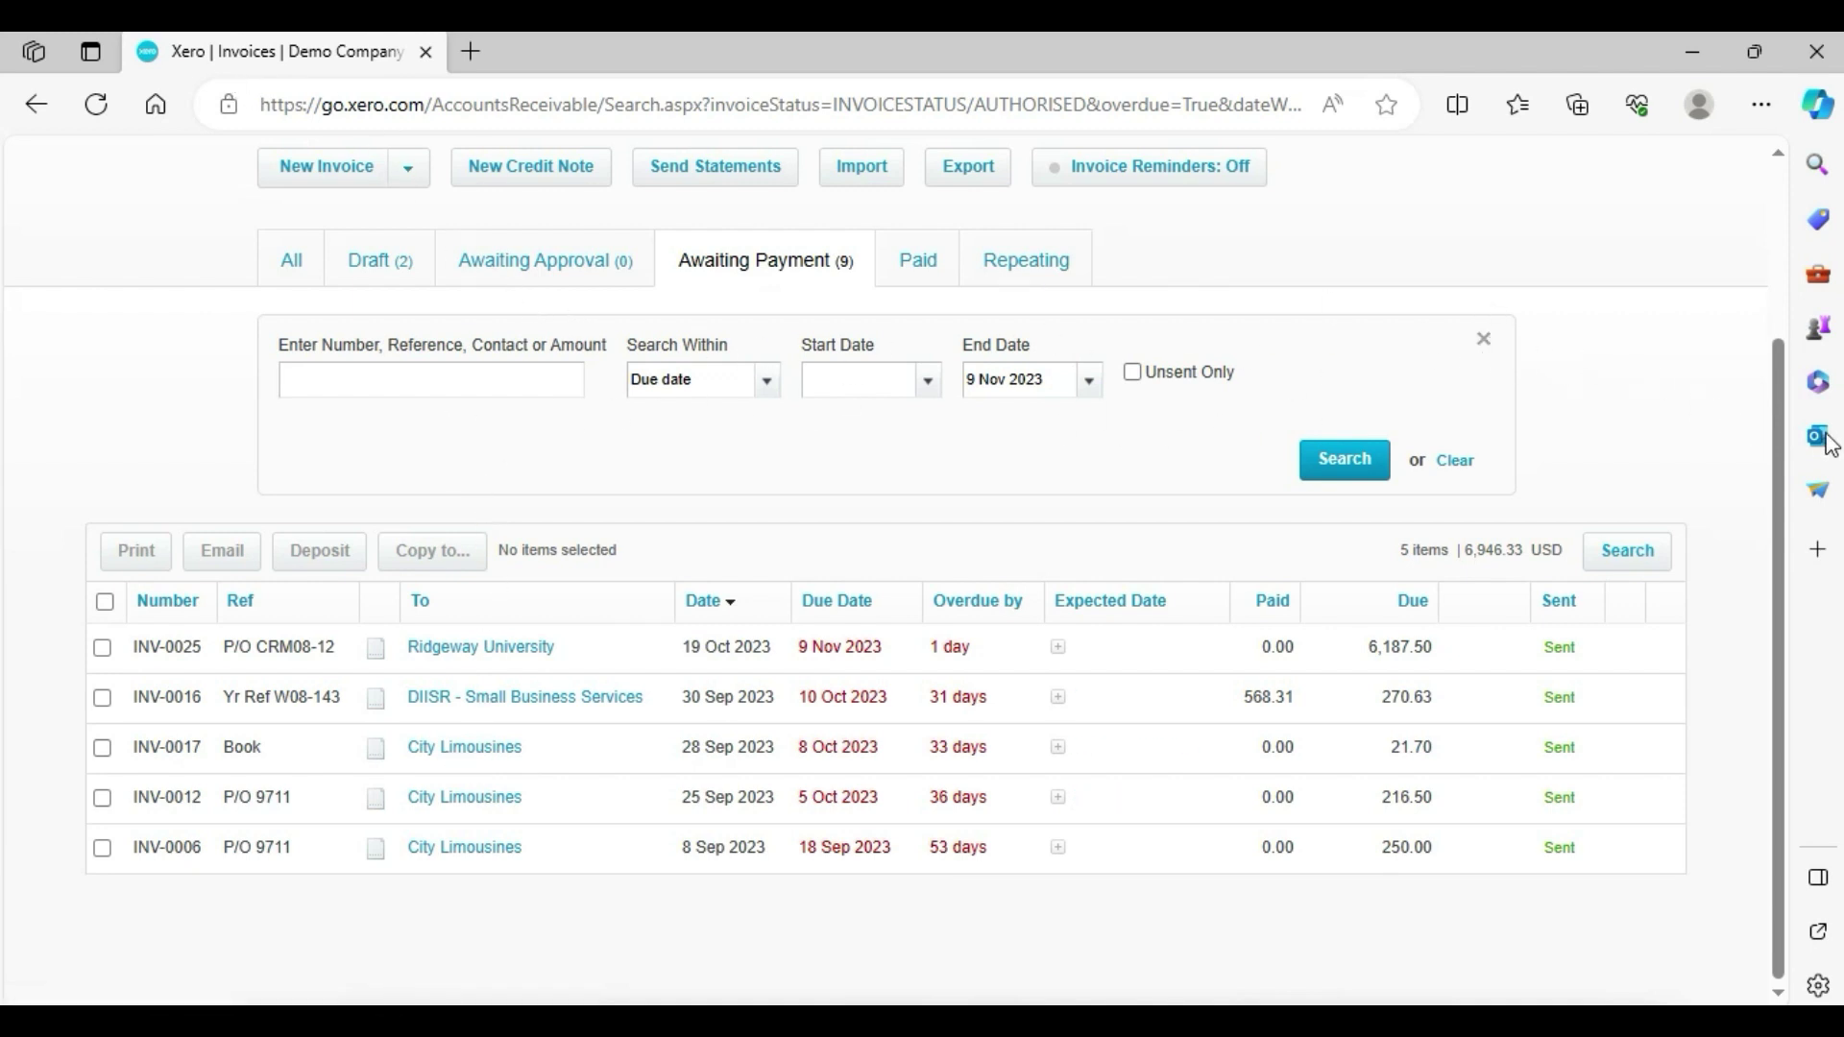
scroll(1536, 317, "up", 3)
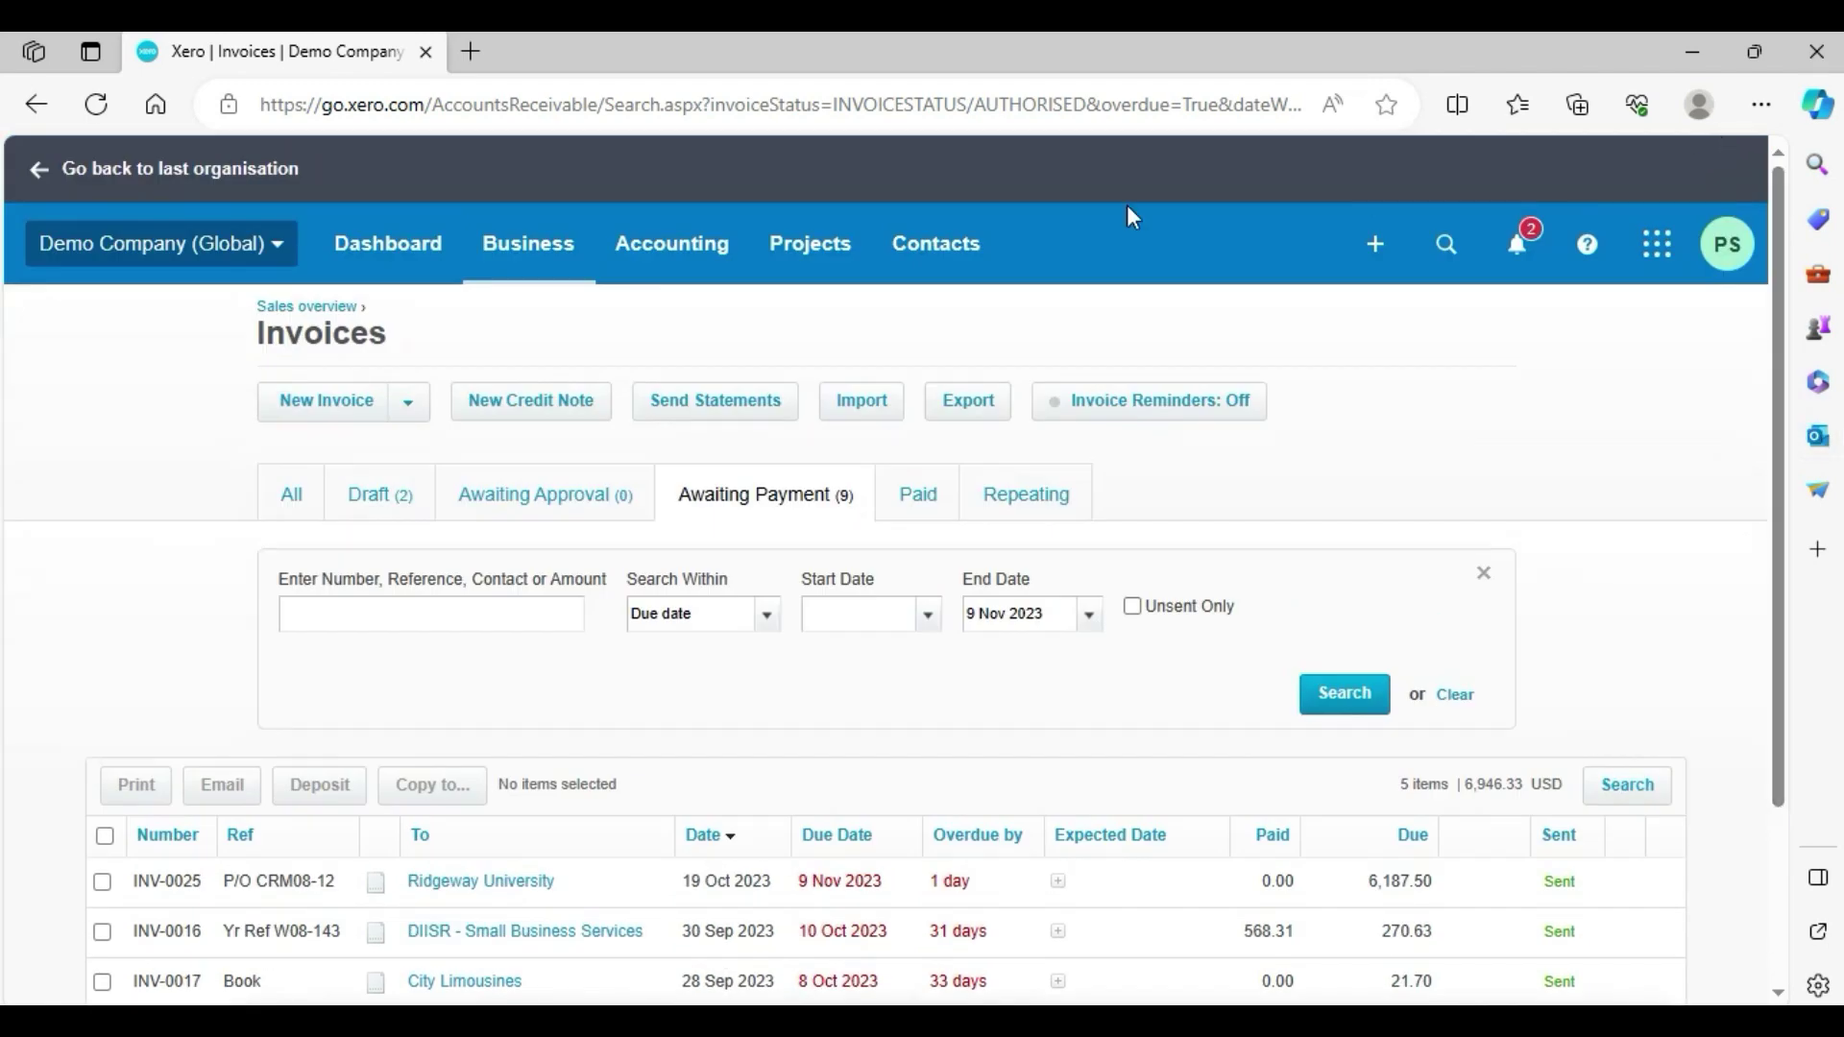
Return to the dashboard, view the draft sales invoices and open the Rex Media Group draft dated 8 Nov 2023
left_click(403, 269)
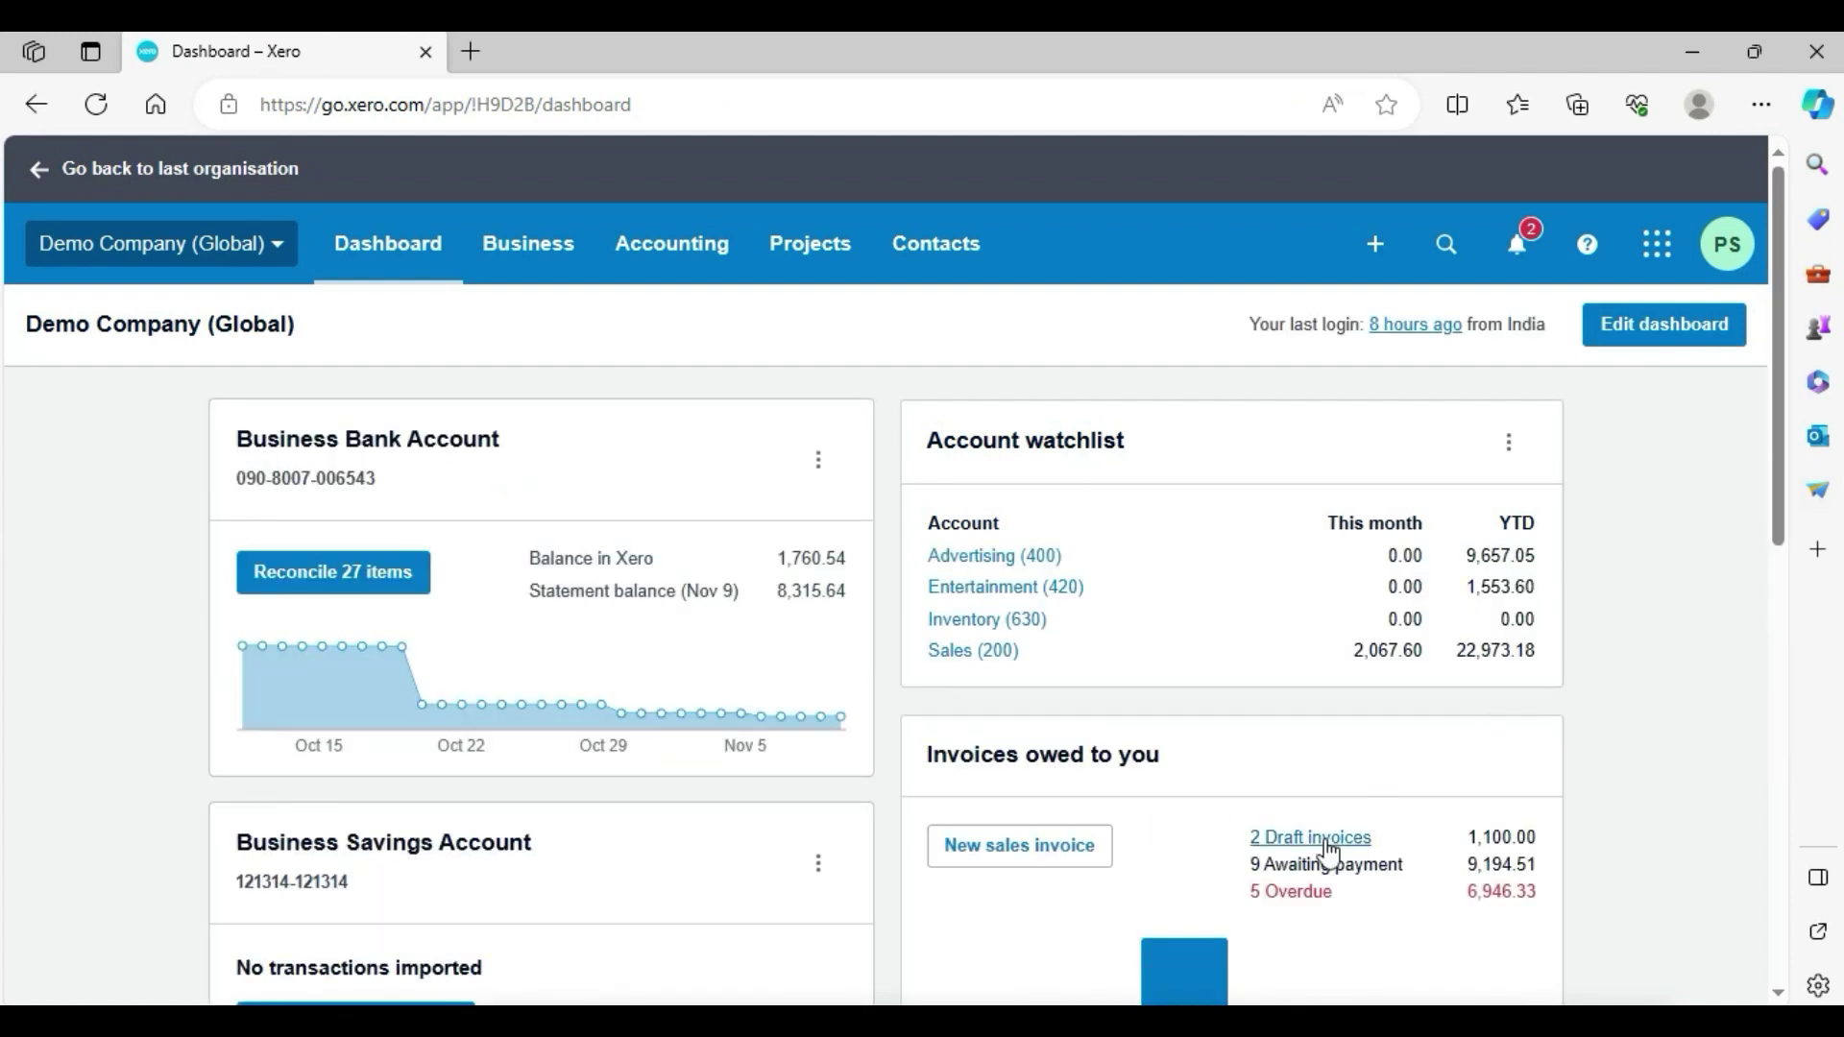
left_click(1324, 845)
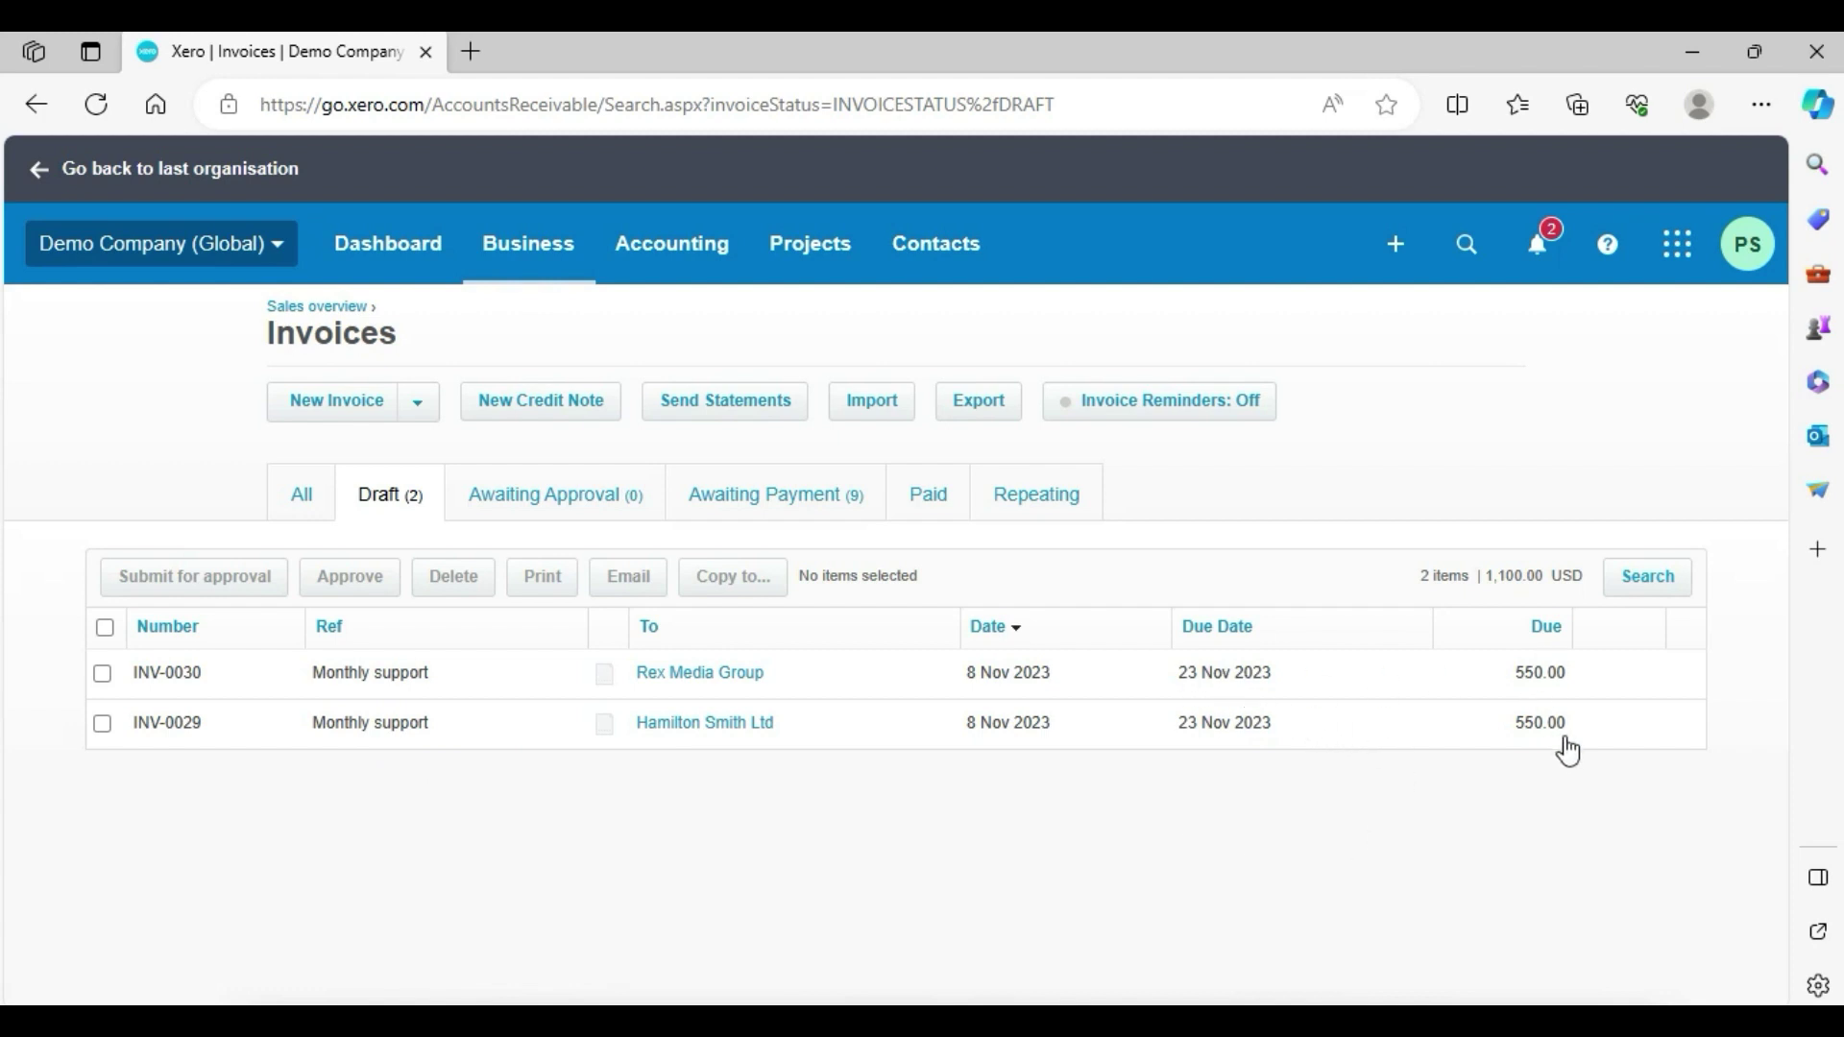
left_click(1243, 689)
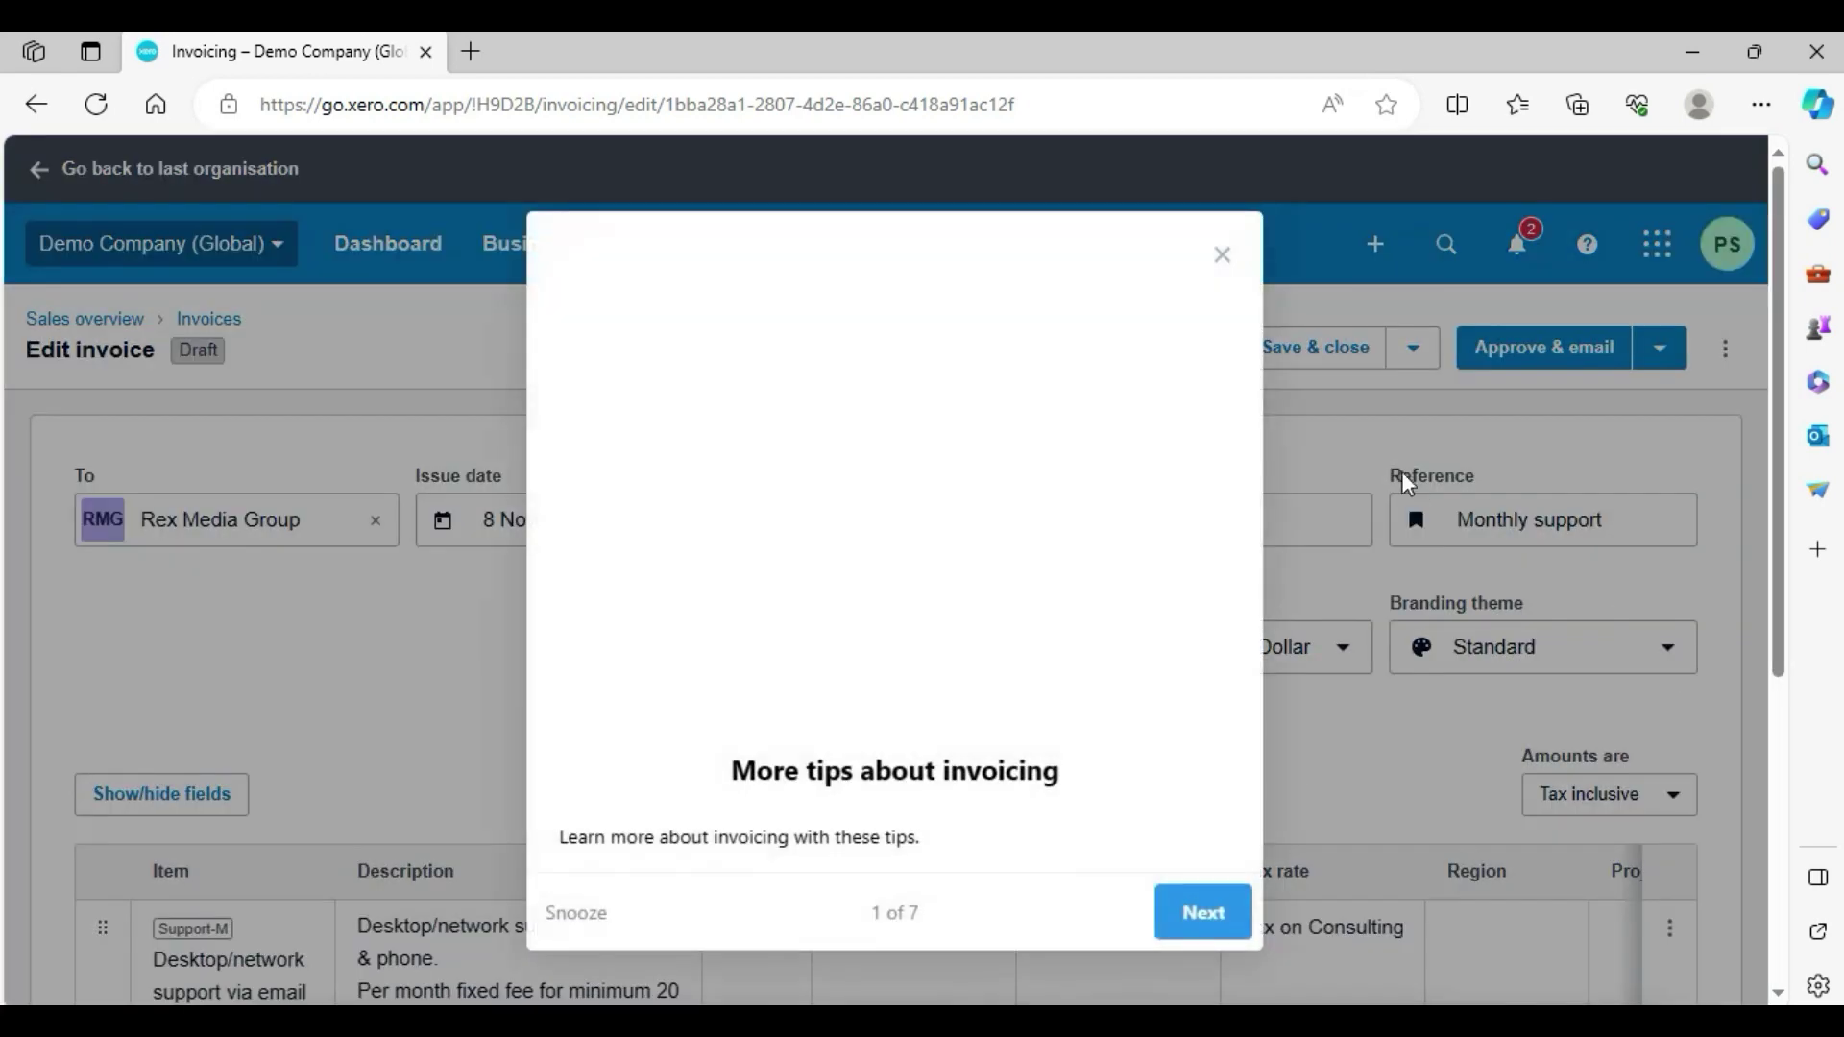
Dismiss the invoicing tips and return to the dashboard's Invoices owed to you section
left_click(1221, 265)
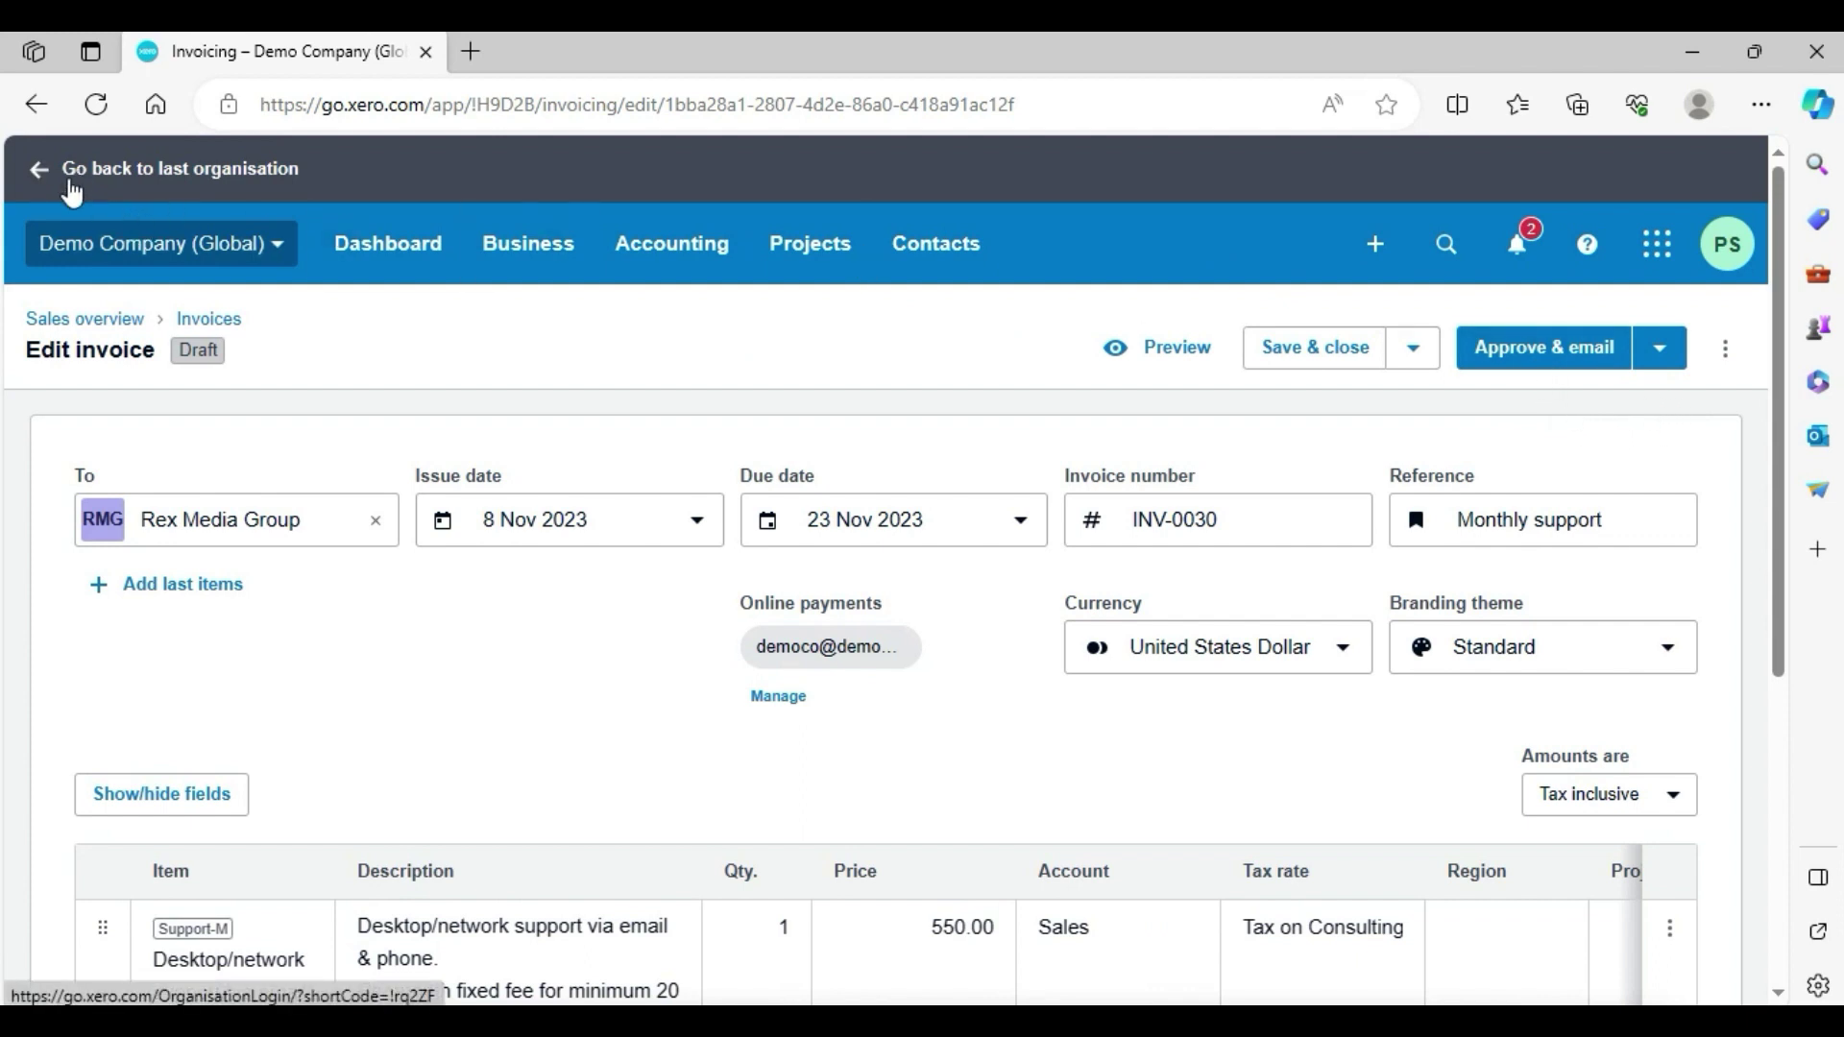
left_click(375, 263)
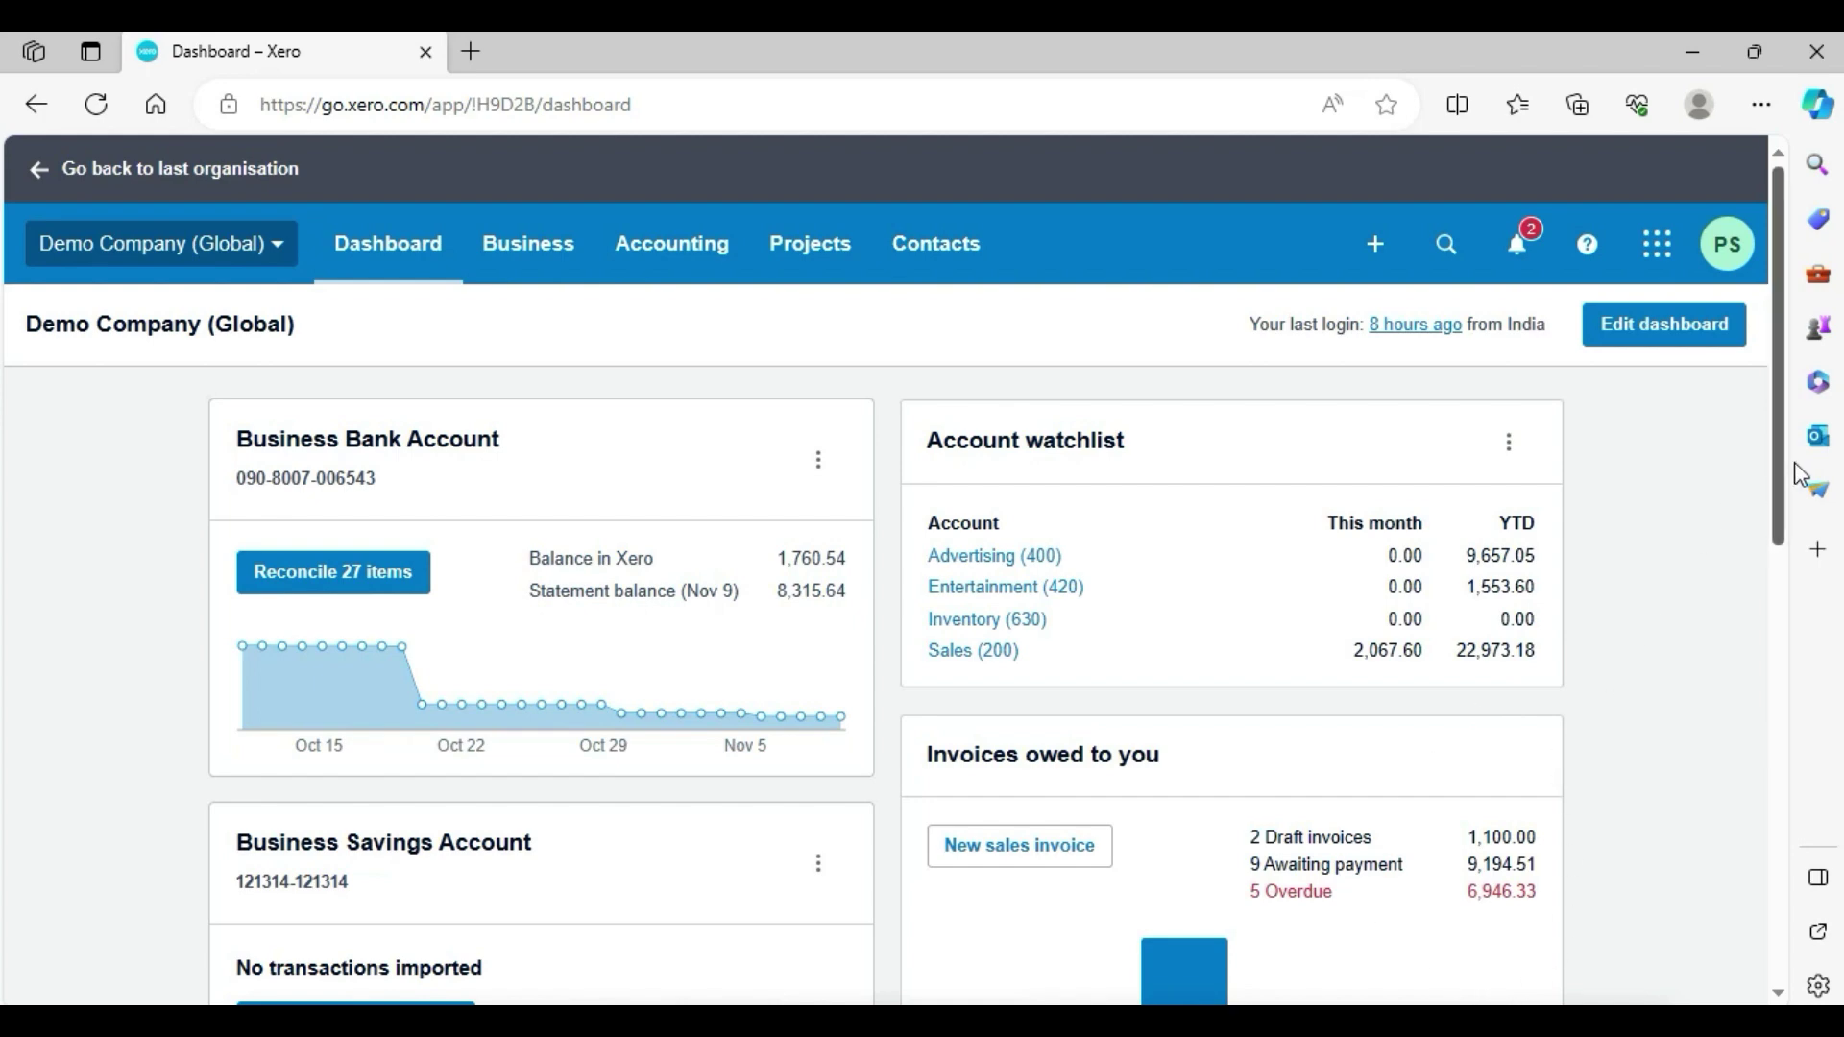
left_click_drag(1781, 480, 1738, 587)
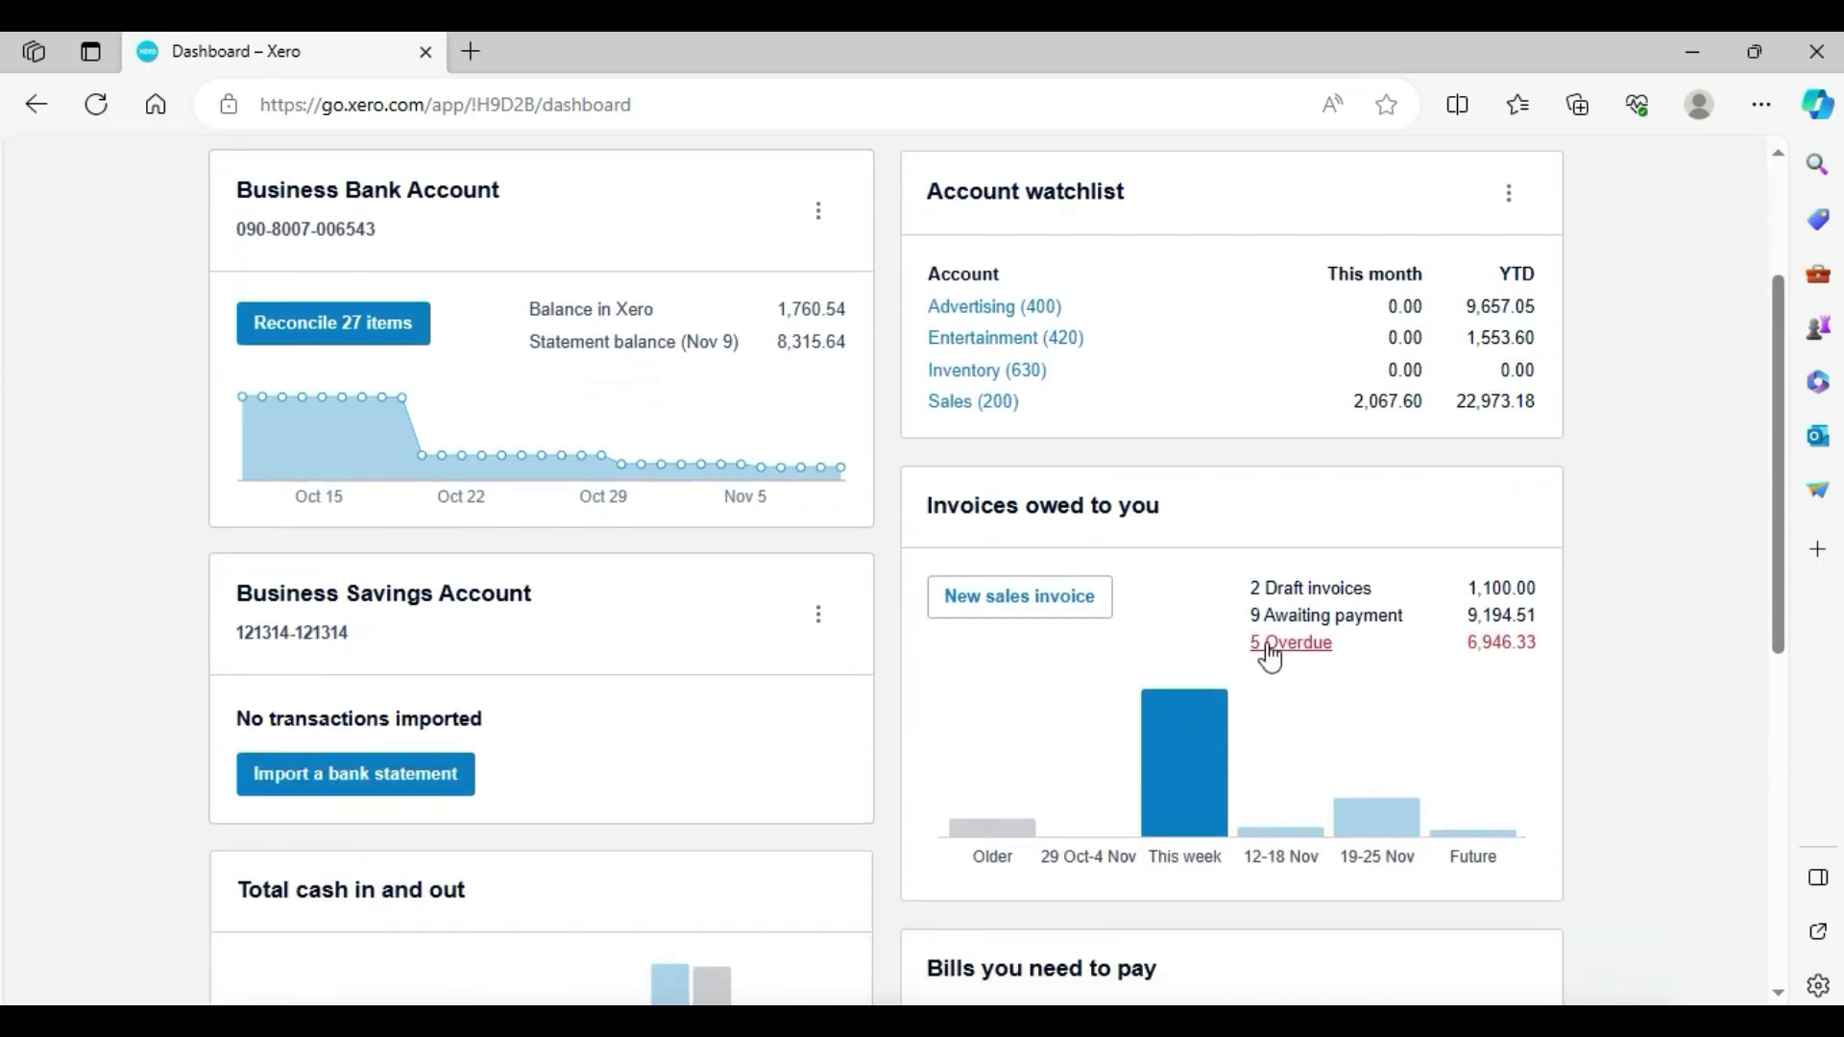
Open the sales invoices awaiting payment and review their customers, due dates, overdue days and due amounts
left_click(1325, 618)
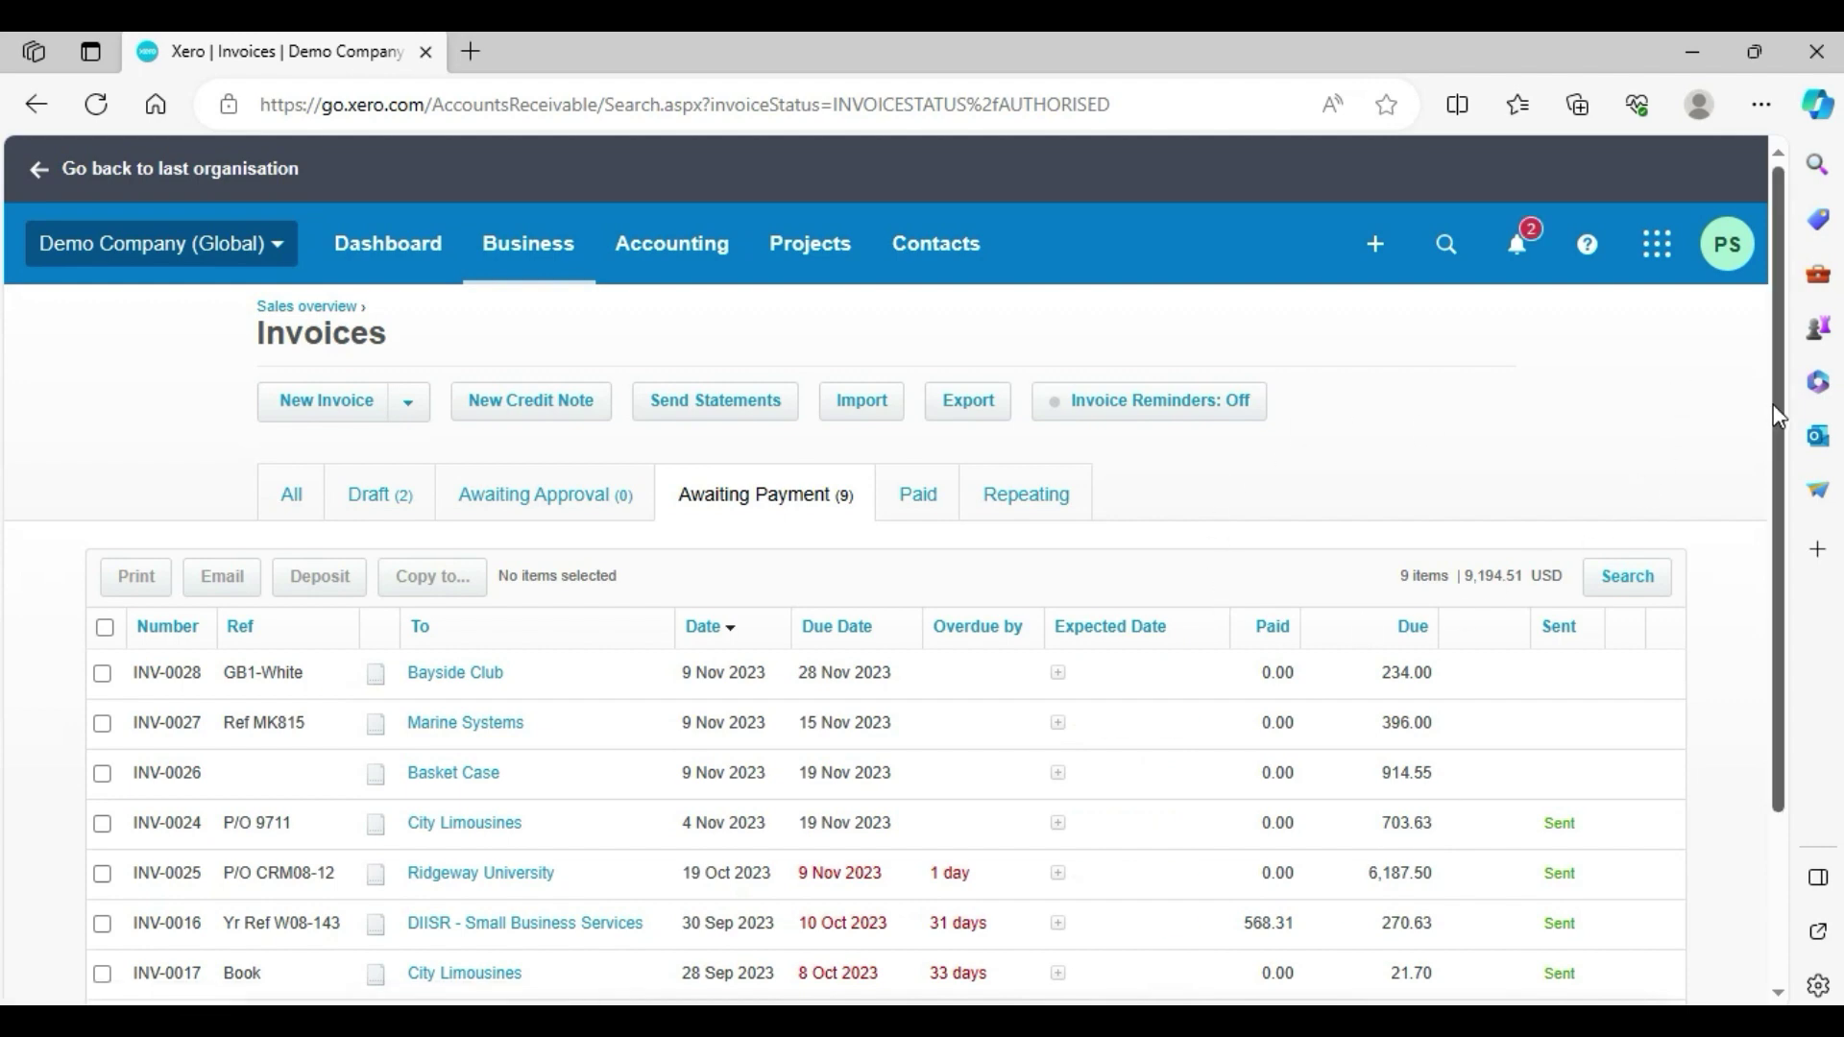
left_click_drag(1778, 412, 1819, 587)
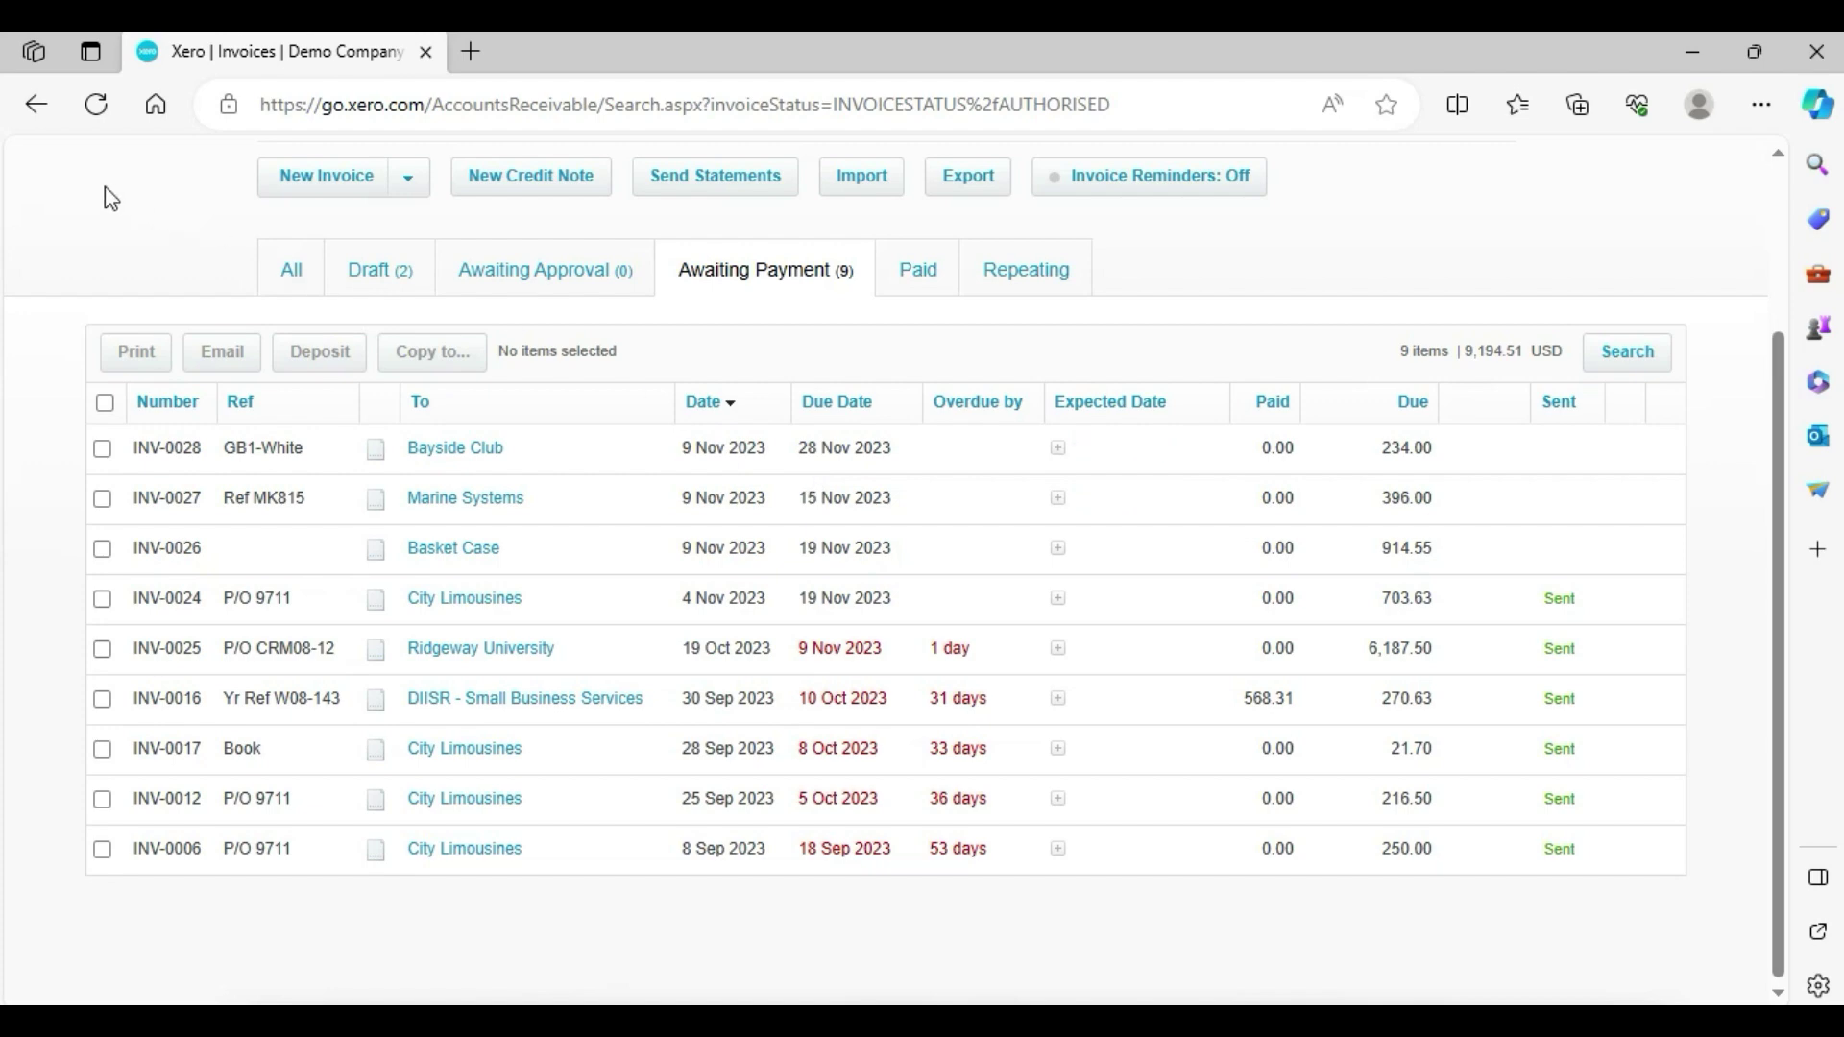
left_click_drag(1781, 362, 1283, 198)
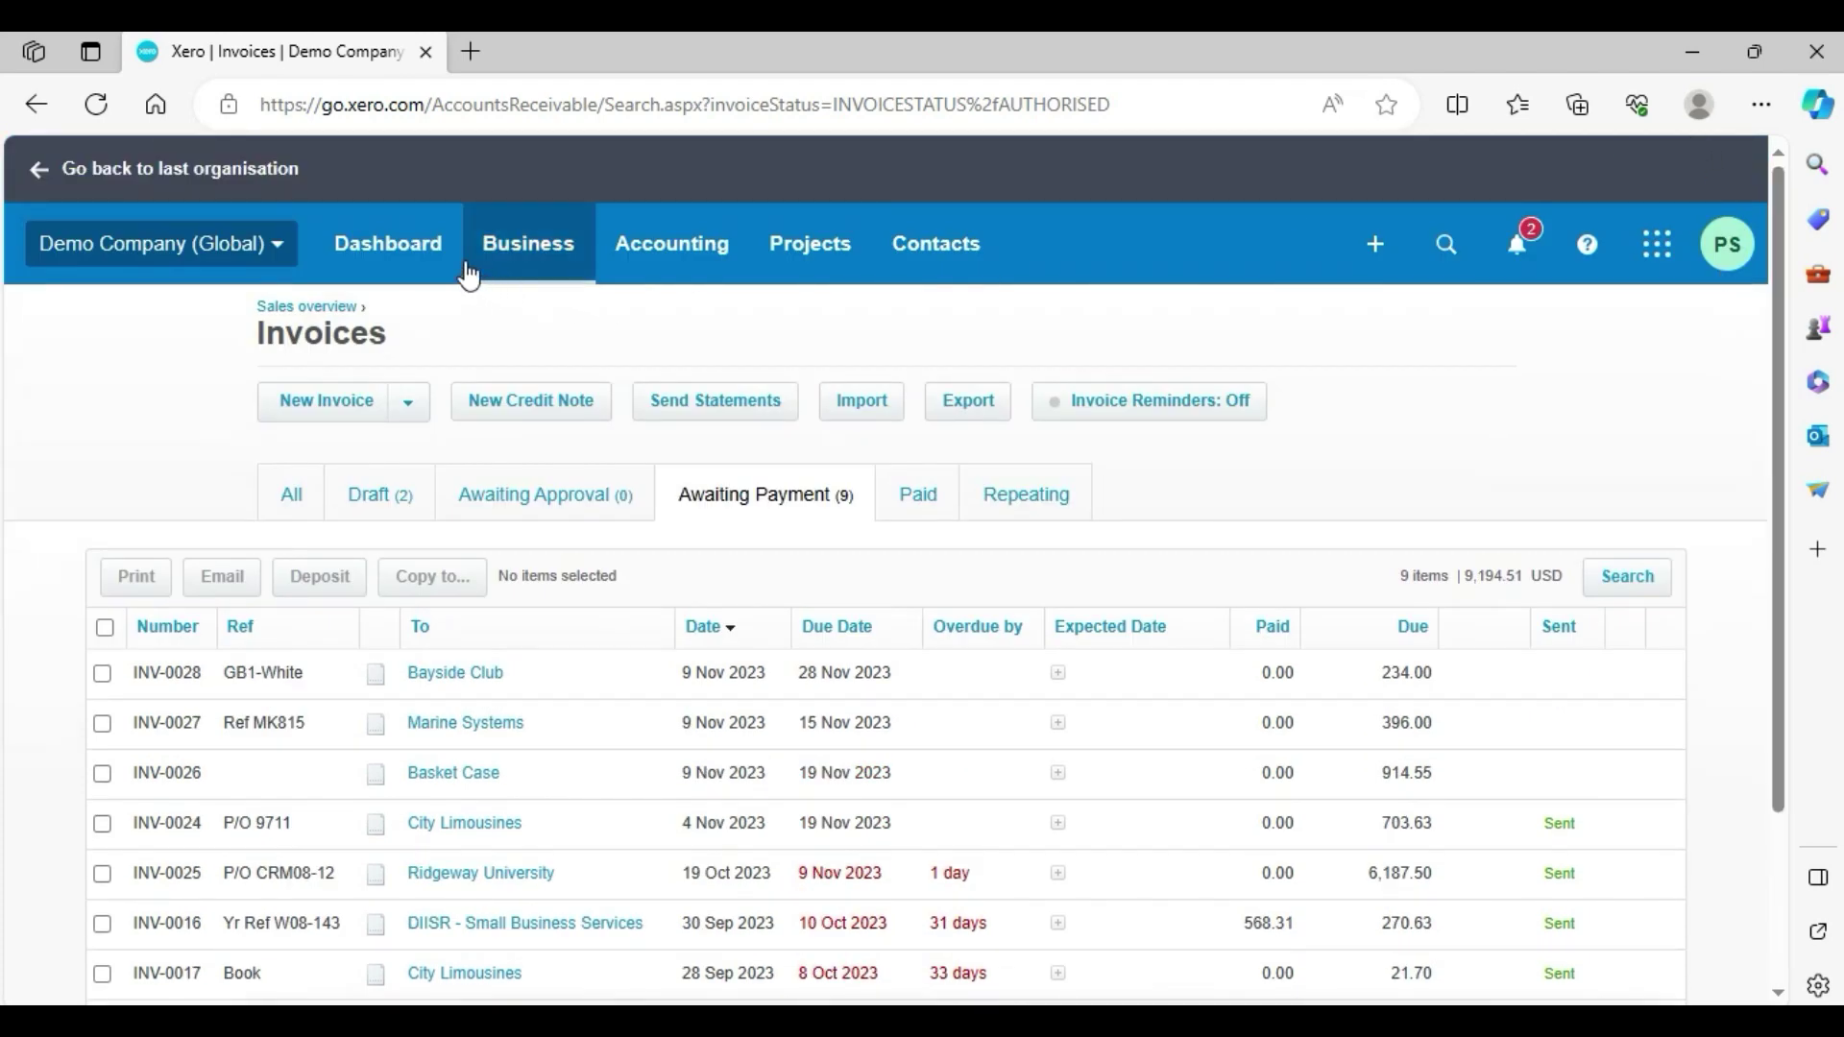
Return to the dashboard and check the September, October and November figures in the Total cash in and out chart
left_click(432, 246)
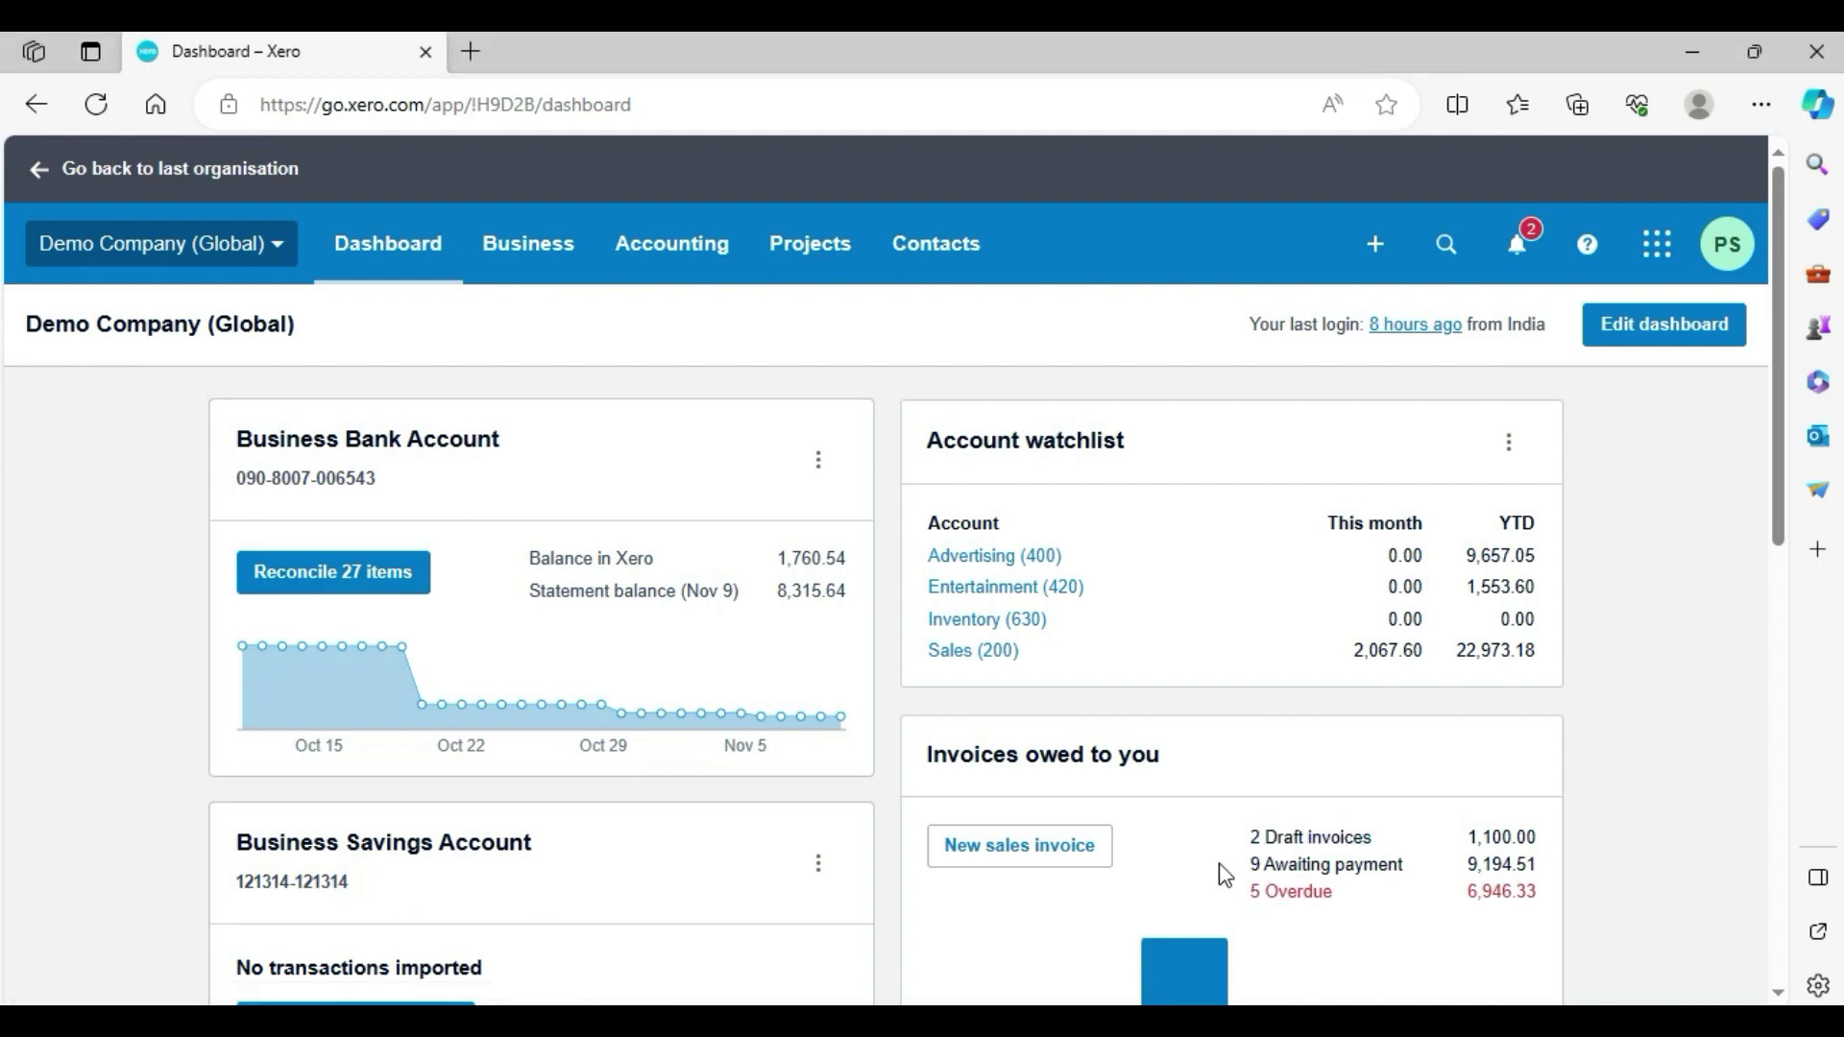
left_click_drag(1245, 837, 1337, 914)
scroll(1728, 624, "down", 6)
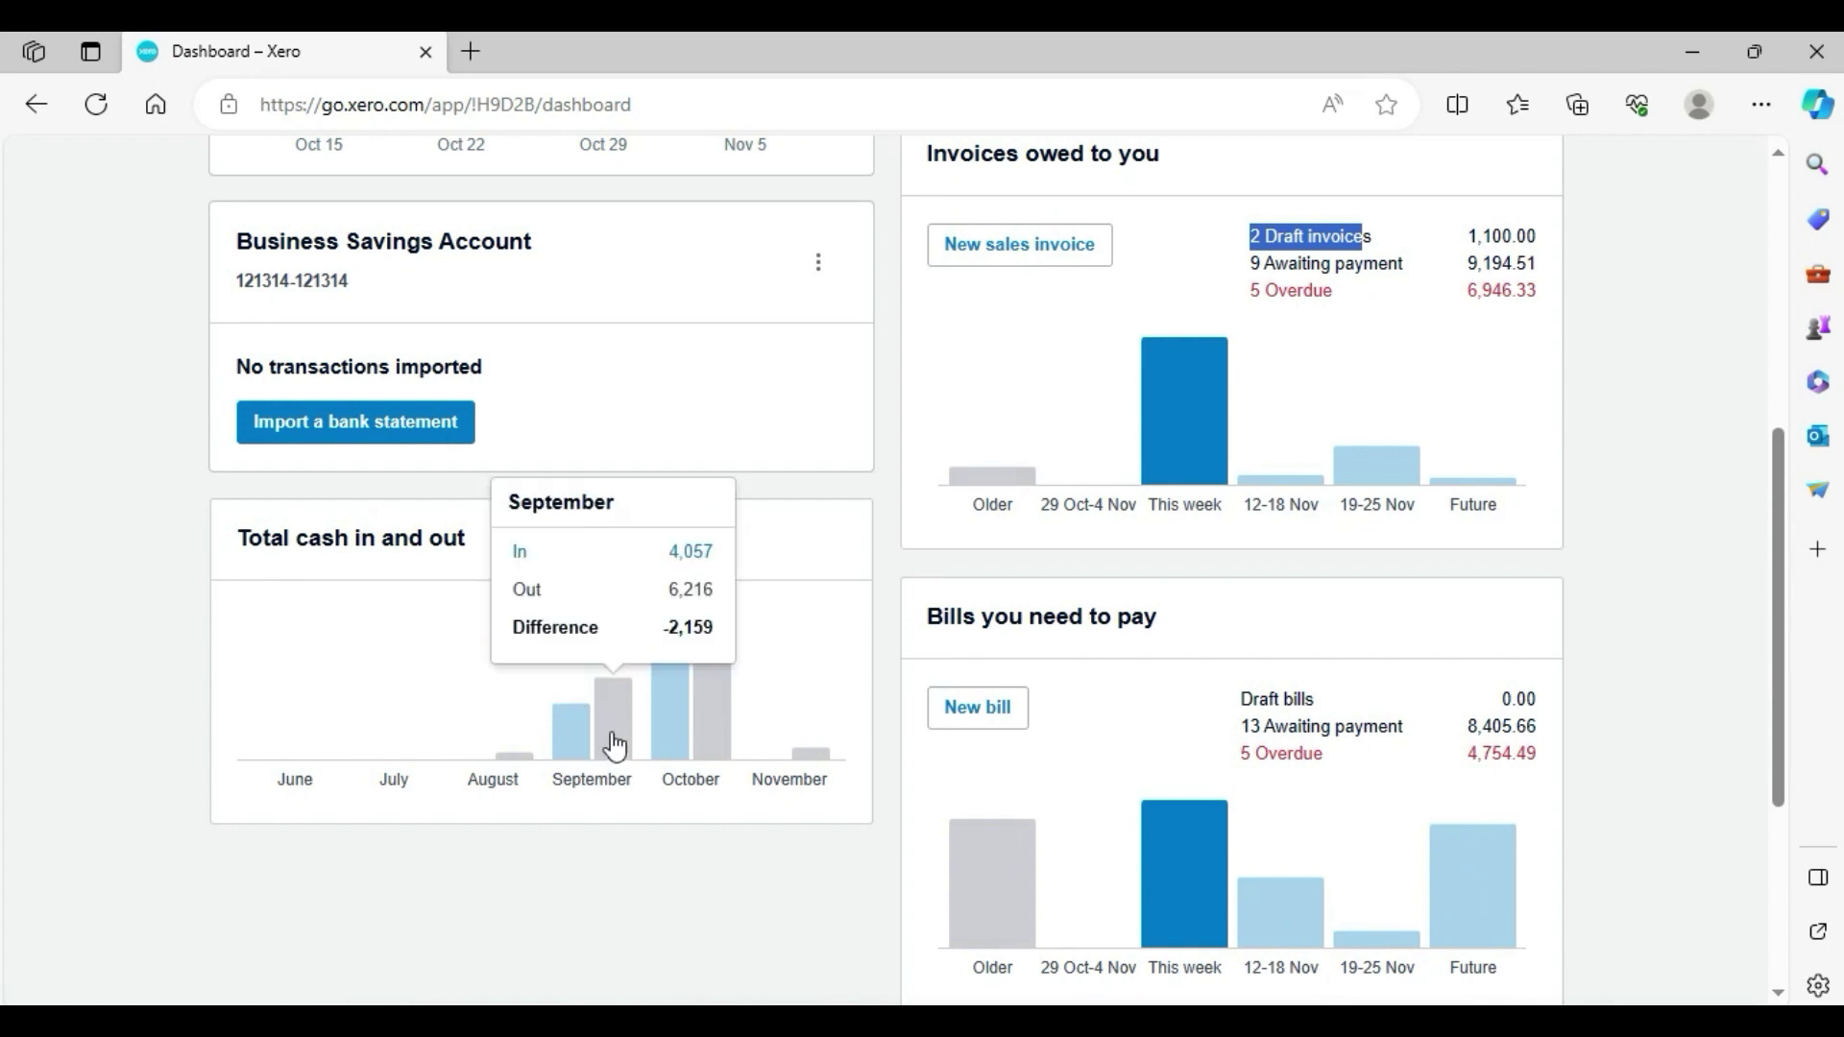
mouse_move(573, 734)
mouse_move(724, 741)
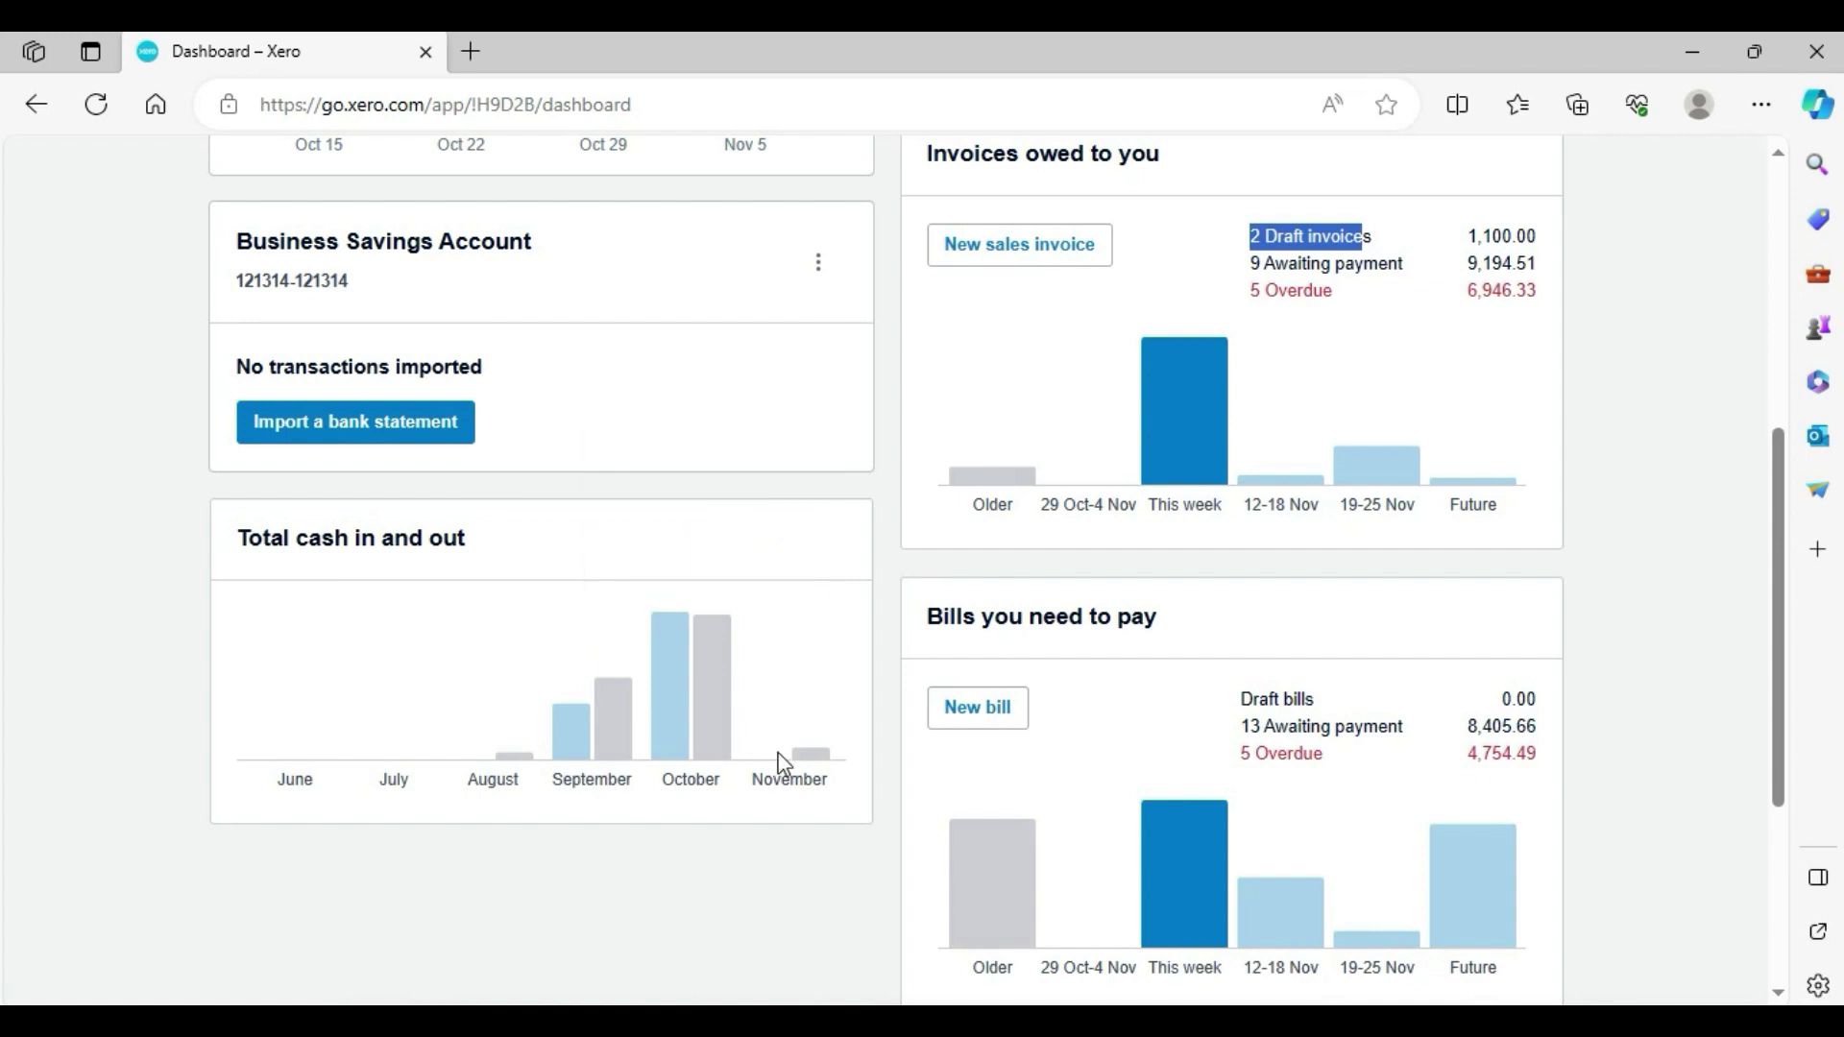
mouse_move(810, 768)
Review the draft, awaiting payment and overdue amounts under Bills you need to pay
left_click_drag(930, 625, 1280, 625)
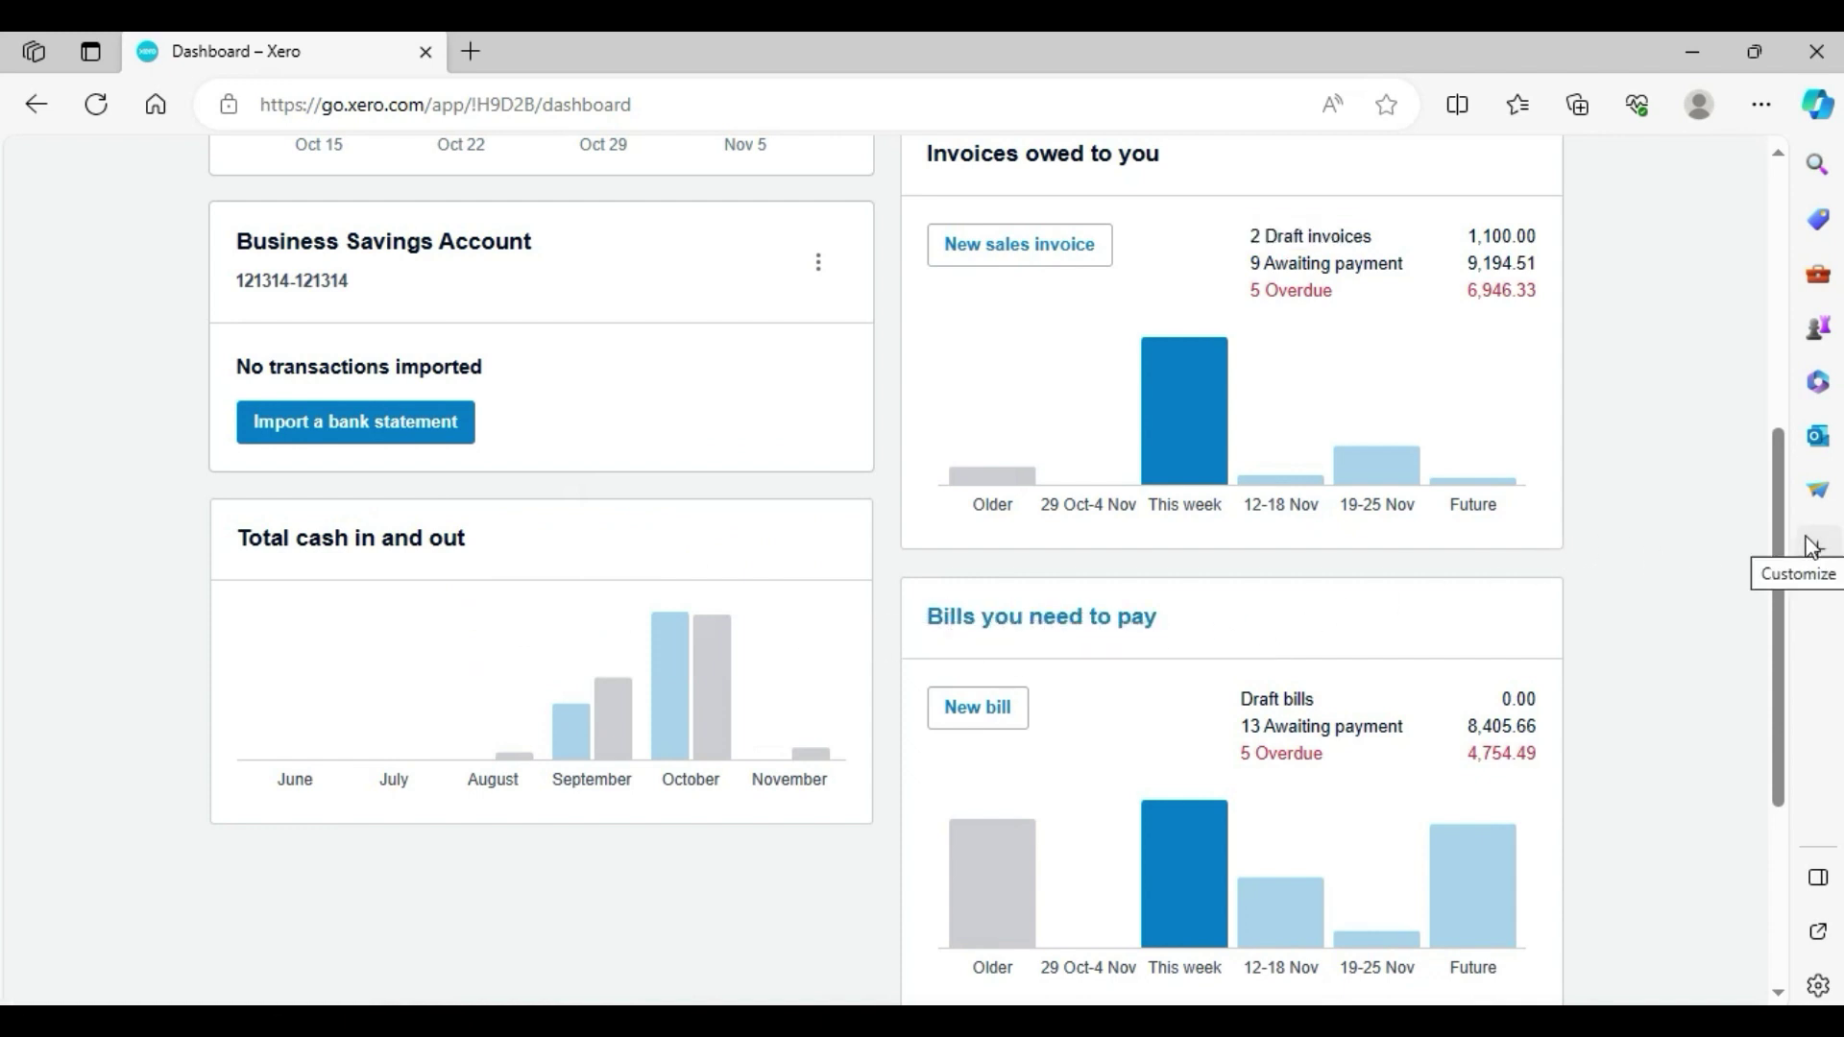
mouse_move(1777, 538)
left_mouse_down()
mouse_move(1785, 654)
mouse_move(1766, 519)
left_mouse_up()
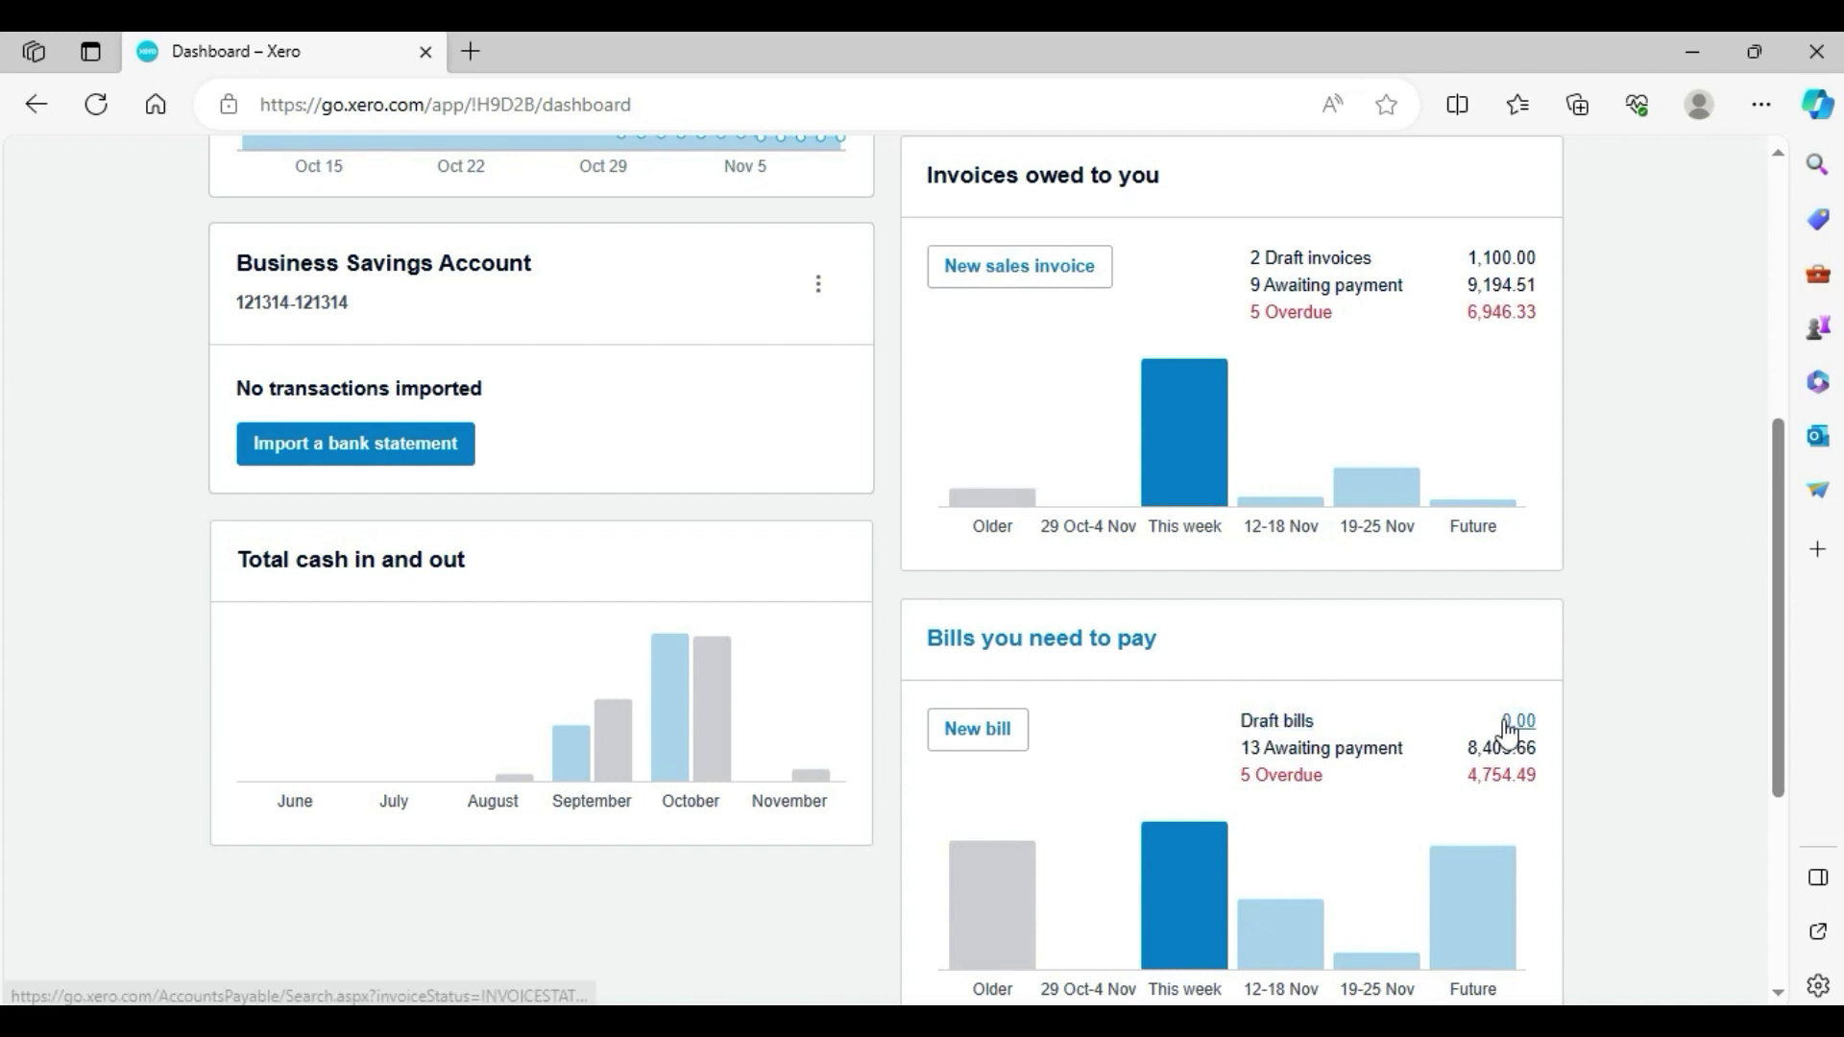
left_click_drag(1237, 718, 1379, 754)
left_click(1561, 768)
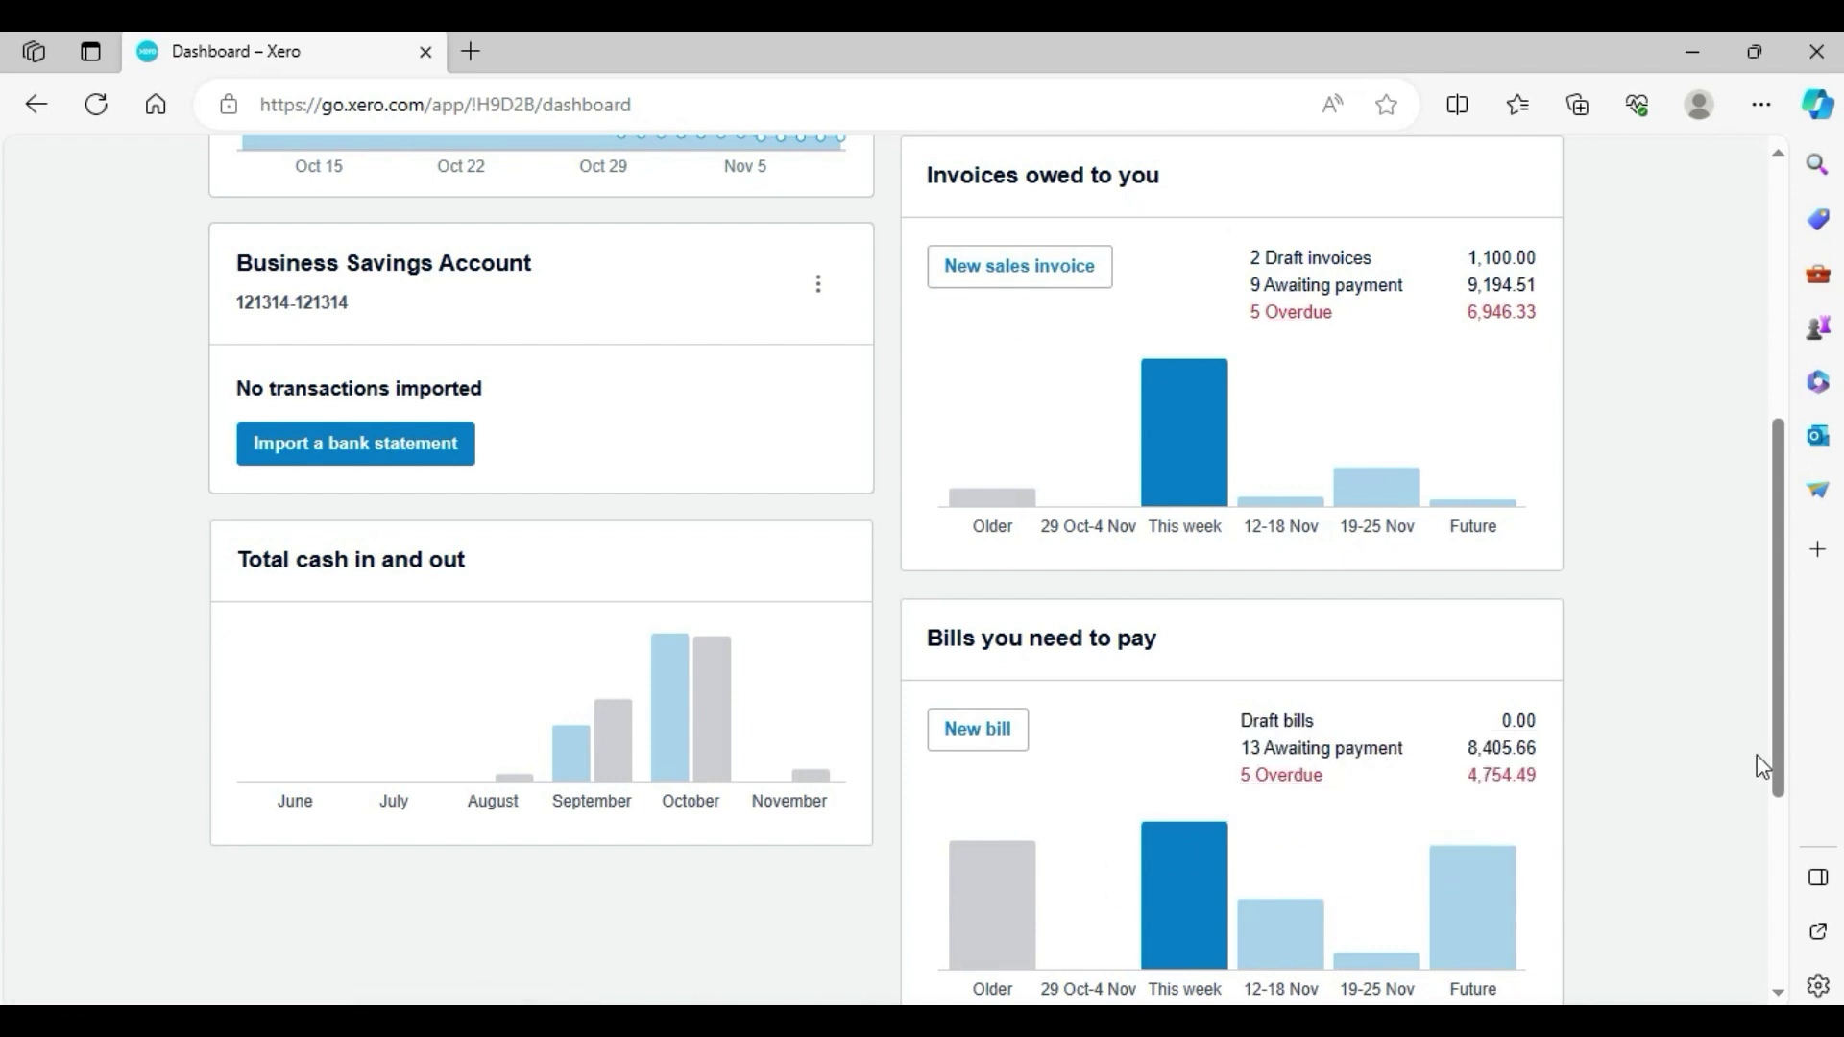
Create a new expense claim with a purchase amount of 10 USD and the description "fuel"
left_click_drag(1778, 637, 1794, 783)
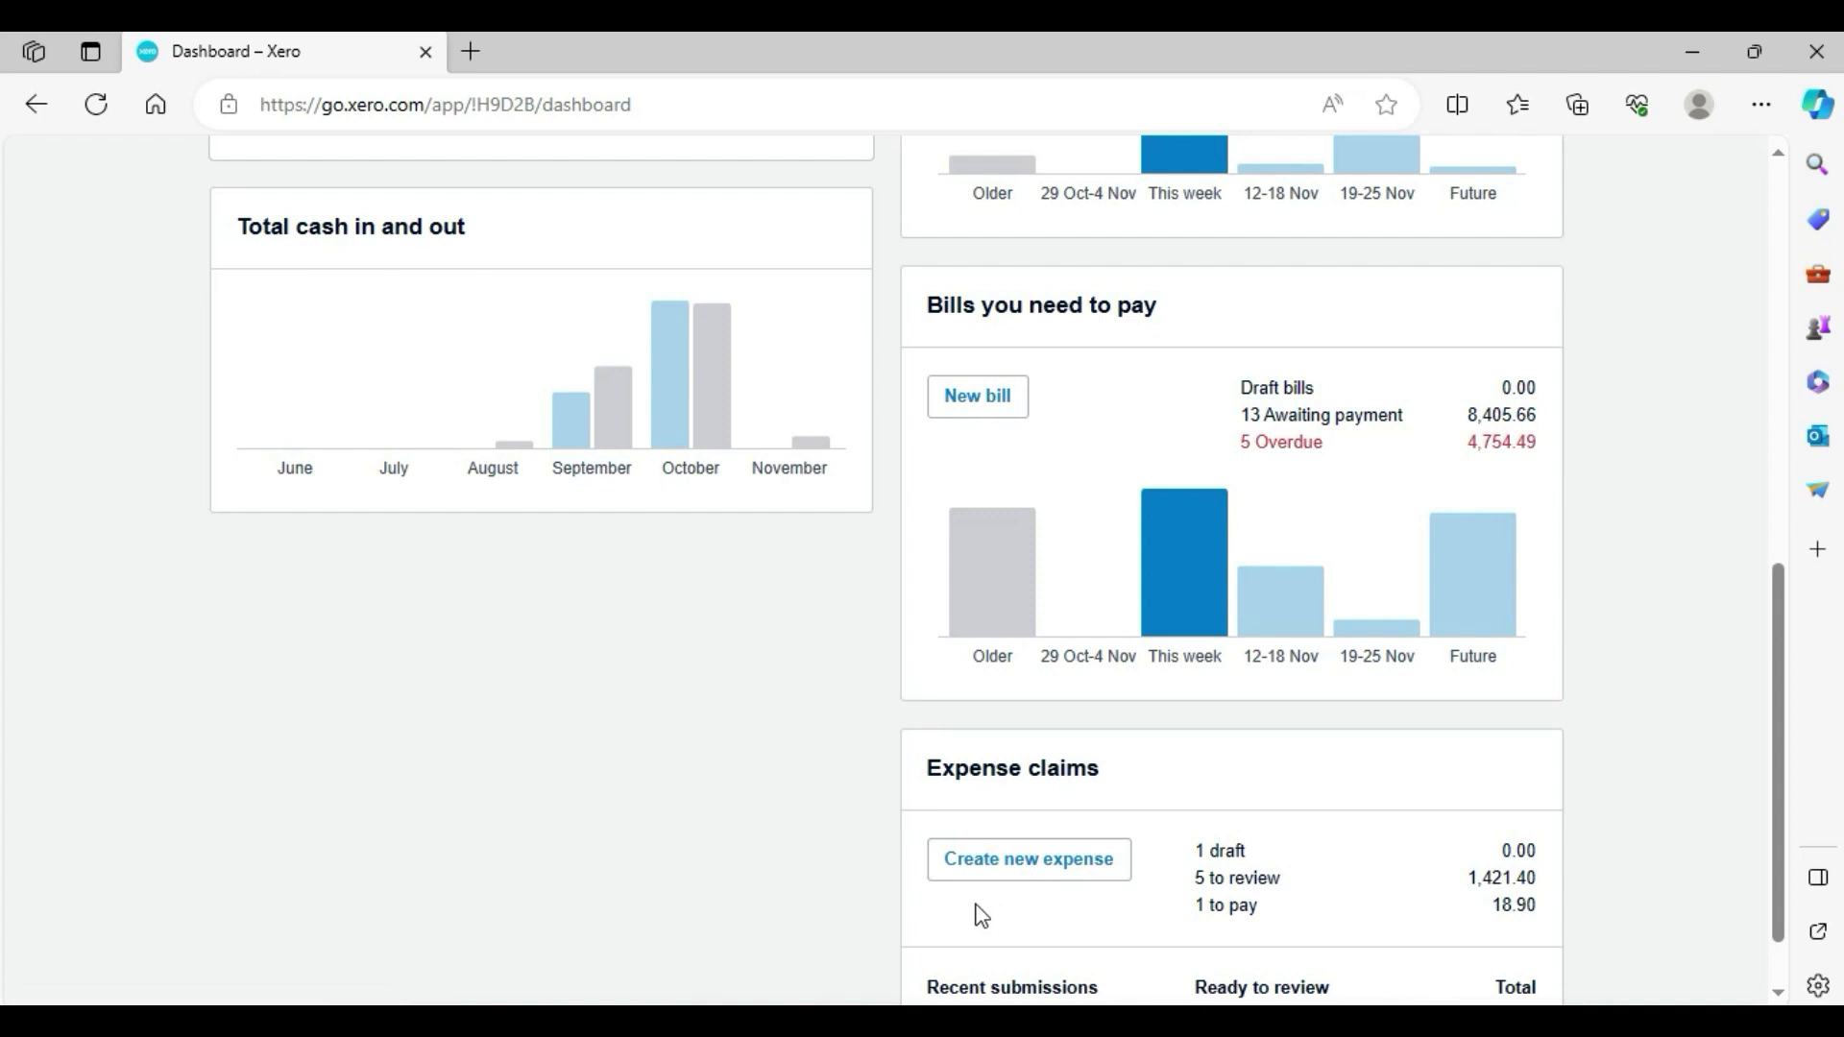
left_click(1027, 872)
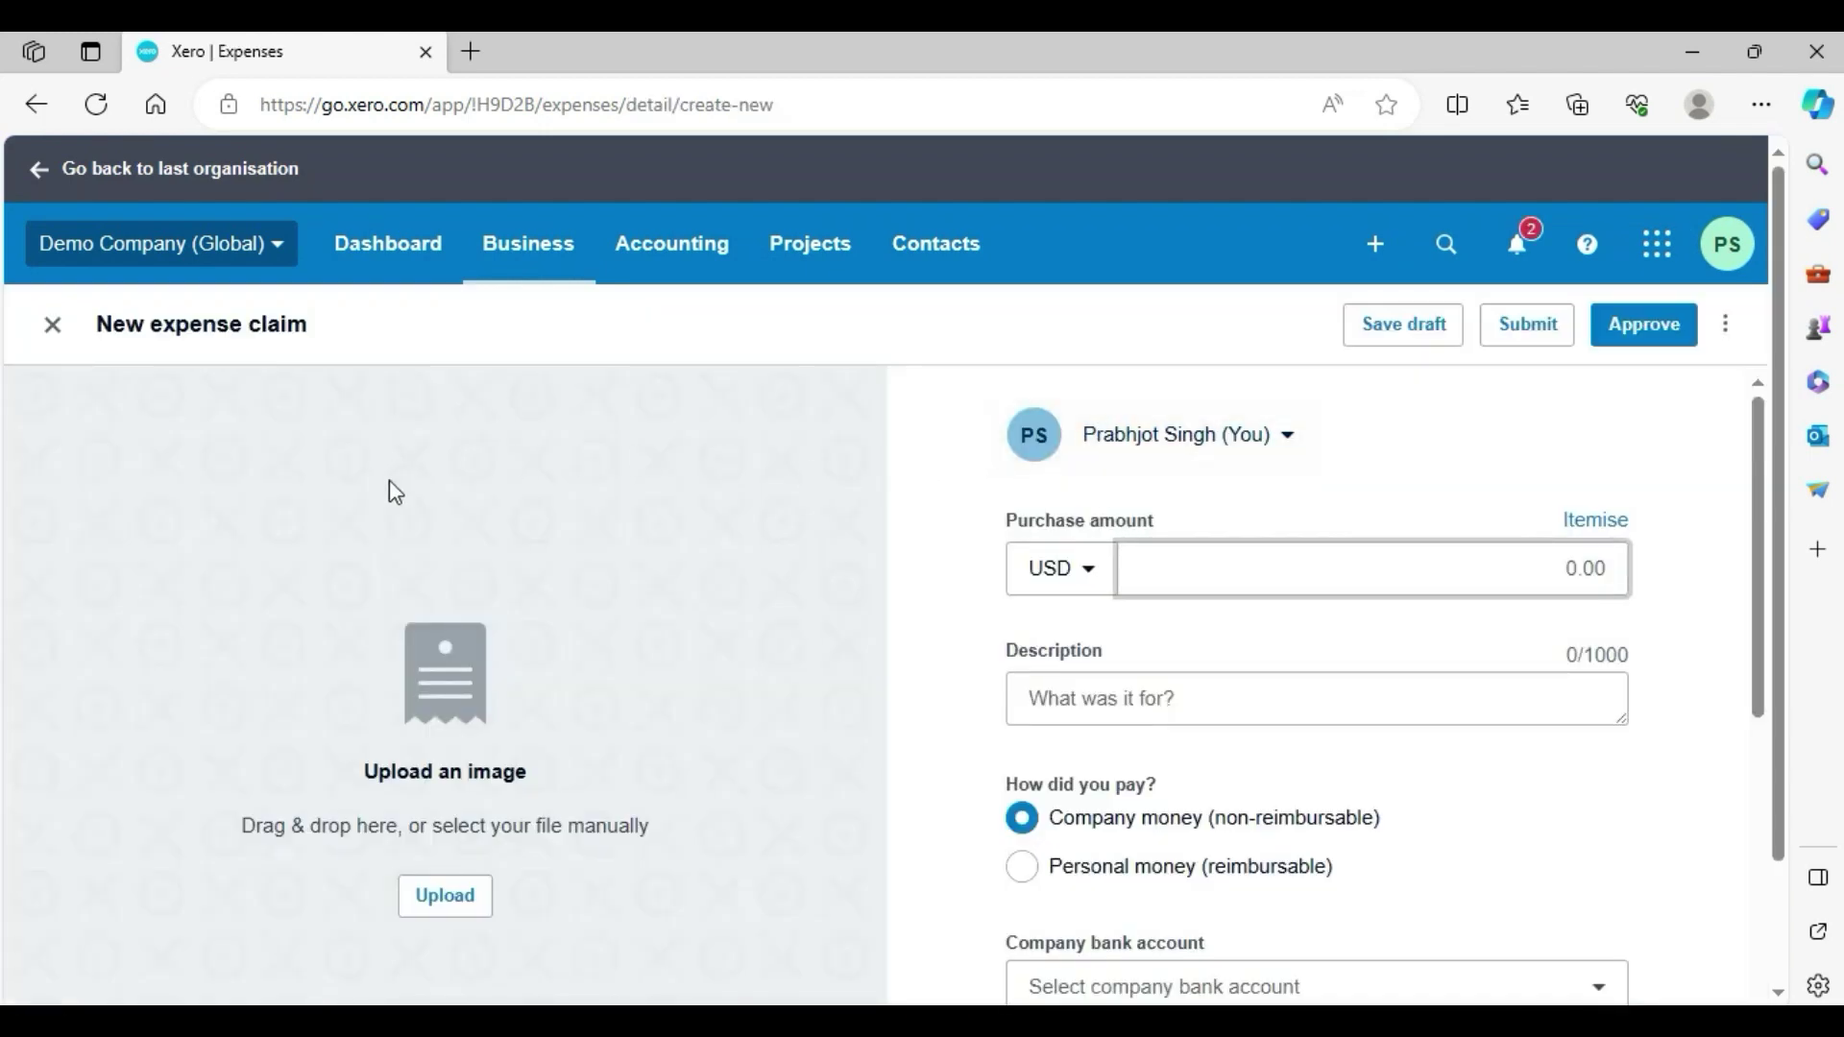
scroll(1756, 487, "down", 1)
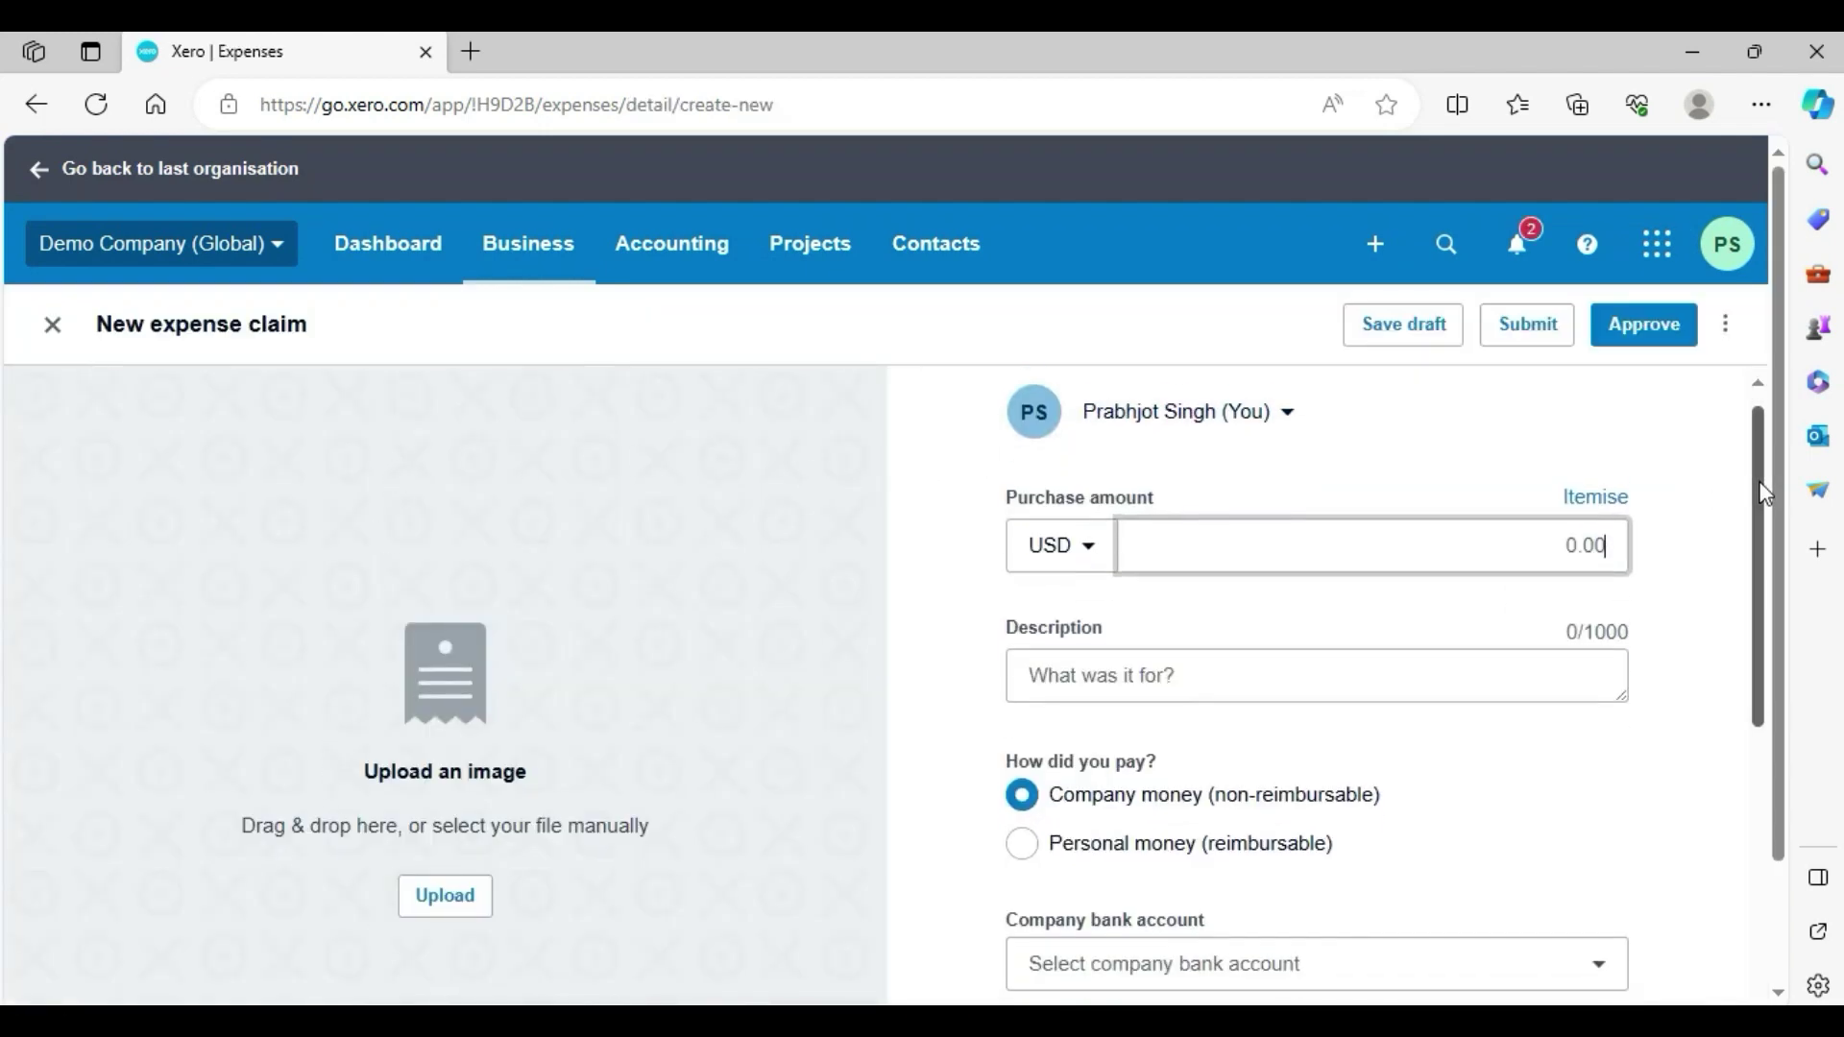
scroll(1749, 500, "down", 2)
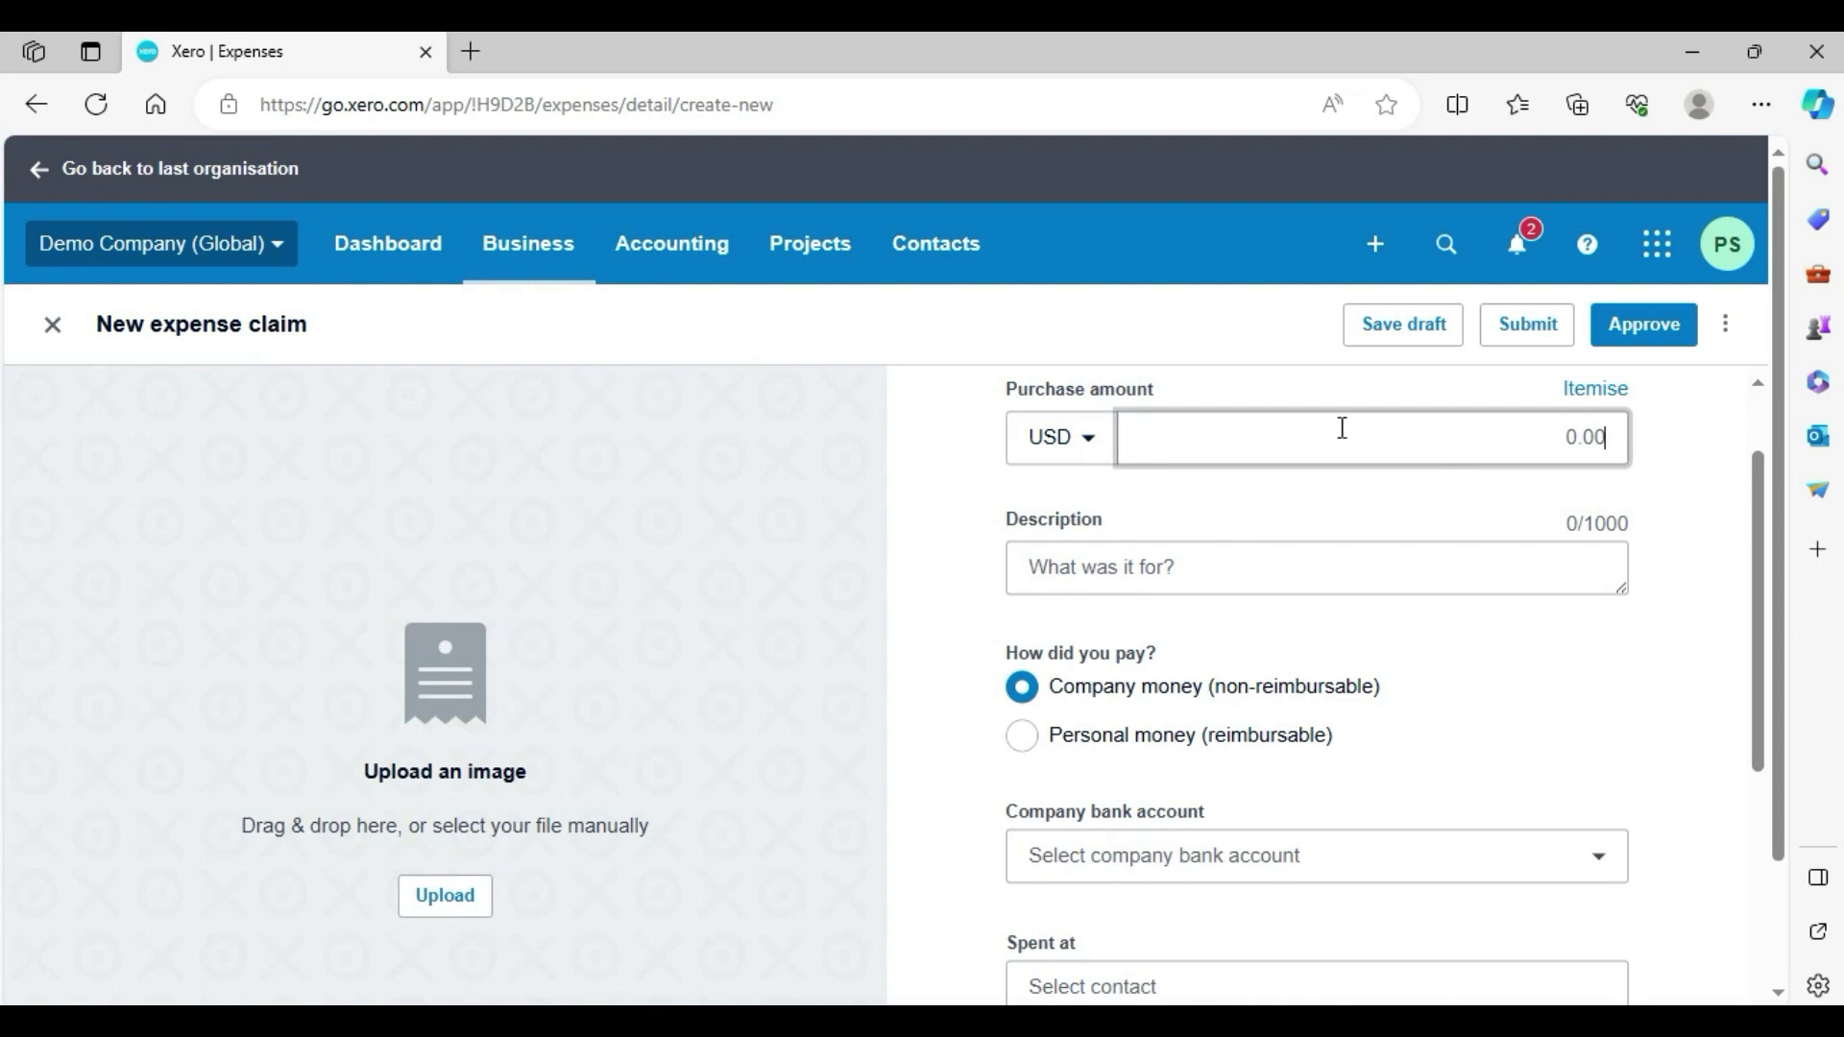
type("10")
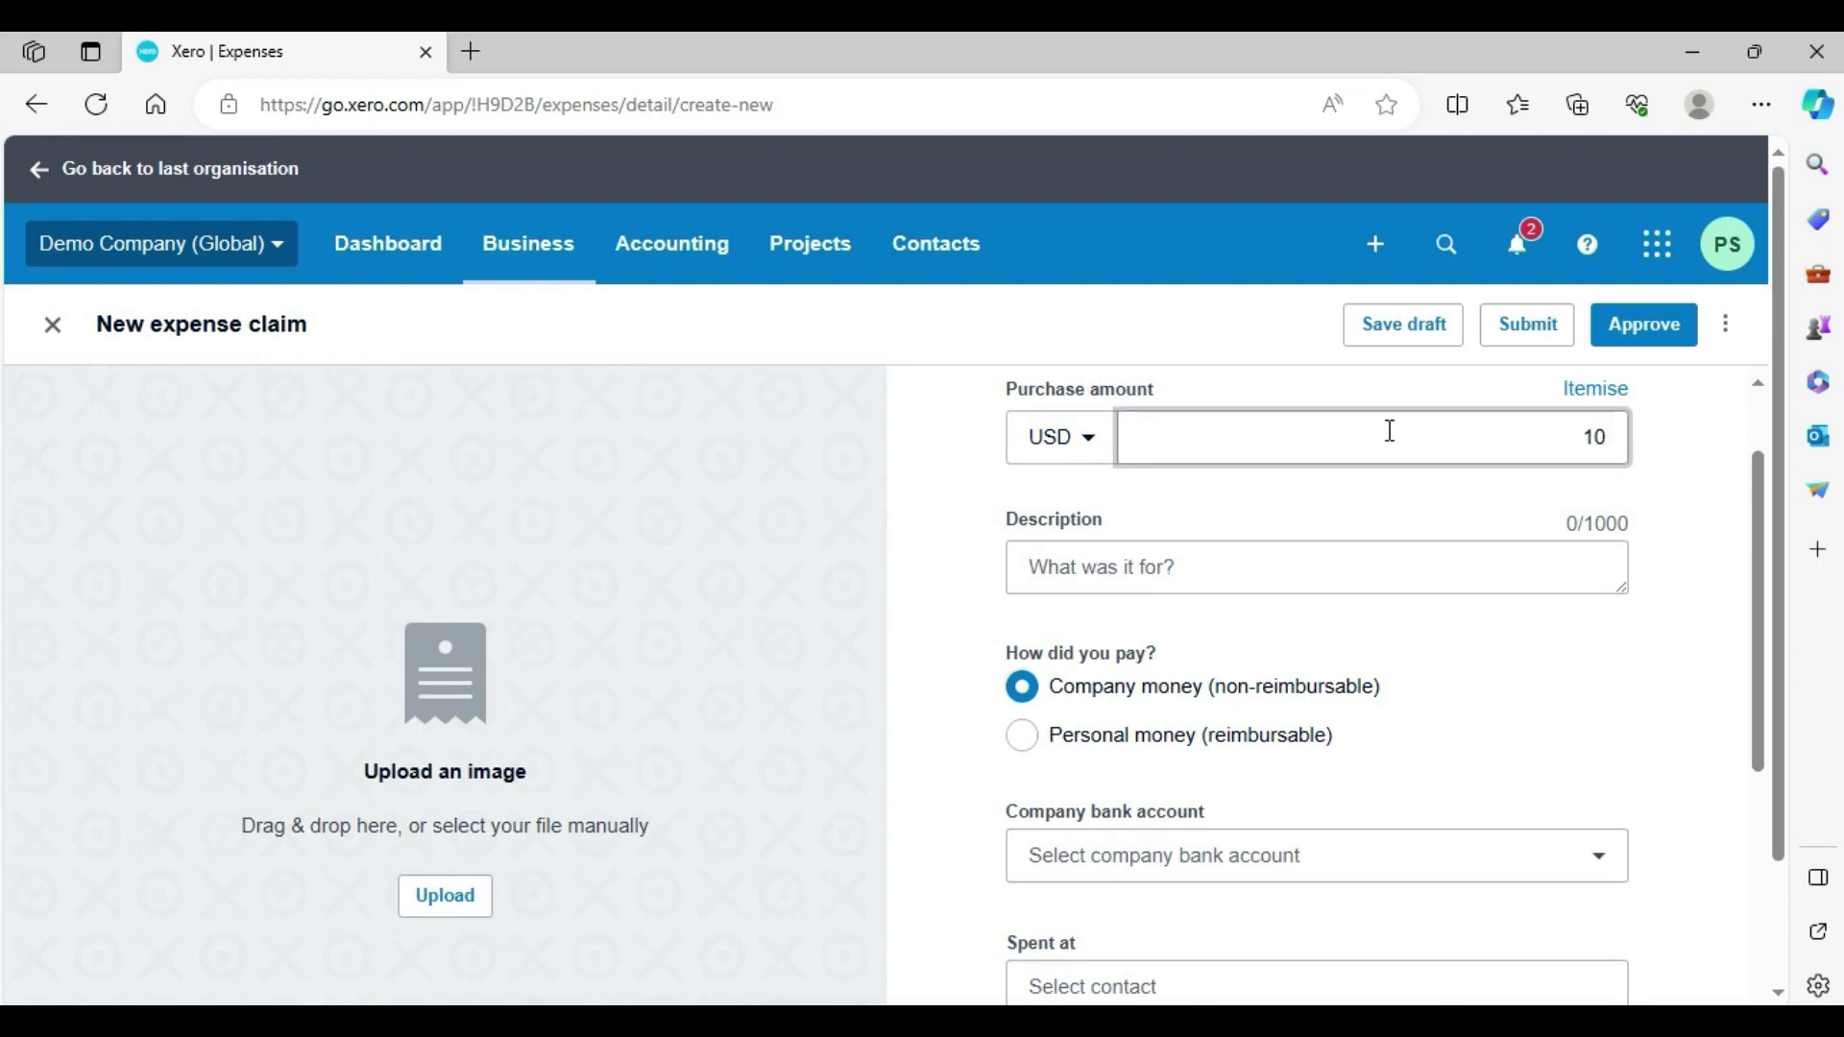
left_click(1193, 576)
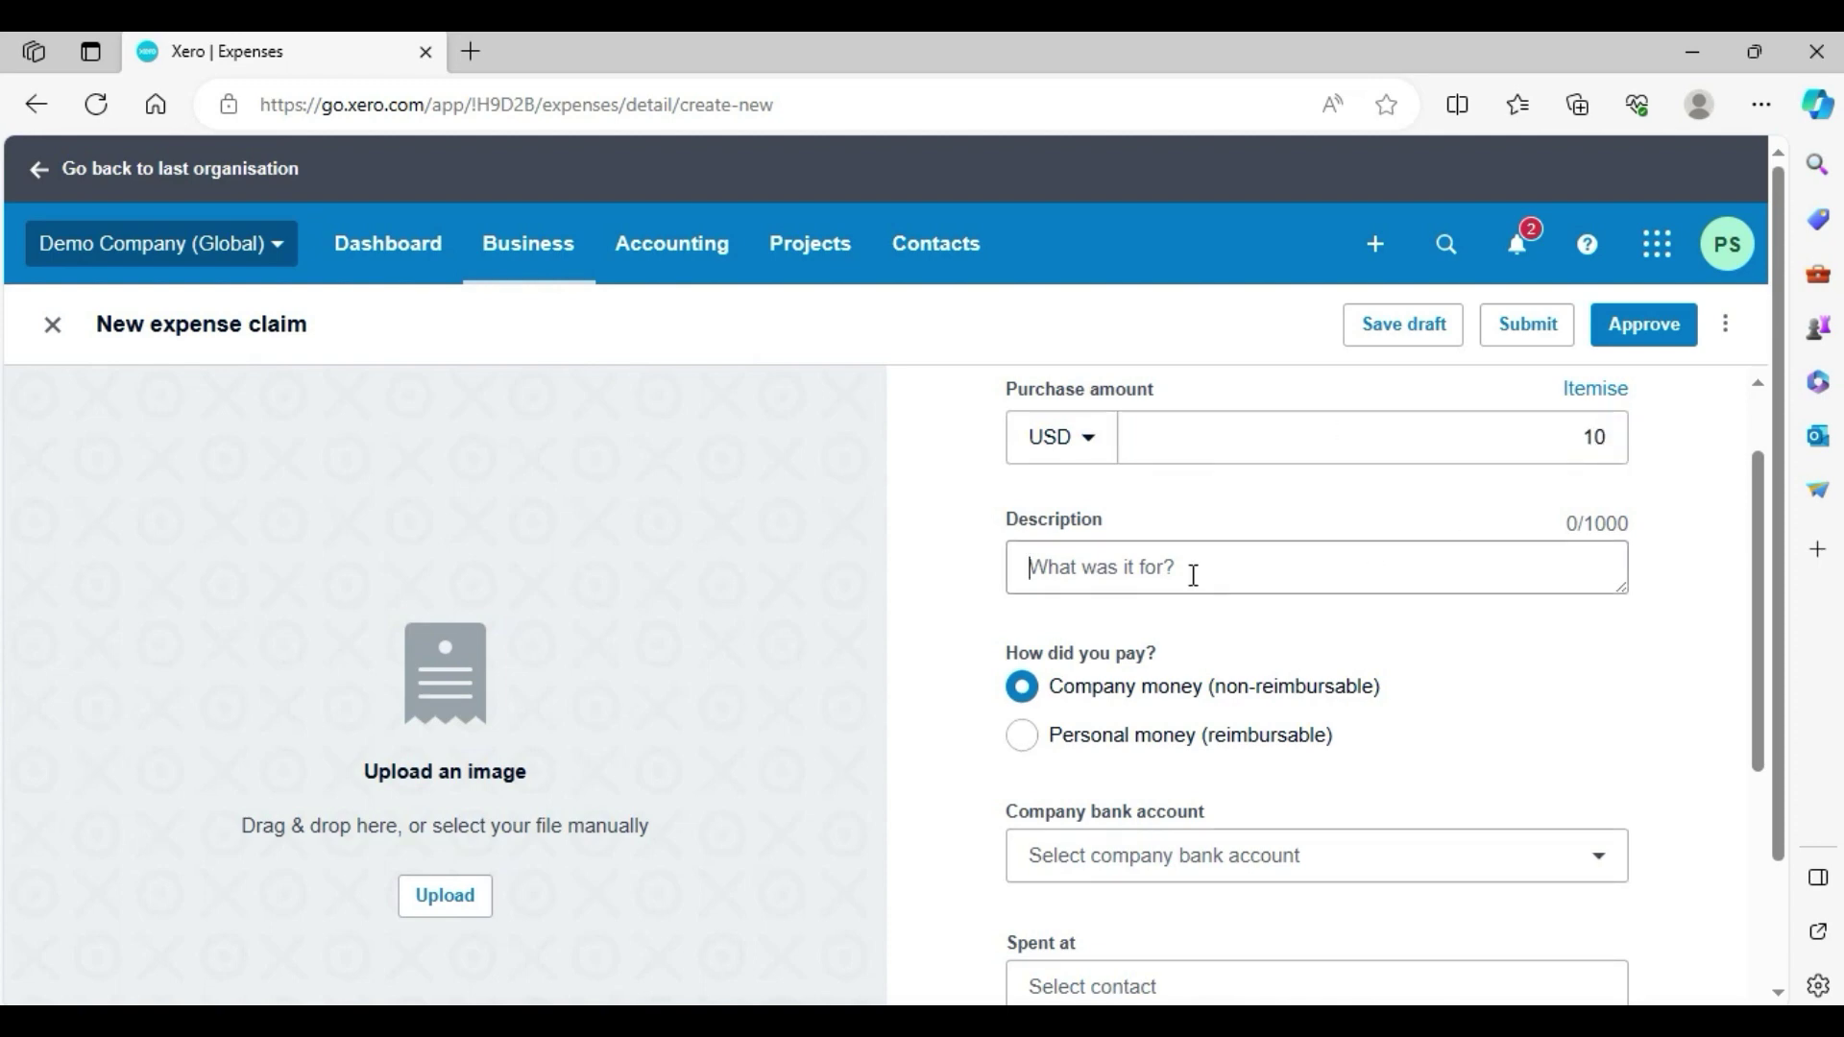
type("f")
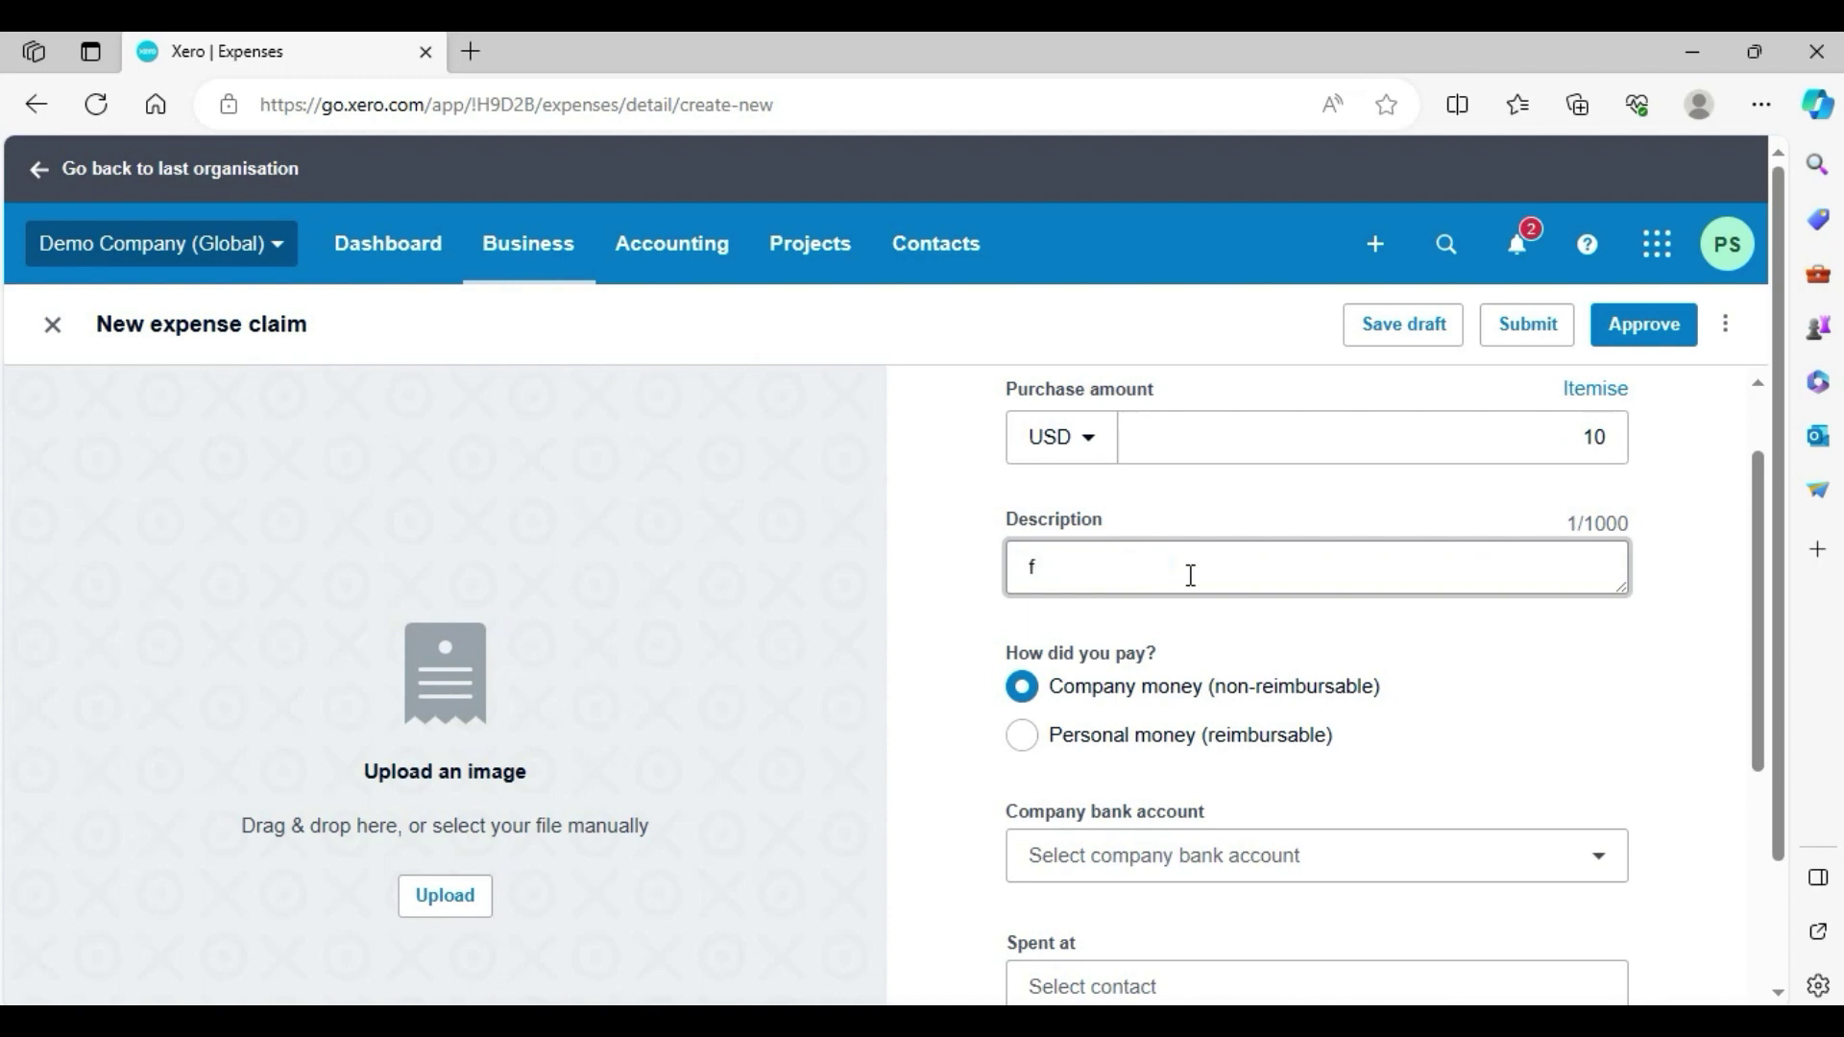
type("uel")
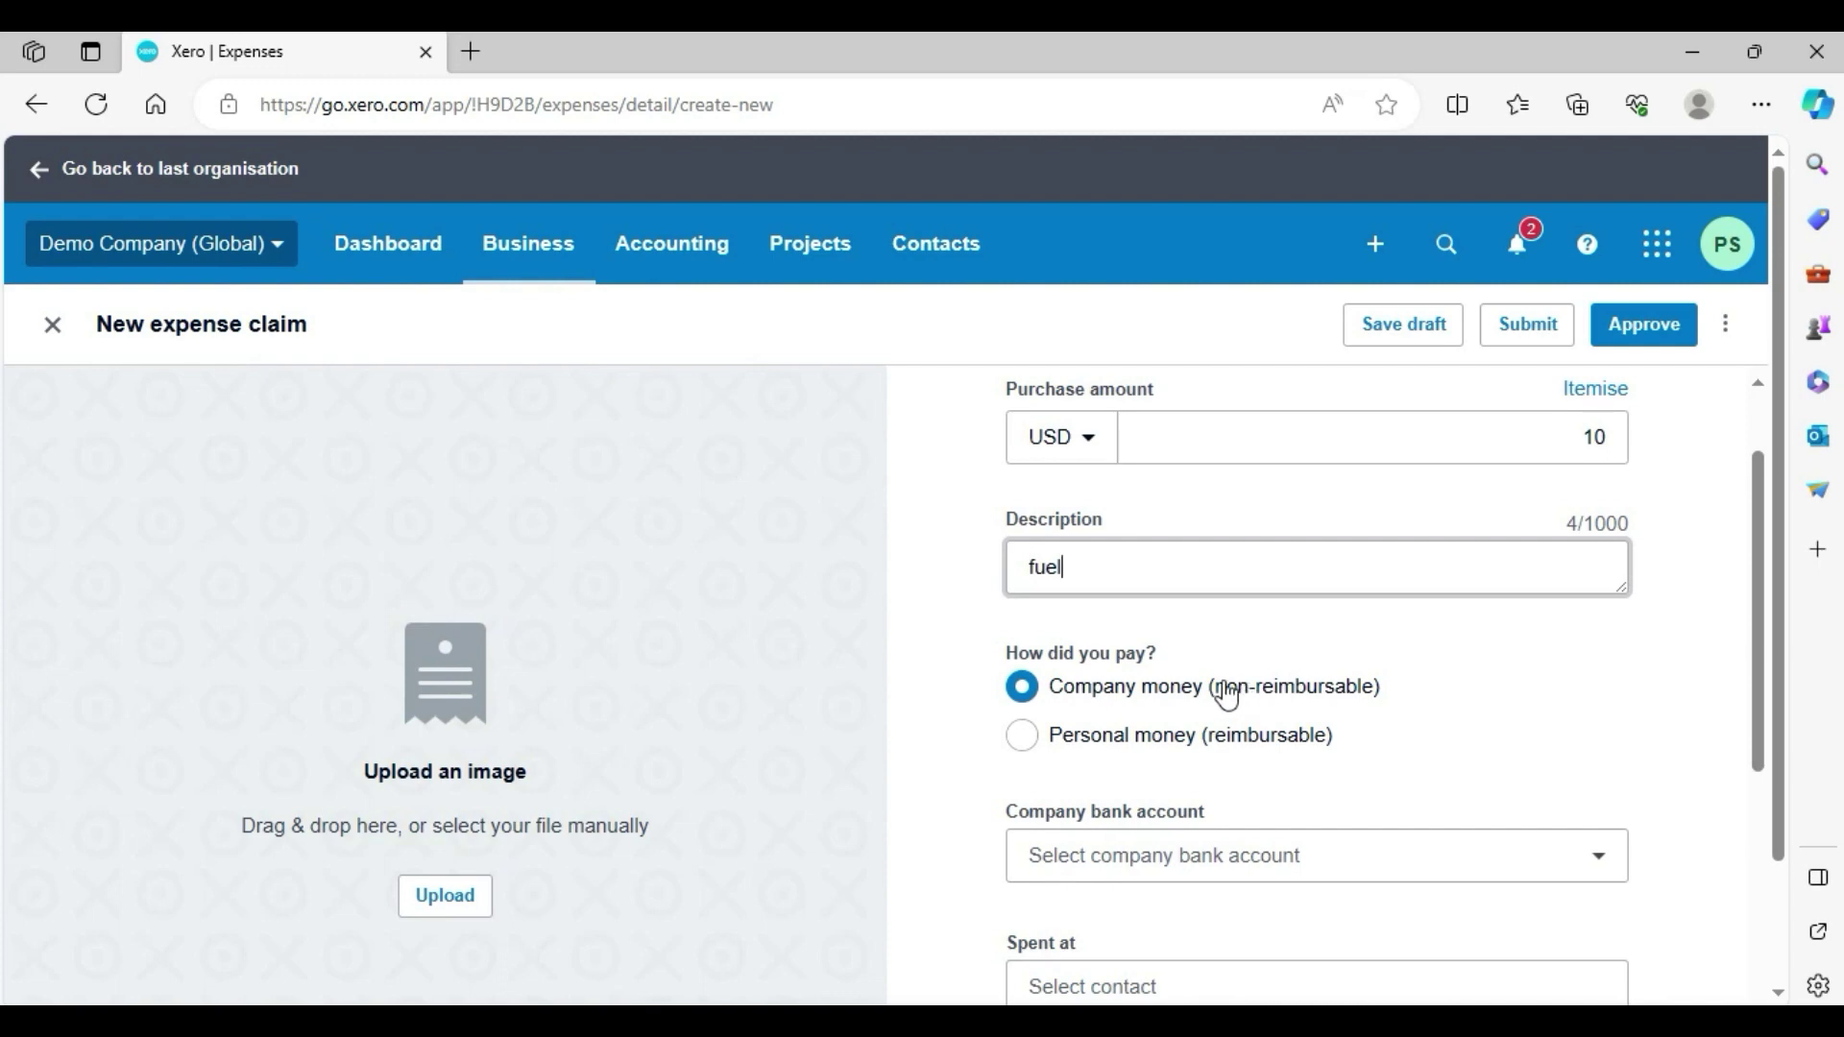
Mark the expense as paid with Personal money (reimbursable) and assign it to account 493 - Travel - National
left_click(1024, 737)
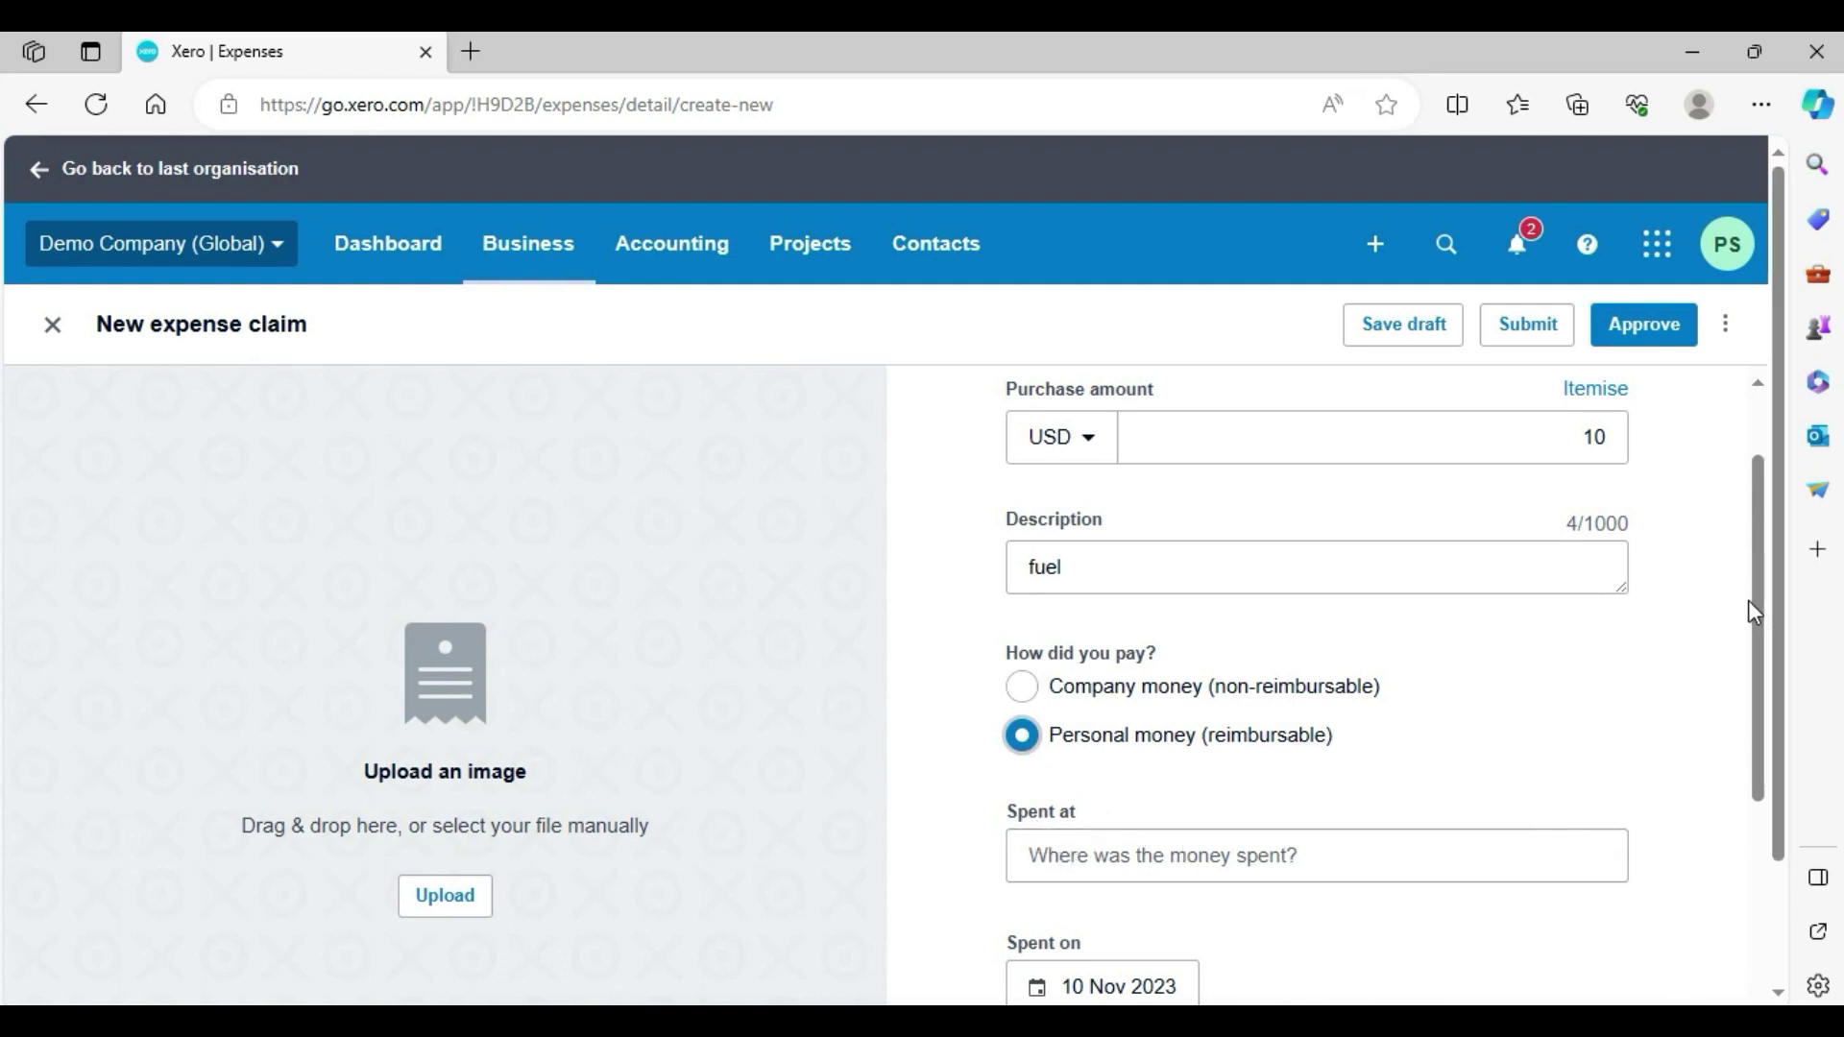
left_click_drag(1748, 601, 1717, 774)
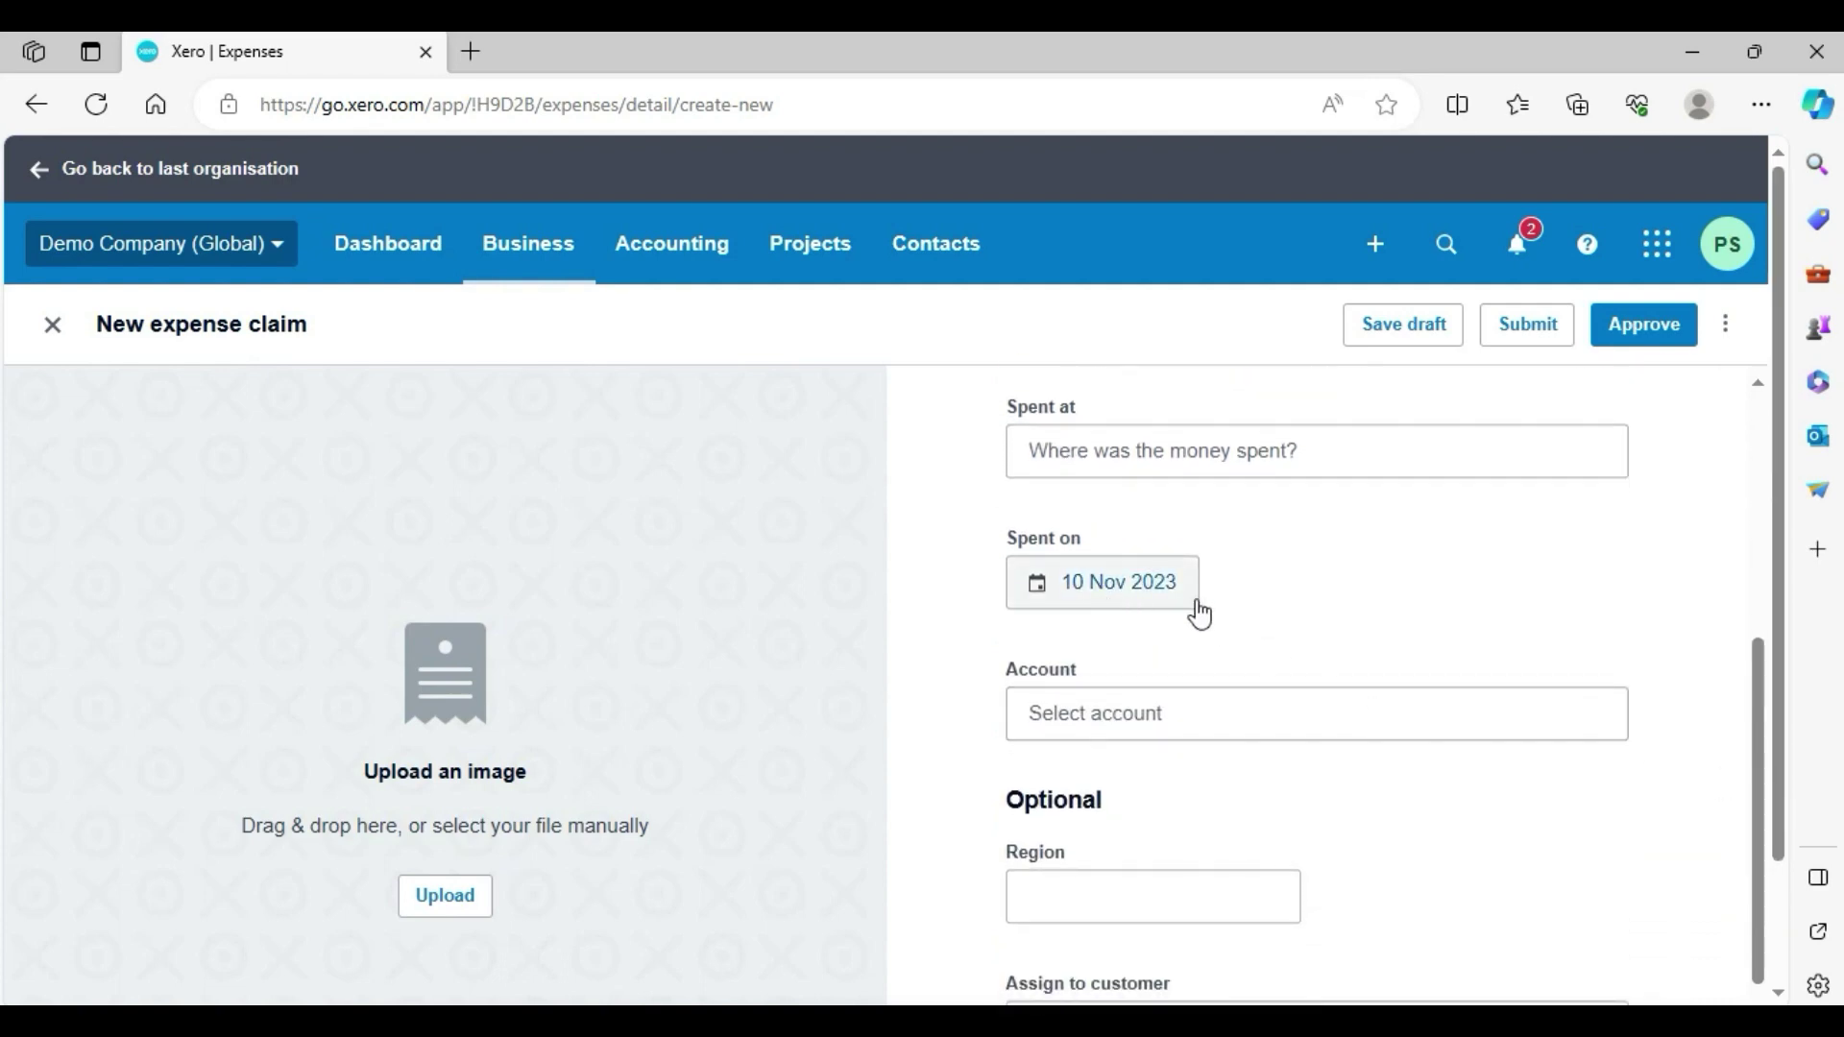
left_click(1112, 720)
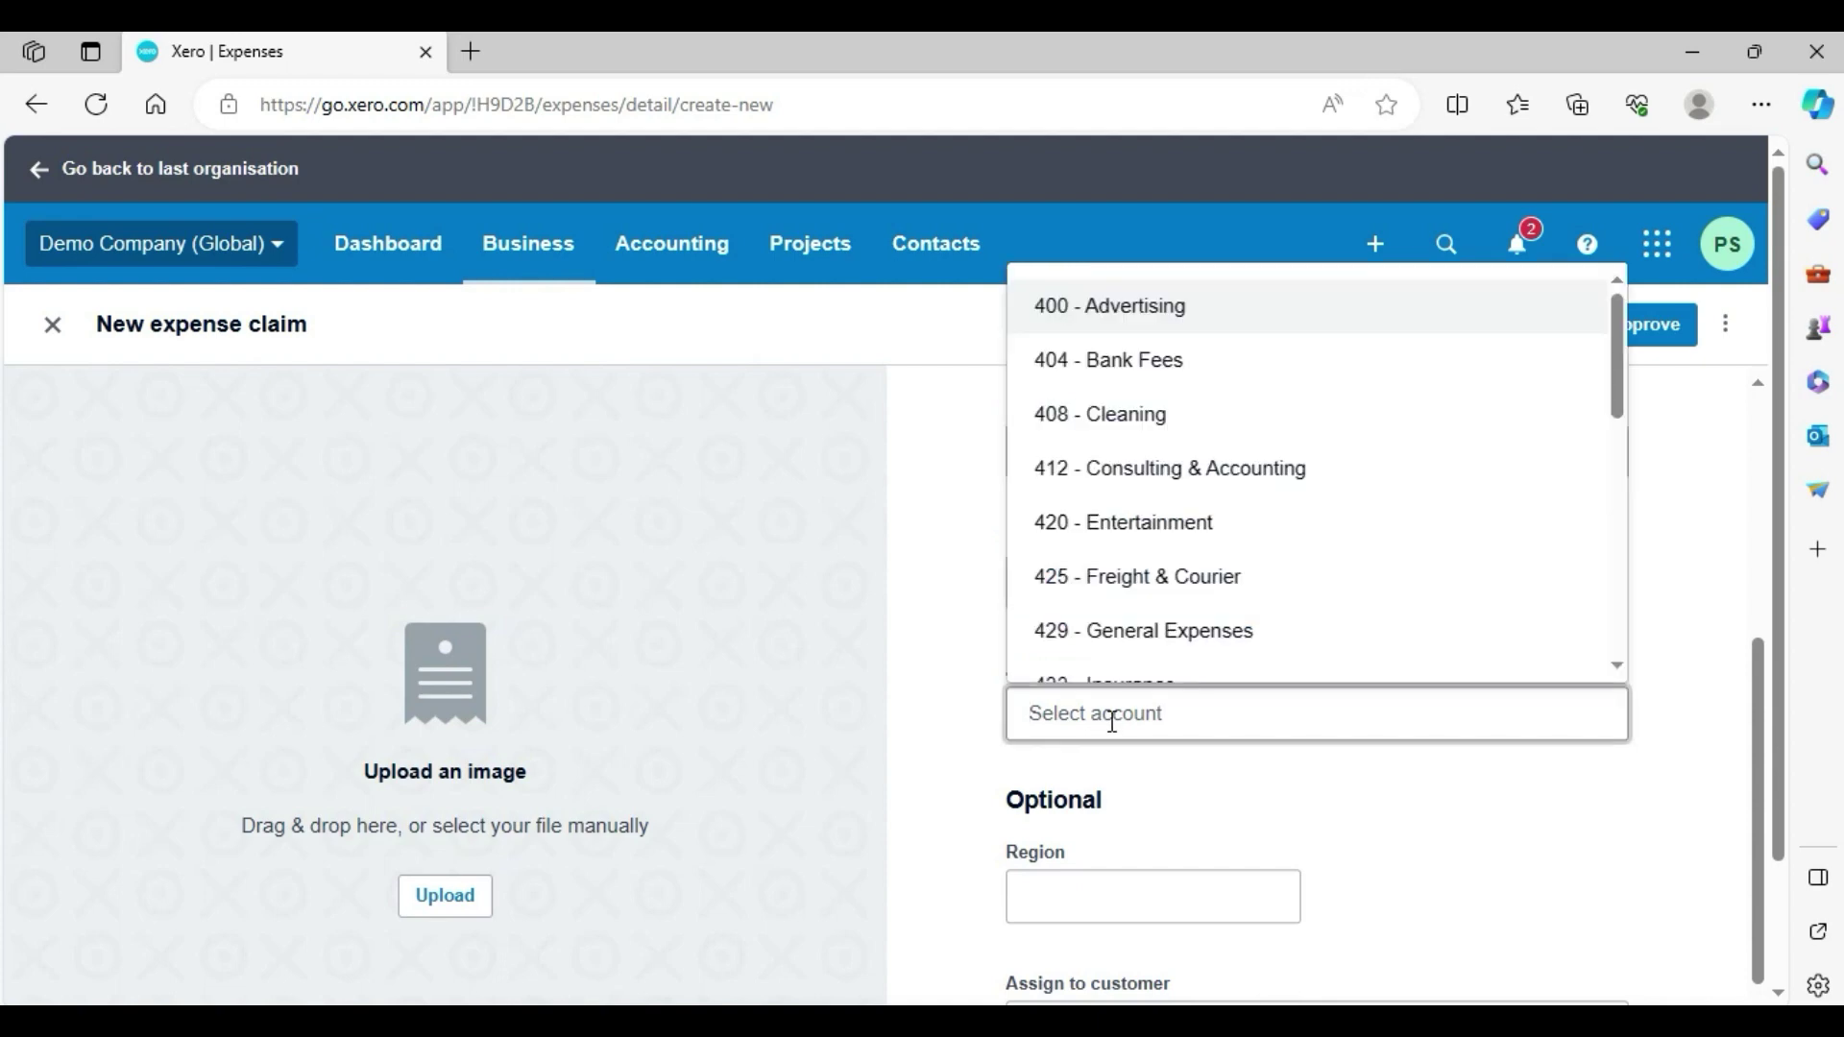
scroll(1143, 588, "down", 1)
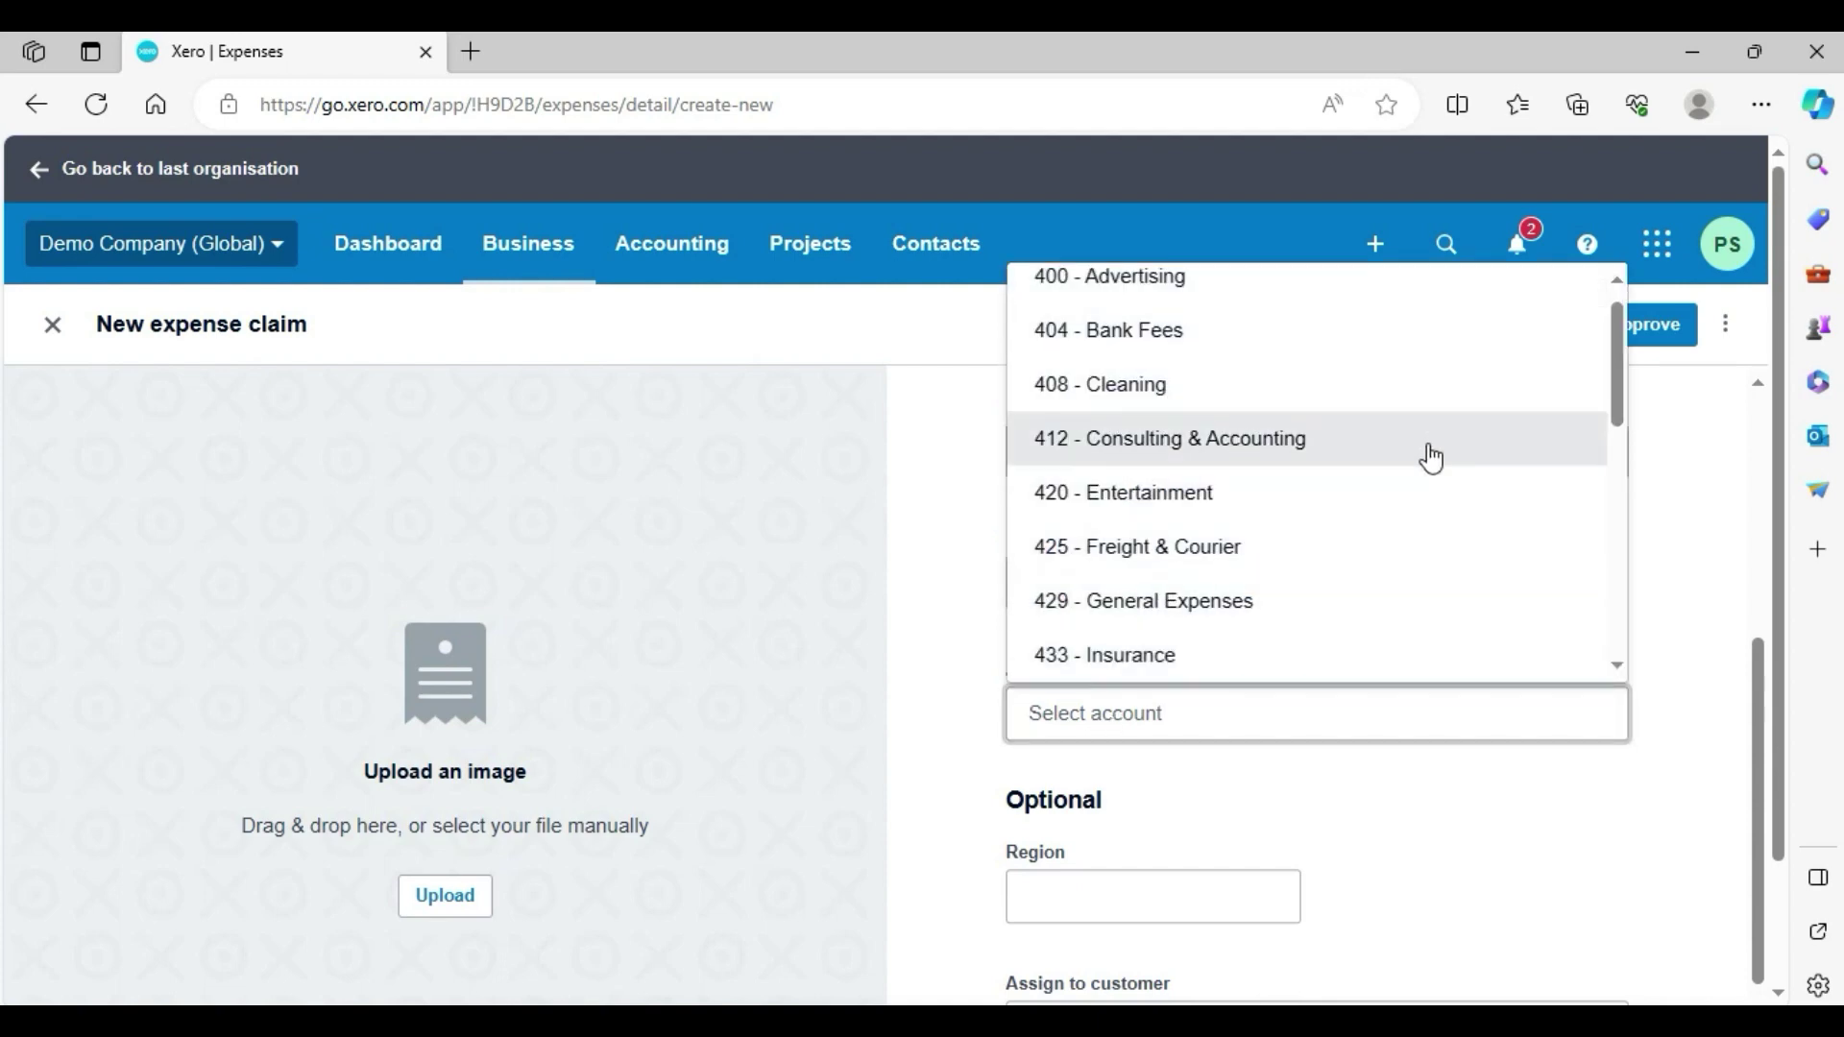
left_click_drag(1619, 379, 1601, 589)
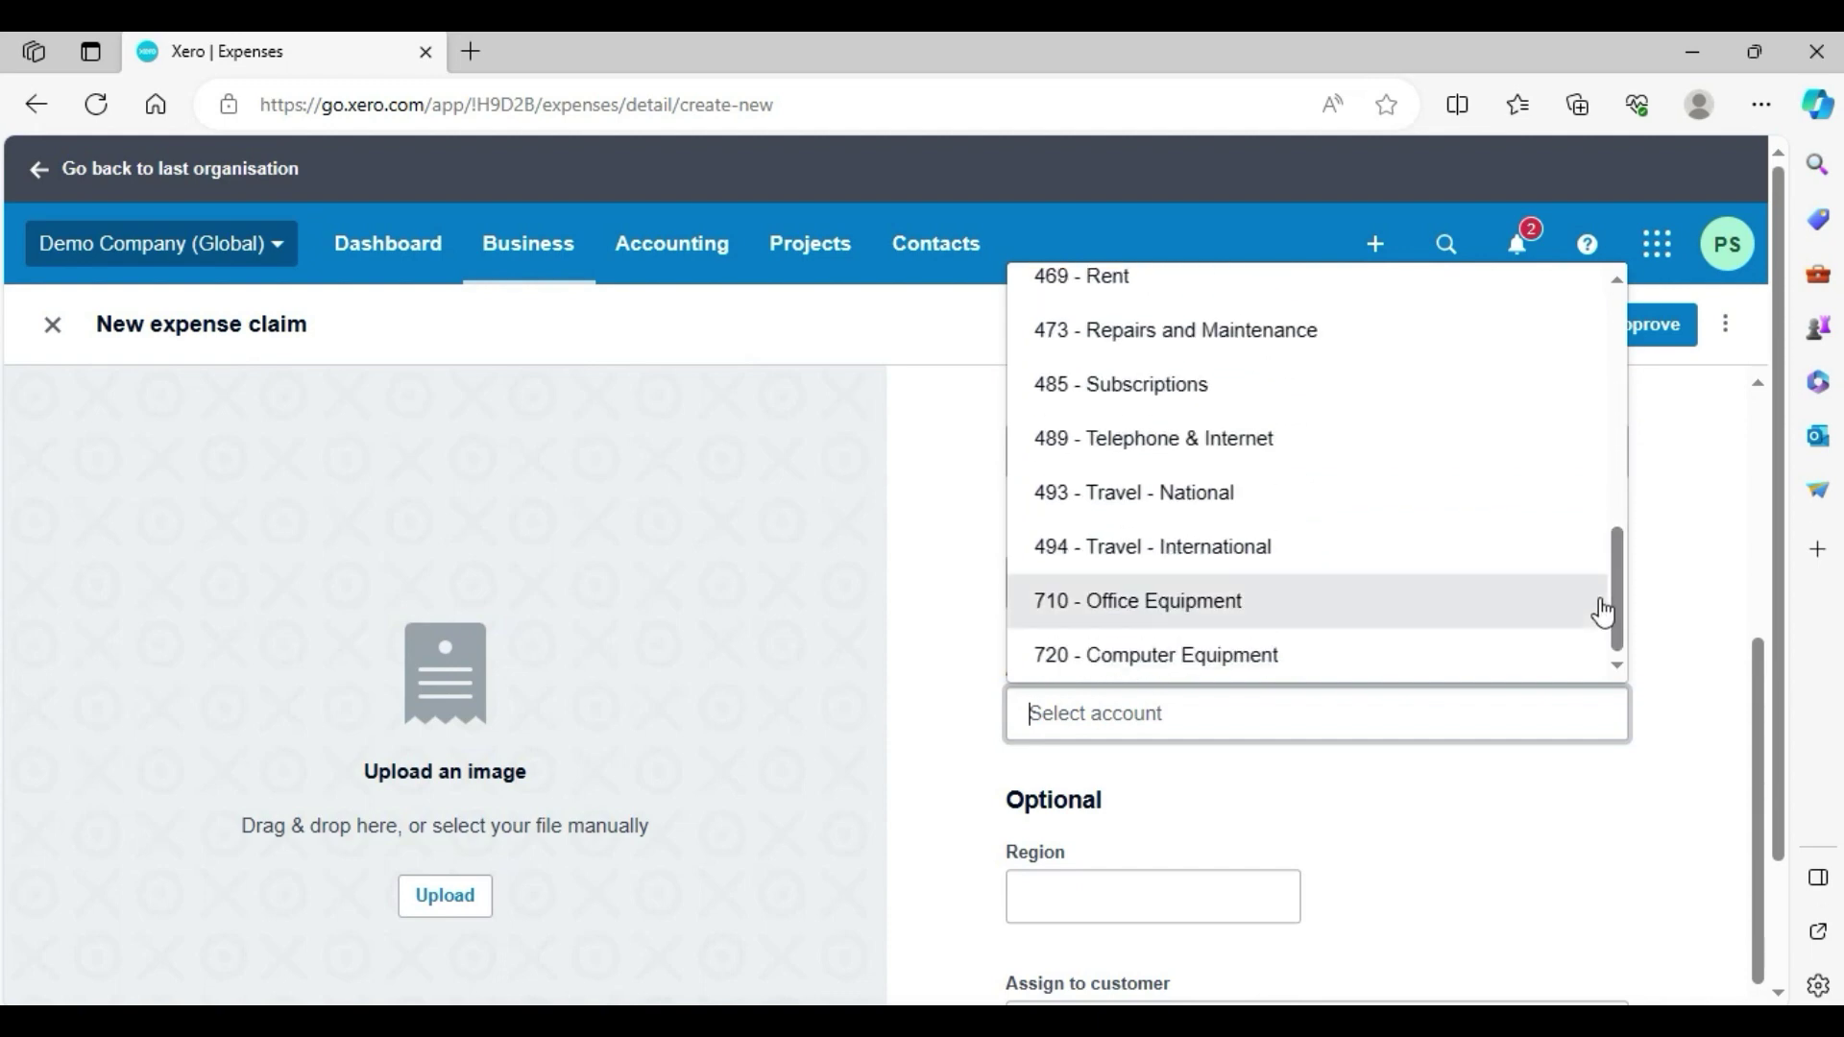
left_click(1236, 500)
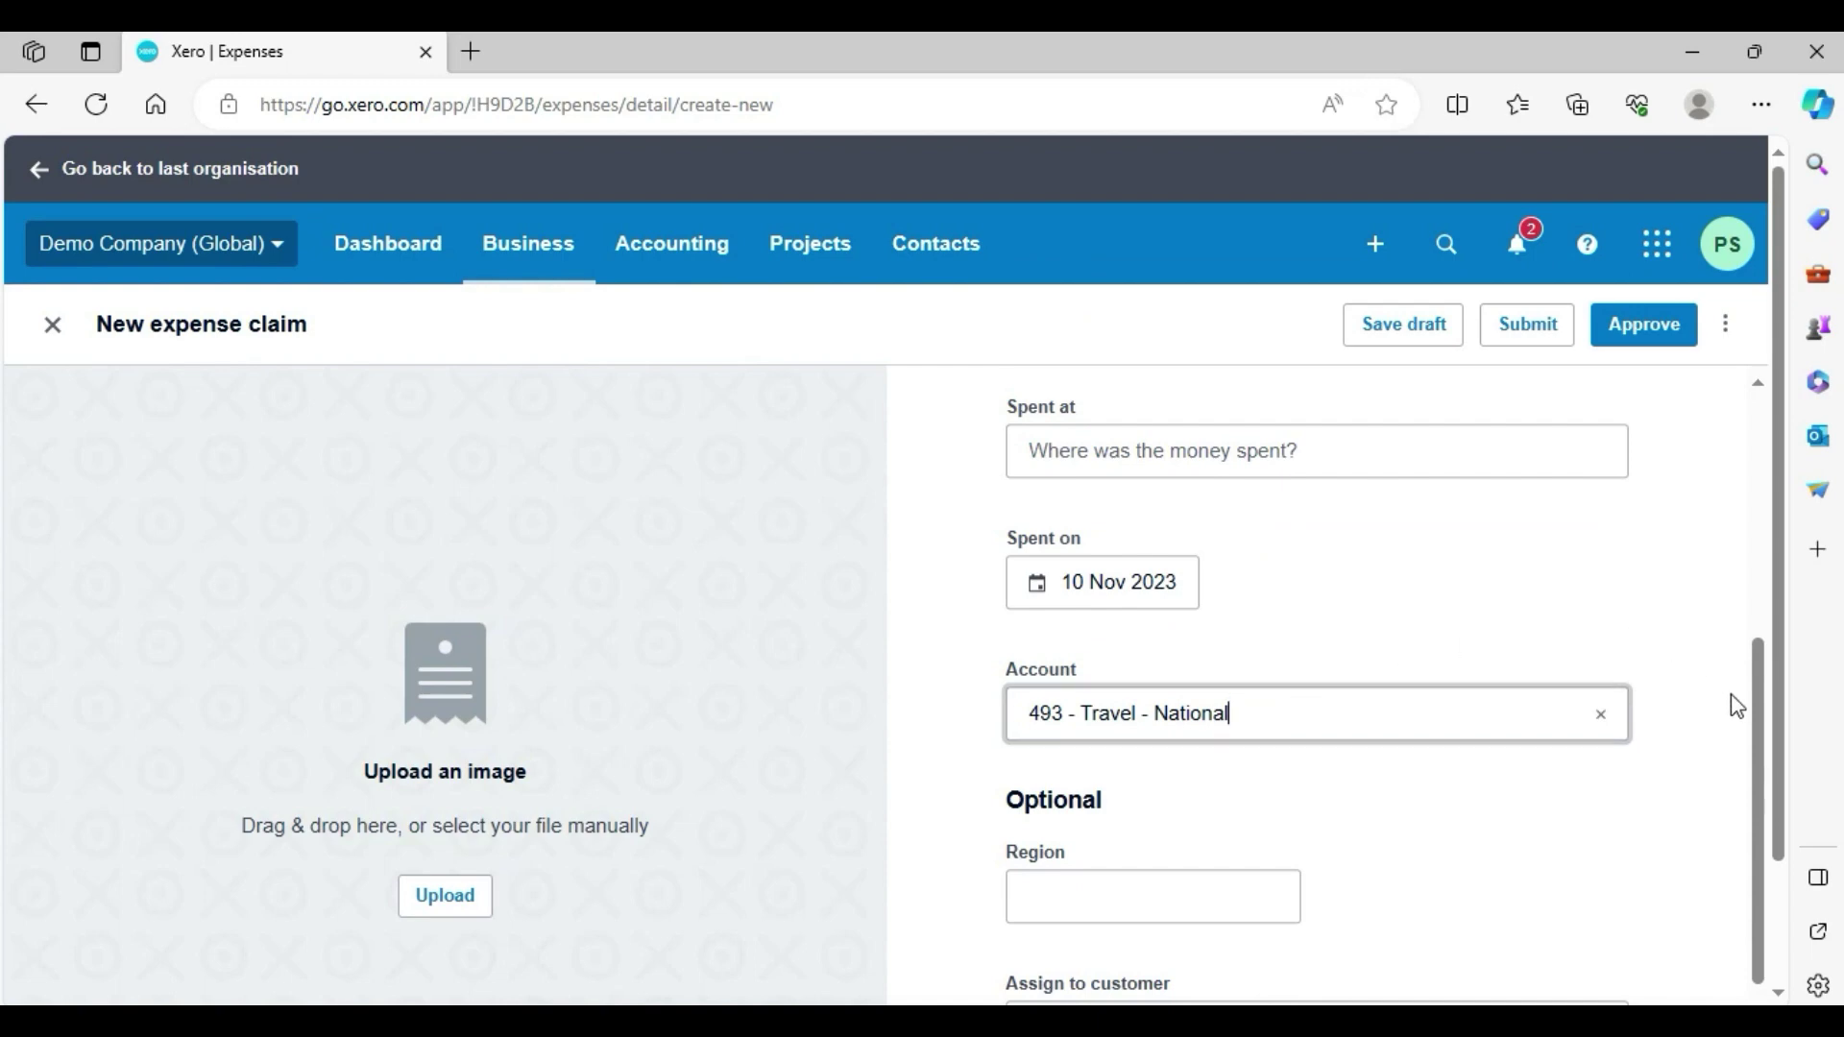
Set the claim's region to North and assign it to the customer MCO Cleaning Services
scroll(1765, 686, "down", 3)
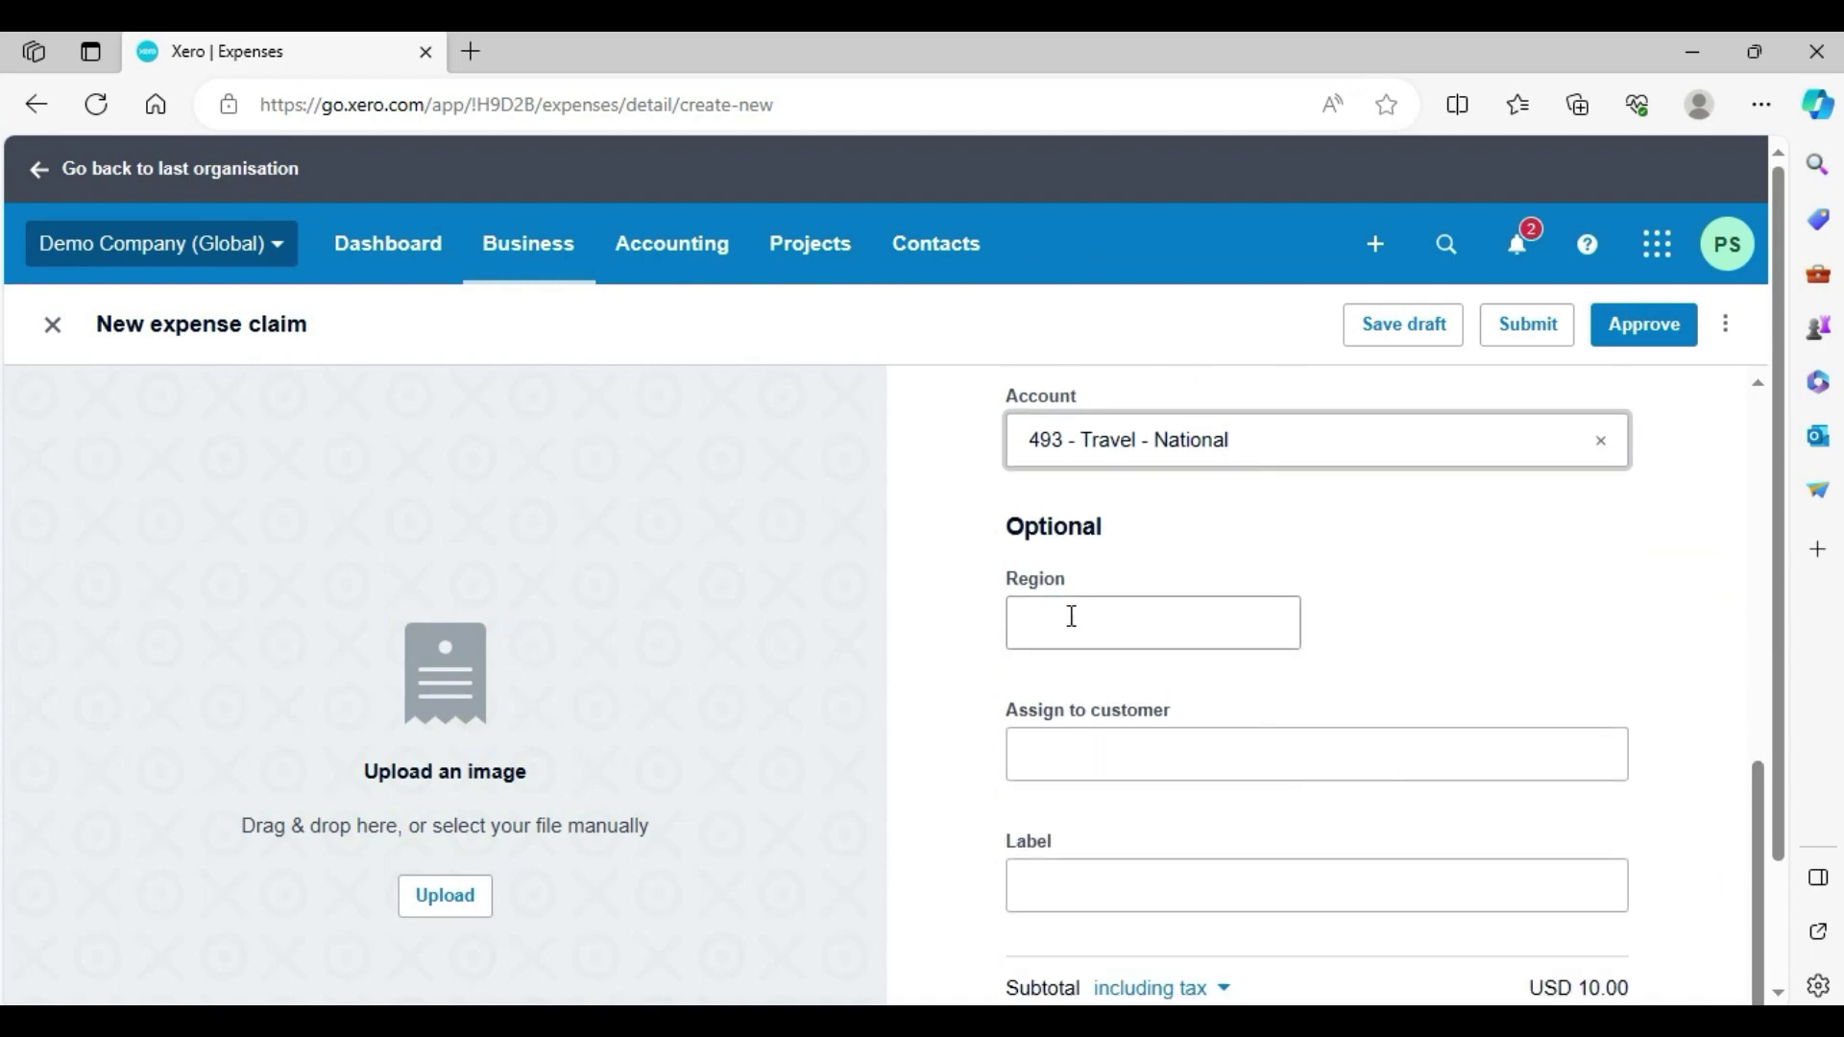
left_click(1071, 619)
left_click(1093, 763)
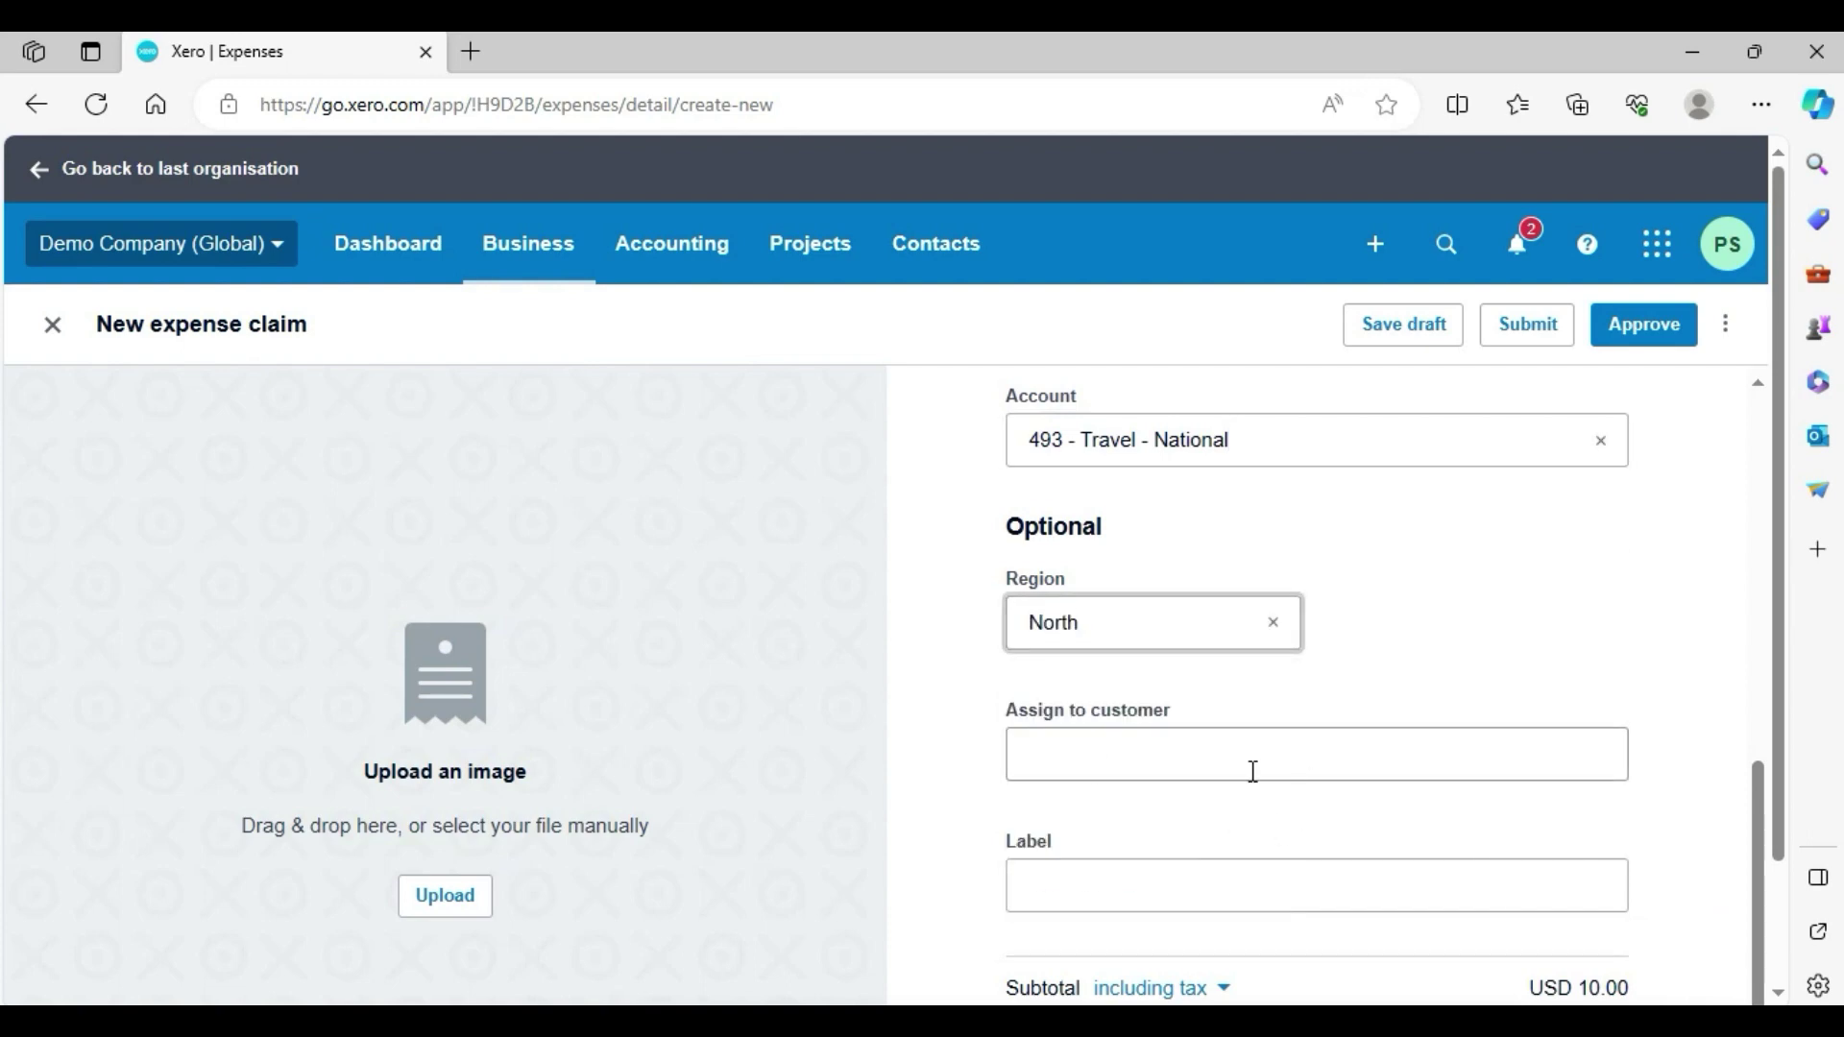
left_click(1223, 758)
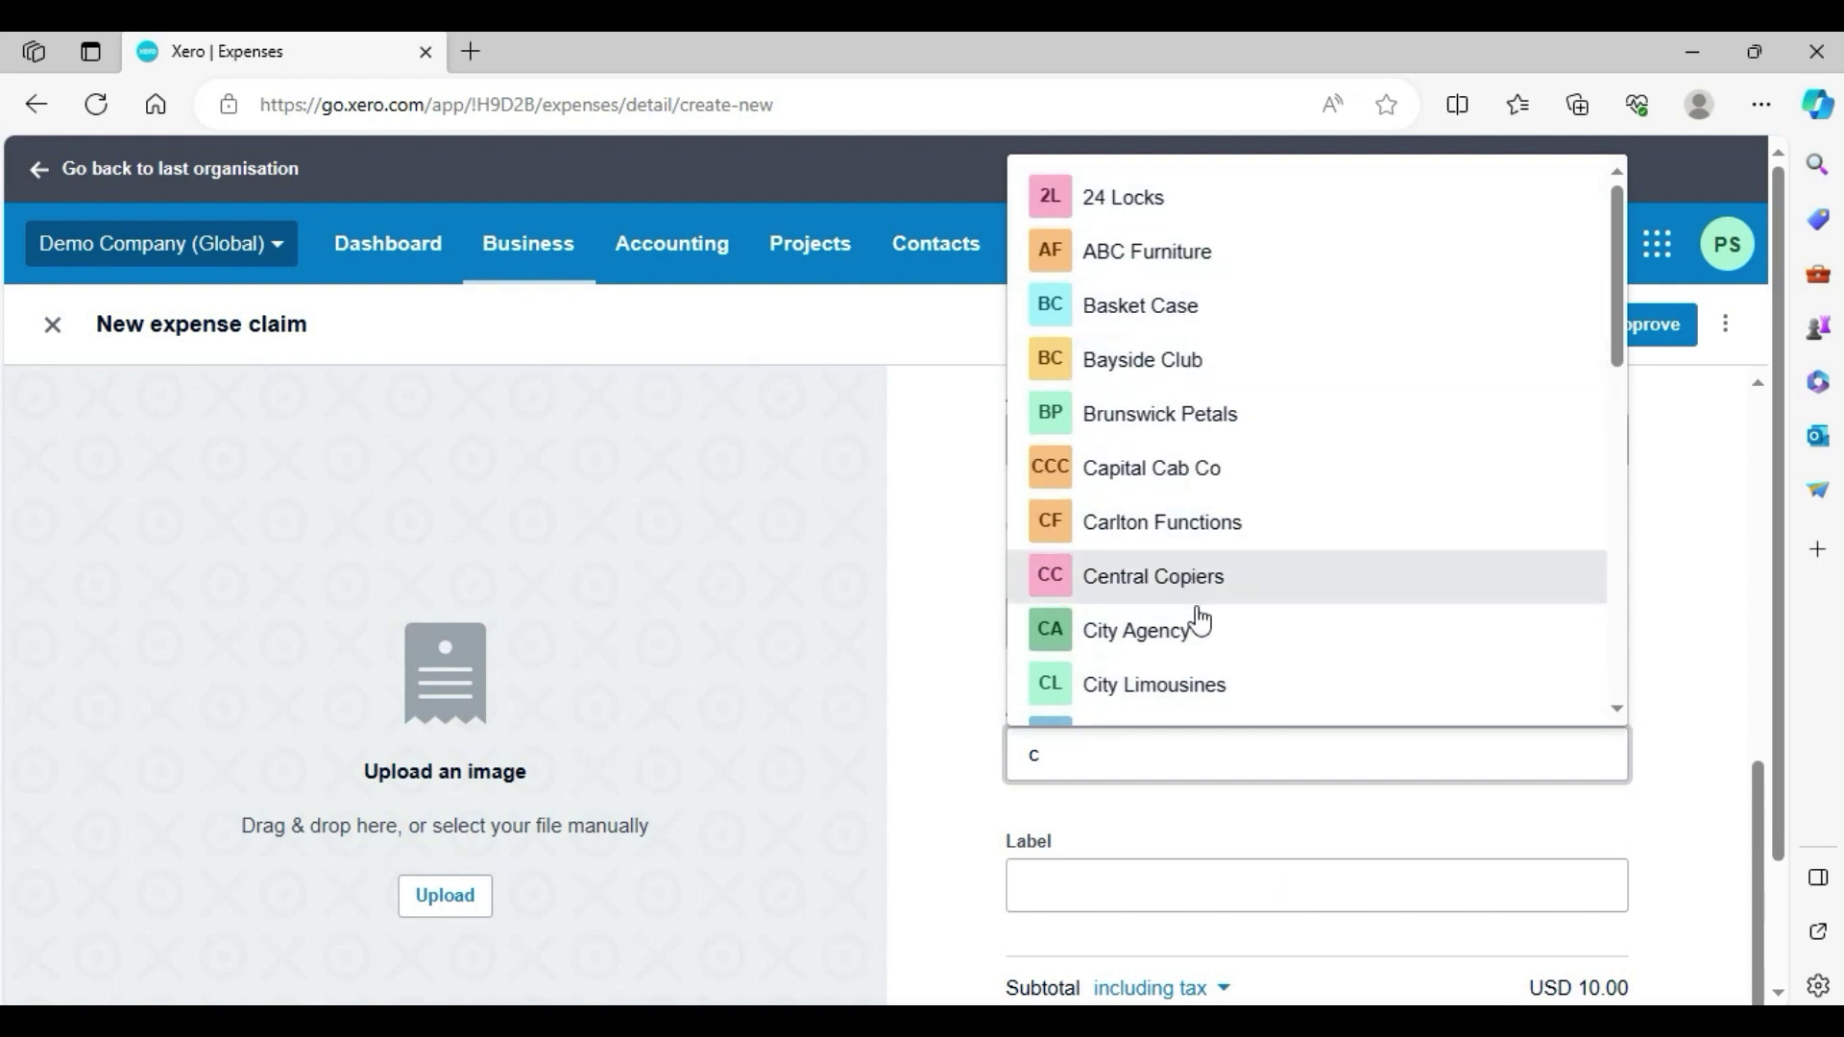
left_click_drag(1615, 320, 1622, 557)
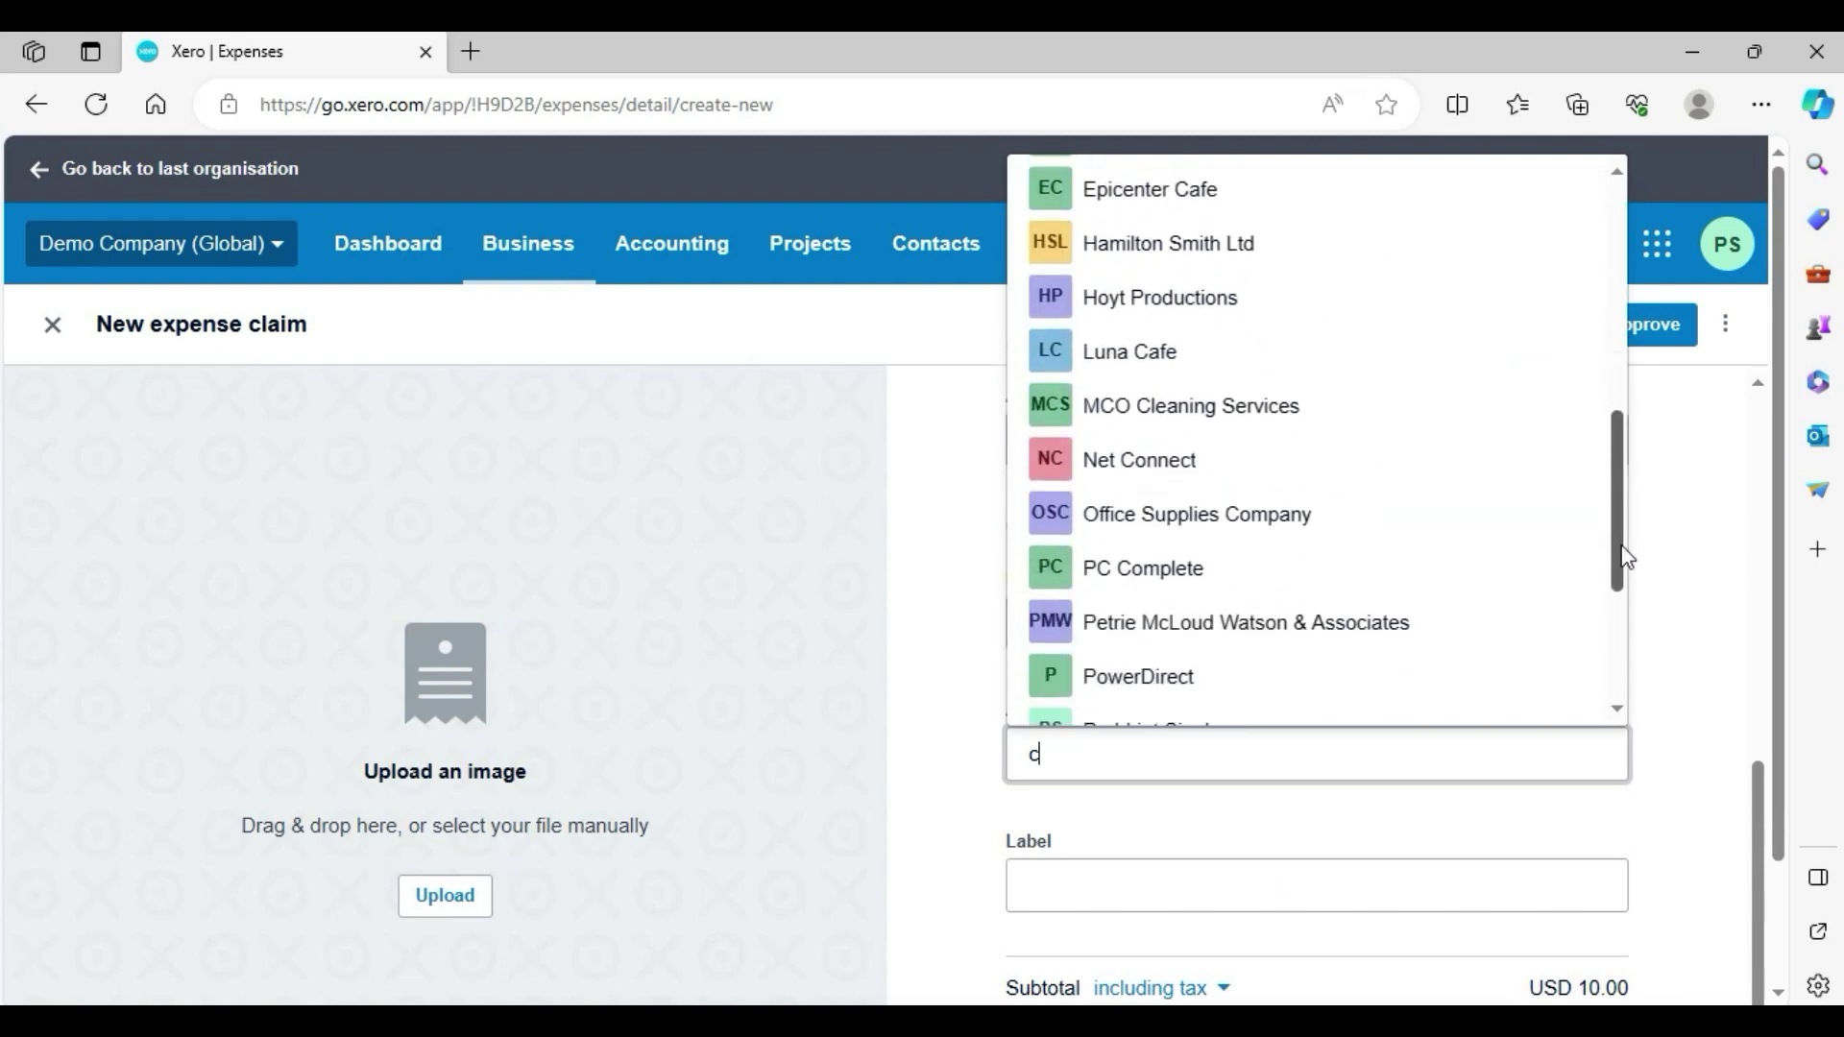
left_click(1235, 407)
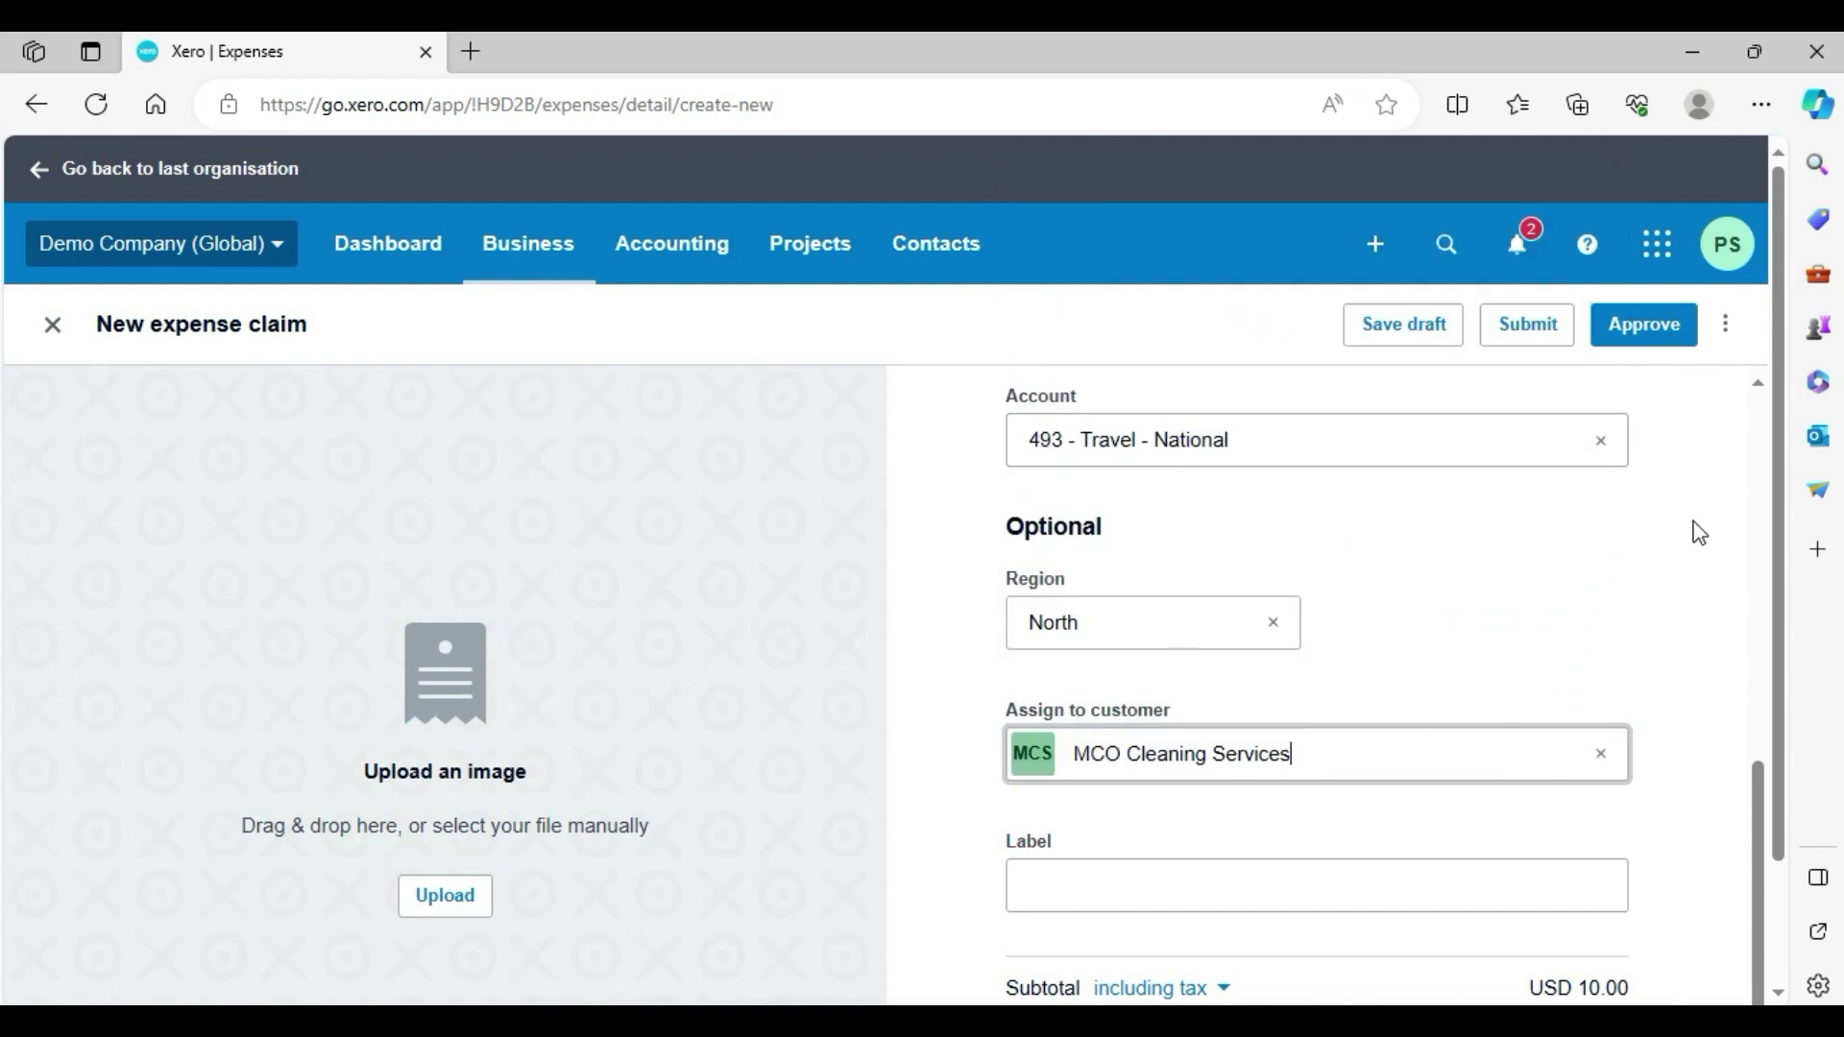
Review the claim's empty Label field, the tax-inclusive setting, and the subtotal, tax on purchases and total, leaving them as they are
left_click_drag(1786, 477, 1778, 646)
left_click(1217, 729)
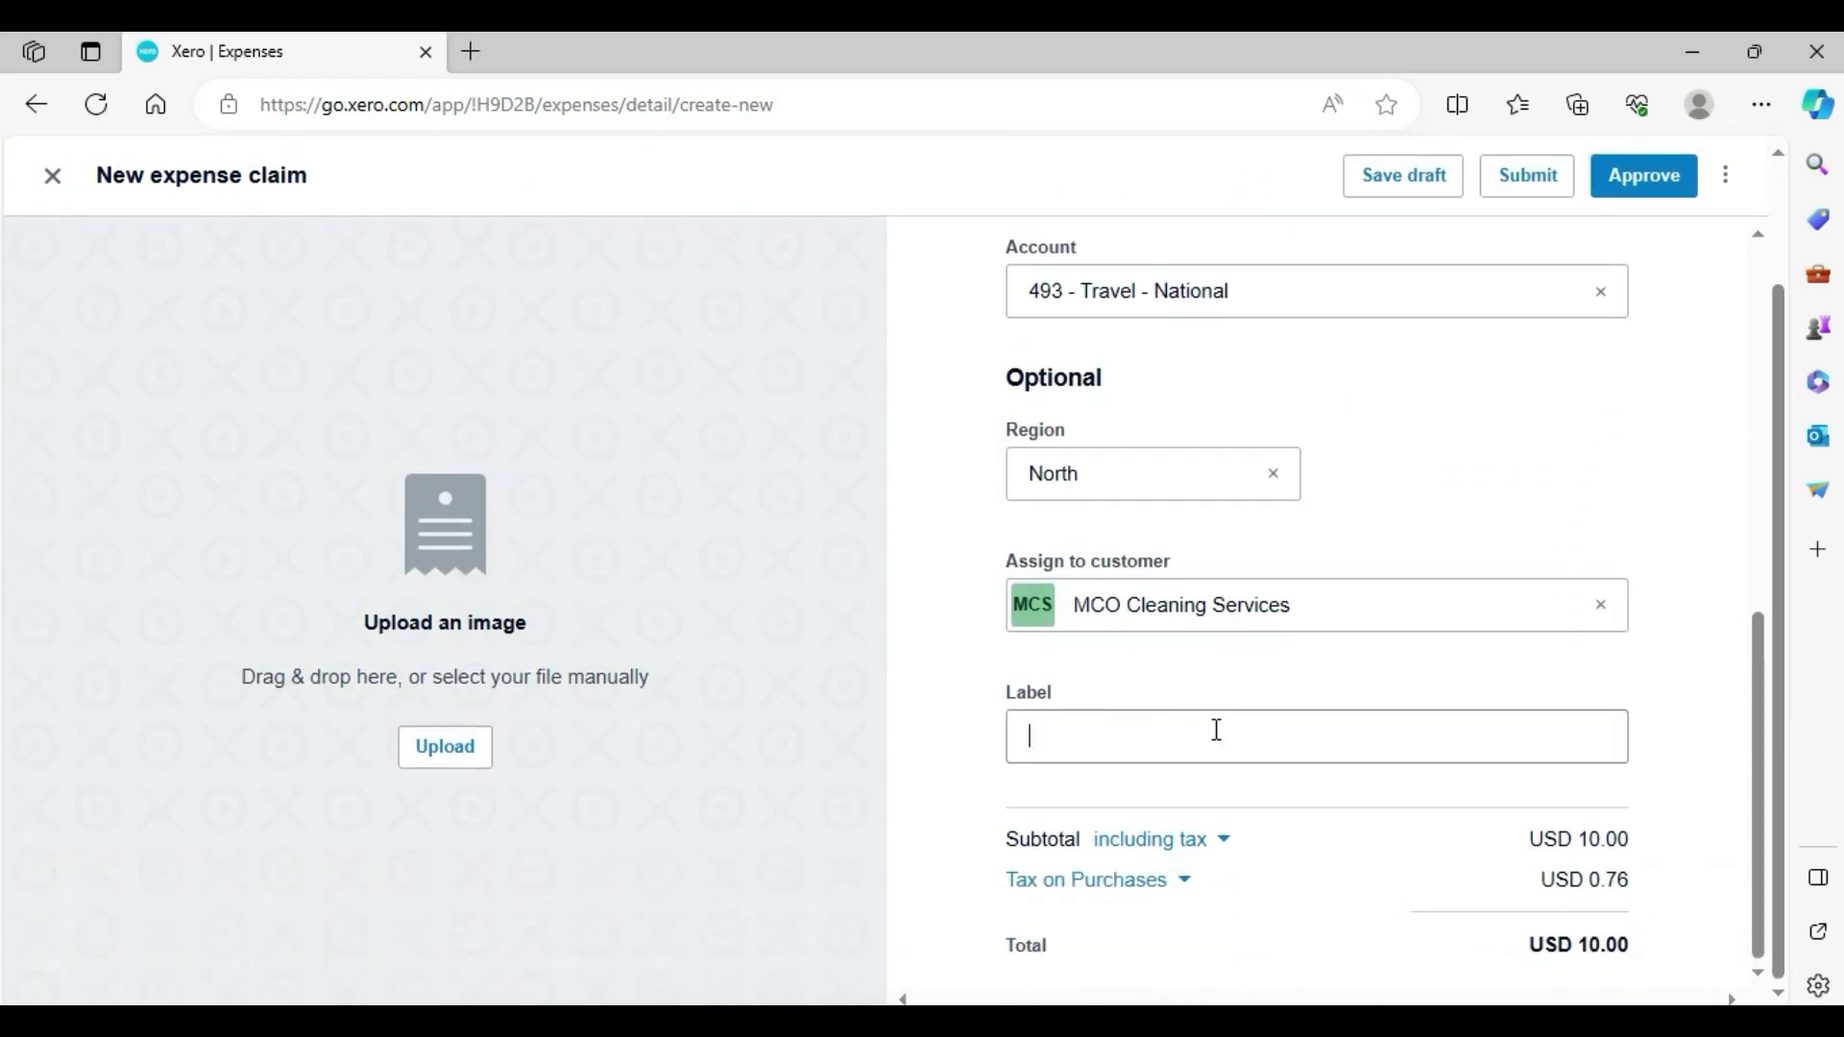
left_click(1720, 711)
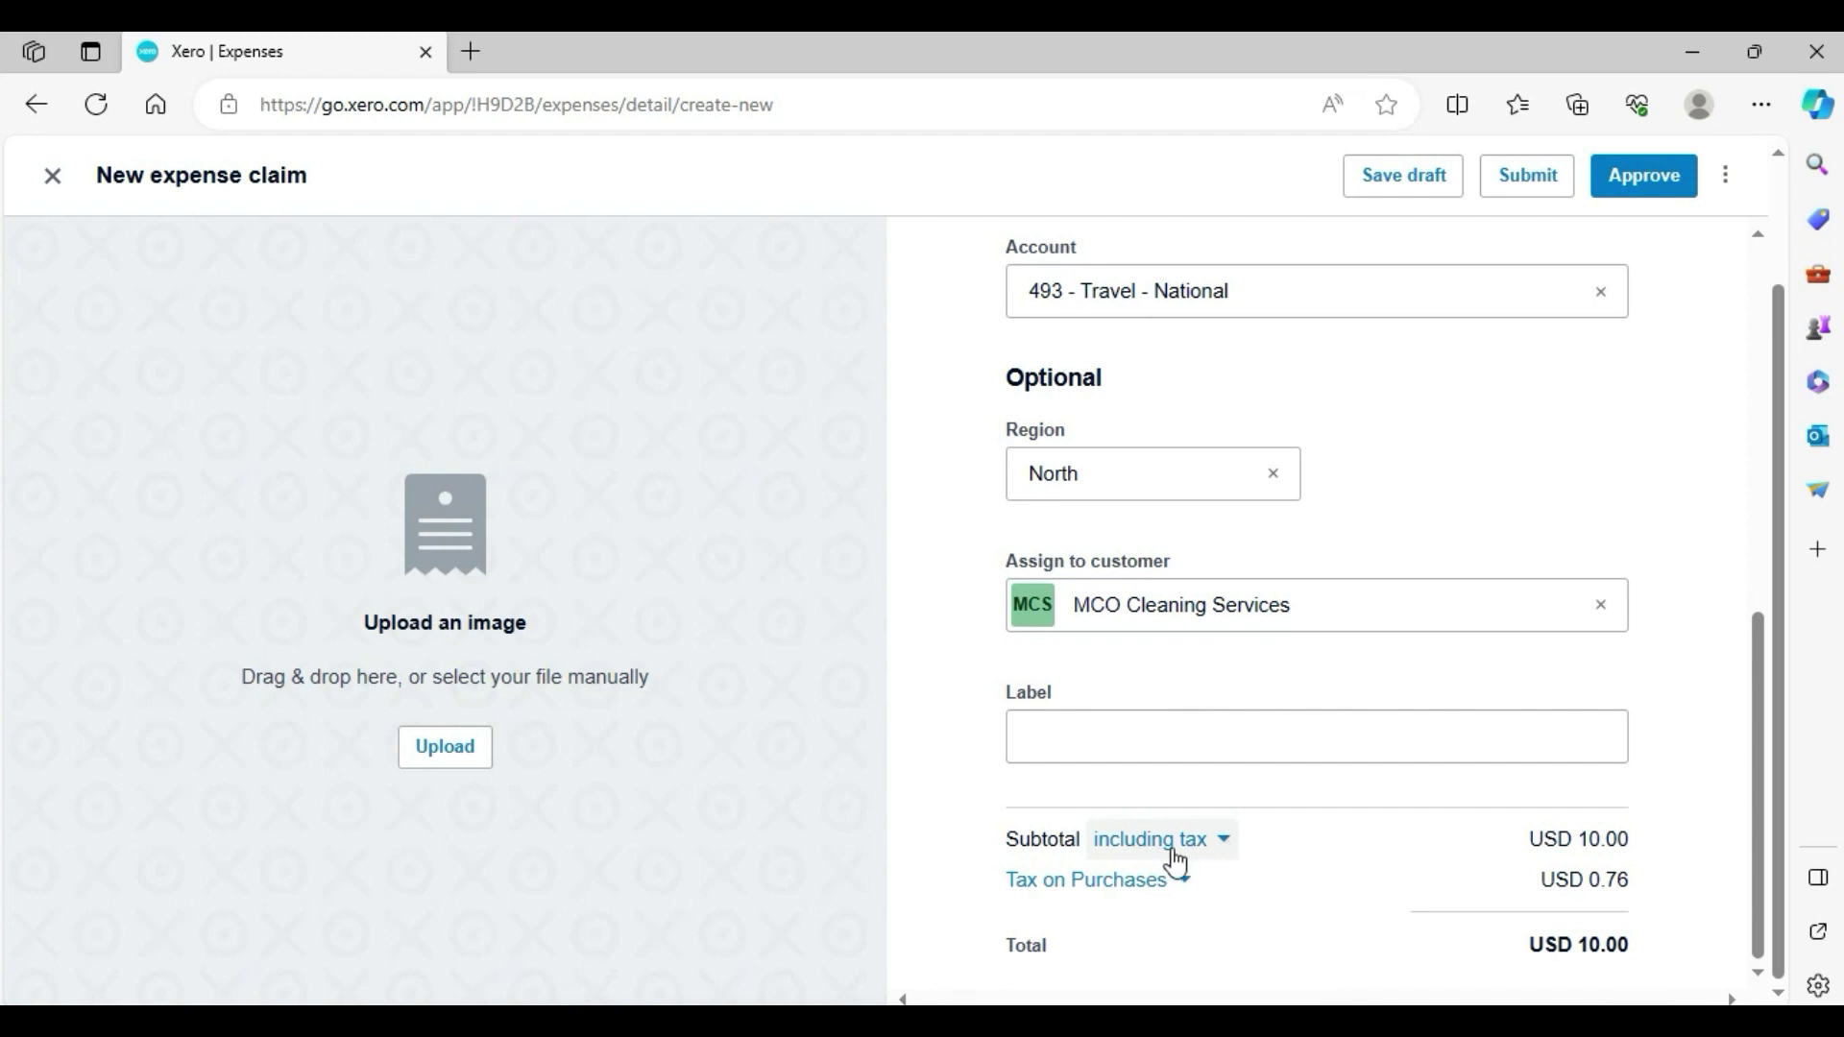
left_click(1216, 857)
left_click(1216, 857)
left_click_drag(1627, 950, 1580, 948)
left_click(1652, 875)
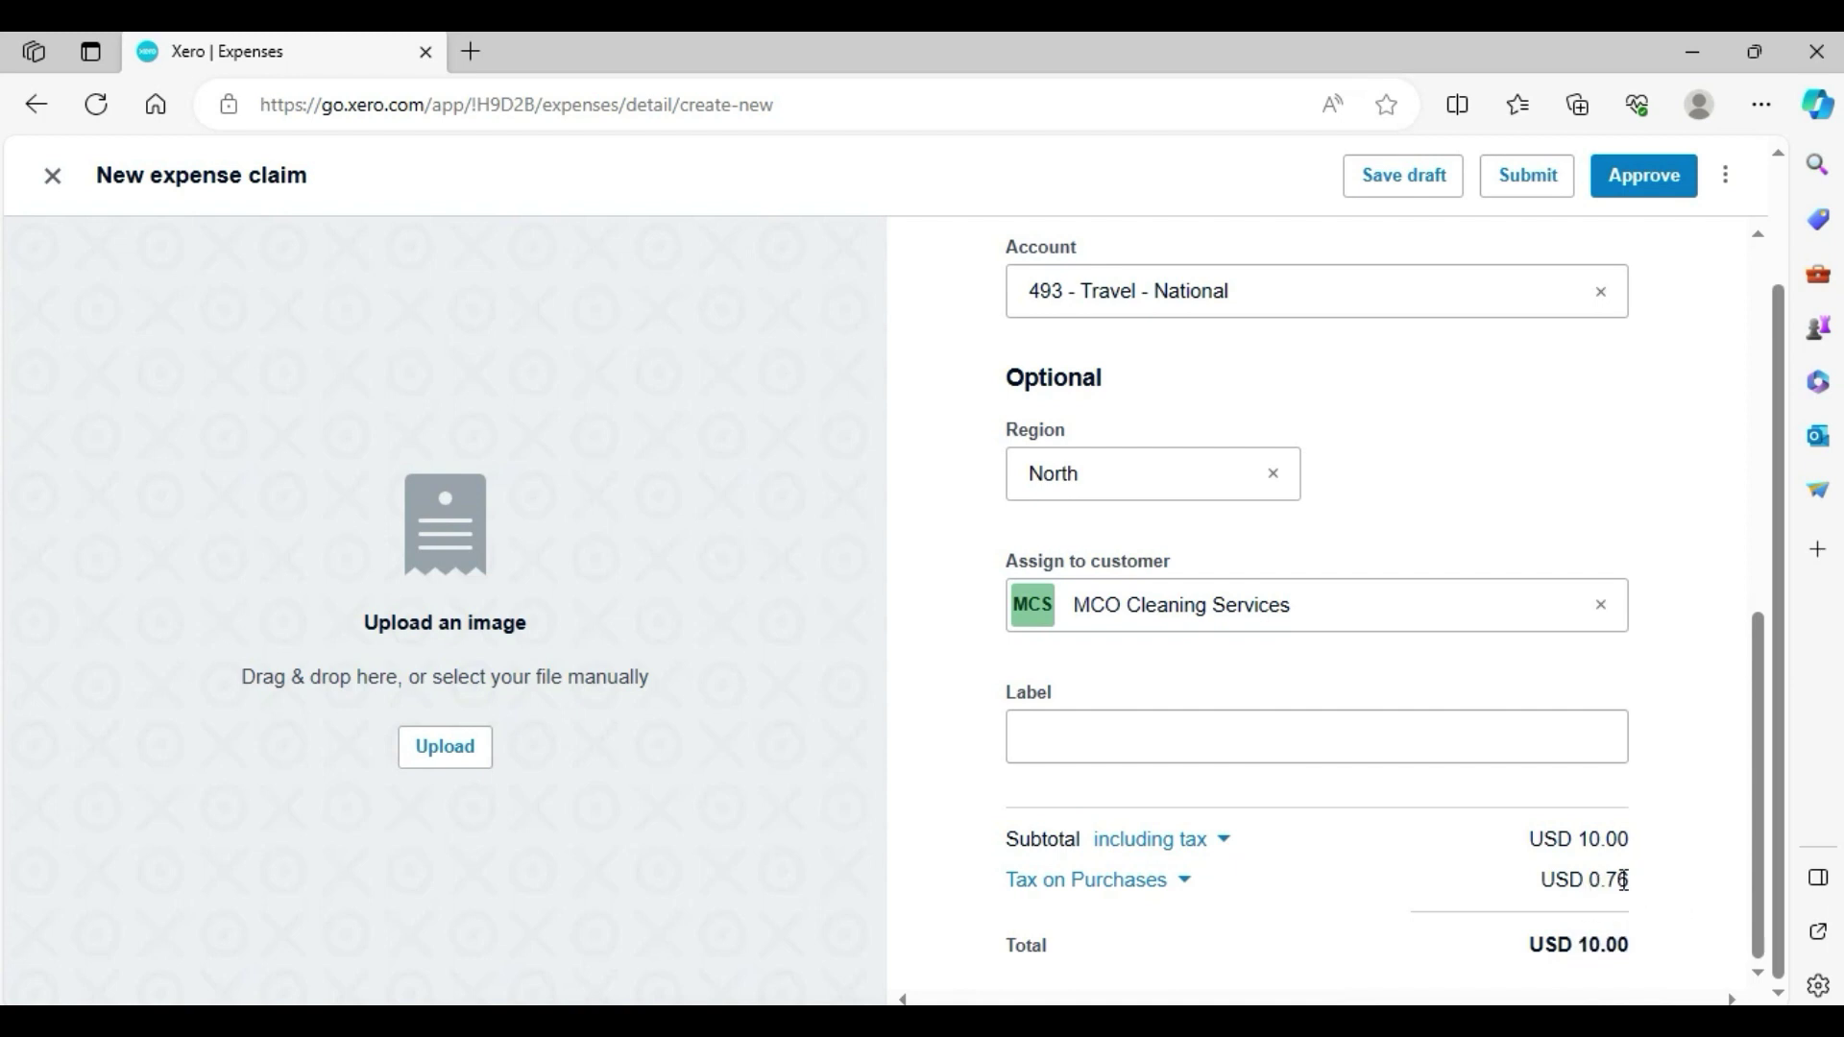
left_click_drag(1623, 880, 1575, 841)
left_click(1673, 903)
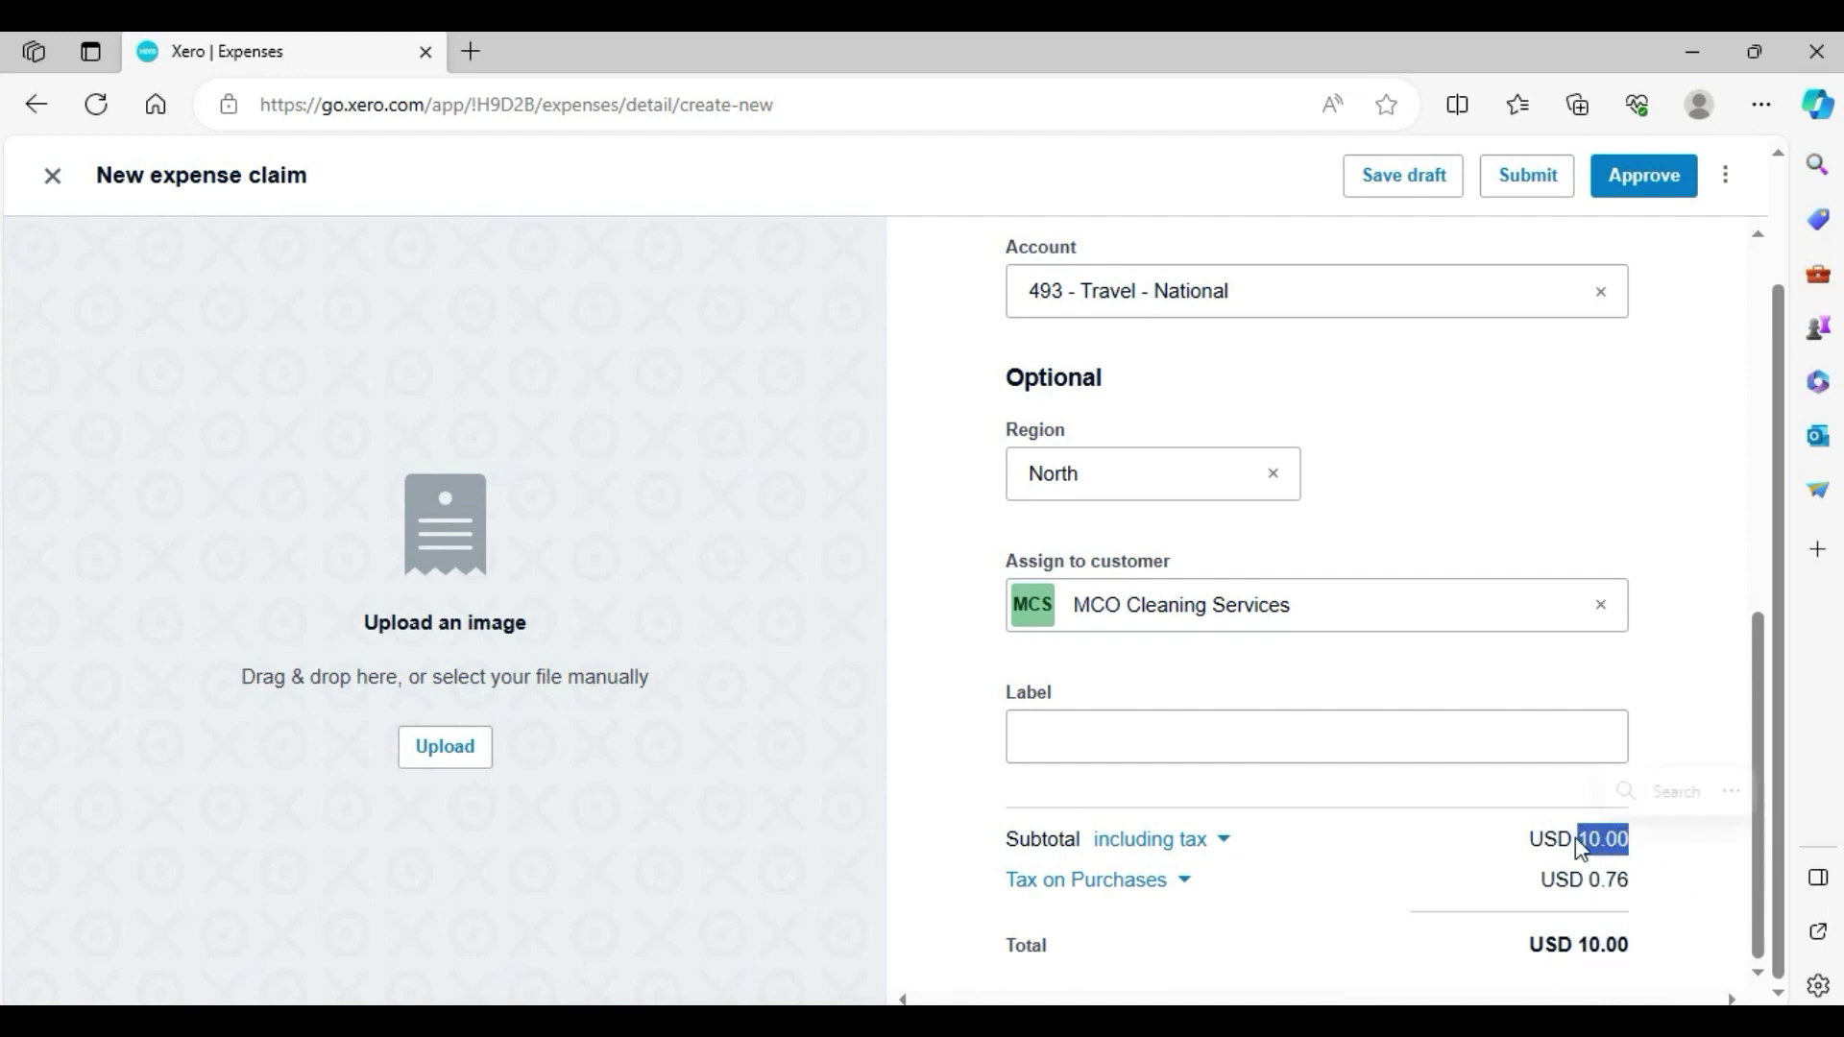
Switch the claim's subtotal to excluding tax, check the total, and return the subtotal to including tax
left_click(1205, 847)
left_click(1160, 774)
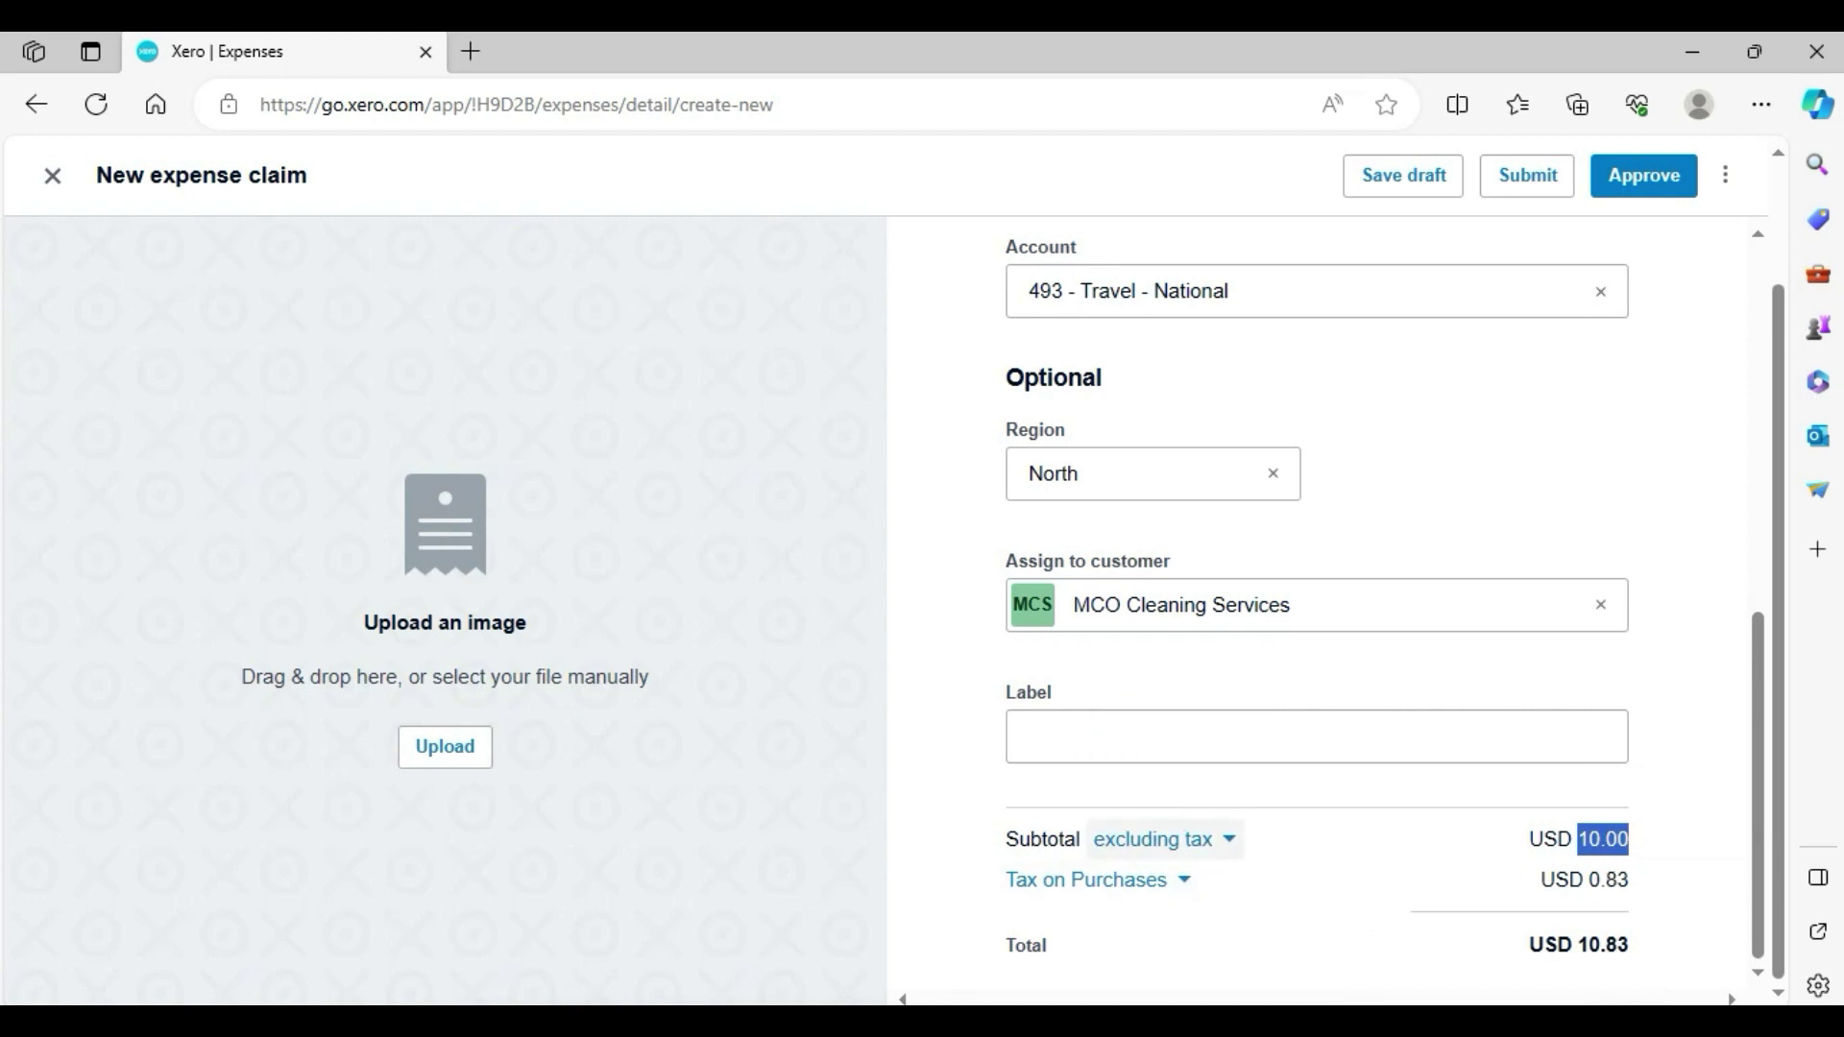
left_click_drag(1651, 951, 1556, 935)
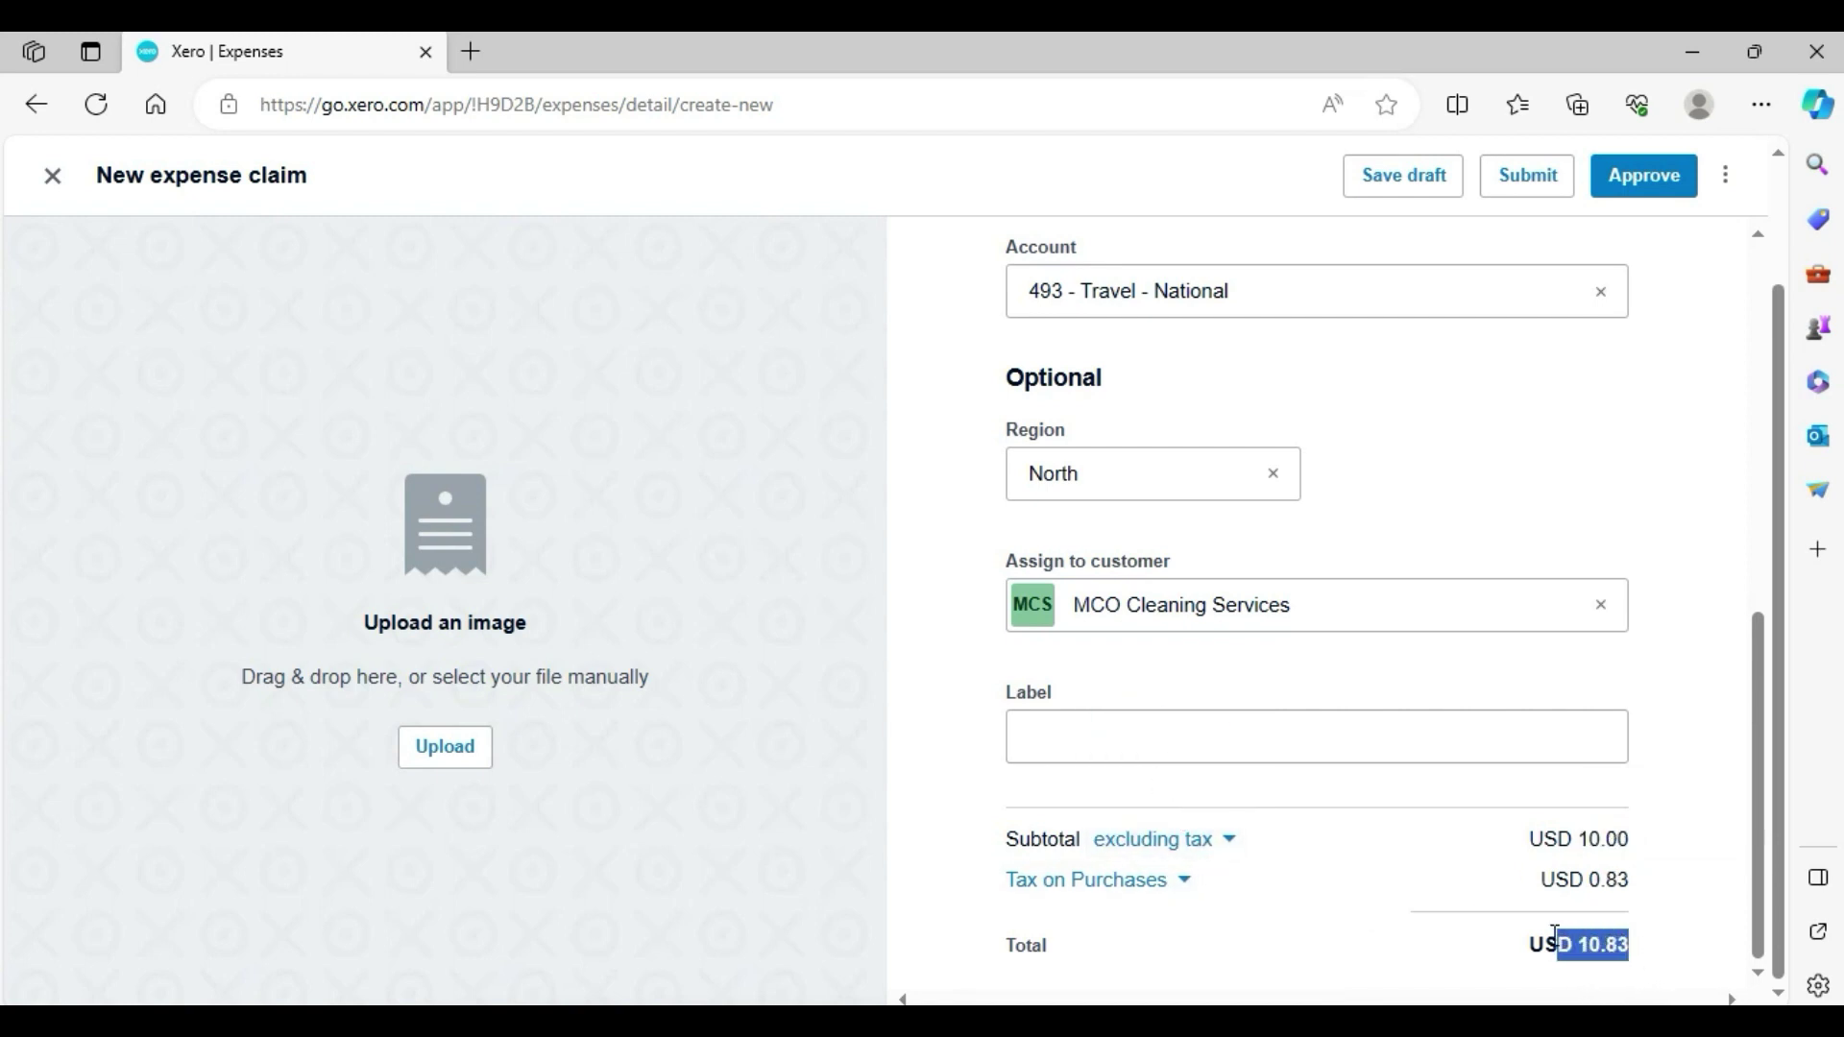
left_click(1200, 847)
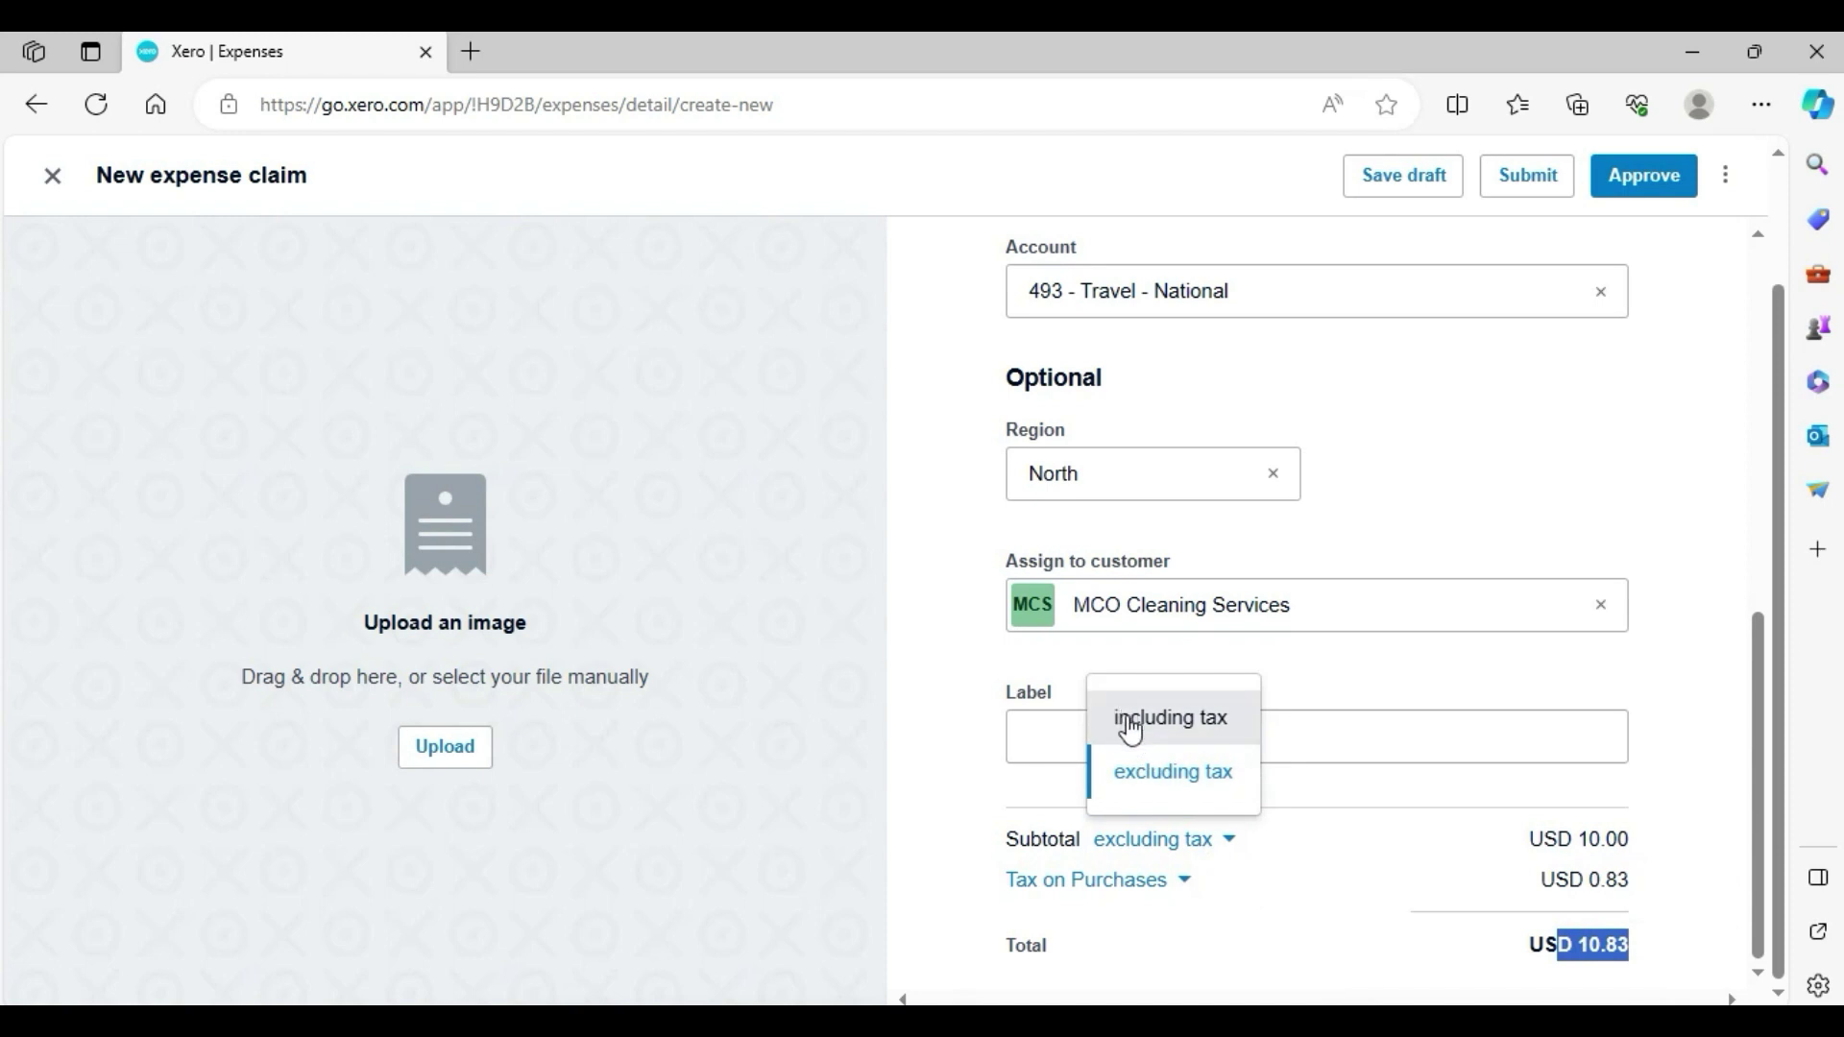
left_click(1130, 728)
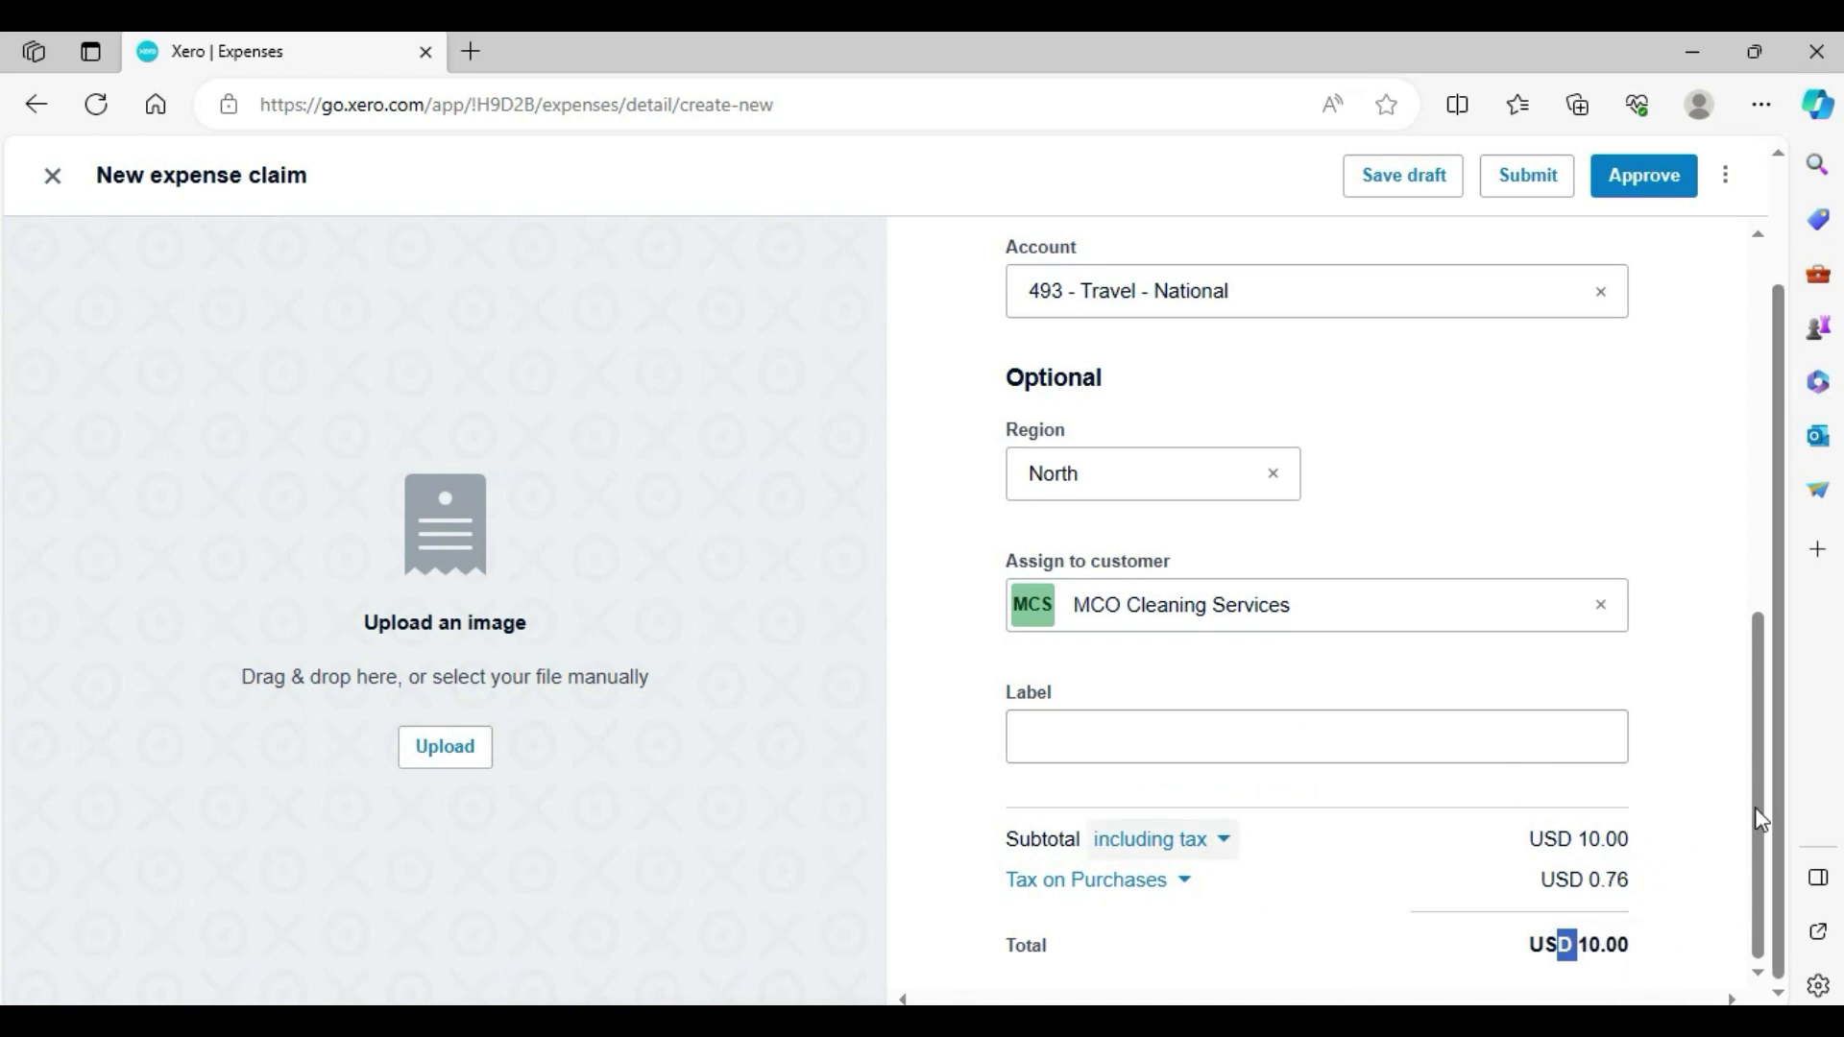
Set the claim's purchase amount to 5 USD and review the tax and total at the end of the form
left_click_drag(1756, 810, 1646, 445)
type("5")
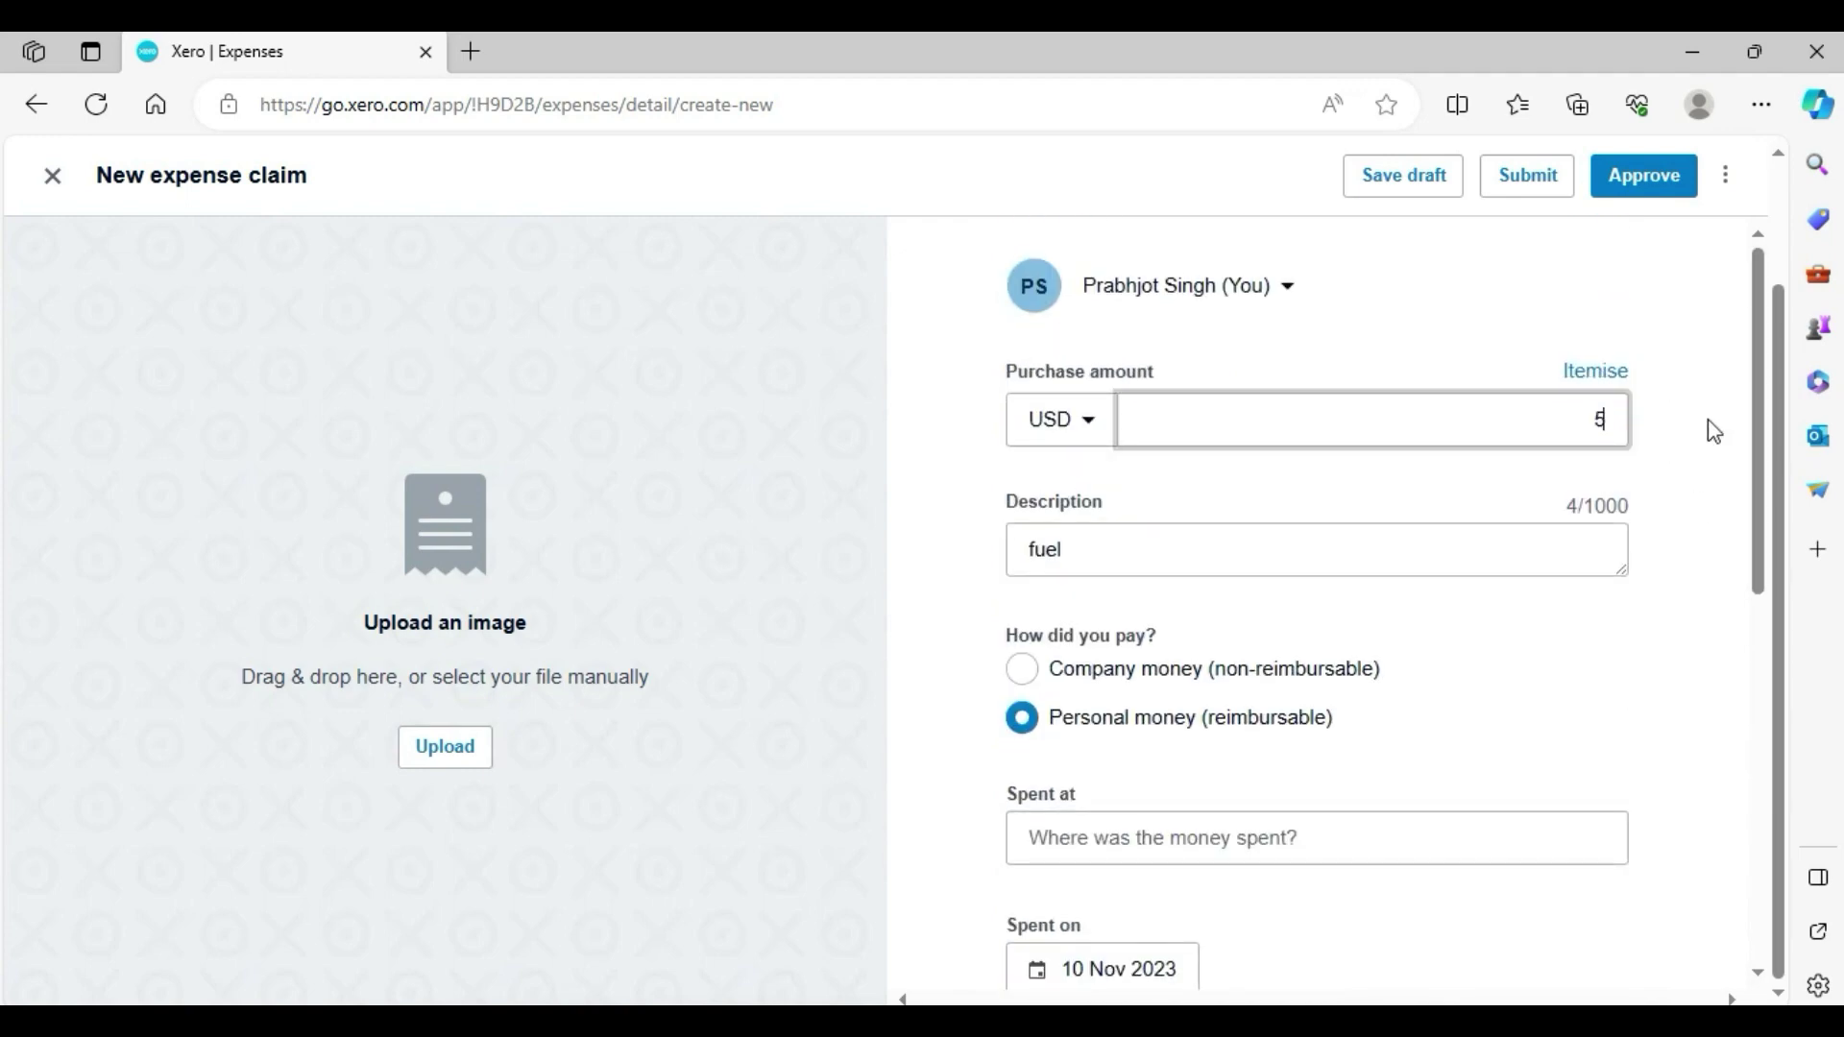
left_click_drag(1757, 429, 1715, 864)
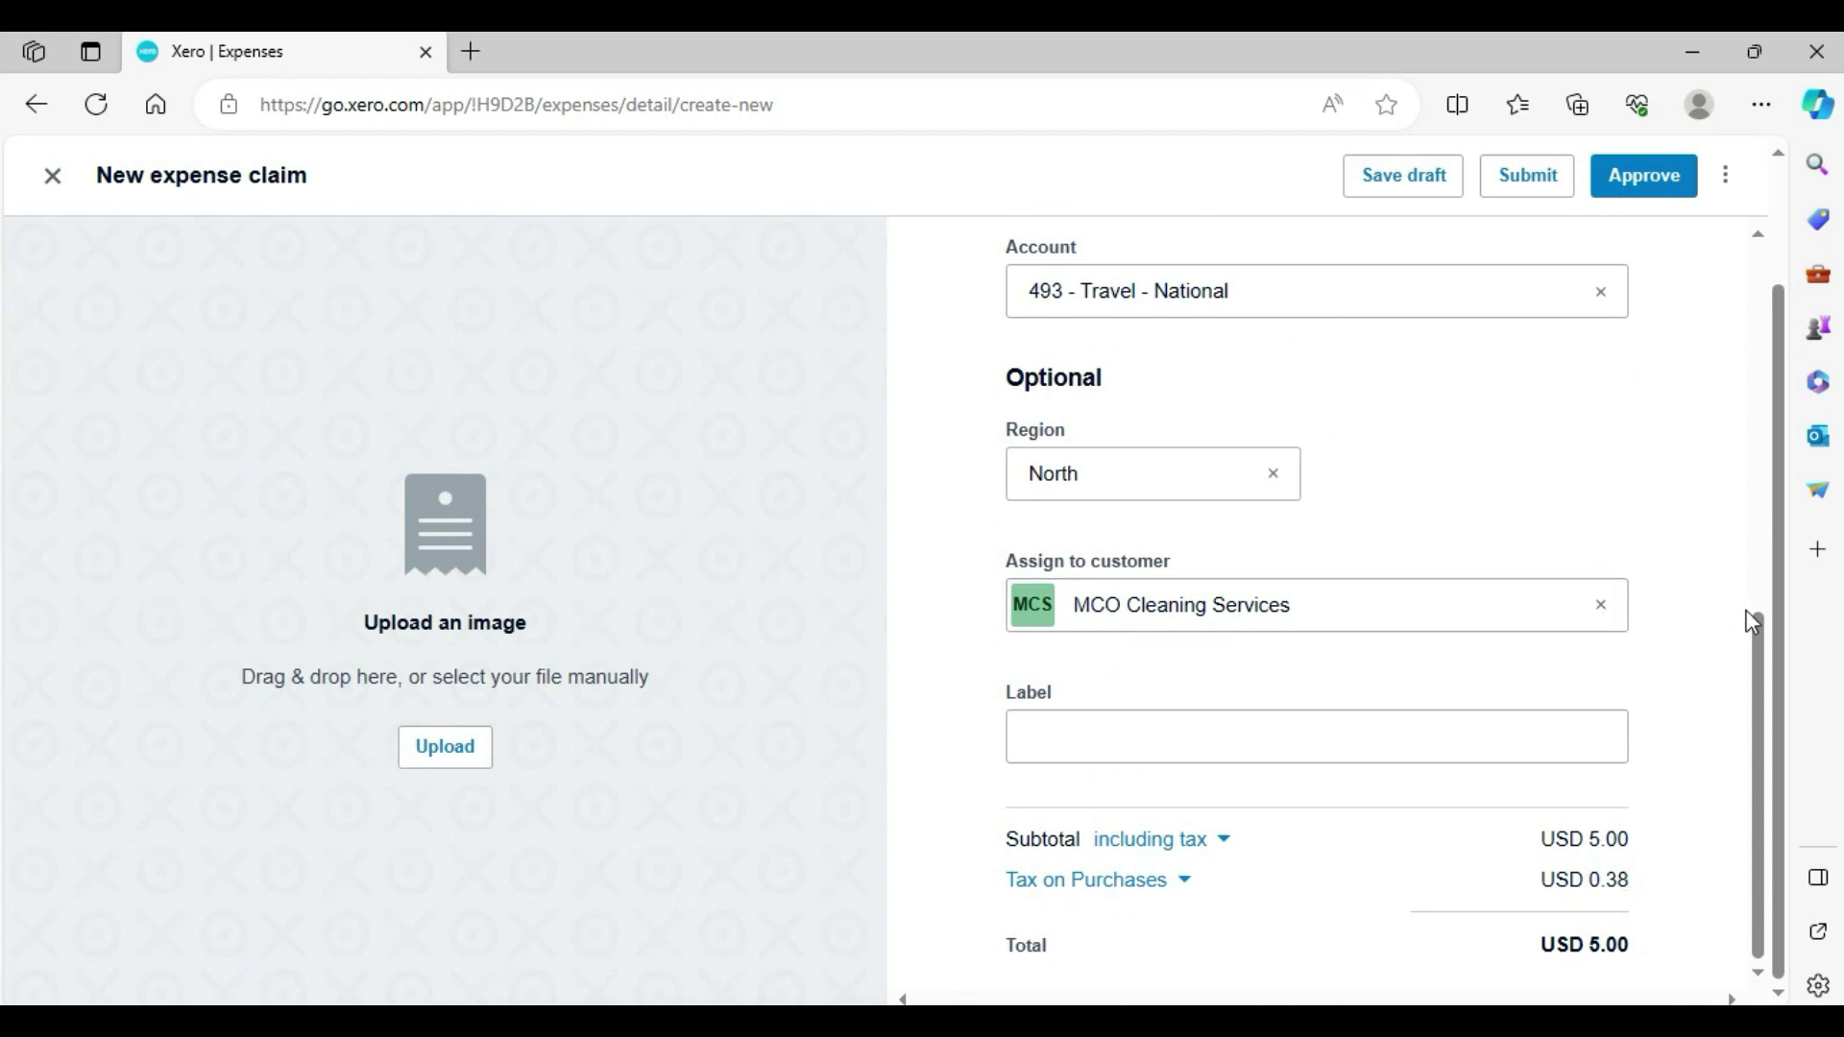
left_click_drag(1761, 647, 5, 211)
left_click_drag(4, 274, 1510, 337)
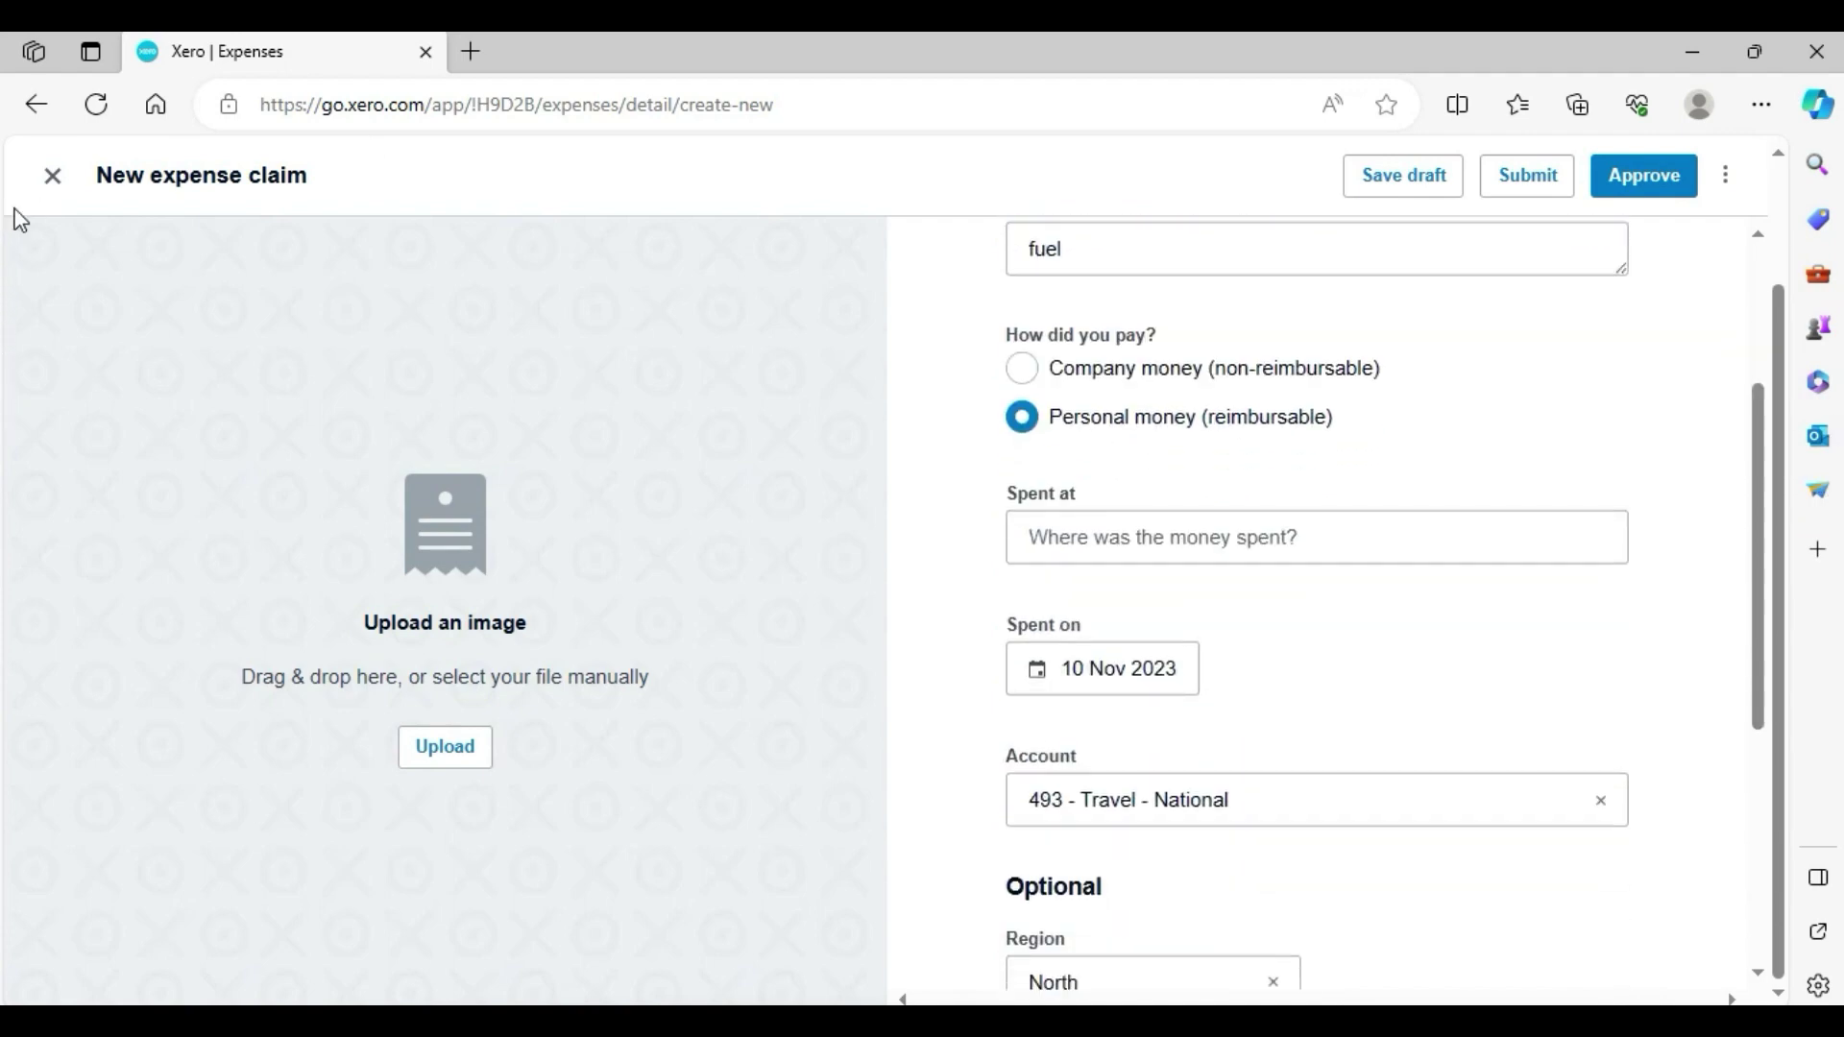
Close the new expense claim without saving it and dismiss the notice about expenses paid with company money
left_click(54, 180)
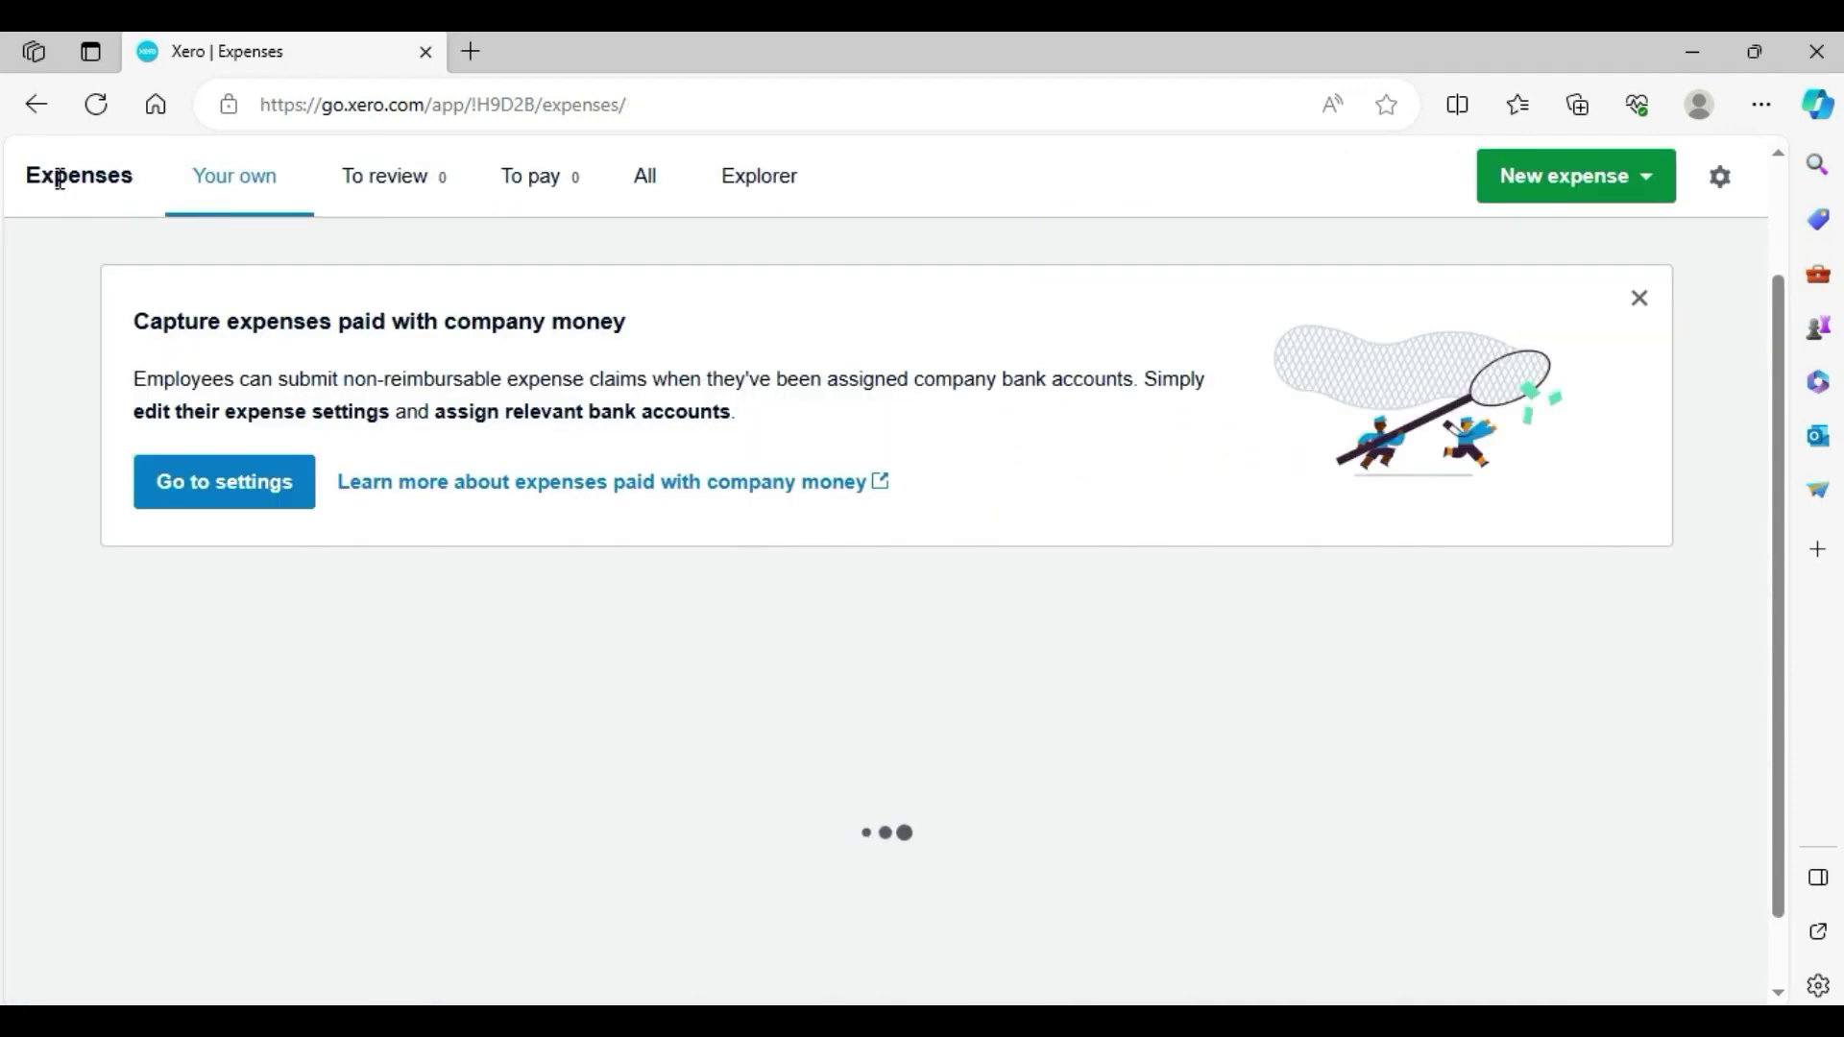
left_click(1638, 298)
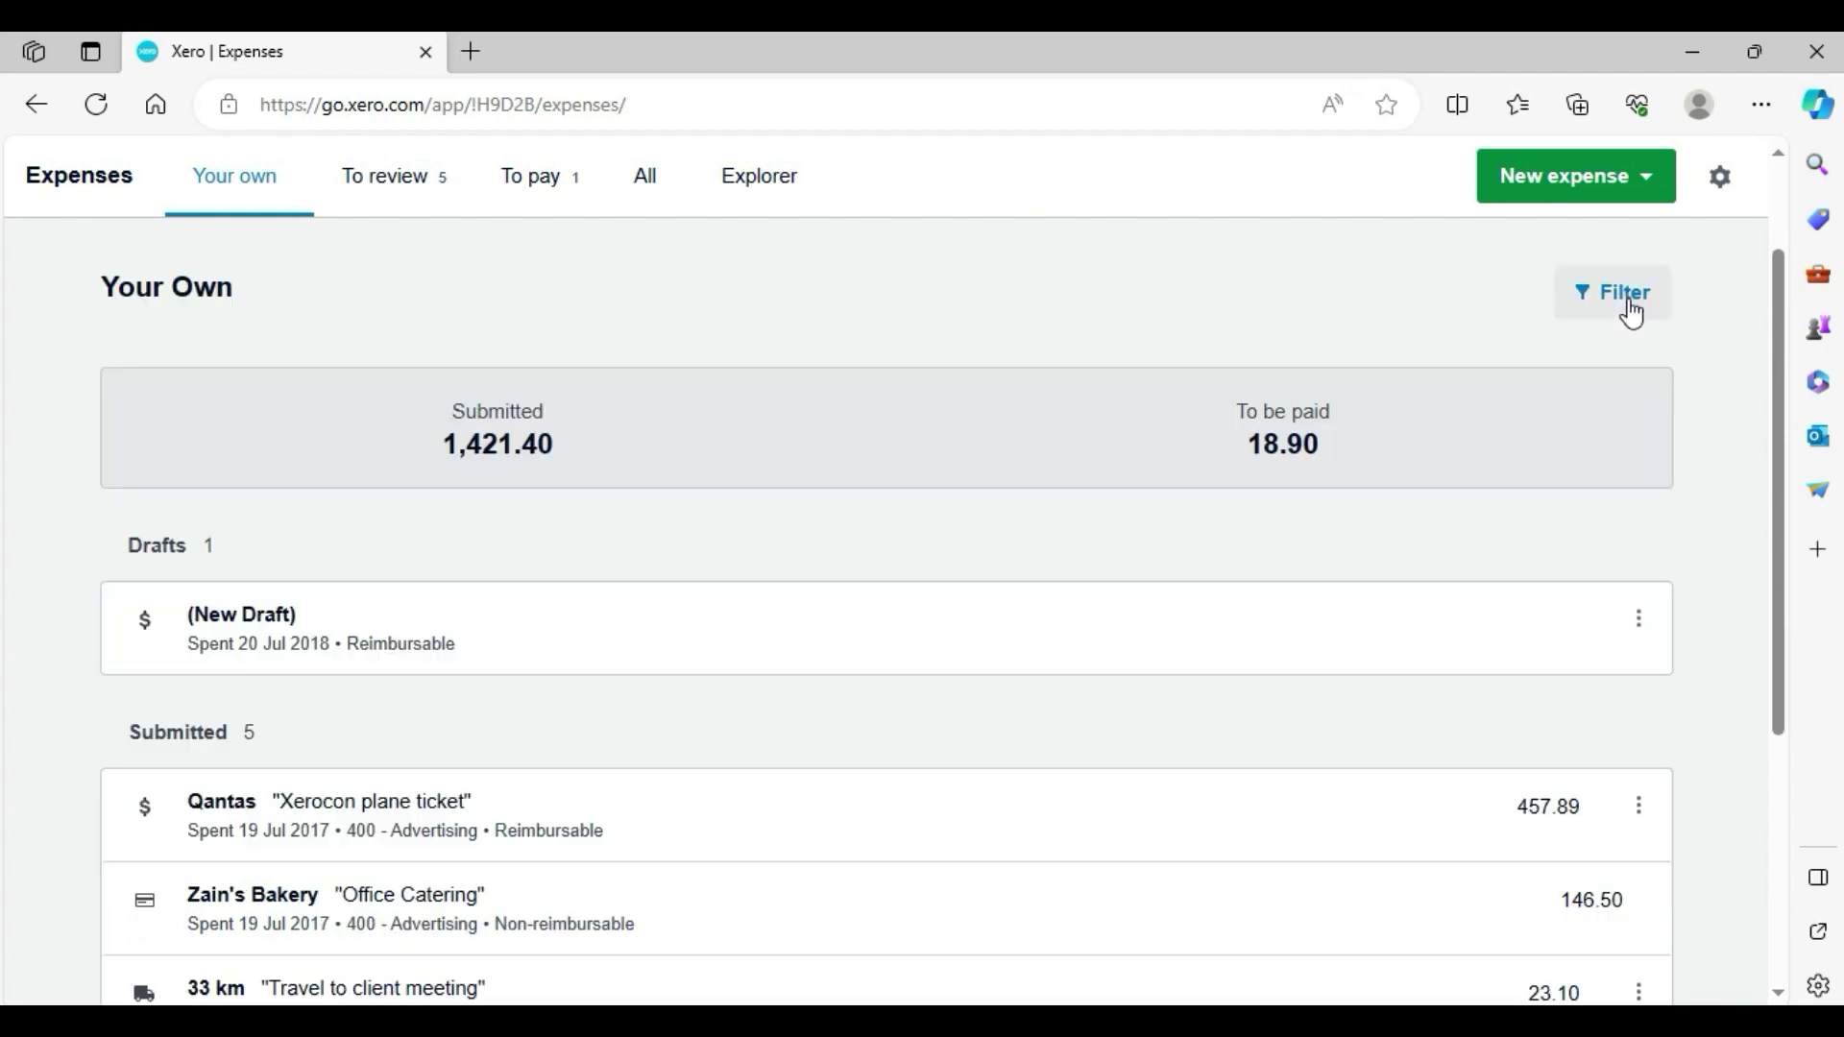
Leave the expenses page and return to the demo company's dashboard
scroll(1786, 437, "up", 2)
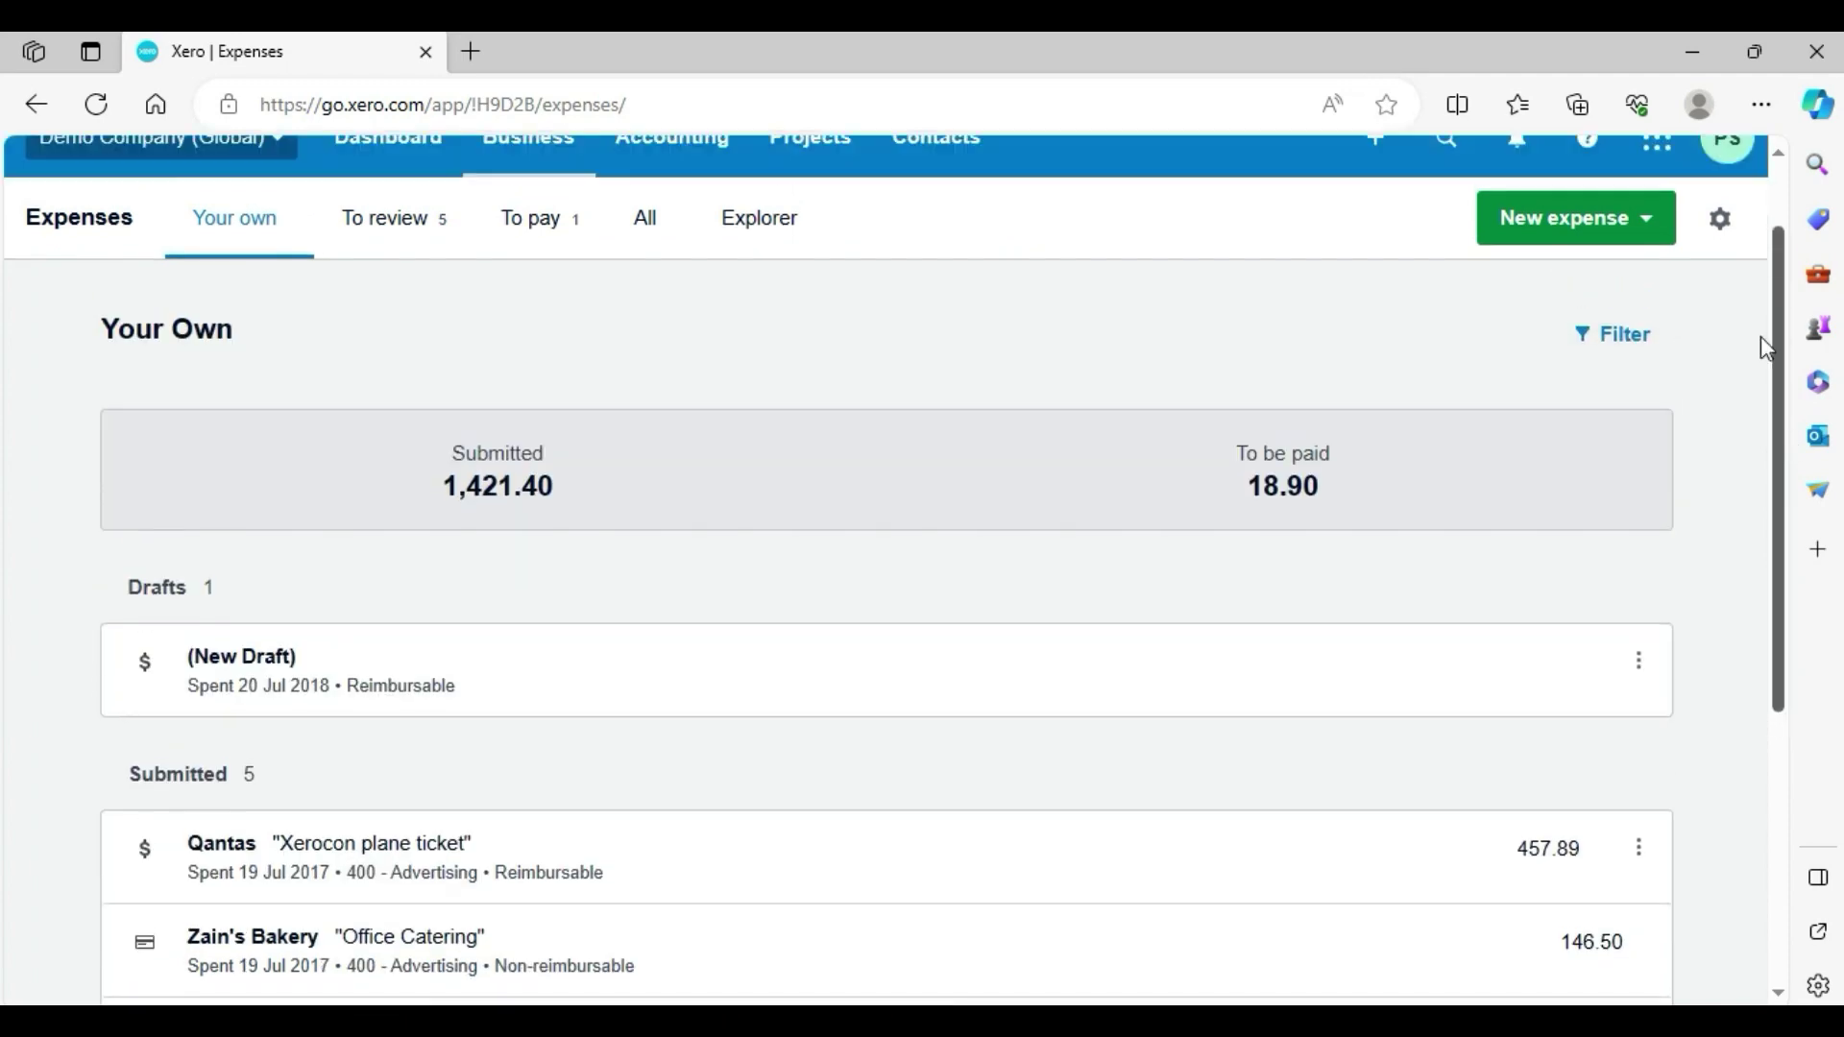
left_click(423, 257)
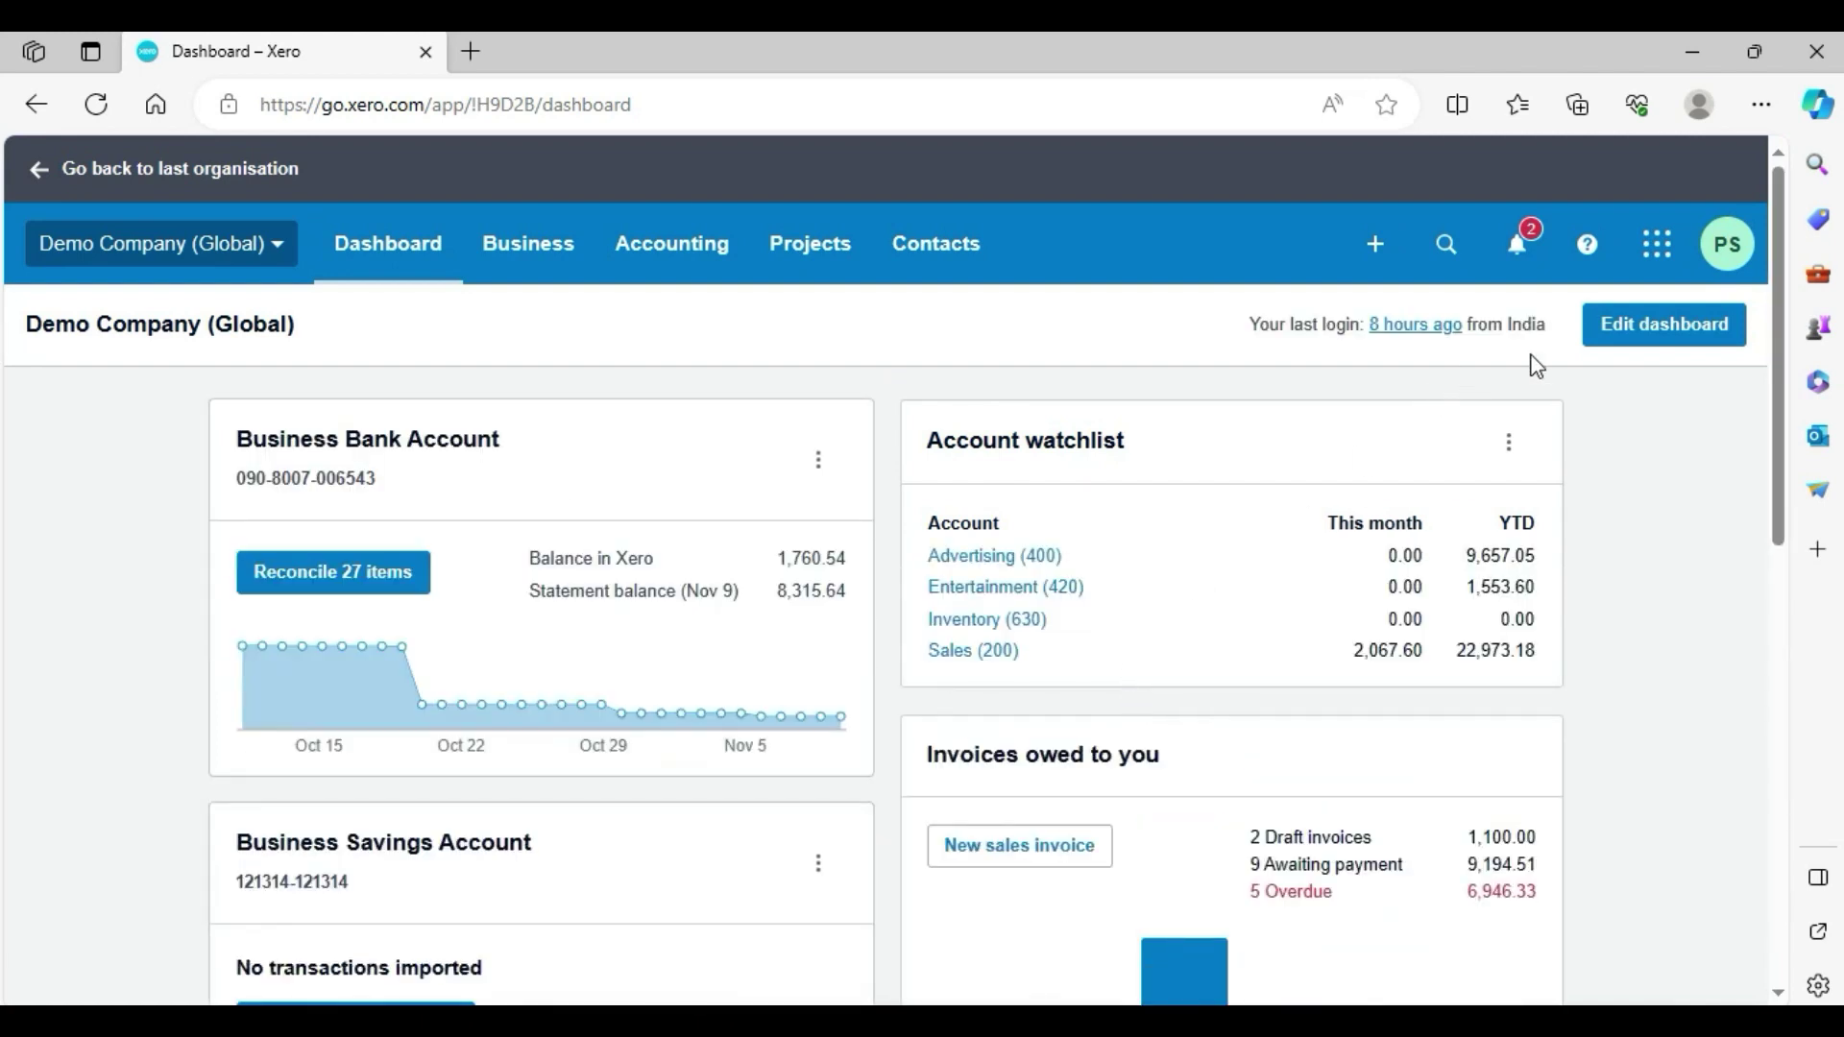
left_click_drag(1777, 348, 1621, 303)
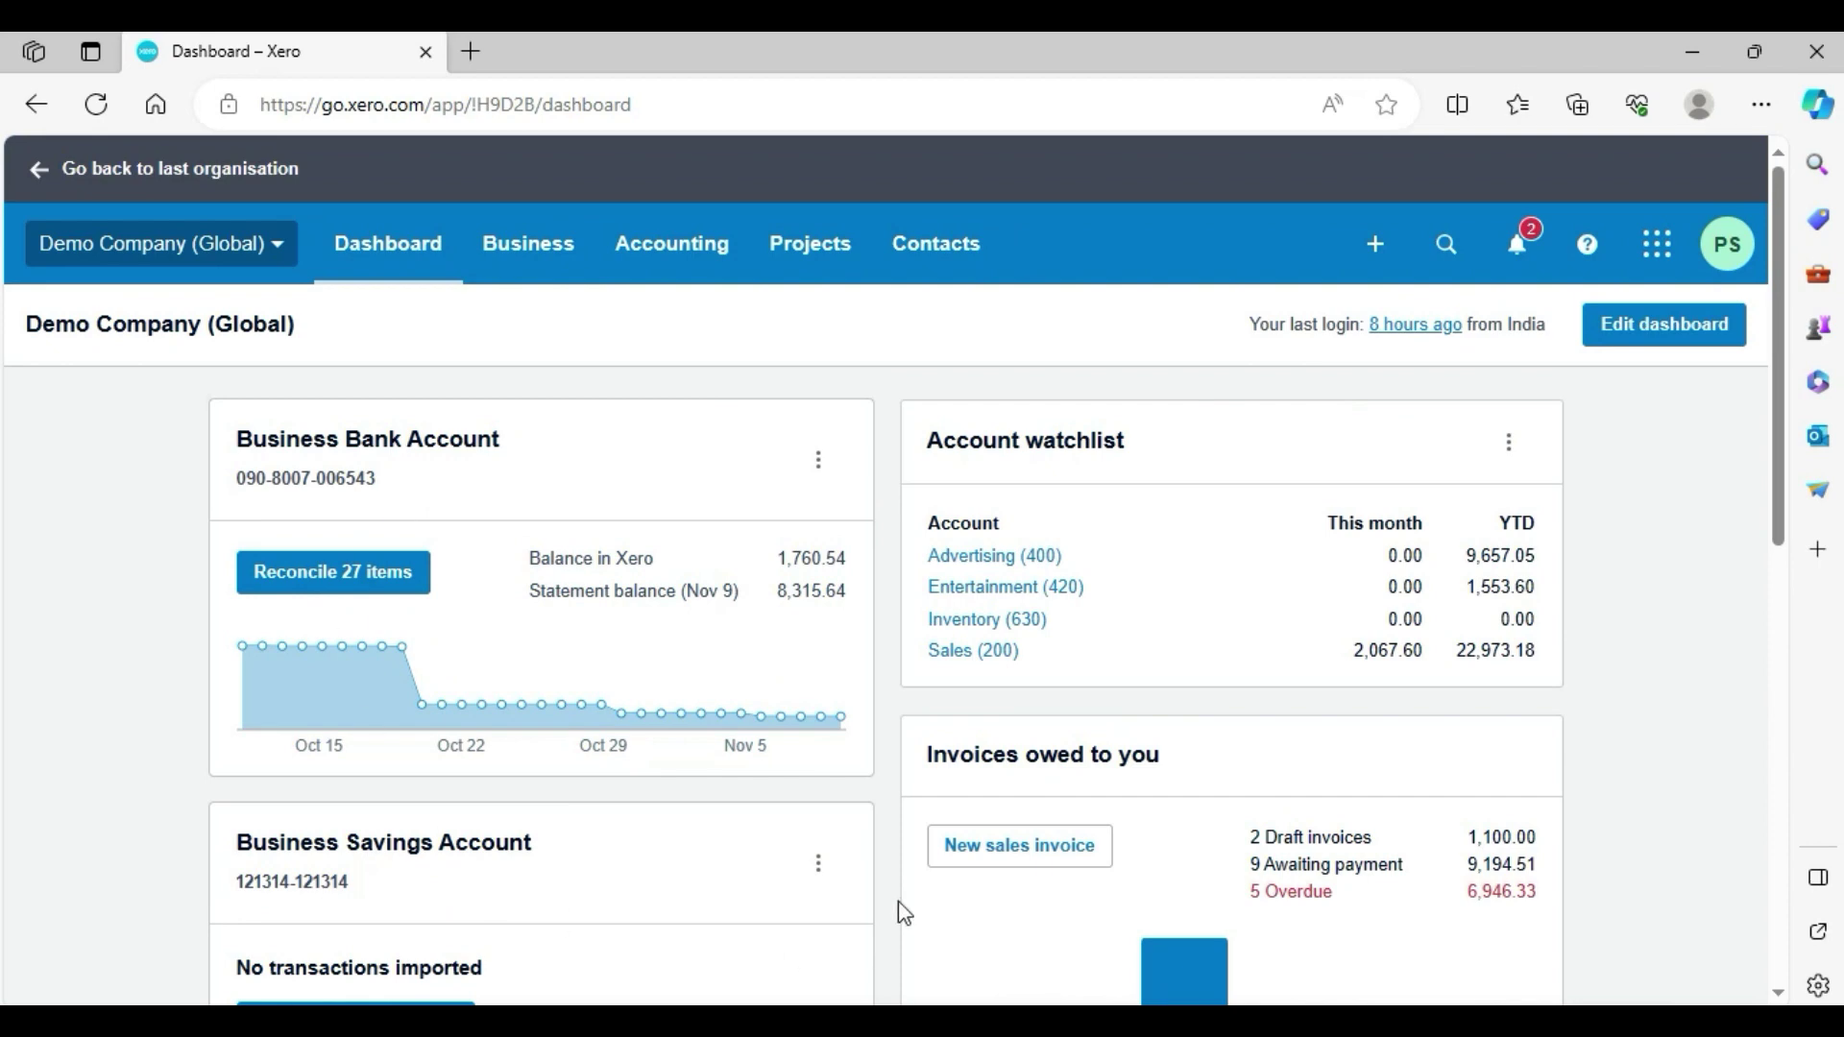